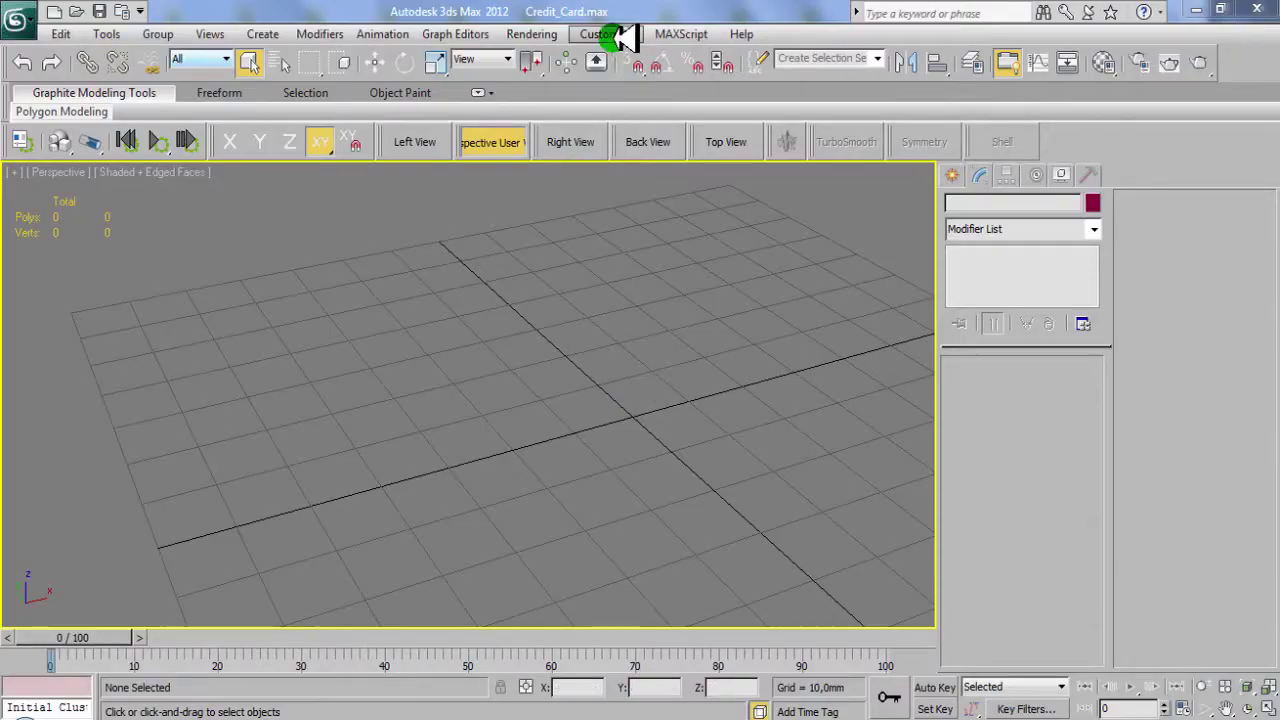
Set the system unit to millimetres in Units Setup
left_click(604, 36)
left_click(643, 289)
left_click(630, 298)
left_click(640, 209)
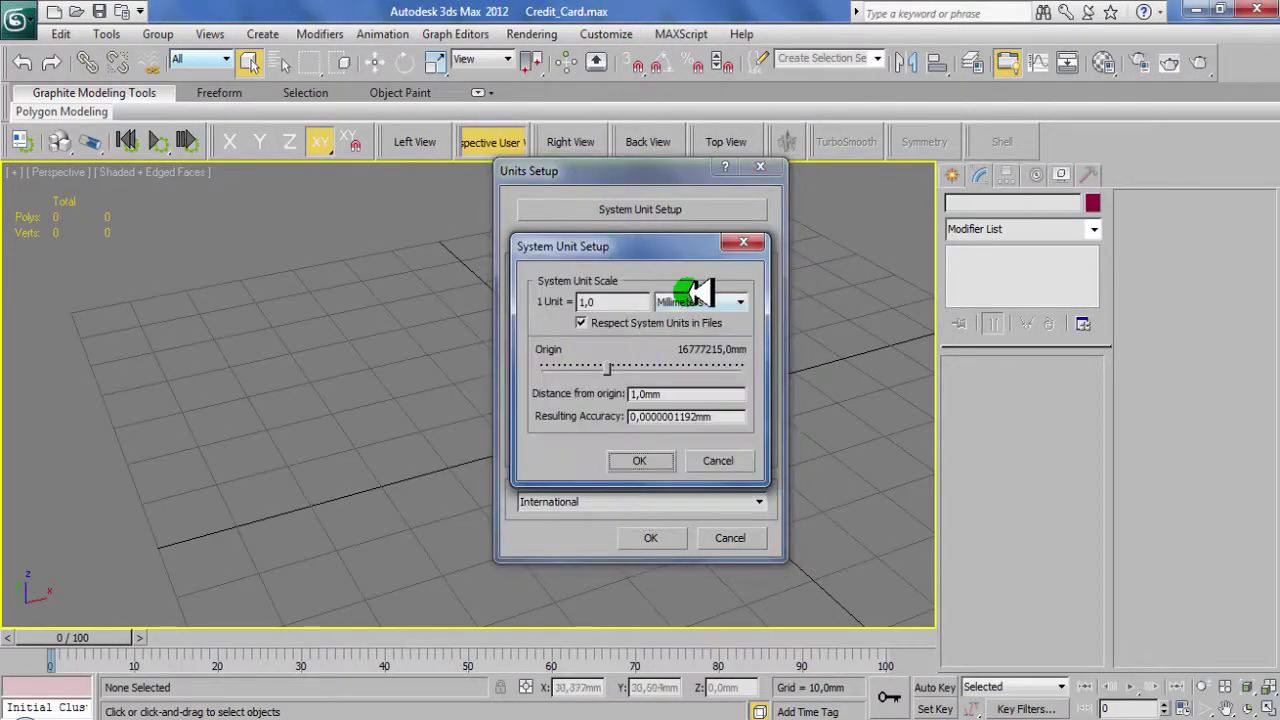
left_click(686, 297)
left_click(703, 457)
left_click(730, 540)
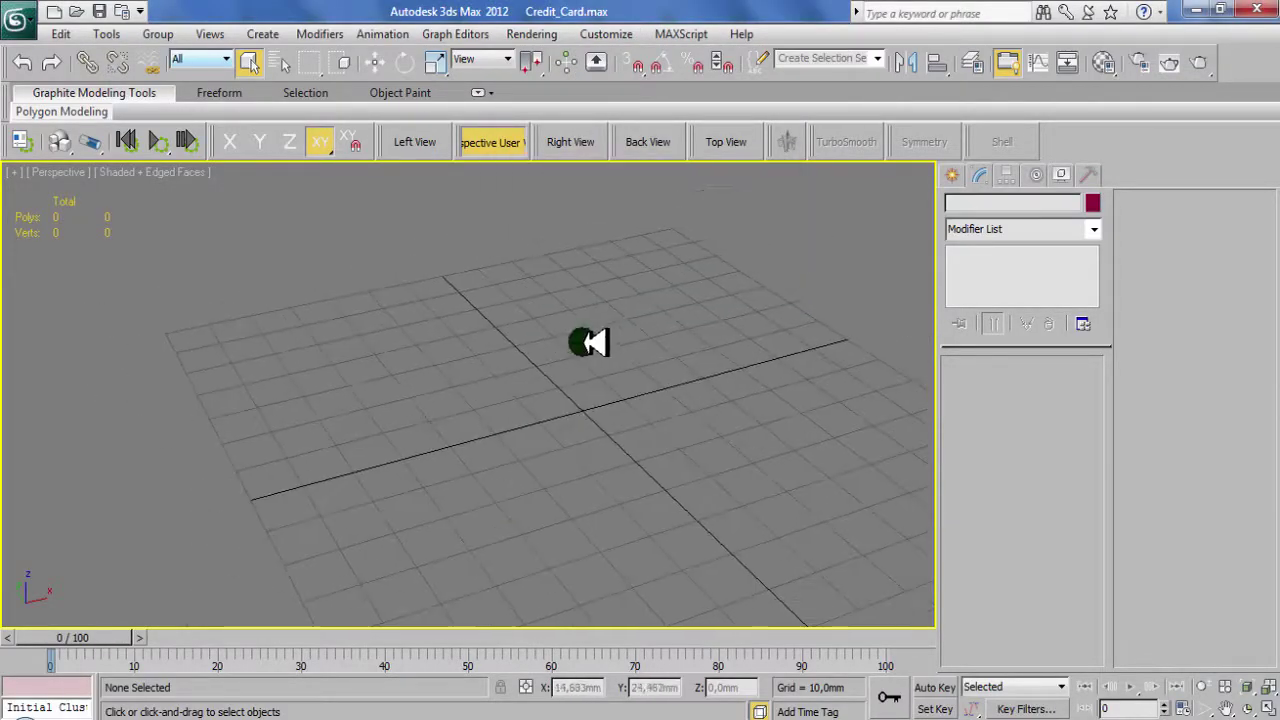
Draw a standard primitive box on the grid and reset its position to the origin
left_click(957, 175)
left_click(959, 206)
left_click(986, 300)
left_click_drag(449, 380, 717, 429)
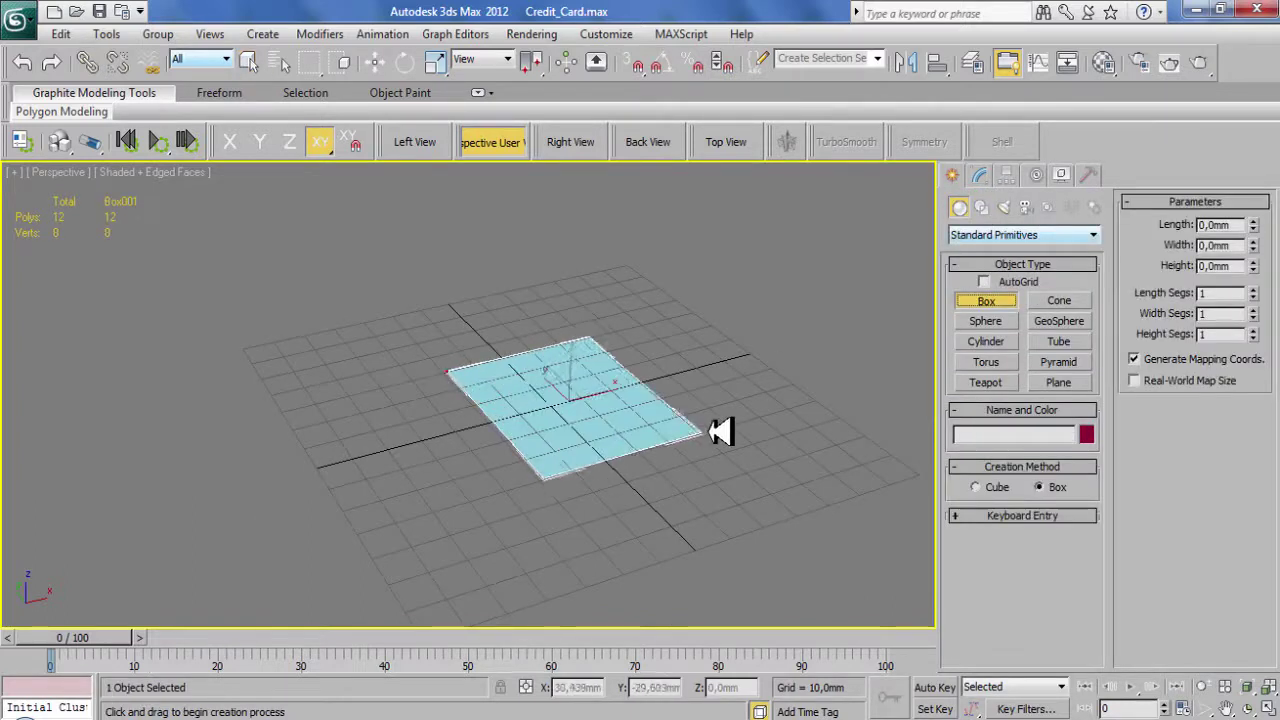
left_click_drag(571, 391, 783, 331)
right_click(134, 183)
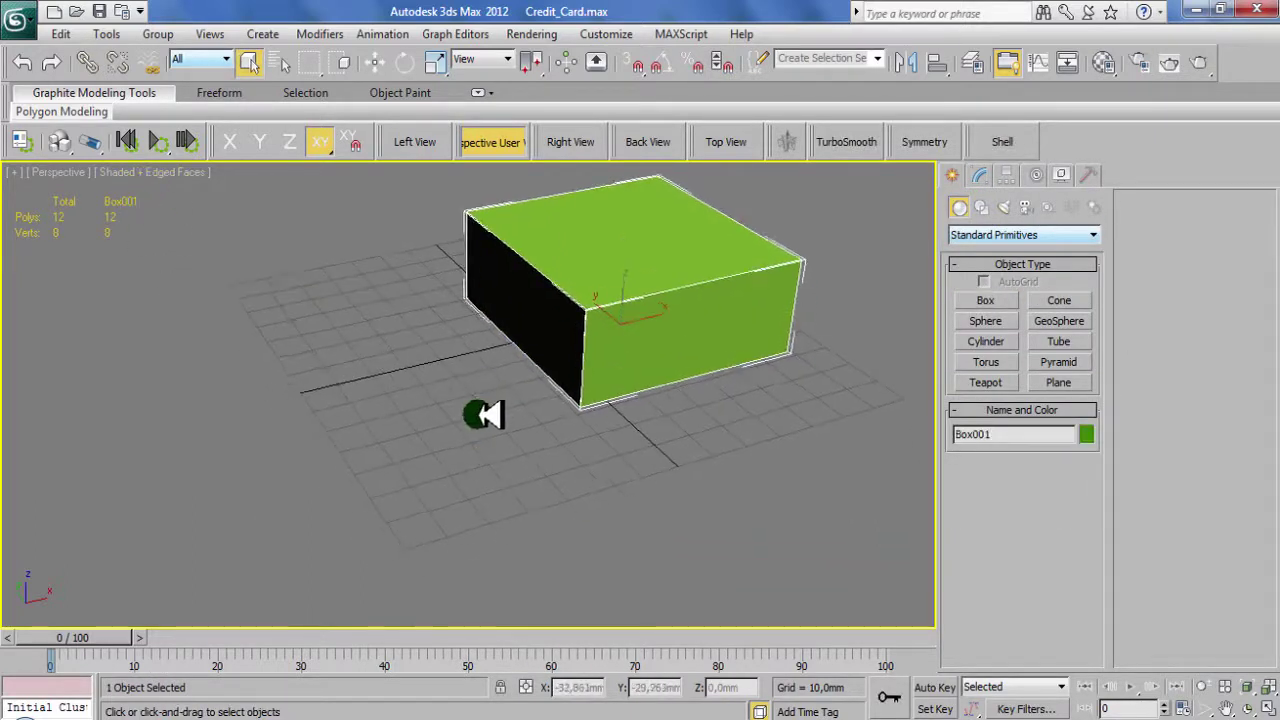
key("w")
right_click(609, 687)
right_click(687, 687)
Set the box to Length 53,98, Width 85,6 and Height 0,76 mm
left_click(979, 175)
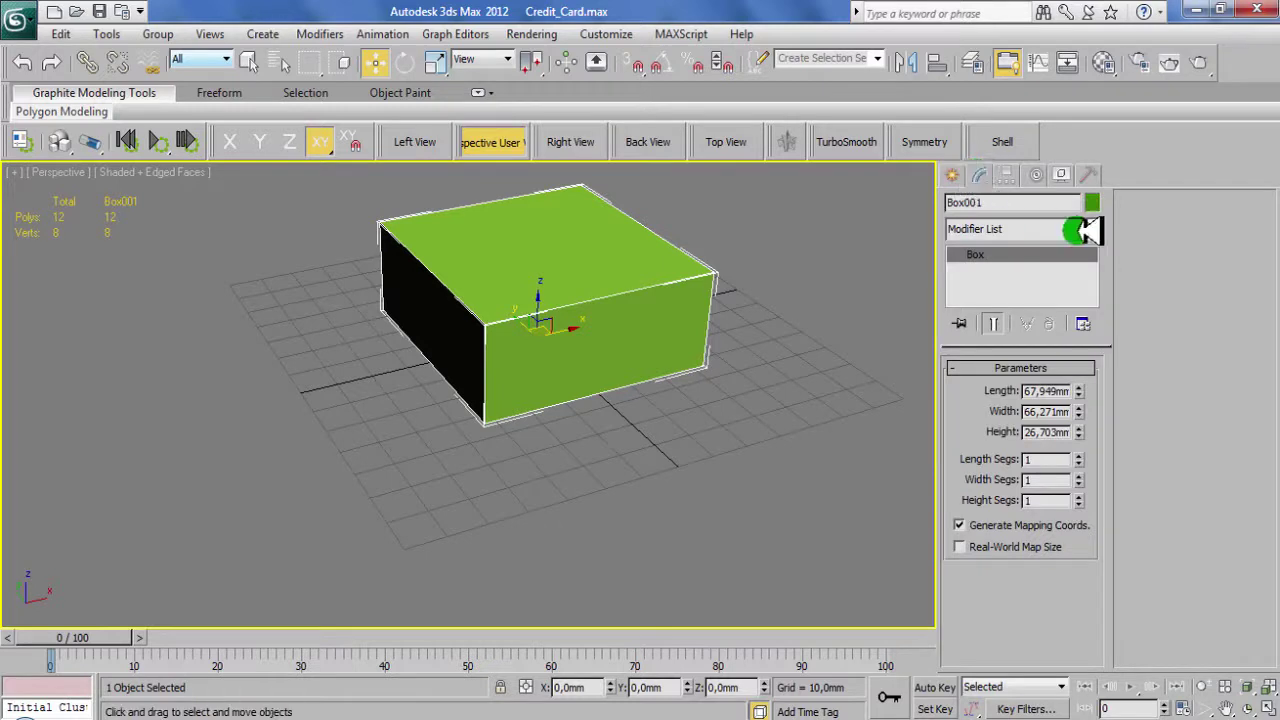
left_click(1060, 390)
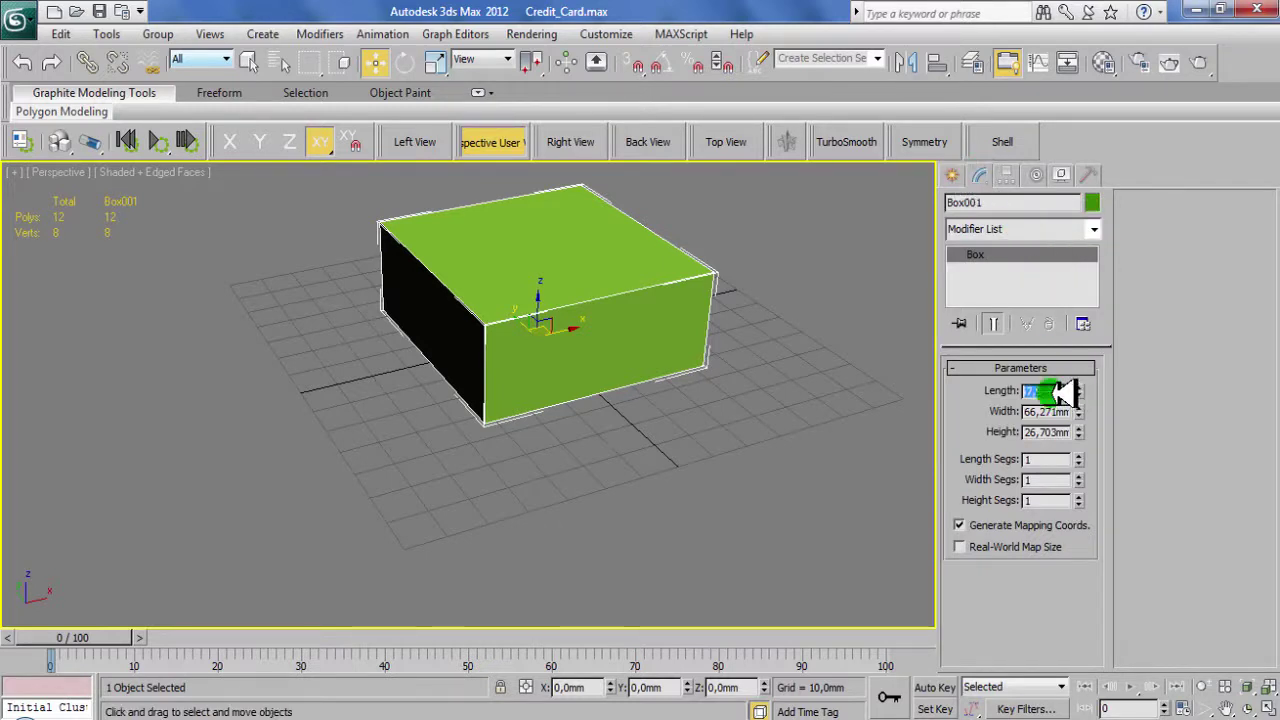
type("53")
key("Return")
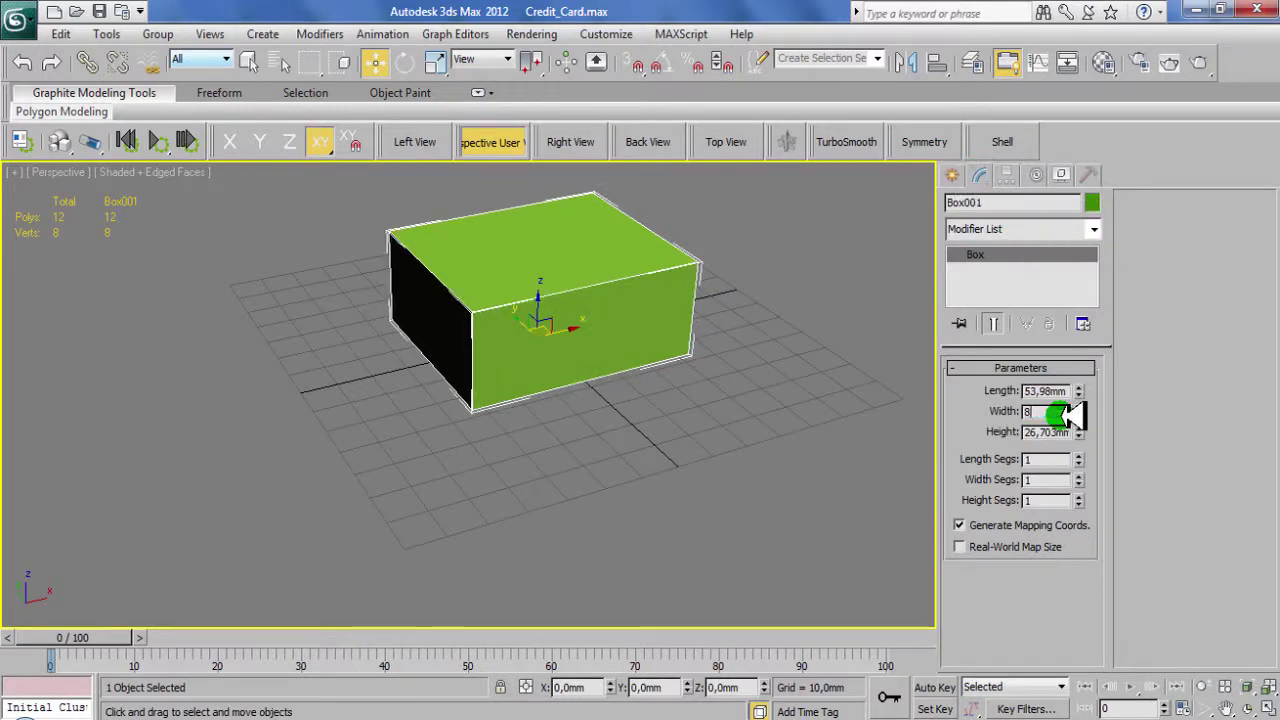
type("5,6")
key("Return")
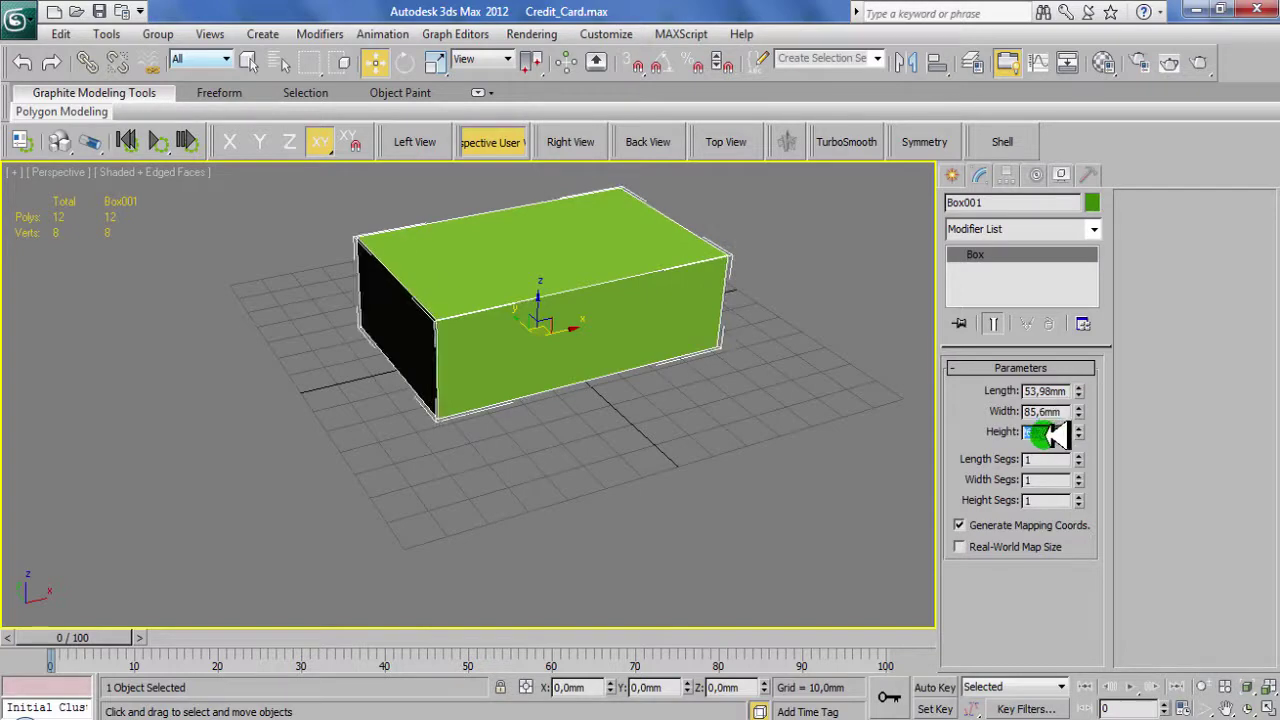
type("076")
key("Return")
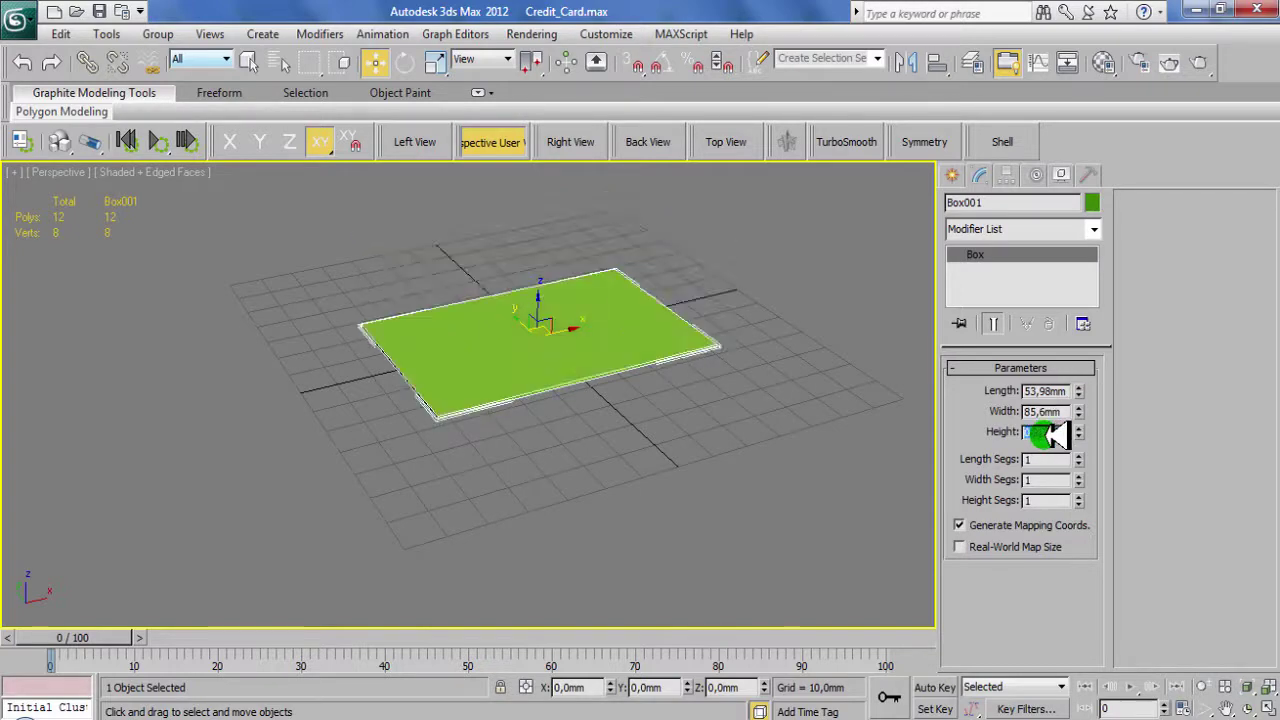
scroll(523, 343, "up", 3)
scroll(543, 386, "up", 2)
scroll(550, 390, "down", 1)
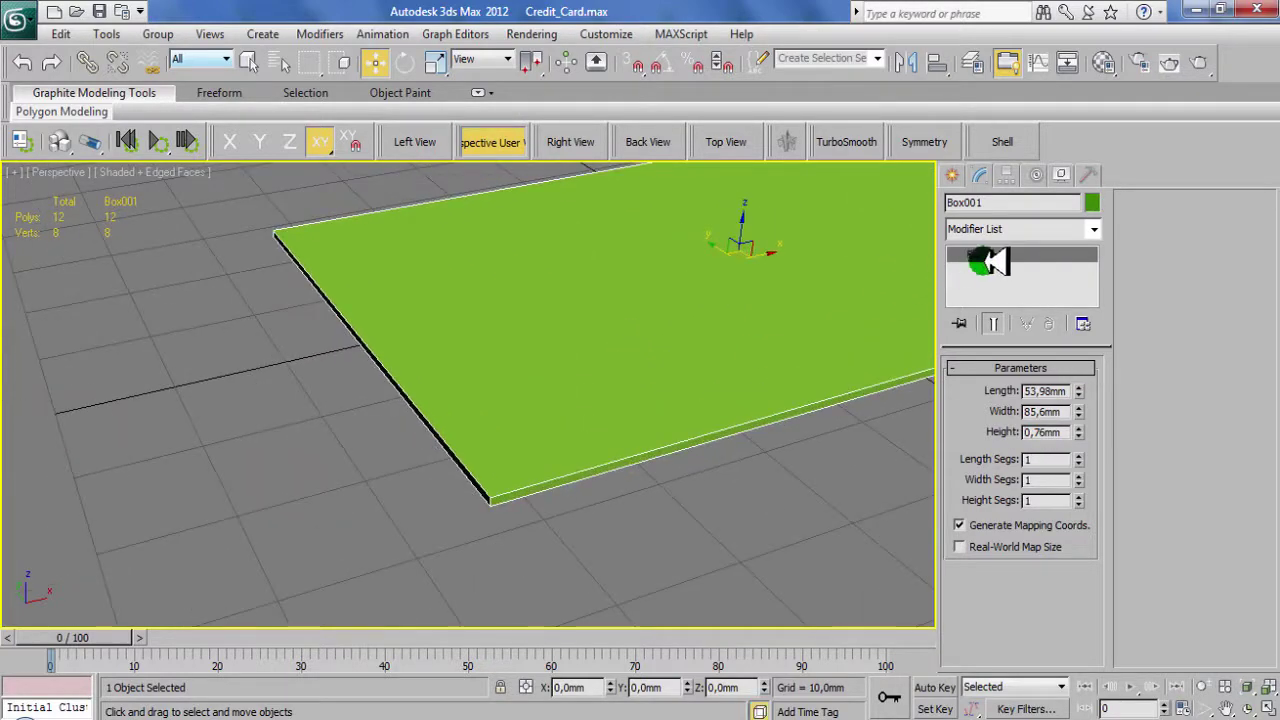
right_click(975, 255)
Convert the box to an Editable Poly and zoom in on a card corner in edge mode
left_click(1045, 422)
left_click(1017, 389)
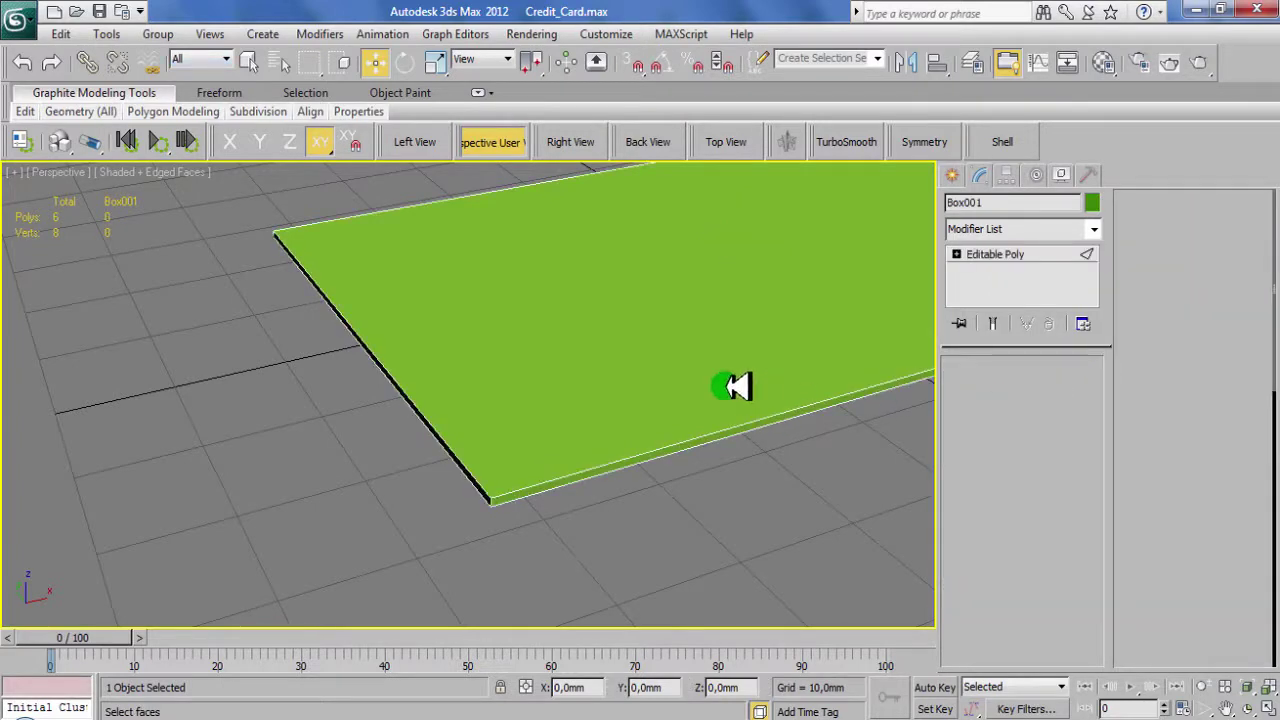
key("t")
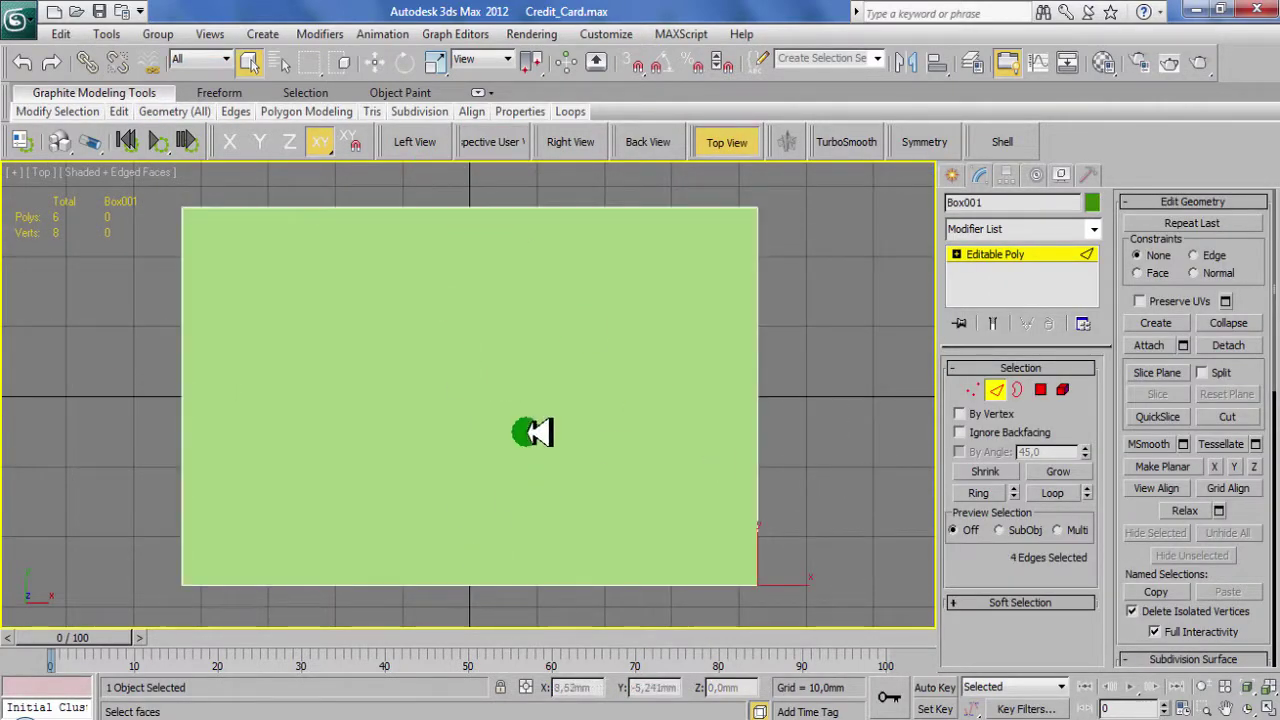
key("p")
mouse_move(320, 420)
middle_mouse_down("alt")
mouse_move(414, 280)
mouse_move(511, 383)
mouse_move(500, 346)
mouse_move(557, 231)
mouse_move(580, 311)
middle_mouse_up("alt")
Chamfer the four corner edges by 3,18 mm and inspect the rounded corners
right_click(583, 312)
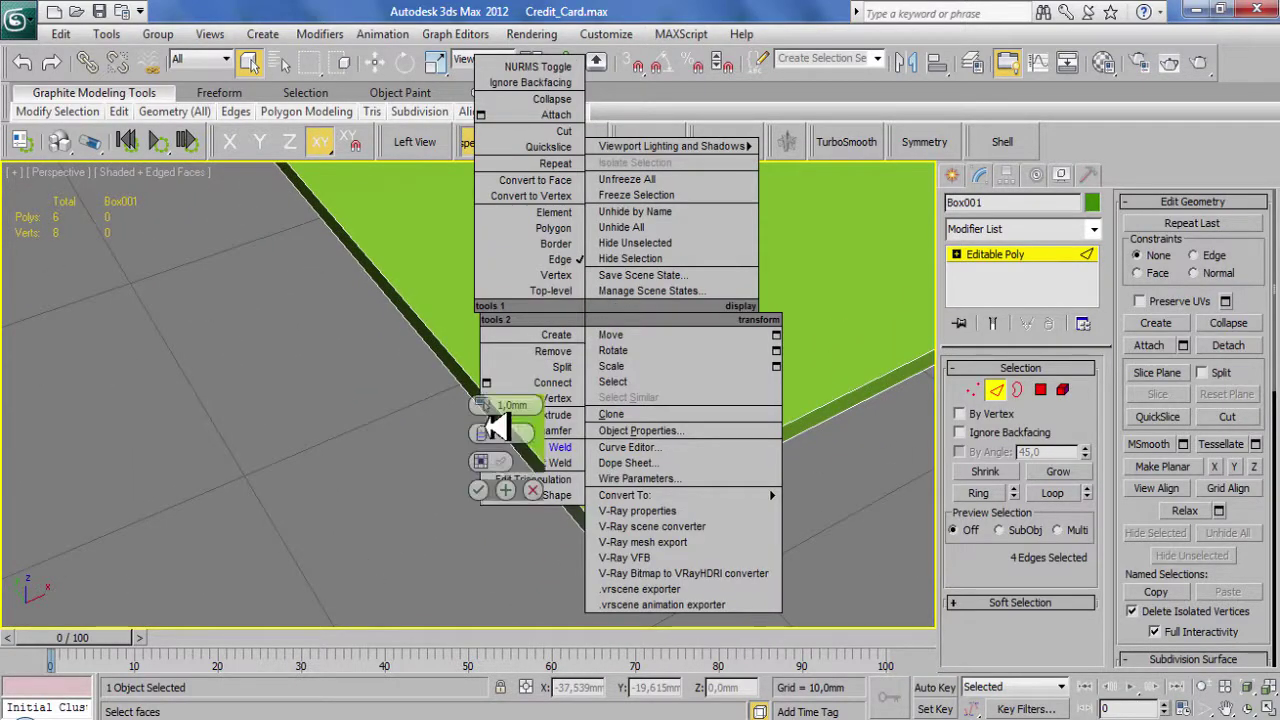
left_click(487, 430)
type("18")
key("Return")
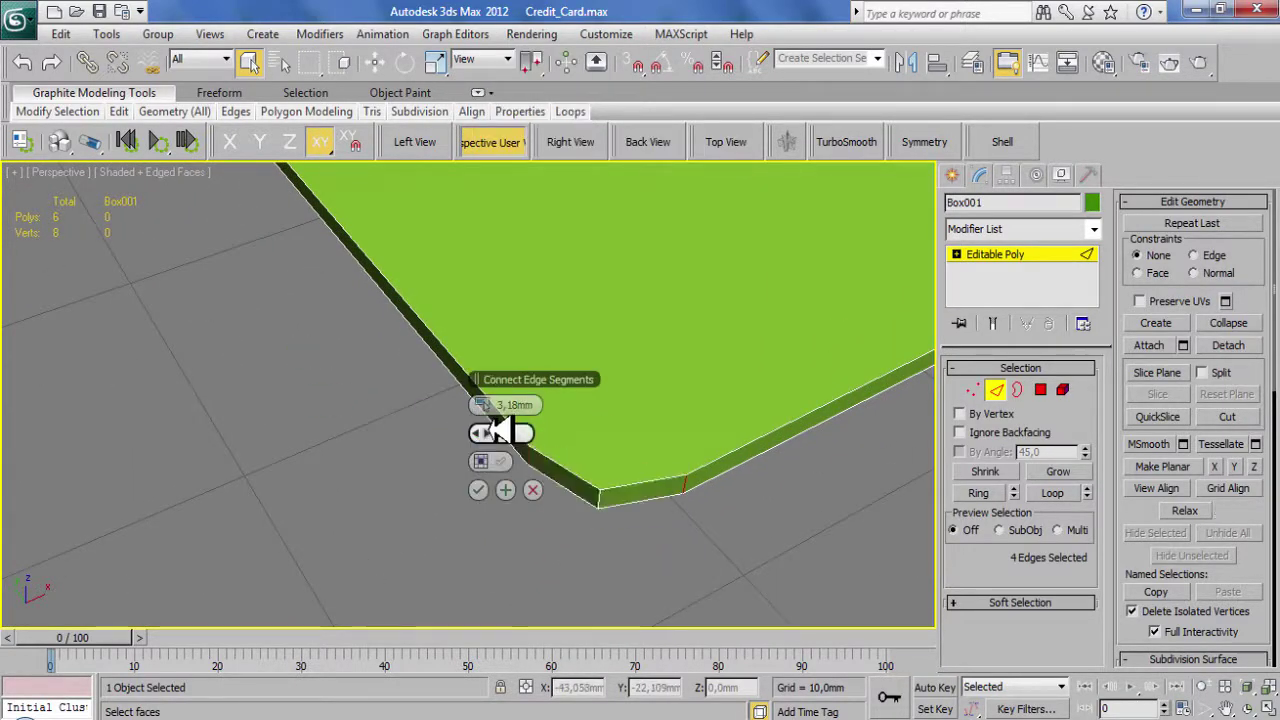
left_click(478, 489)
mouse_move(500, 471)
middle_mouse_down("alt")
mouse_move(580, 400)
mouse_move(551, 400)
middle_mouse_up("alt")
key("F4")
scroll(545, 400, "up", 2)
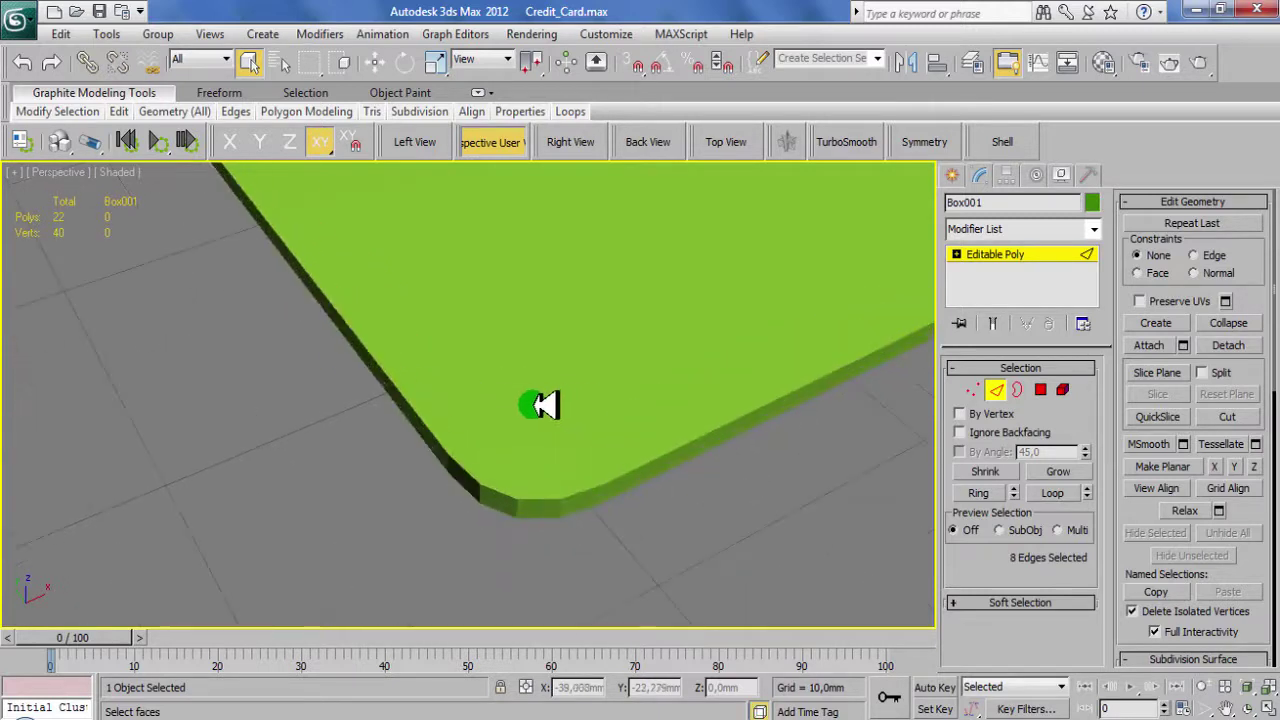
scroll(532, 390, "up", 2)
scroll(527, 385, "down", 2)
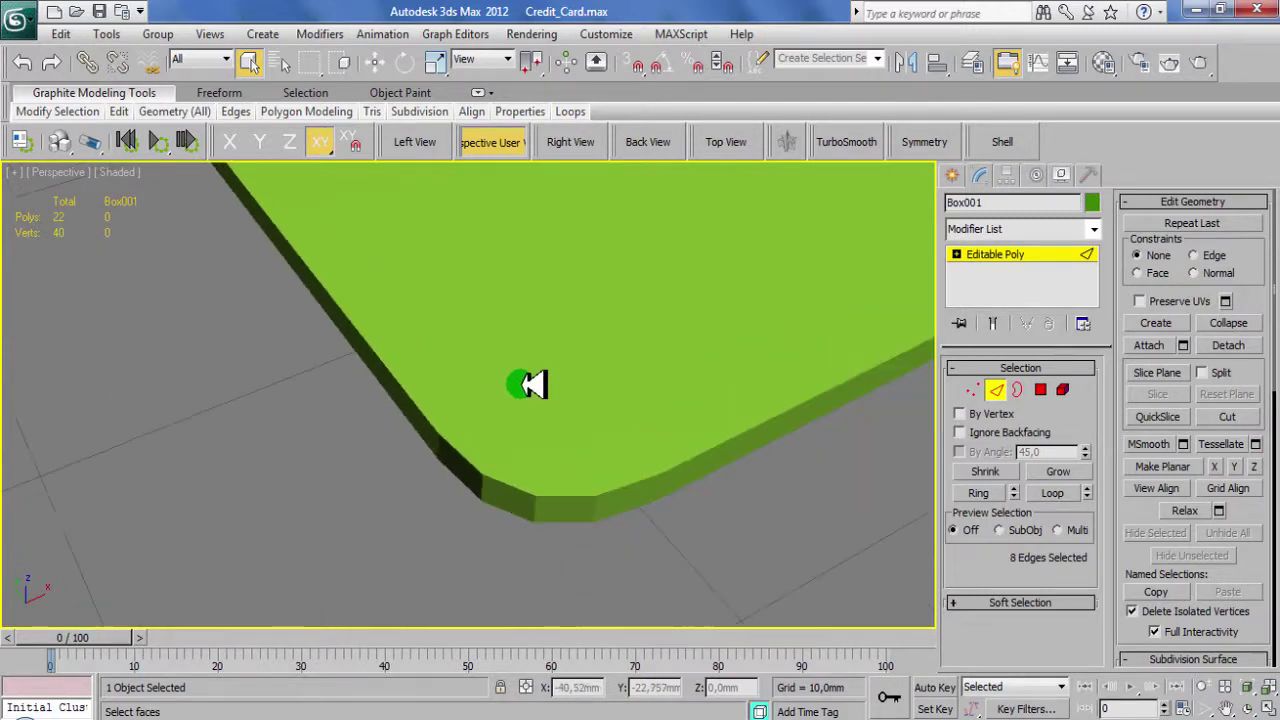
scroll(527, 385, "down", 2)
In wireframe Top view, select the card's top-left and bottom-right corner vertices
key("t")
middle_click_drag(310, 317, 413, 331)
key("F4")
key("1")
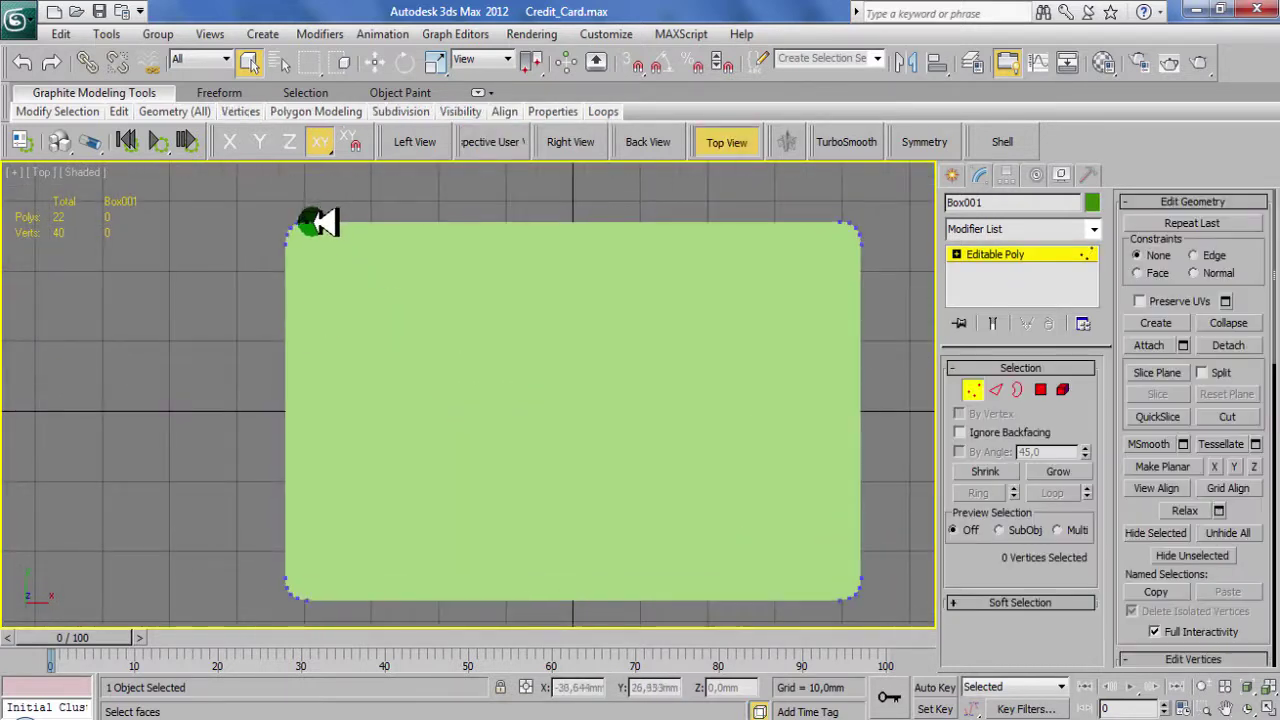
key("F3")
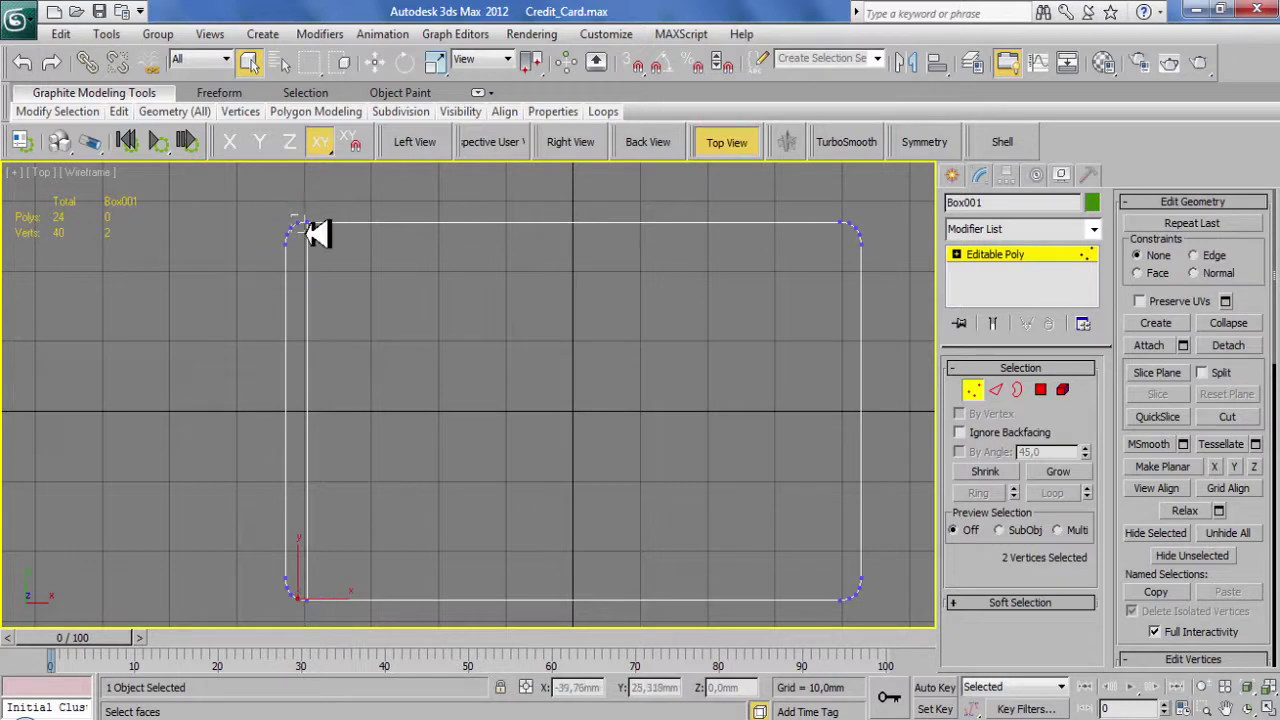
left_click_drag(292, 214, 315, 233, "ctrl")
left_click_drag(820, 367, 845, 618, "ctrl")
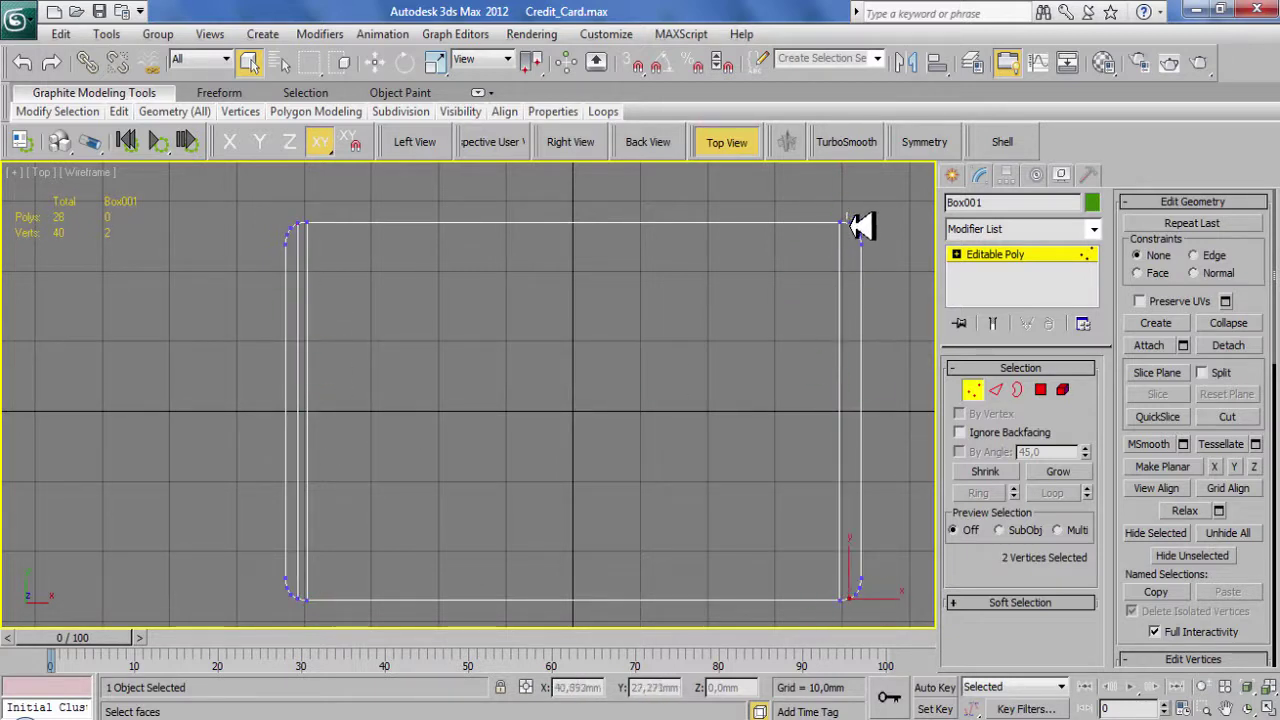
Cut new edges along the top and bottom borders of the card's top face
key("alt+c")
left_click(296, 235)
left_click(852, 235)
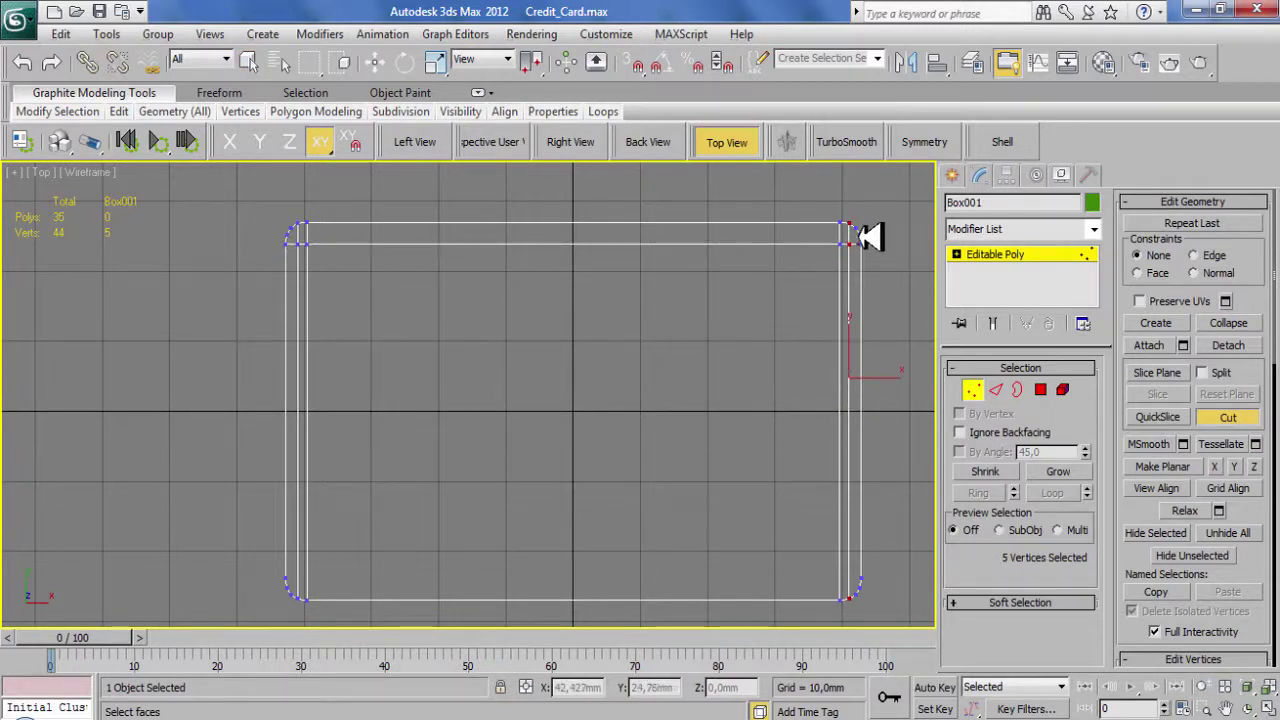
left_click(296, 577)
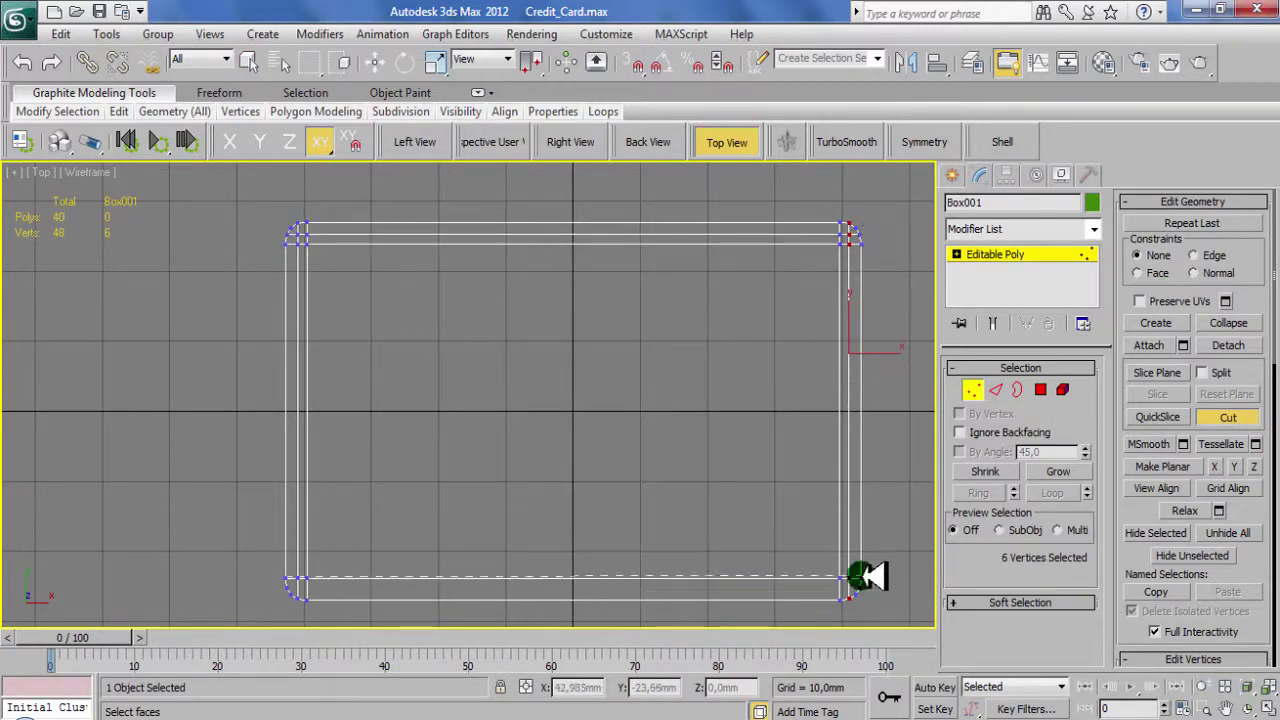
left_click(852, 586)
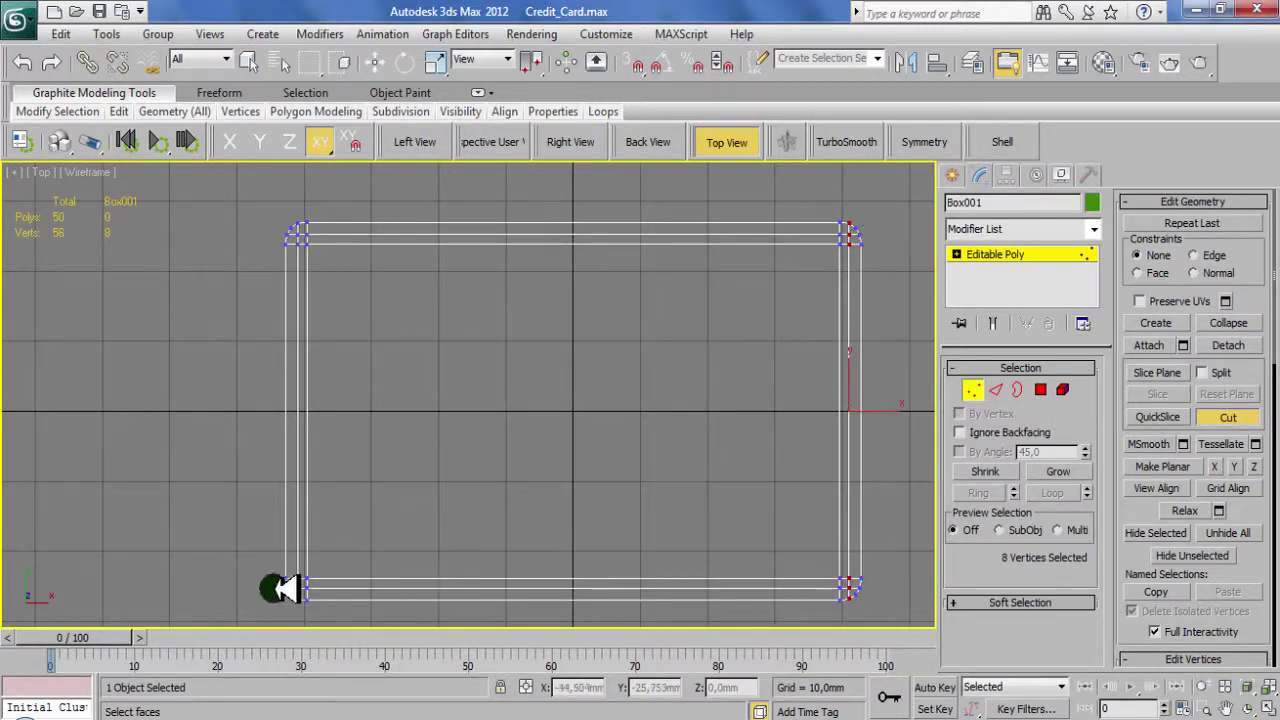
Repeat the border cuts on the card's underside in Bottom view
key("b")
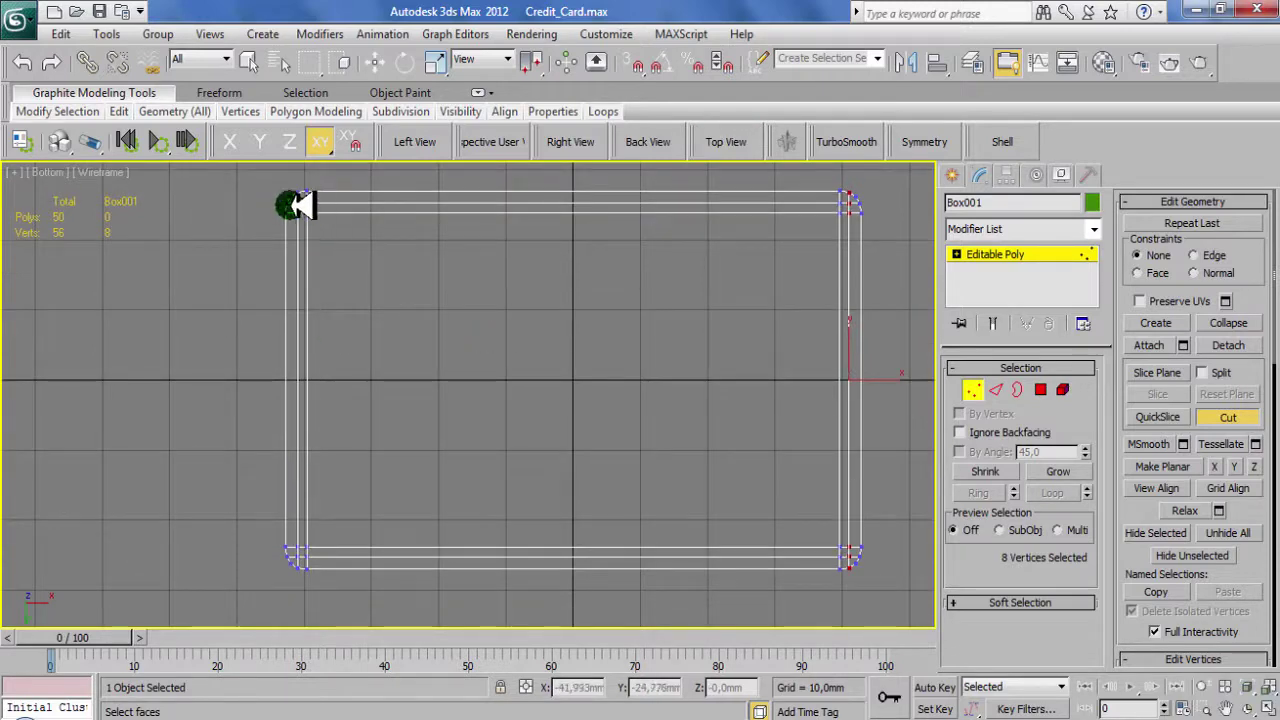
left_click(300, 205)
left_click(848, 197)
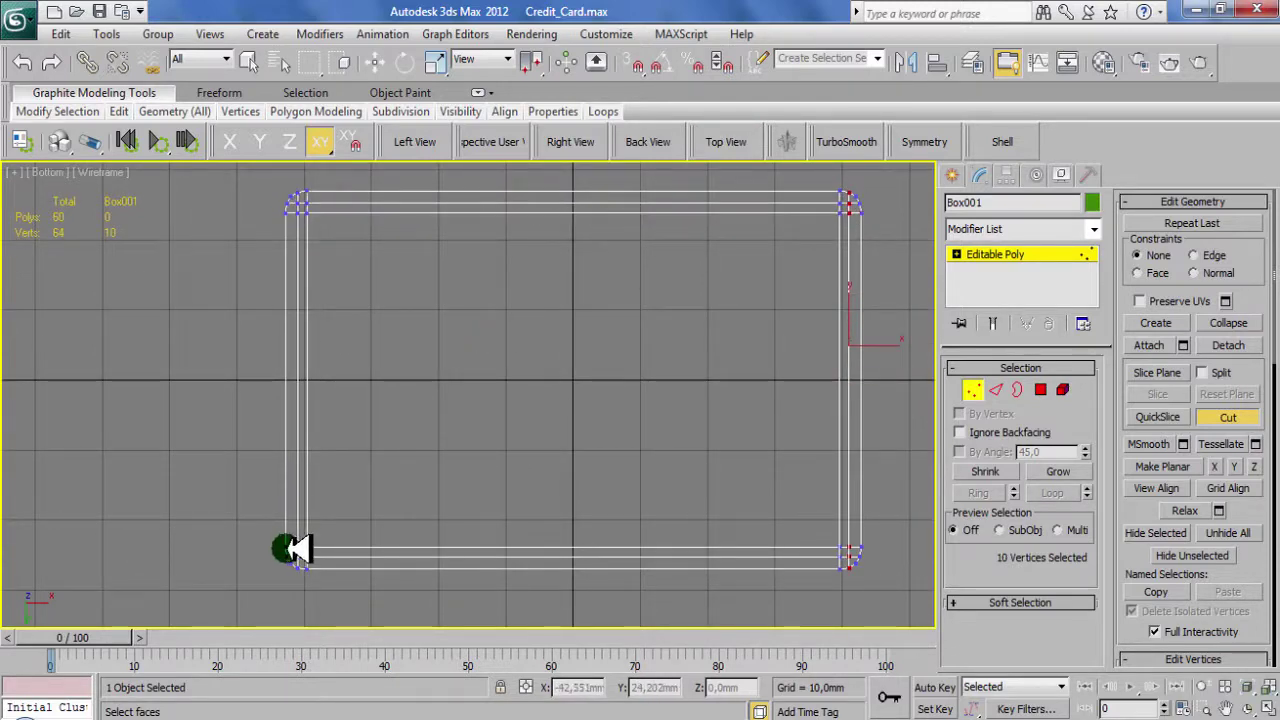
left_click(852, 550)
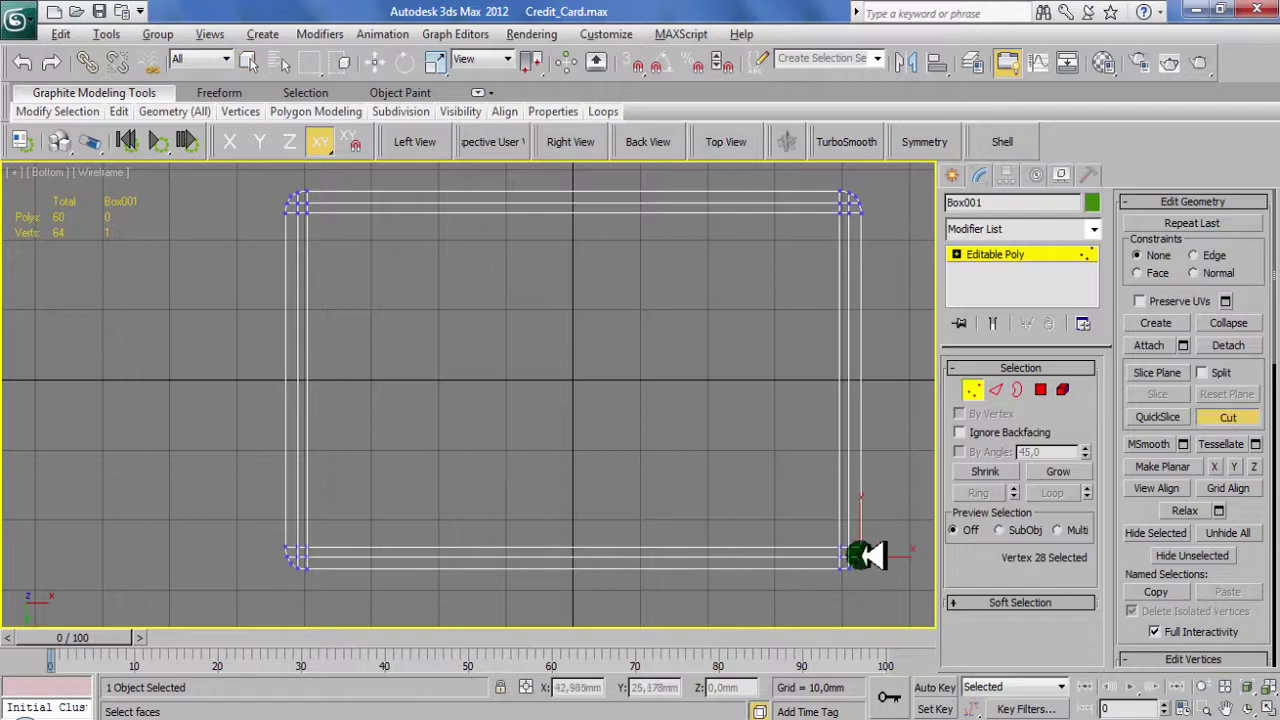
Exit Cut and orbit around the card to inspect its rounded corner from below
right_click(298, 557)
key("p")
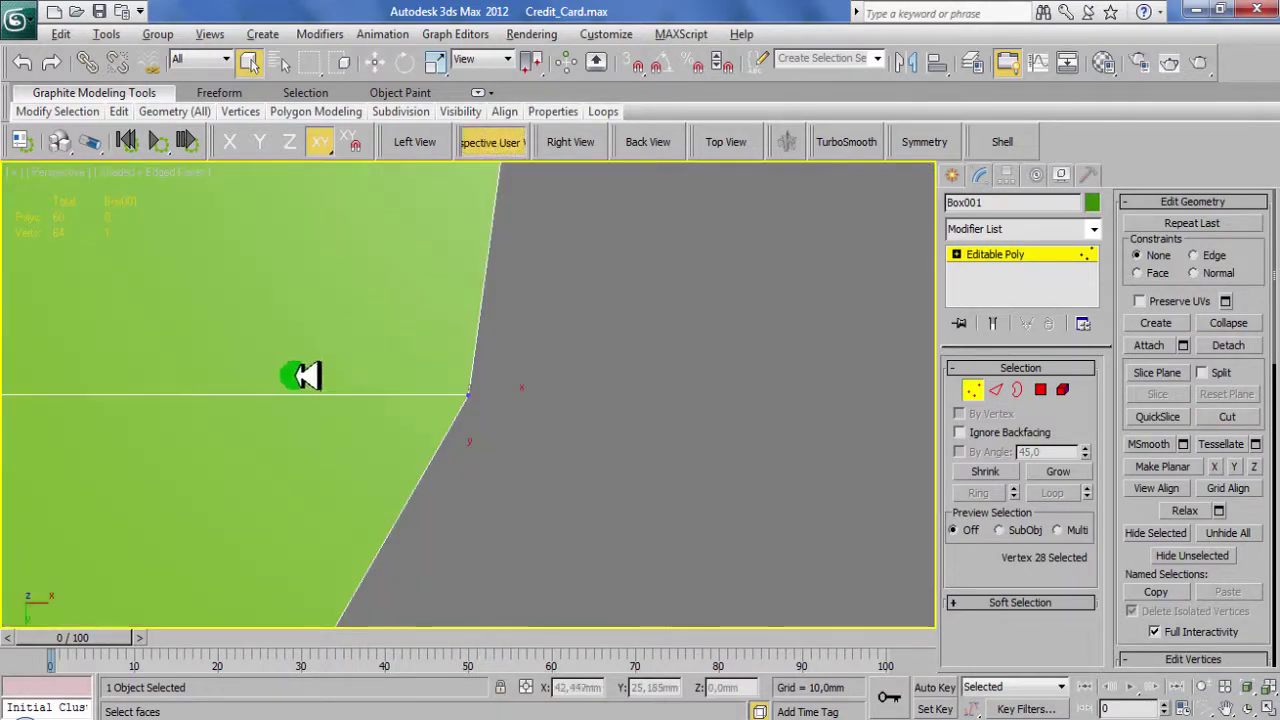
scroll(364, 307, "down", 3)
mouse_move(343, 340)
middle_mouse_down("alt")
mouse_move(363, 220)
mouse_move(740, 150)
mouse_move(409, 503)
mouse_move(277, 271)
mouse_move(466, 603)
mouse_move(342, 330)
mouse_move(434, 249)
mouse_move(391, 323)
mouse_move(420, 454)
middle_mouse_up("alt")
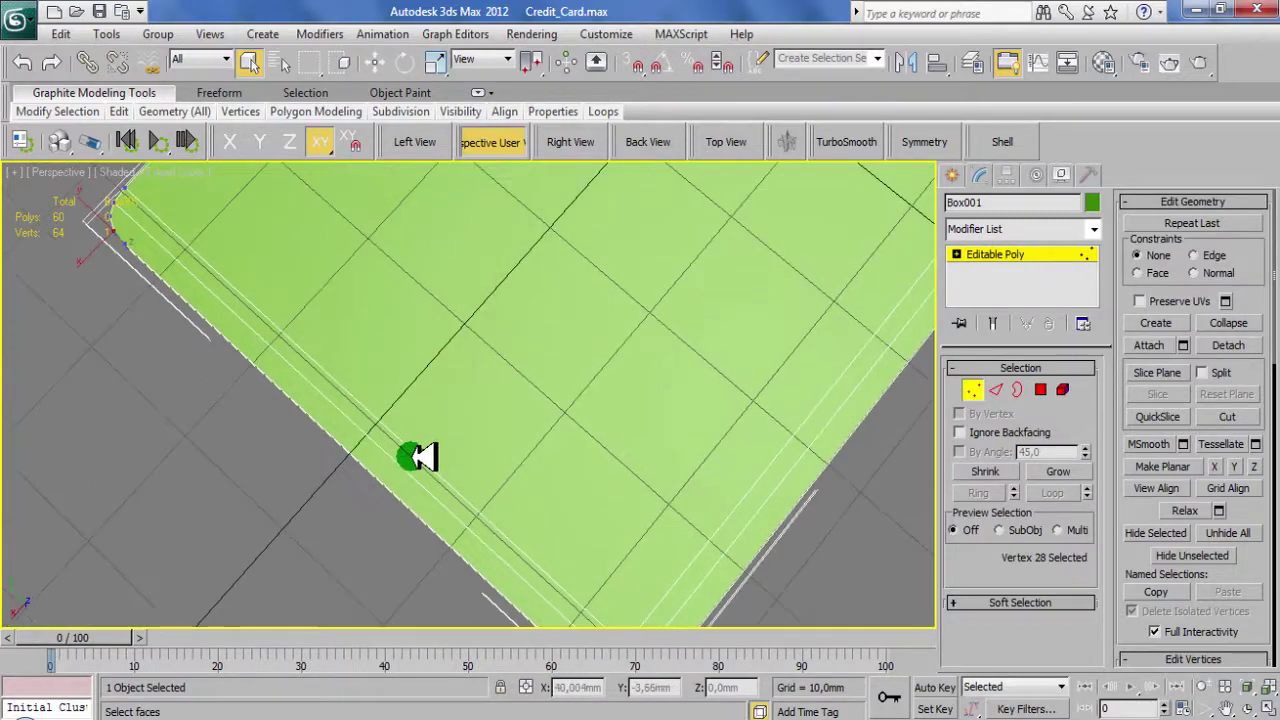
key("b")
scroll(480, 400, "up", 5)
scroll(636, 360, "down", 1)
key("alt+c")
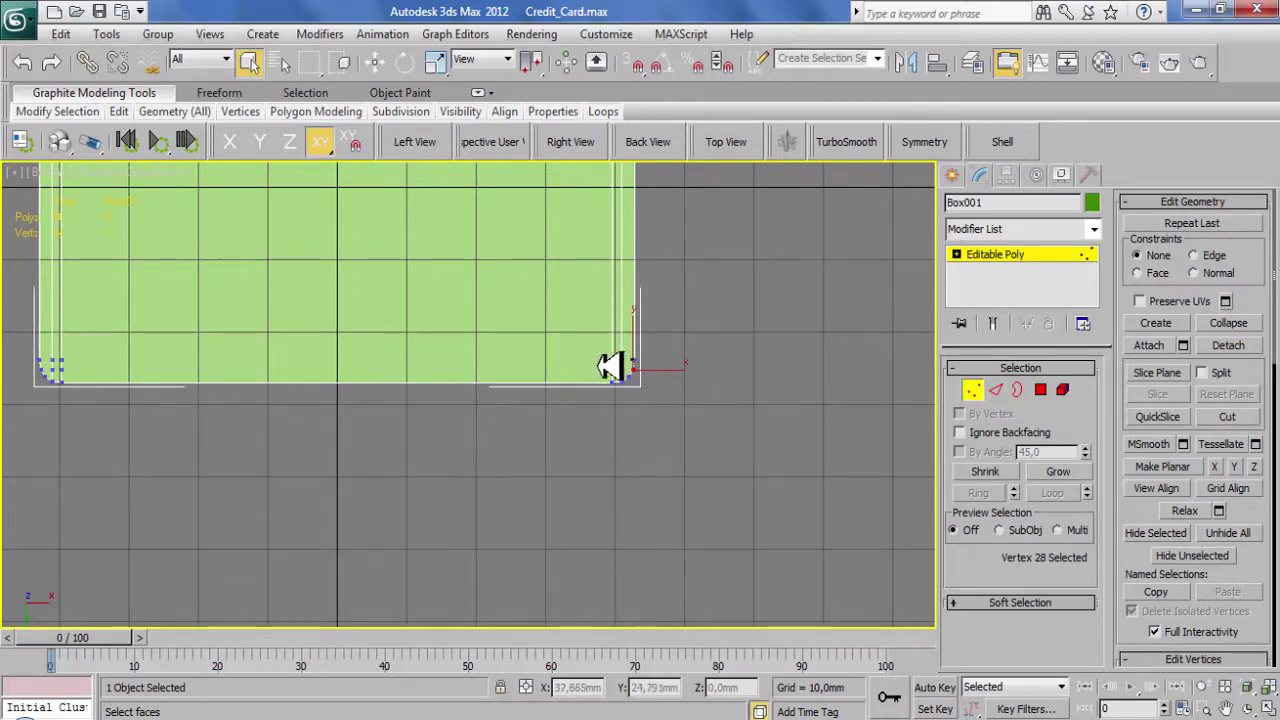
mouse_move(614, 363)
middle_mouse_down("alt")
mouse_move(414, 363)
mouse_move(500, 334)
mouse_move(860, 355)
mouse_move(500, 329)
mouse_move(515, 145)
middle_mouse_up("alt")
Select the card's side face and reorient the perspective view in vertex mode
right_click(875, 355)
scroll(697, 349, "down", 3)
key("4")
left_click(785, 335)
left_click(515, 145)
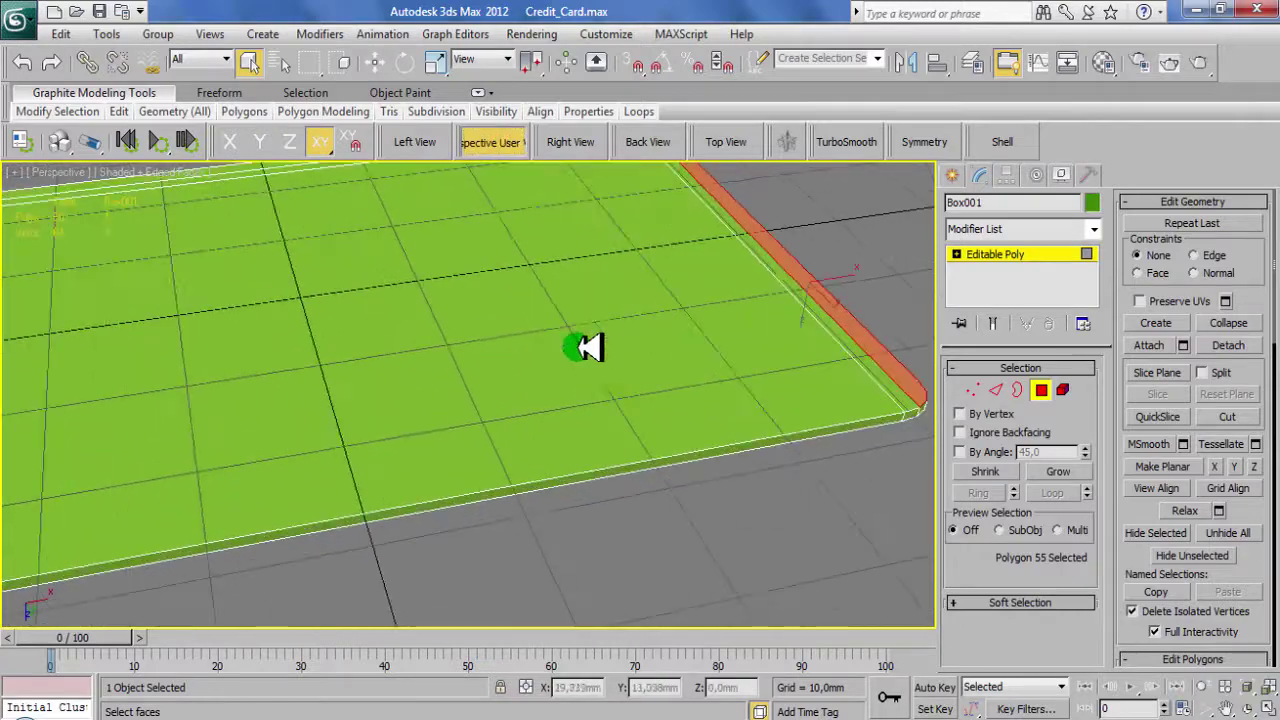
key("1")
middle_click_drag(700, 383, 600, 392, "alt")
scroll(600, 392, "down", 4)
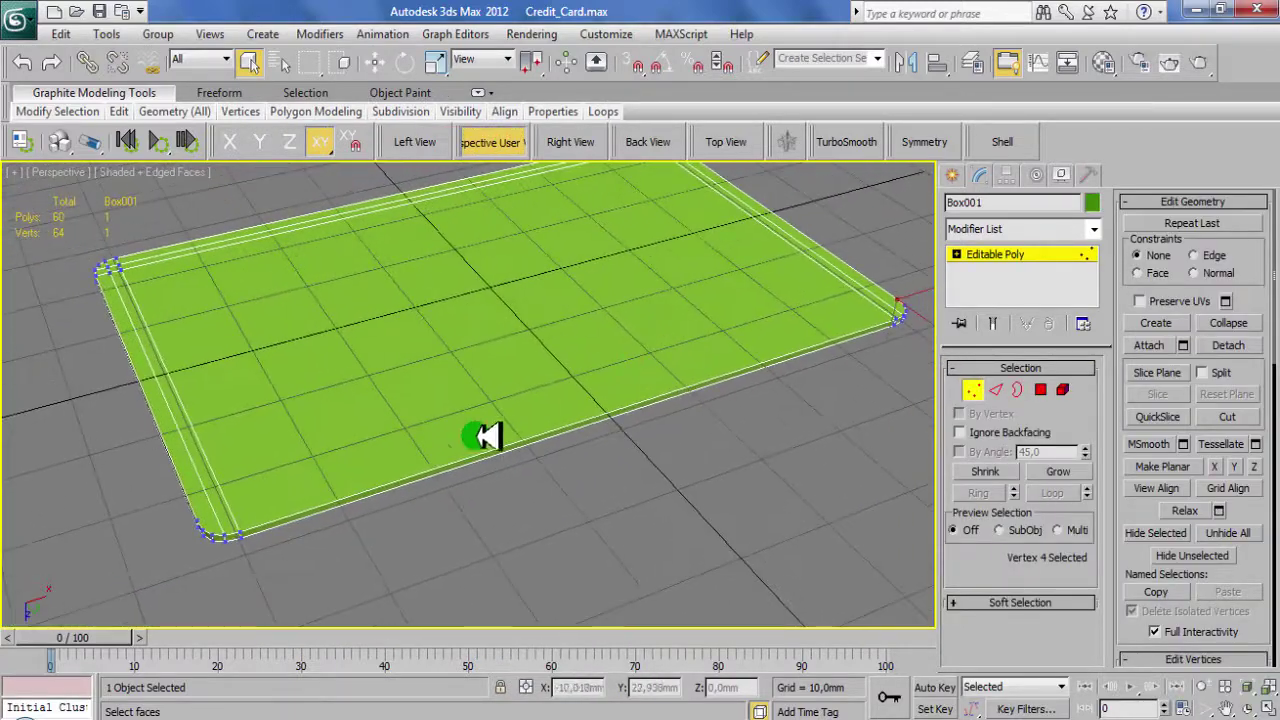
Cut a supporting edge across a card corner and inspect the result
key("alt+c")
left_click(905, 305)
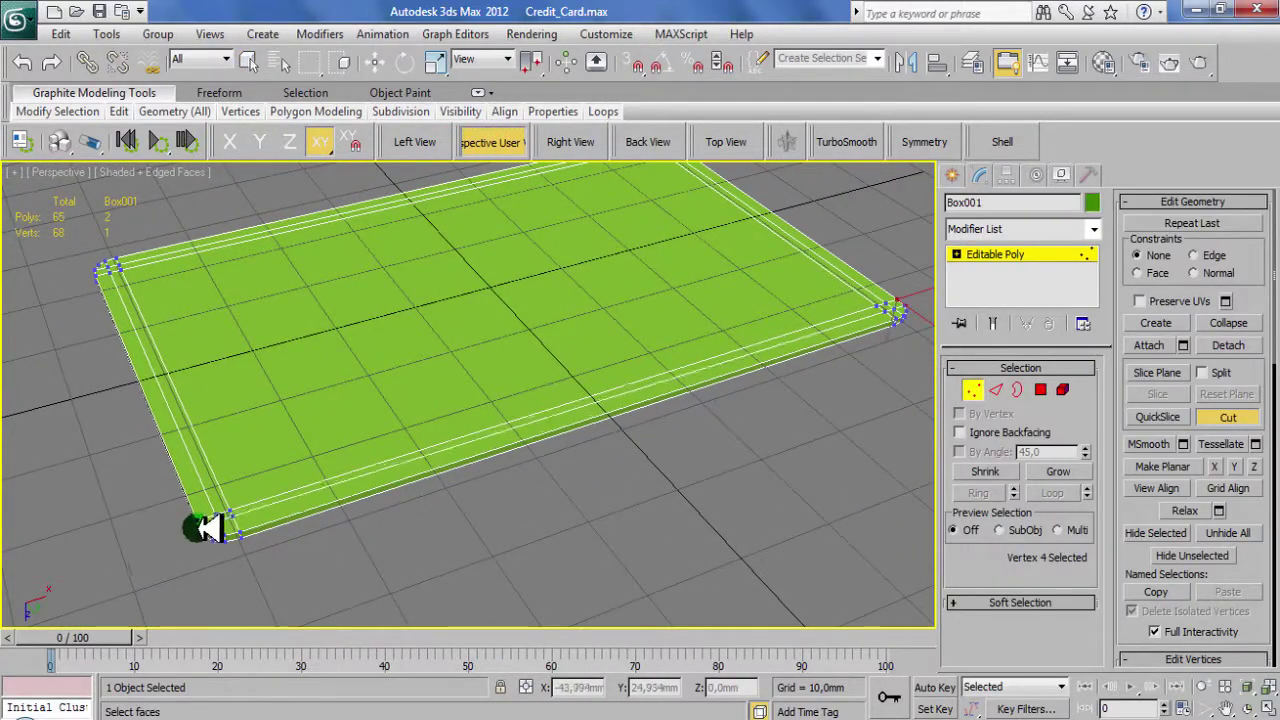
left_click(206, 523)
right_click(329, 506)
mouse_move(329, 506)
middle_mouse_down("alt")
mouse_move(340, 288)
mouse_move(510, 433)
middle_mouse_up("alt")
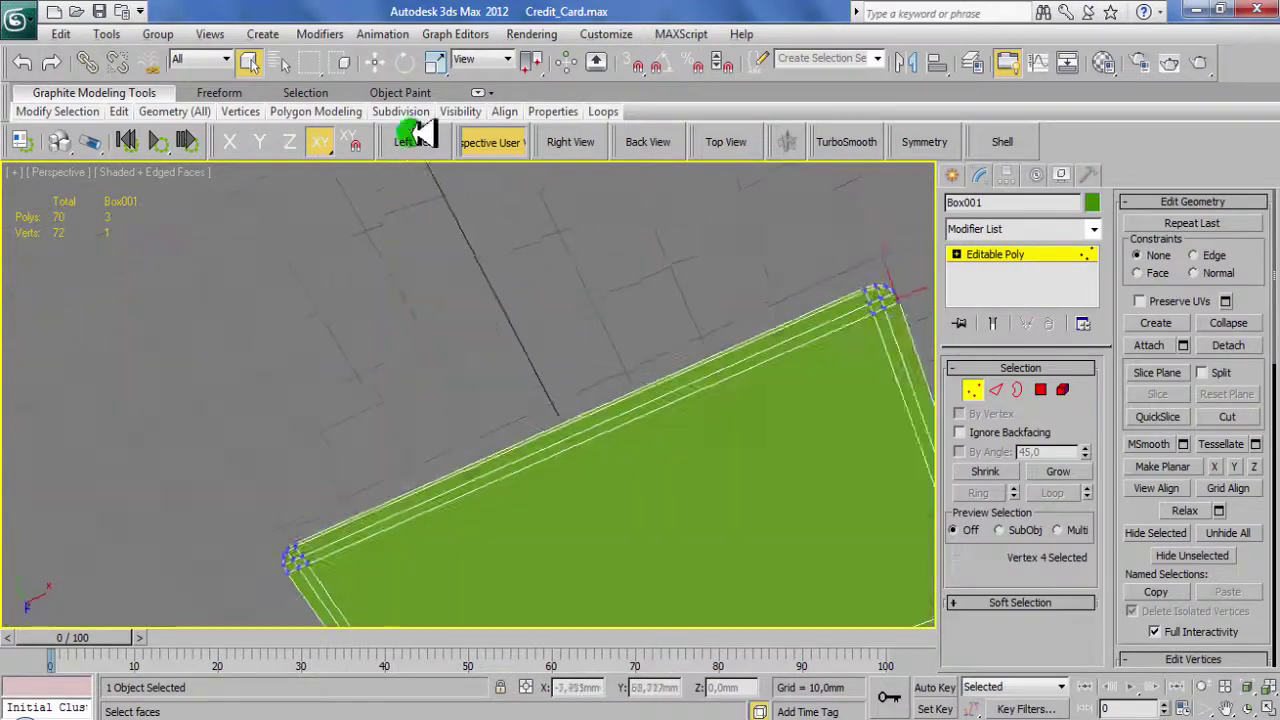
Connect edge rings into two horizontal edge loops across the card face
key("t")
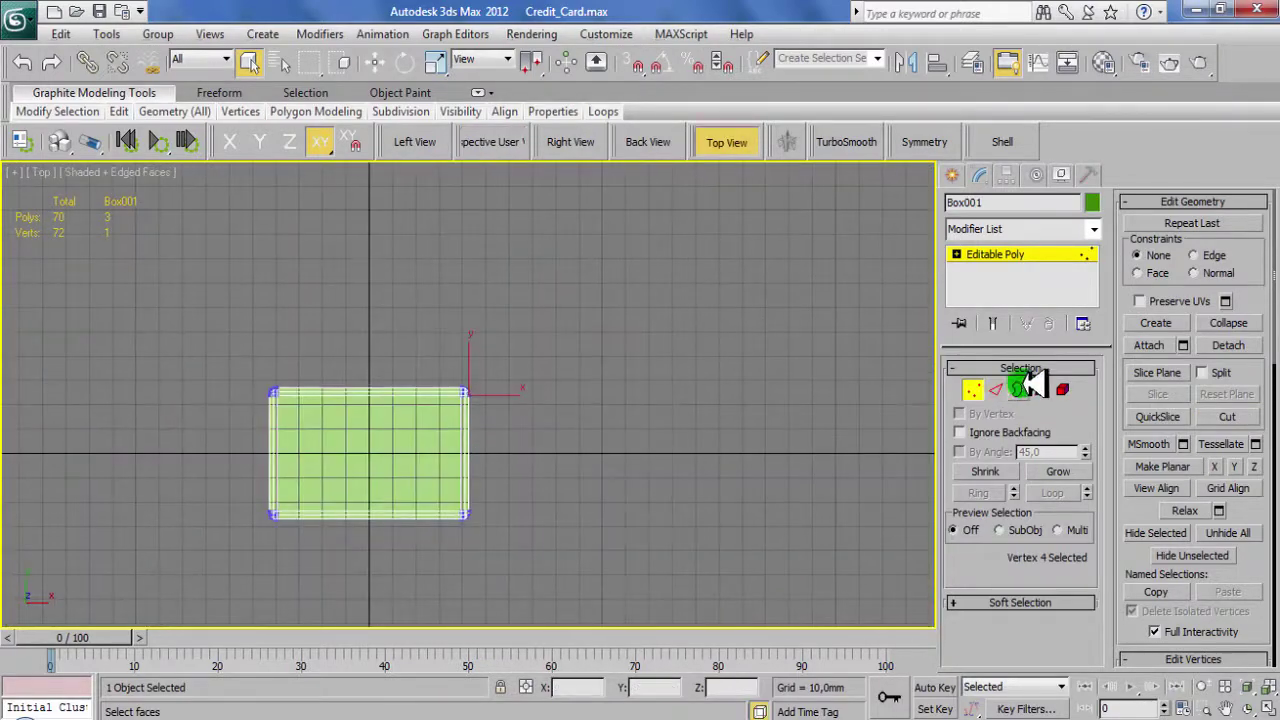
left_click(995, 390, "ctrl")
key("z")
right_click(623, 426)
left_click(430, 515)
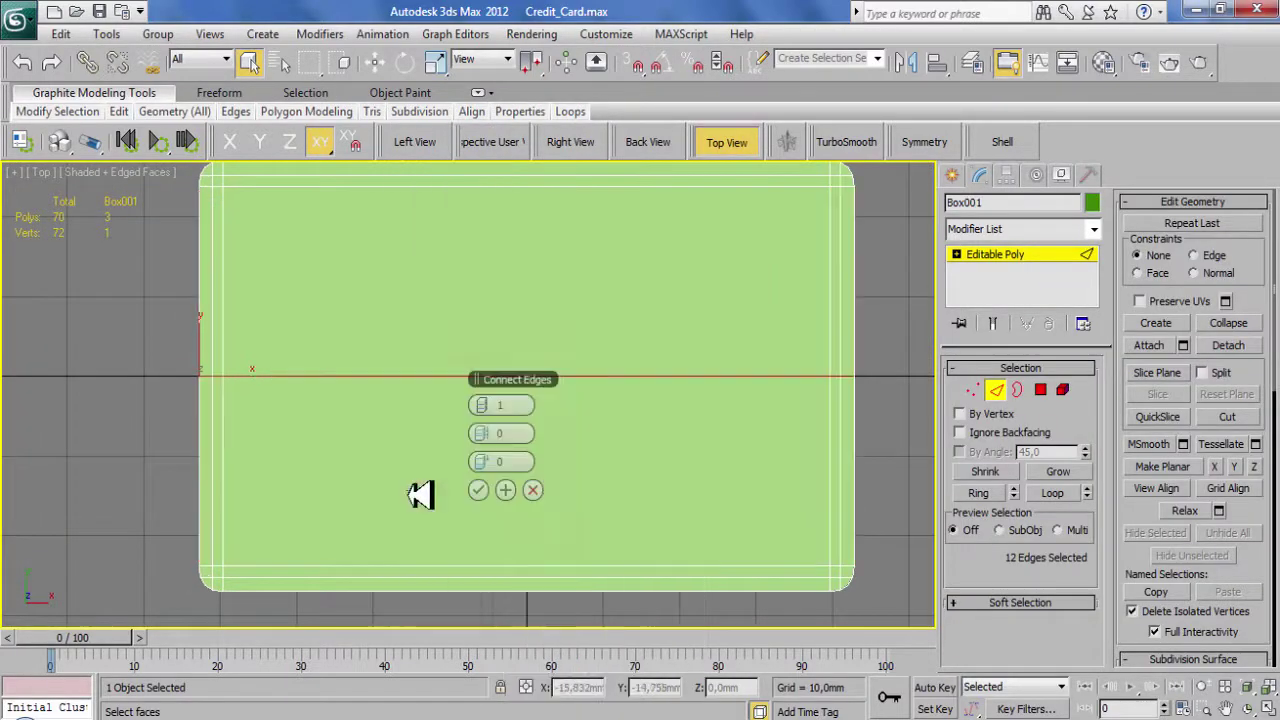
left_click(478, 490)
right_click(706, 303)
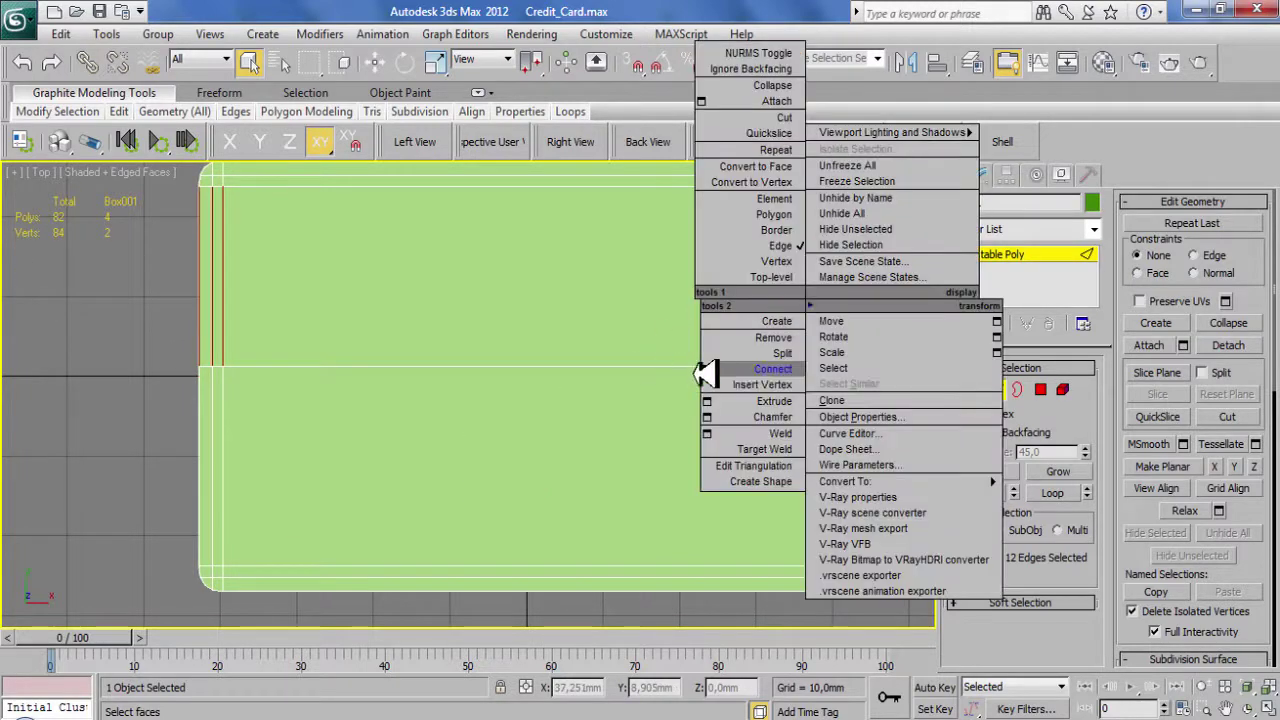
left_click(694, 349)
mouse_move(485, 461)
left_mouse_down()
mouse_move(650, 462)
mouse_move(495, 462)
left_mouse_up()
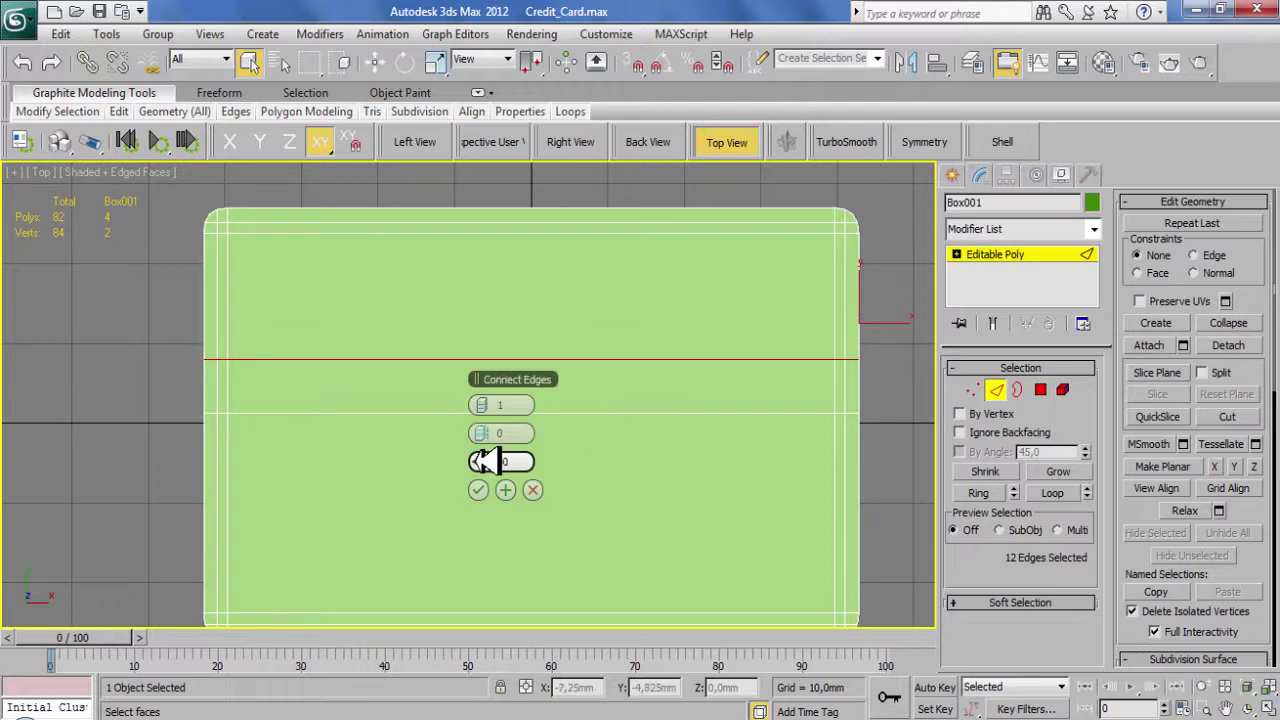
scroll(308, 416, "down", 2)
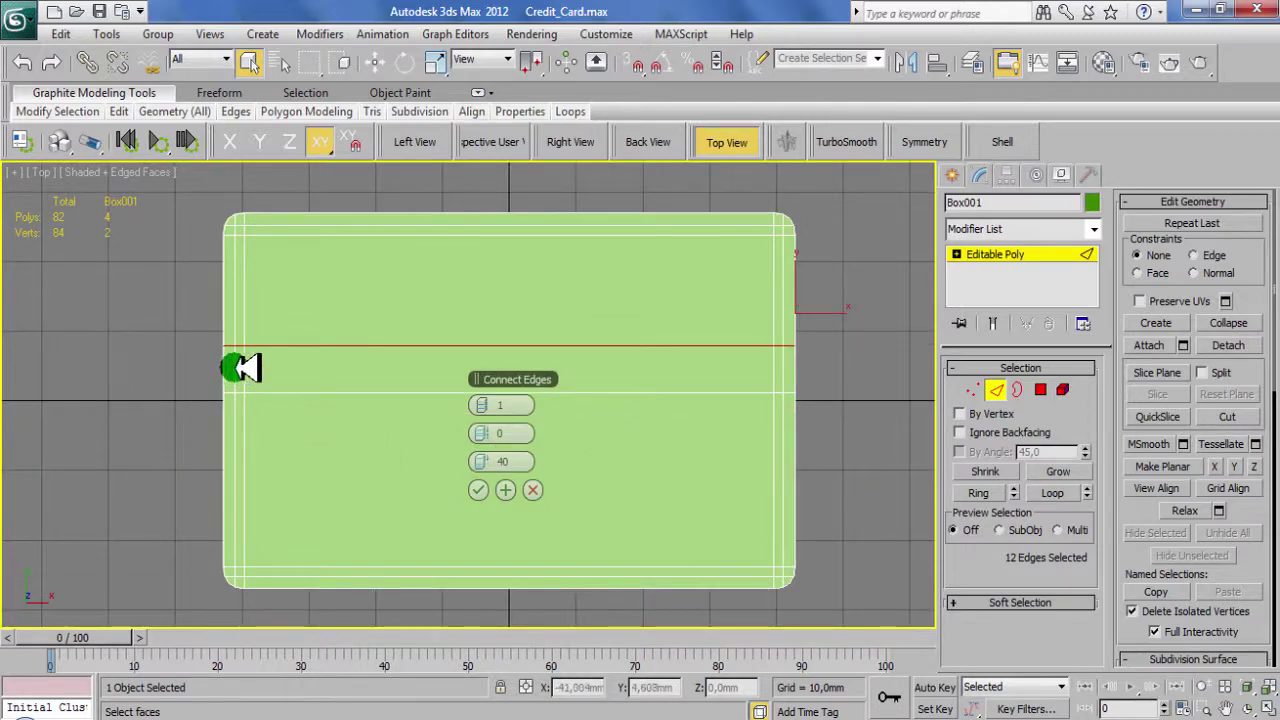
left_click(478, 490)
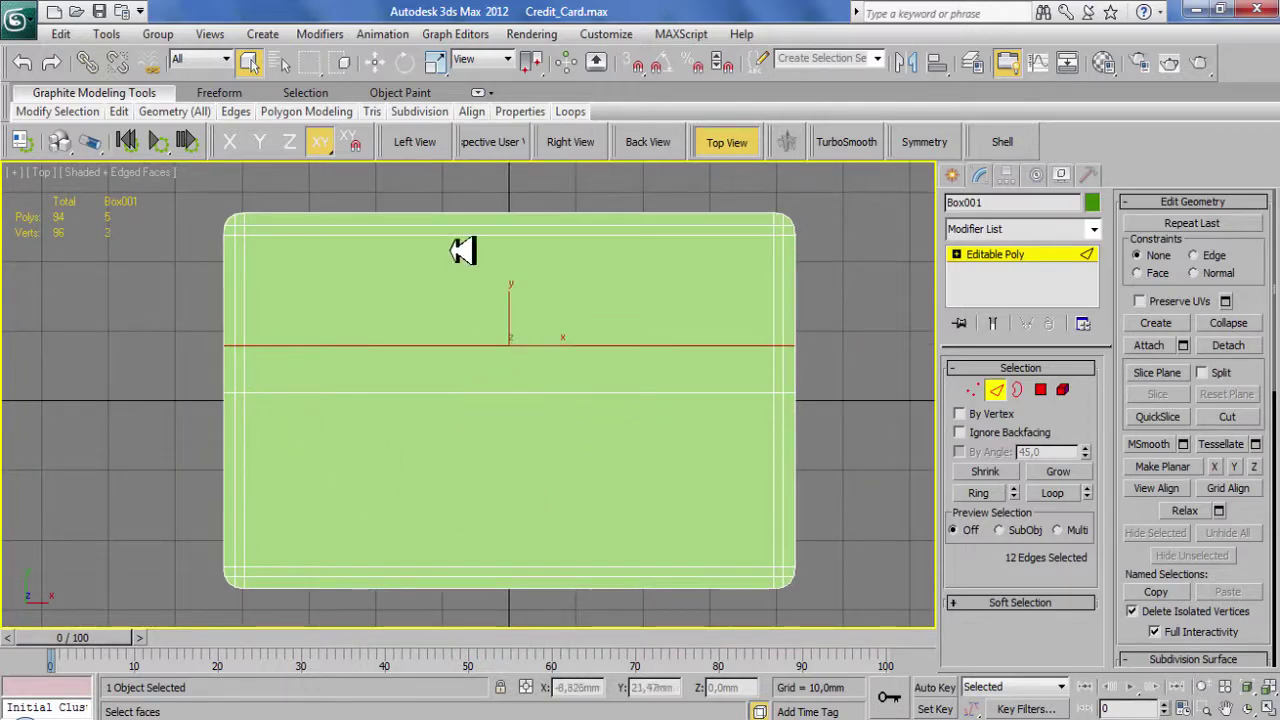
Connect edges into a vertical loop slid toward the card's left side
left_click(457, 249)
key("ctrl+shift+e")
mouse_move(443, 563)
left_mouse_down()
mouse_move(497, 461)
mouse_move(157, 463)
left_mouse_up()
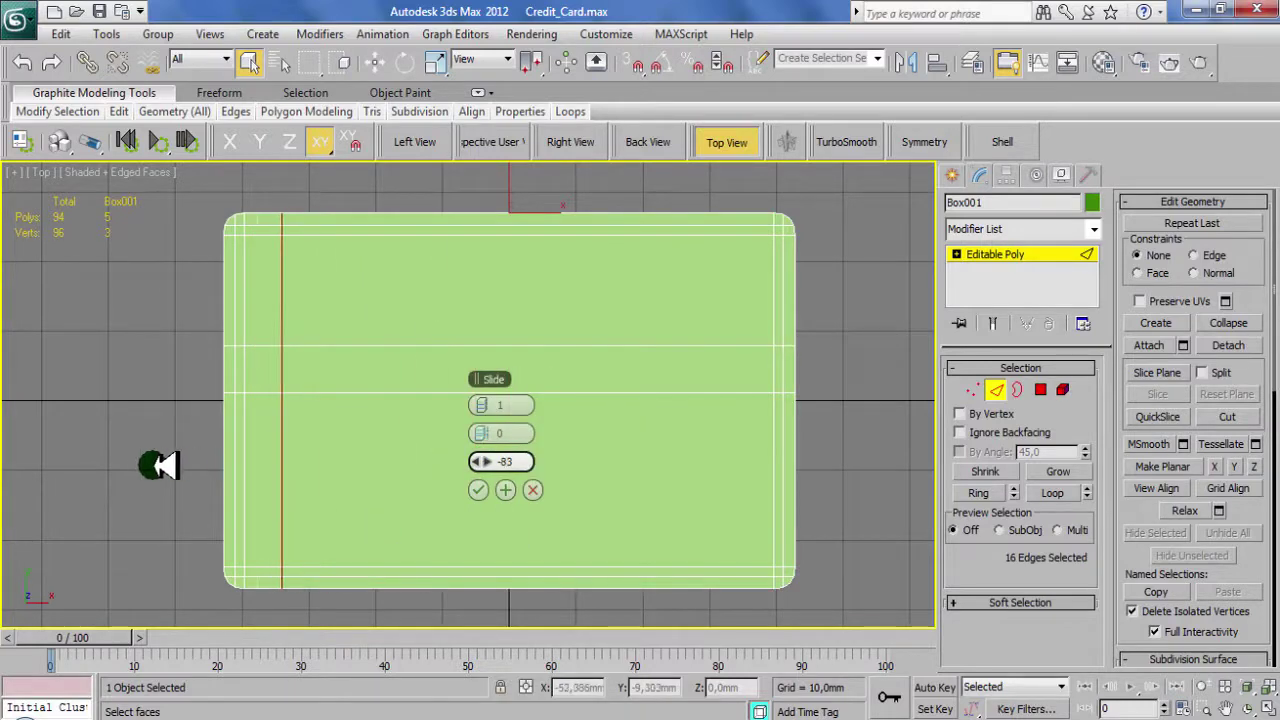
left_click_drag(493, 462, 483, 462)
left_click(478, 490)
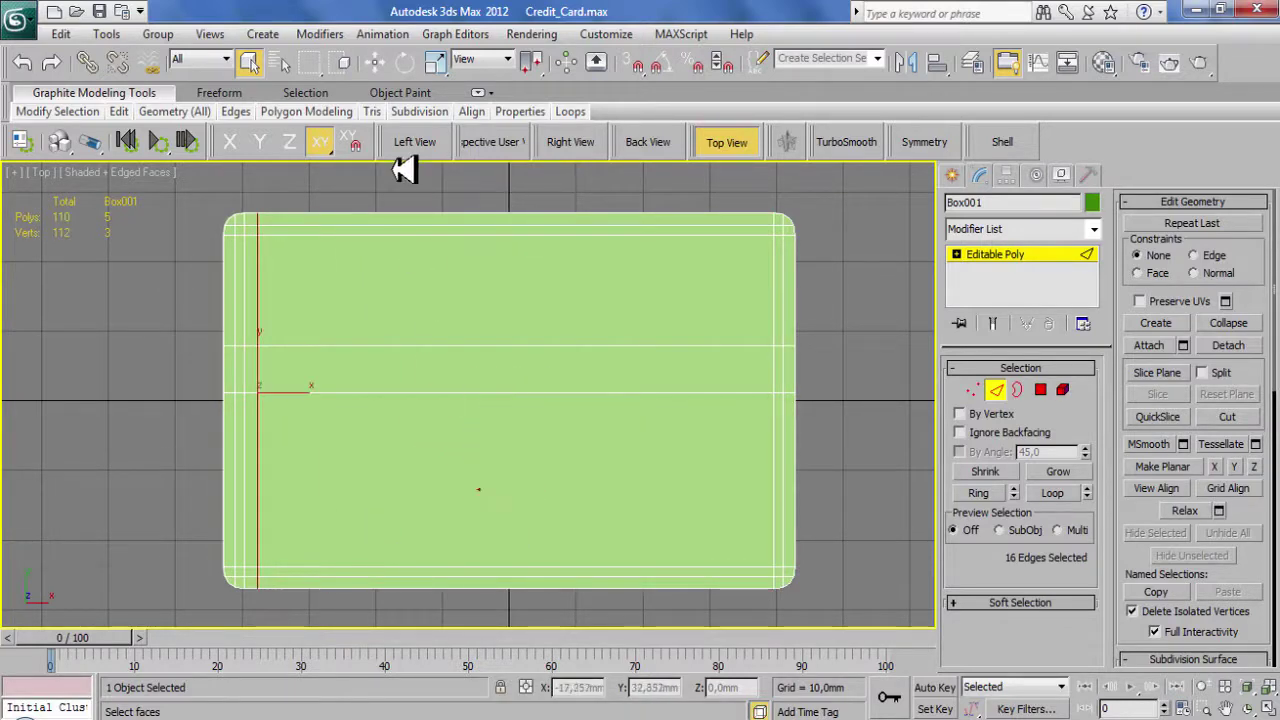
Add two vertical edge loops, one near the left side and one slid right
key("ctrl+z")
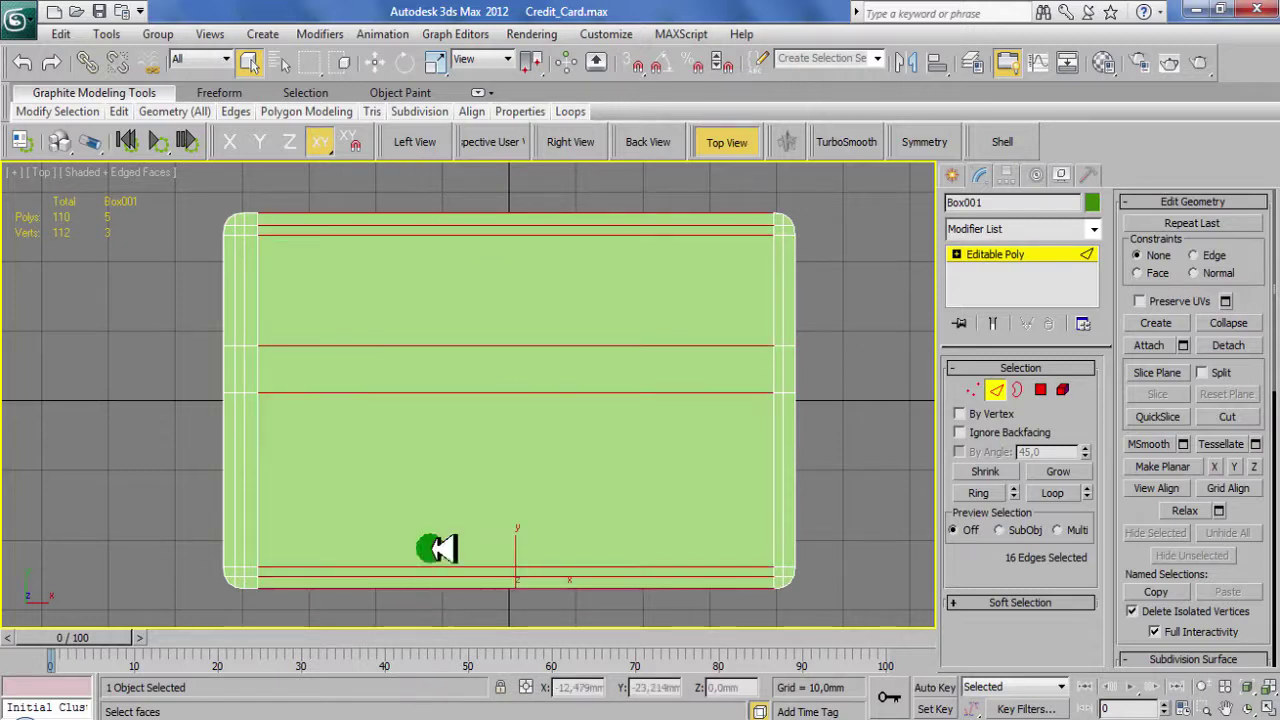
right_click(420, 440)
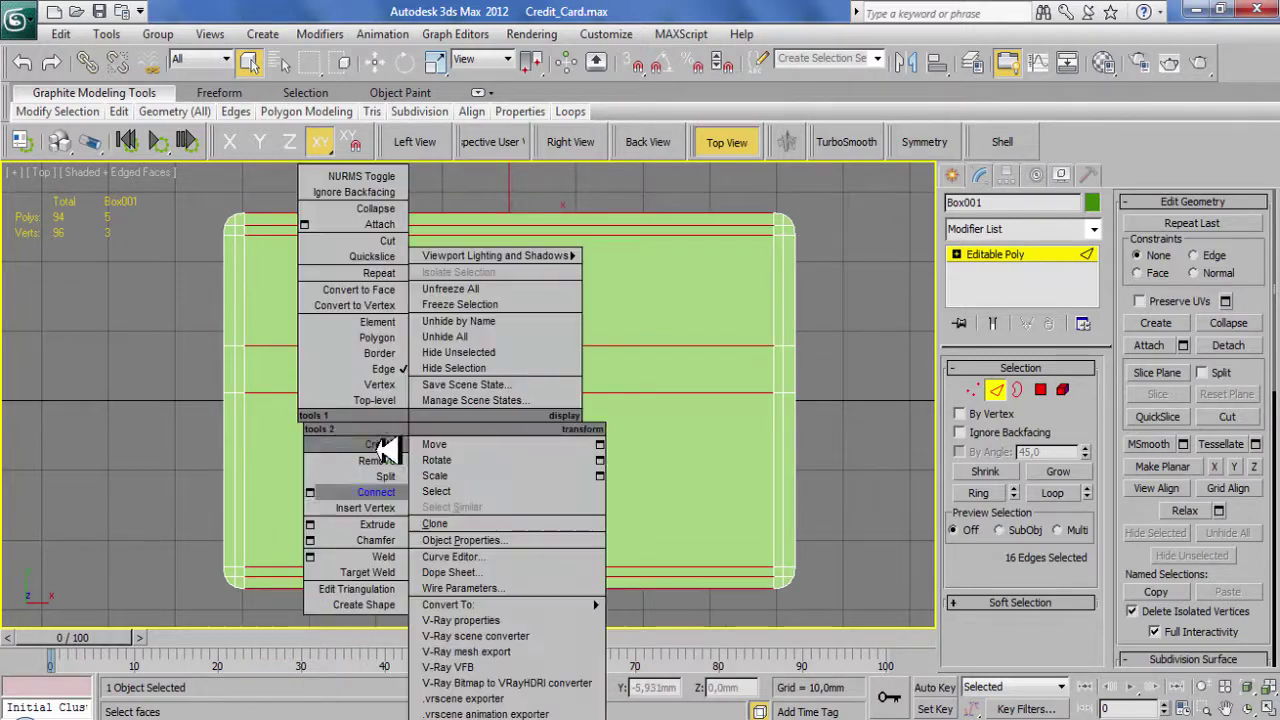
left_click(400, 488)
mouse_move(493, 462)
left_mouse_down()
mouse_move(493, 450)
mouse_move(762, 458)
left_mouse_up()
left_click(478, 490)
right_click(520, 430)
left_click(514, 470)
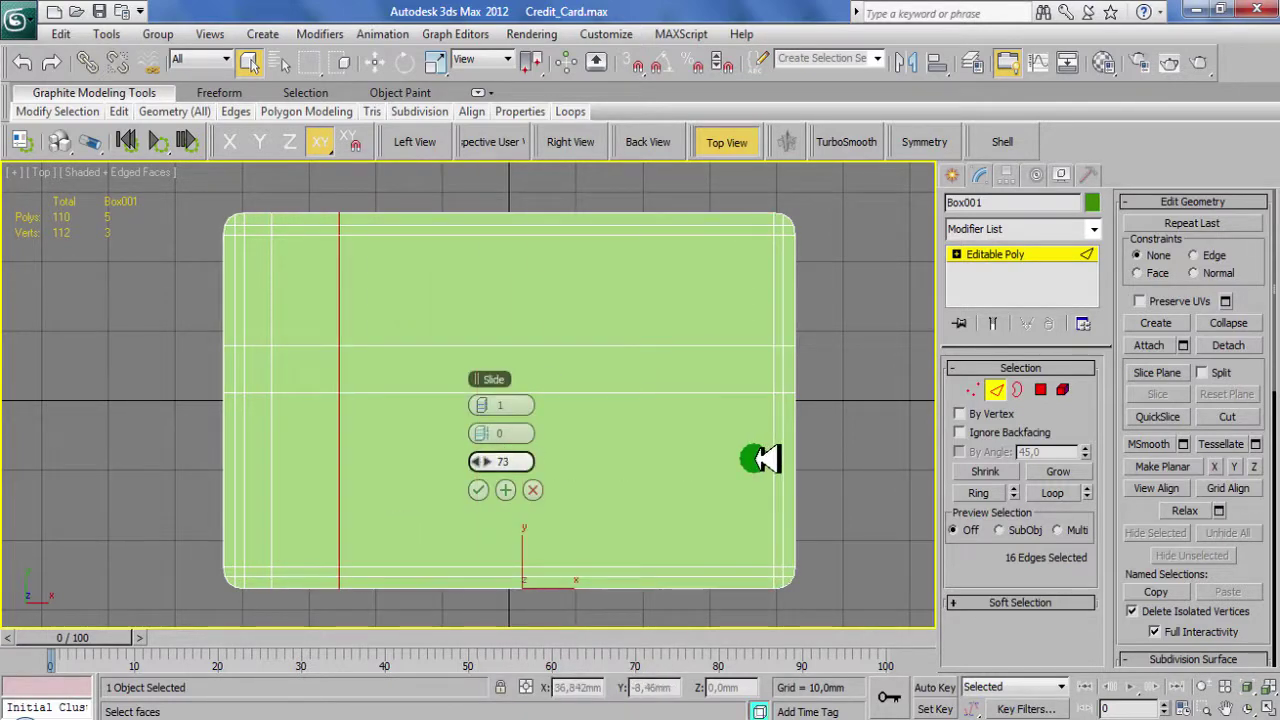
left_click_drag(490, 458, 486, 463)
left_click(478, 490)
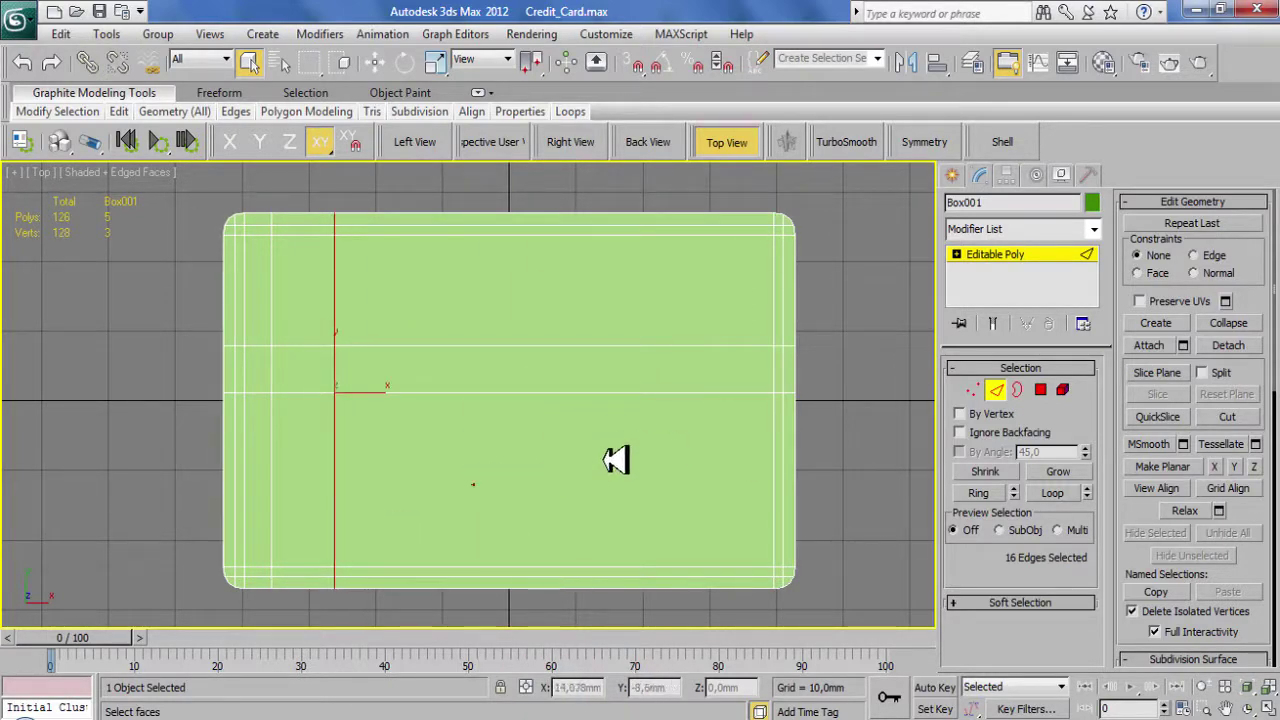
scroll(614, 457, "up", 3)
Chamfer the four vertices where the new loops intersect
key("4")
left_click(382, 373)
key("1")
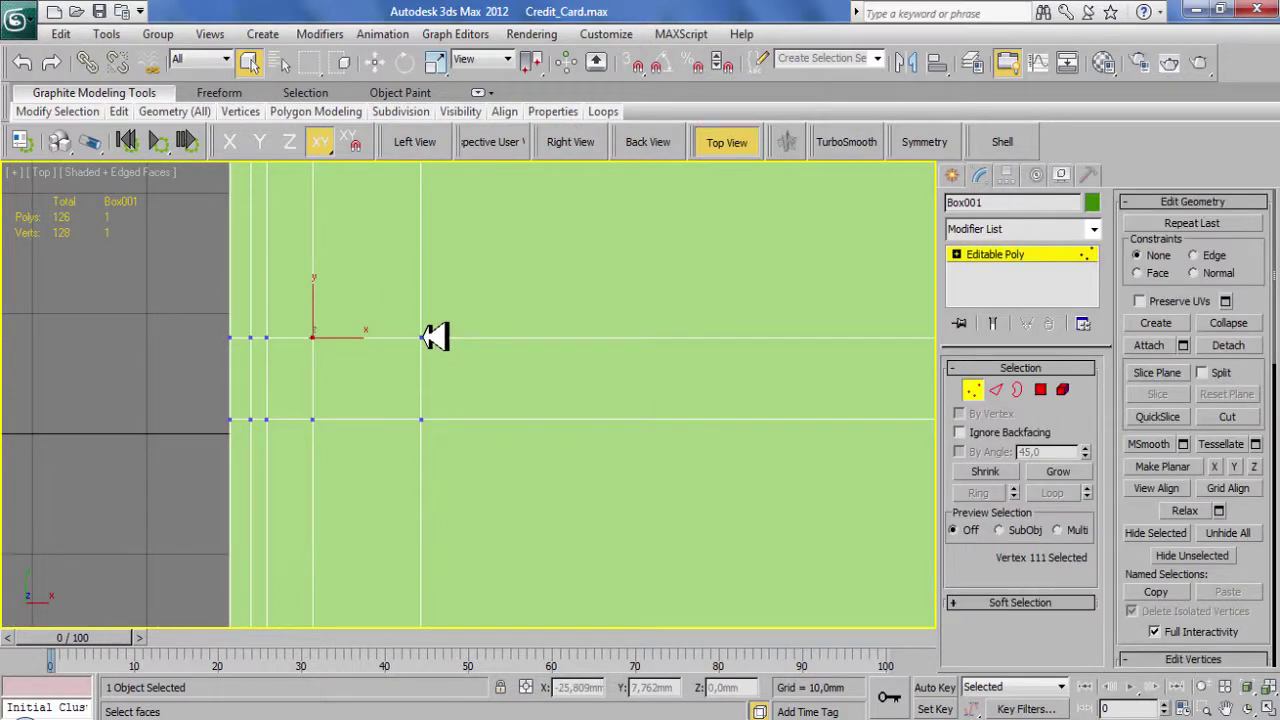
key("z")
scroll(510, 360, "down", 4)
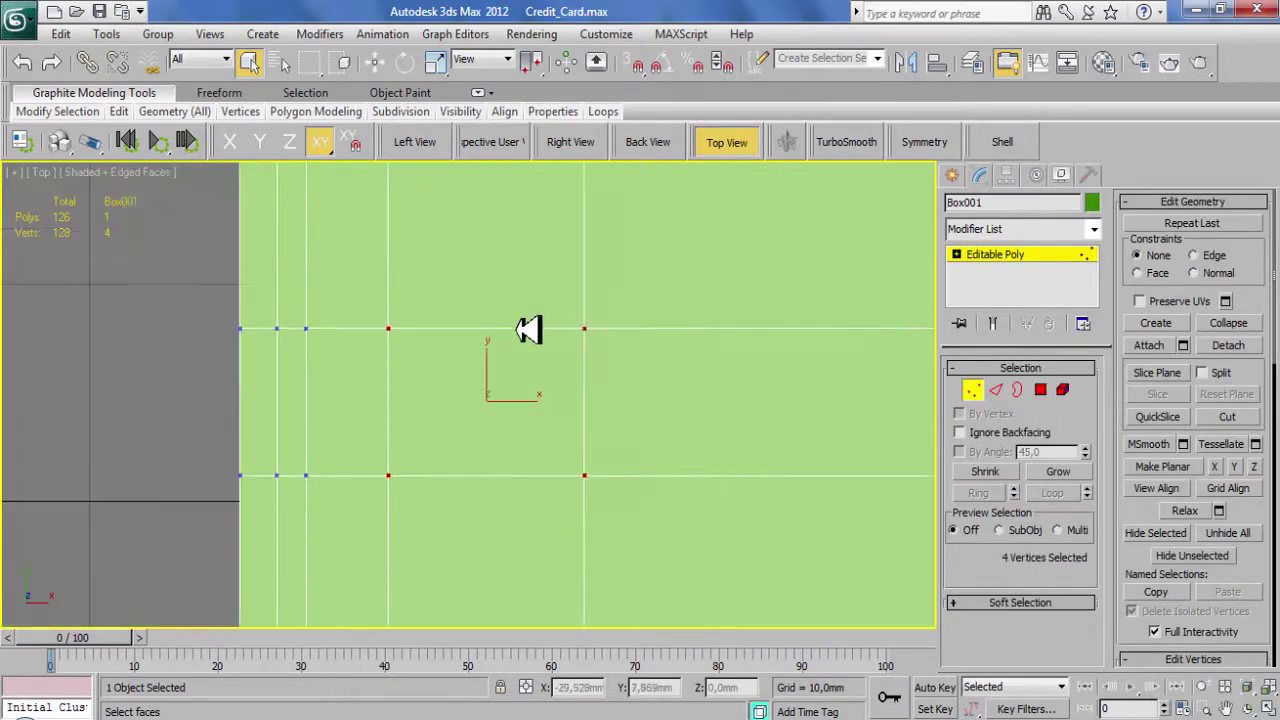
right_click(528, 328)
left_click(448, 428)
left_click(478, 457)
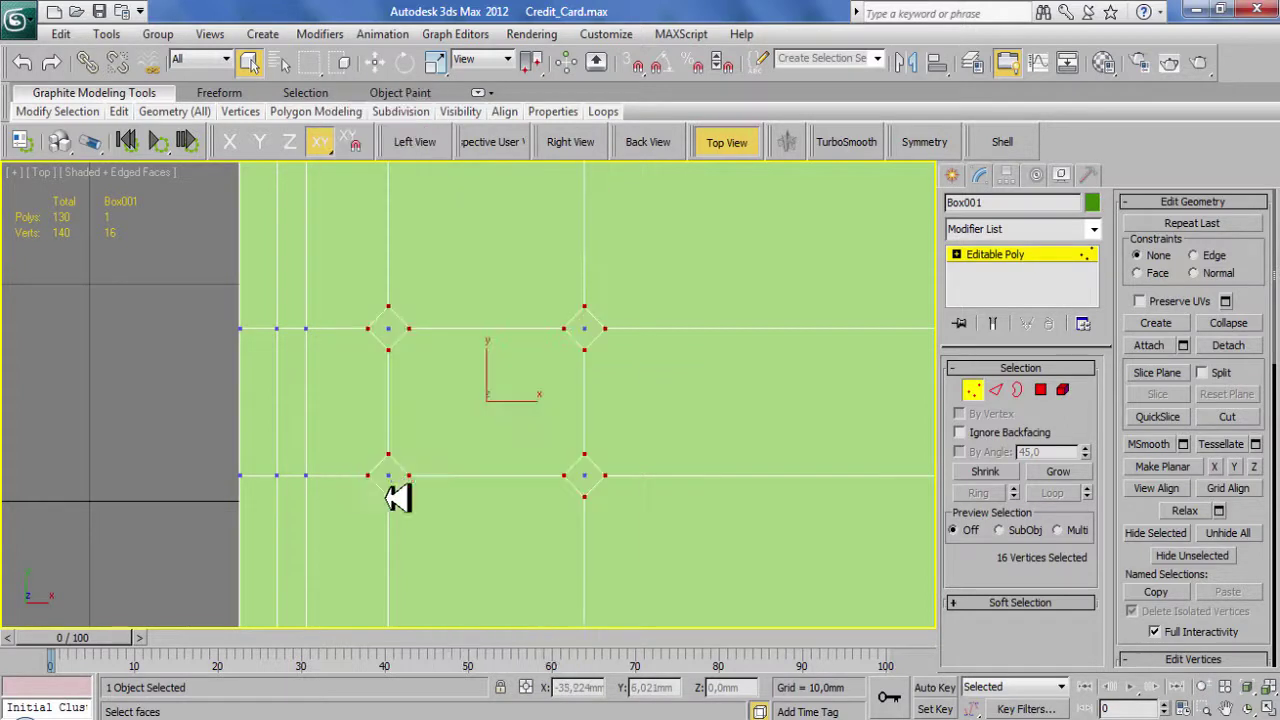
Cut edges joining the chamfer points into an octagonal chip outline
key("alt+c")
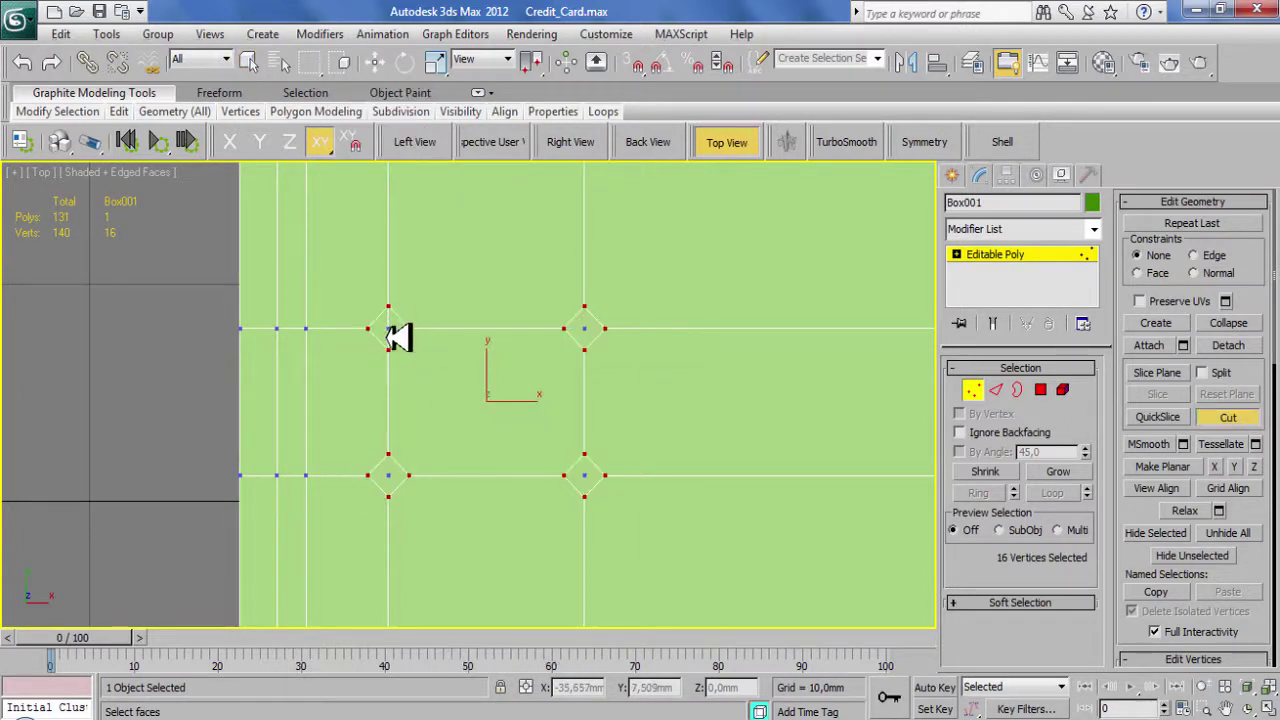
left_click(565, 330)
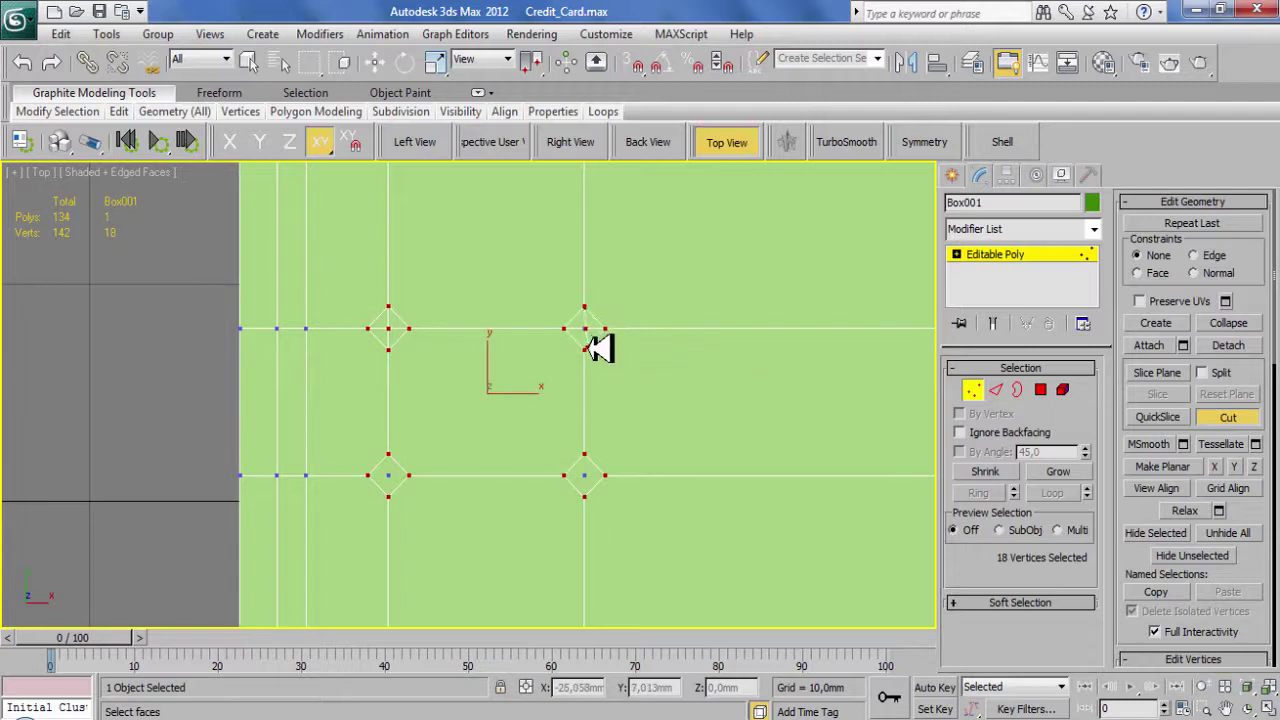
left_click(585, 349)
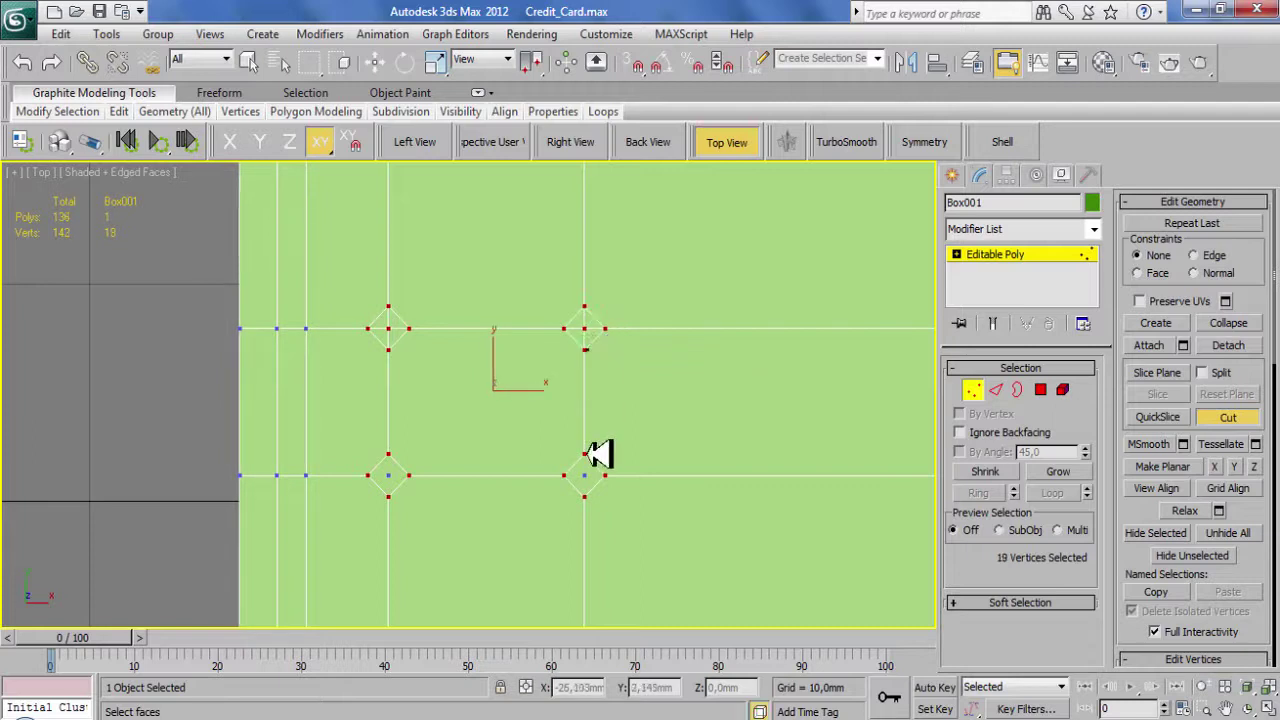
left_click(400, 455)
key("2")
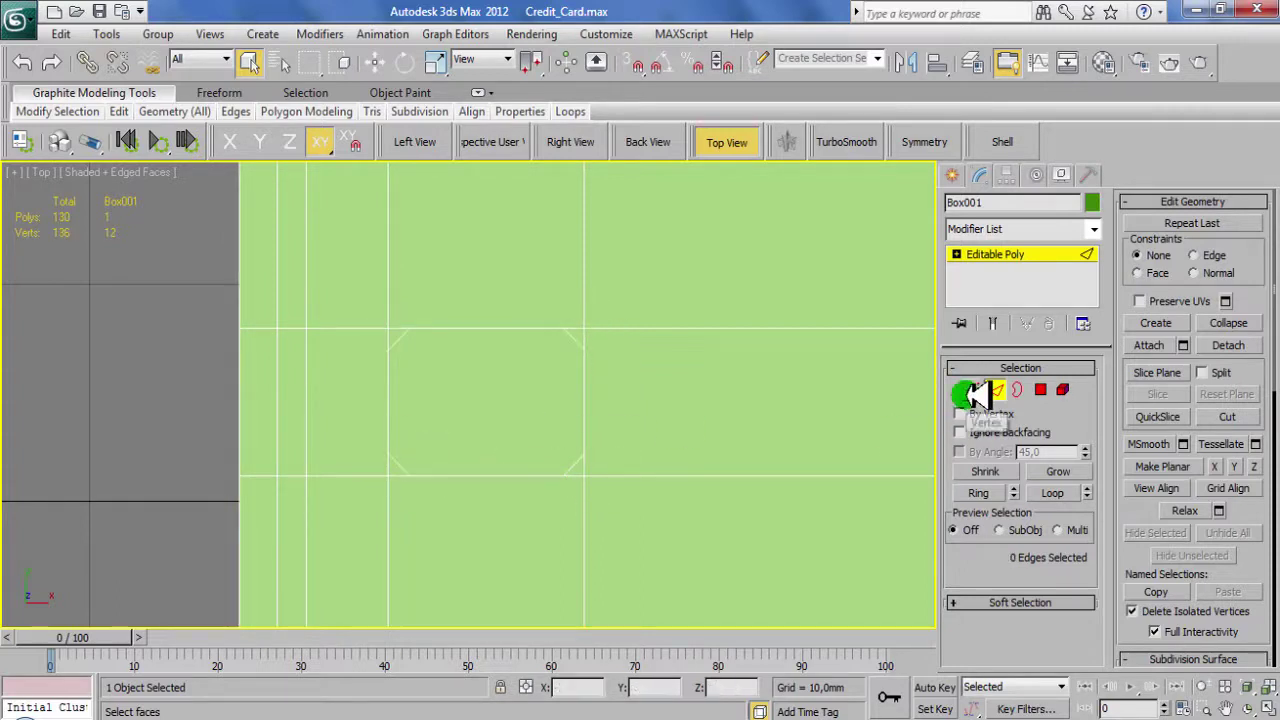
Connect the left-strip edge loop with 2 segments, pinch about 59, aligned to the chip
double_click(280, 380)
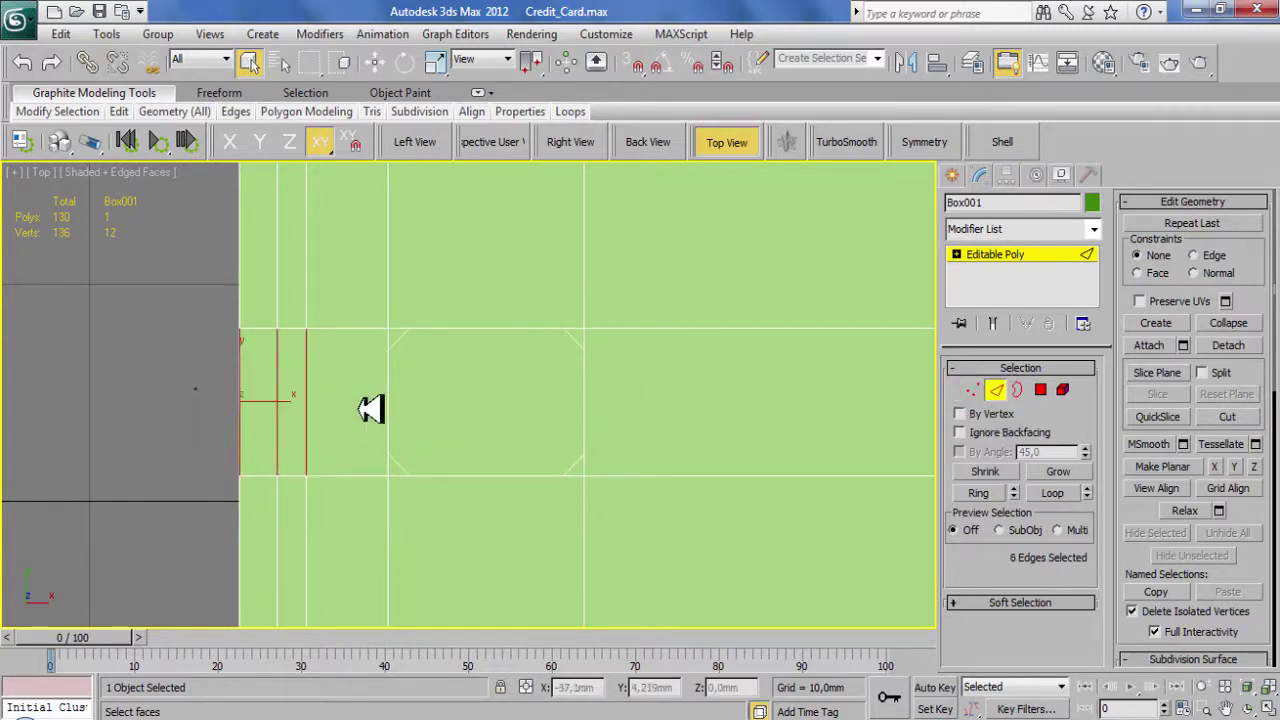
right_click(443, 386)
left_click(430, 462)
mouse_move(500, 433)
left_mouse_down()
mouse_move(792, 433)
mouse_move(720, 437)
left_mouse_up()
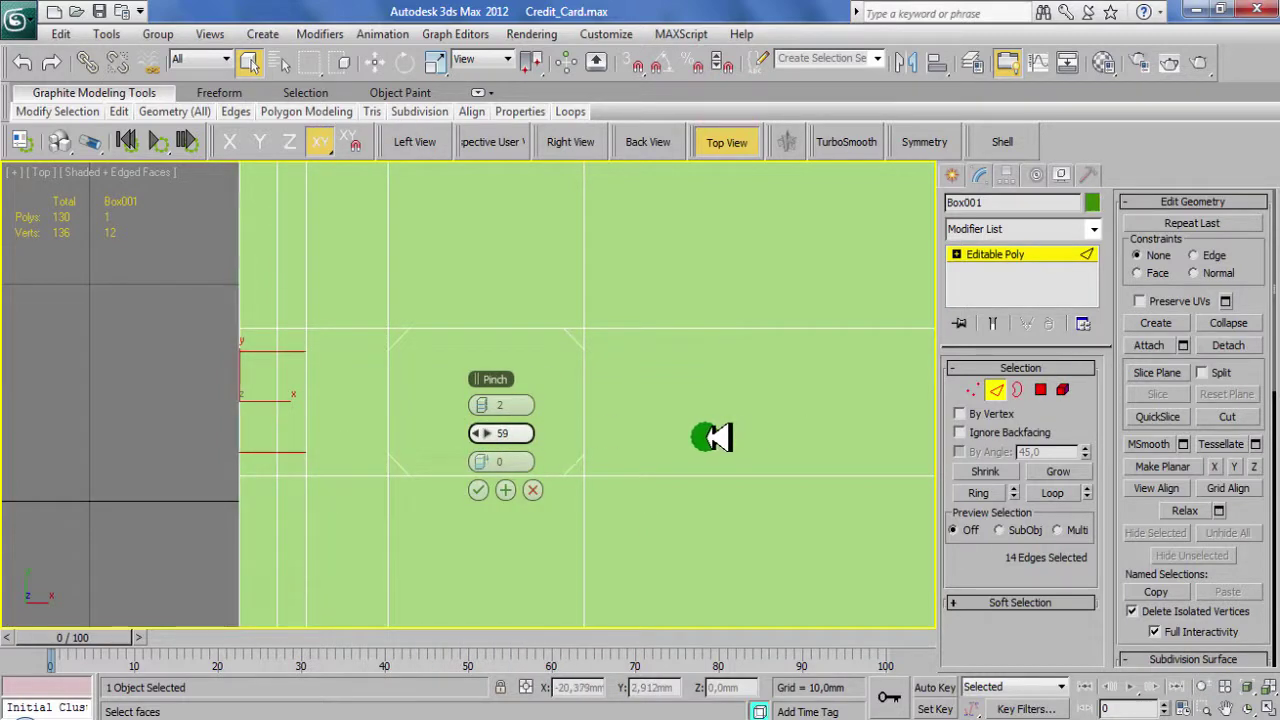
left_click_drag(580, 440, 490, 433)
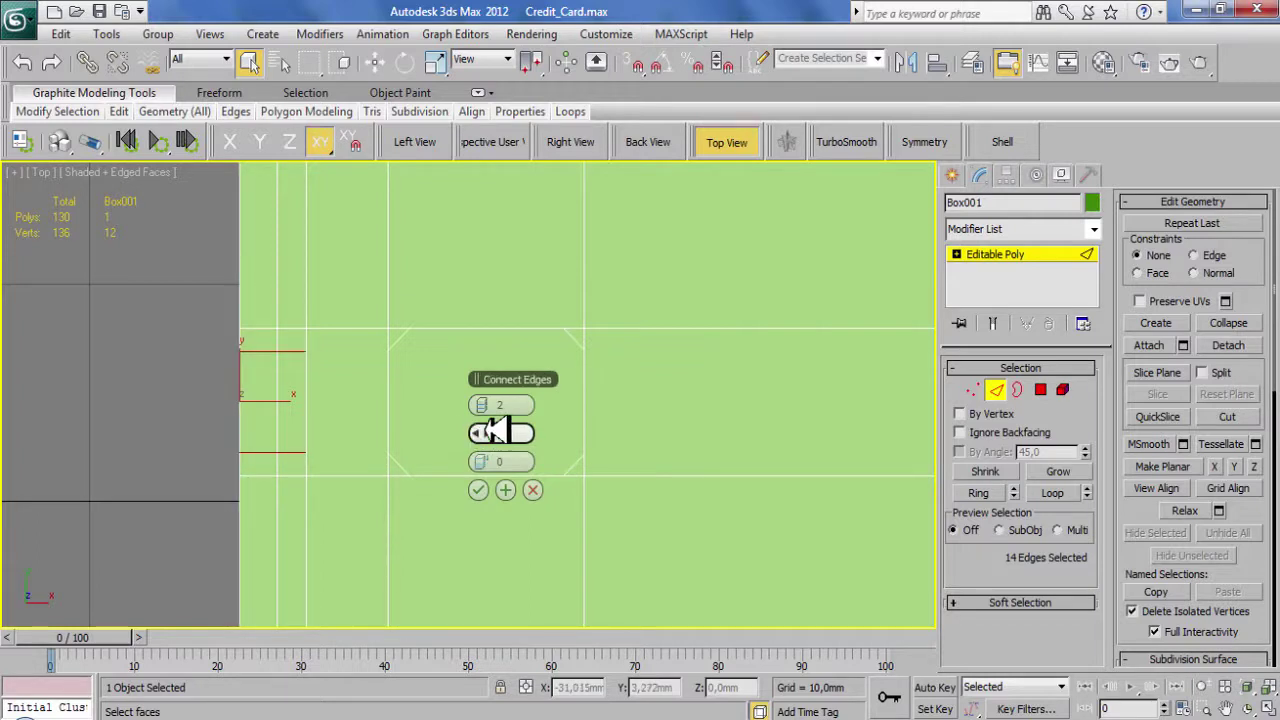
left_click(478, 489)
key("1")
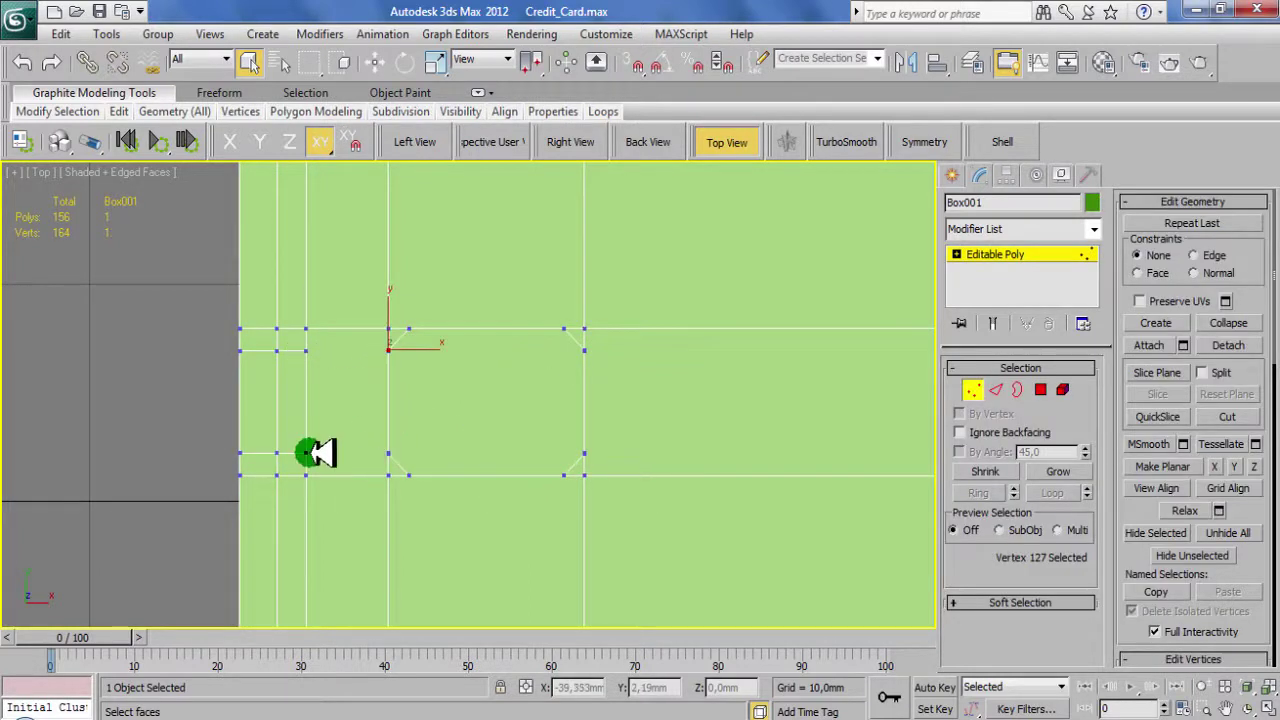
Select two vertices near the card corner, try connecting edges, then undo the unwanted result
scroll(523, 471, "down", 3)
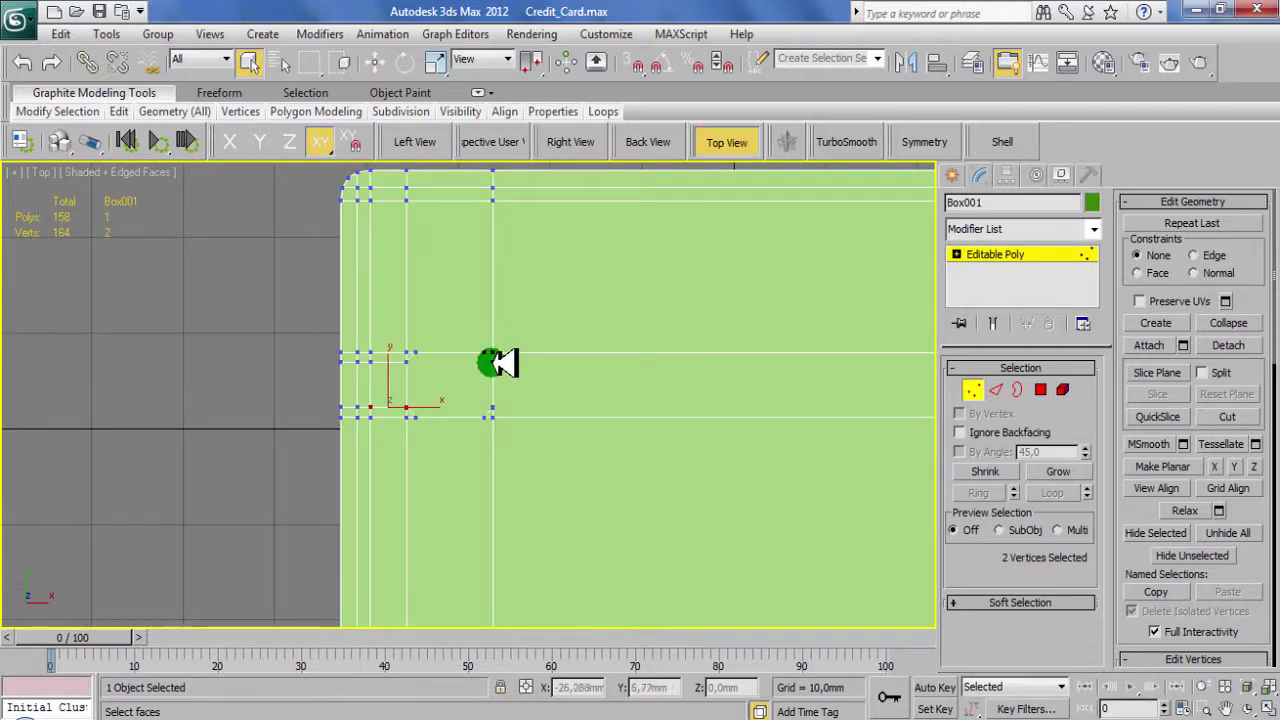
left_click(810, 347)
left_click(805, 347, "ctrl")
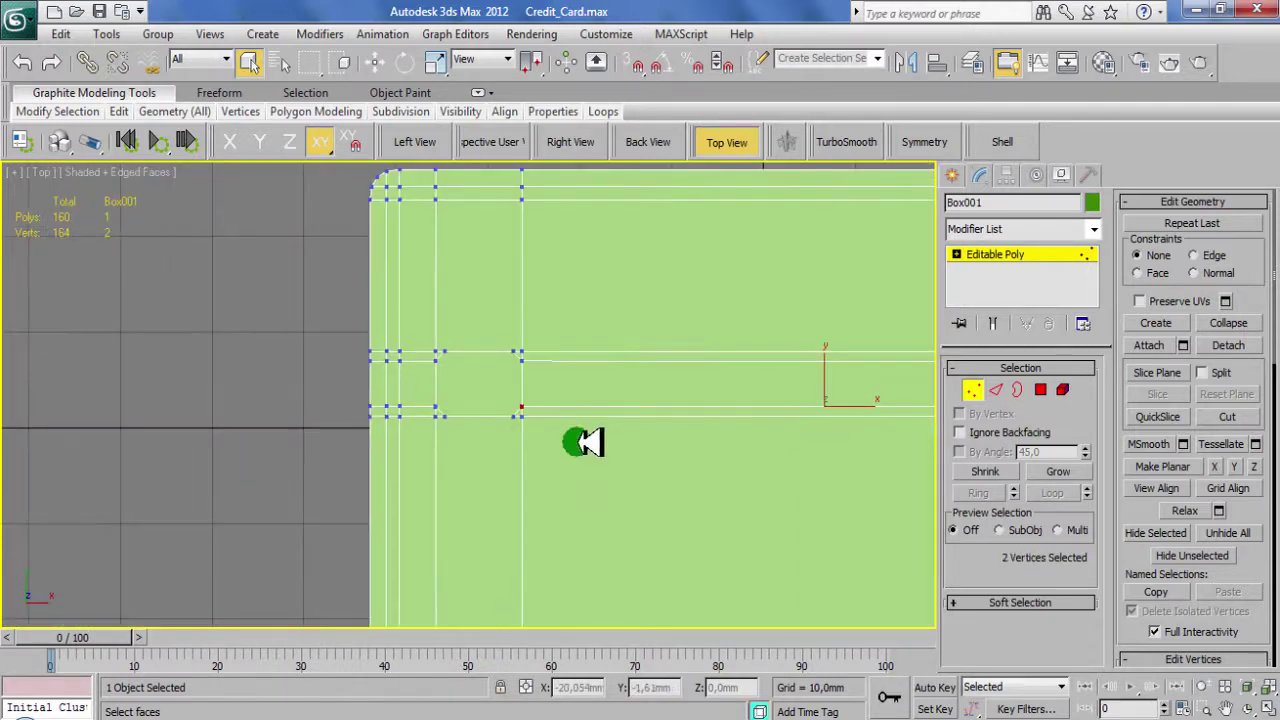
middle_click_drag(210, 395, 523, 443)
key("2")
right_click(450, 420)
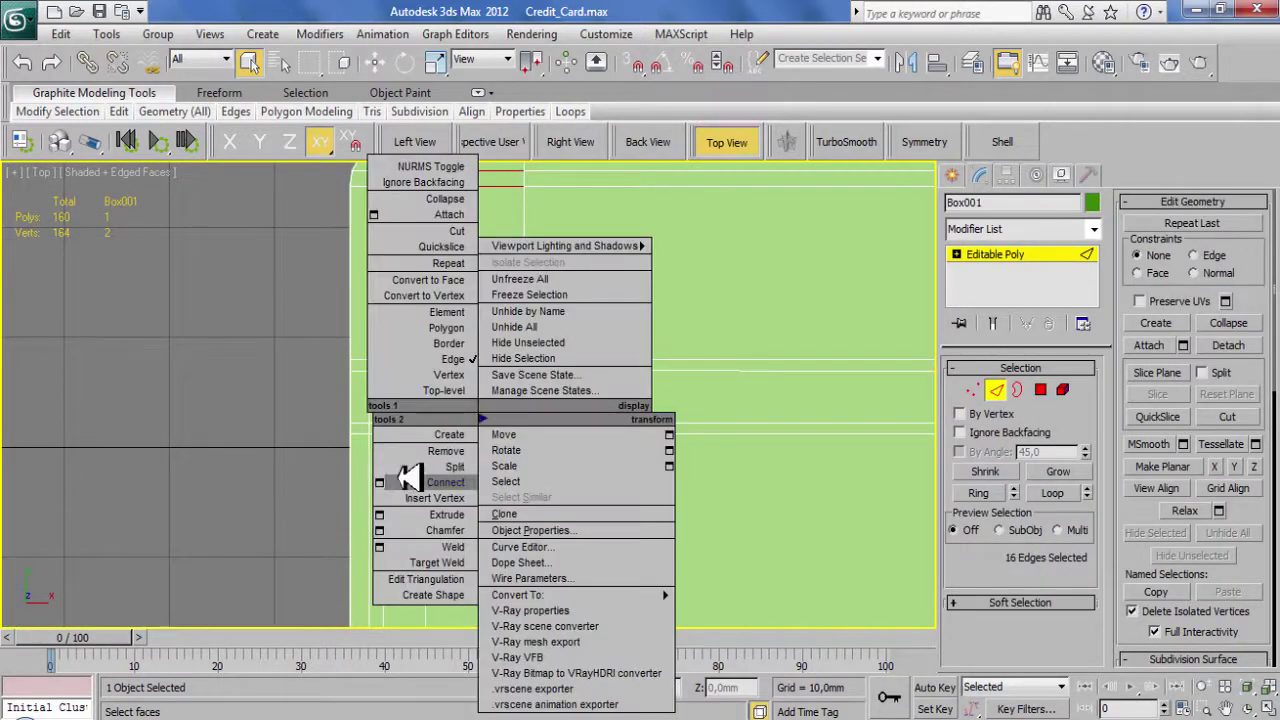
left_click(420, 491)
left_click(486, 491)
key("1")
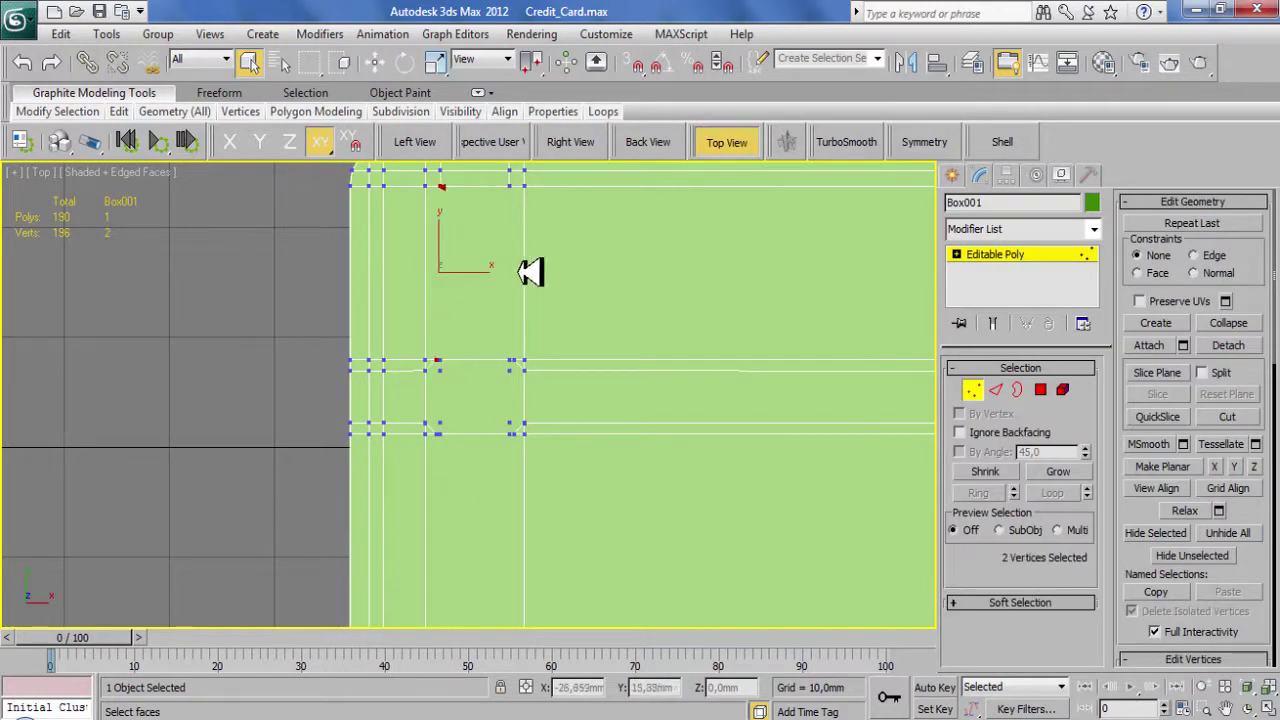
key("ctrl+z")
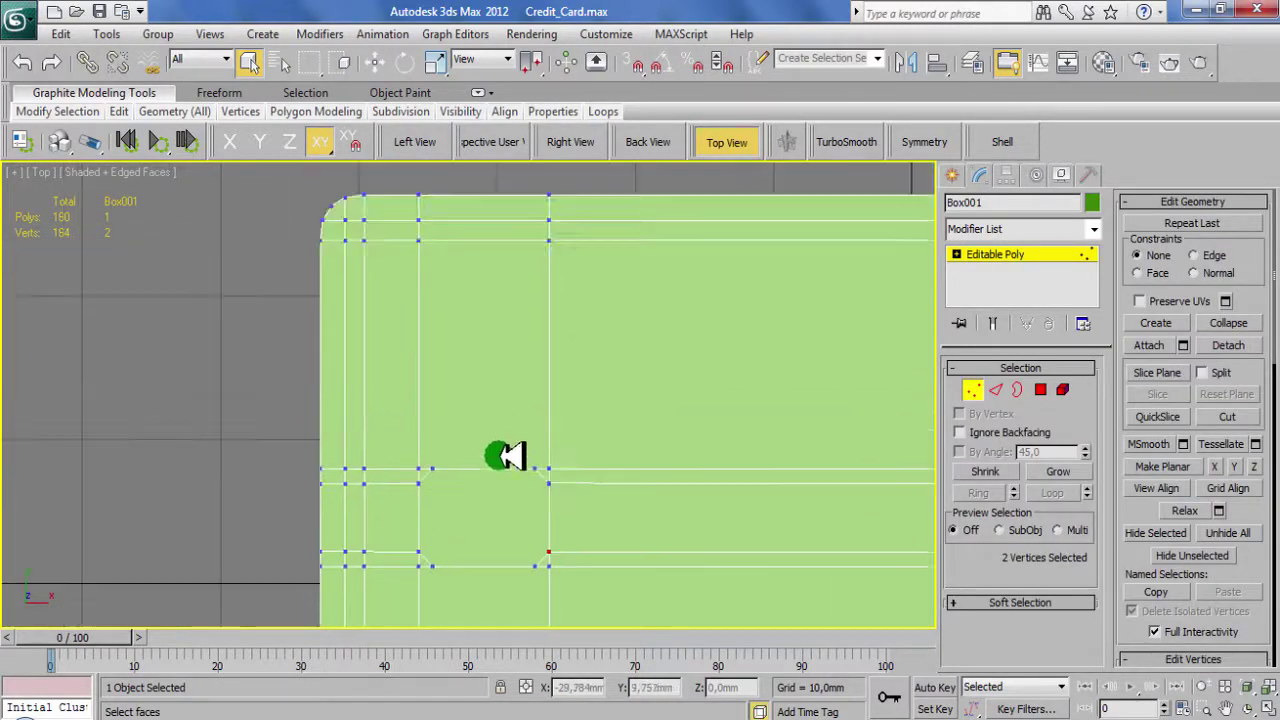
Add two connecting edges aligned with the chip outline, bringing Box001 to 194 polygons
key("2")
right_click(485, 296)
left_click(393, 367)
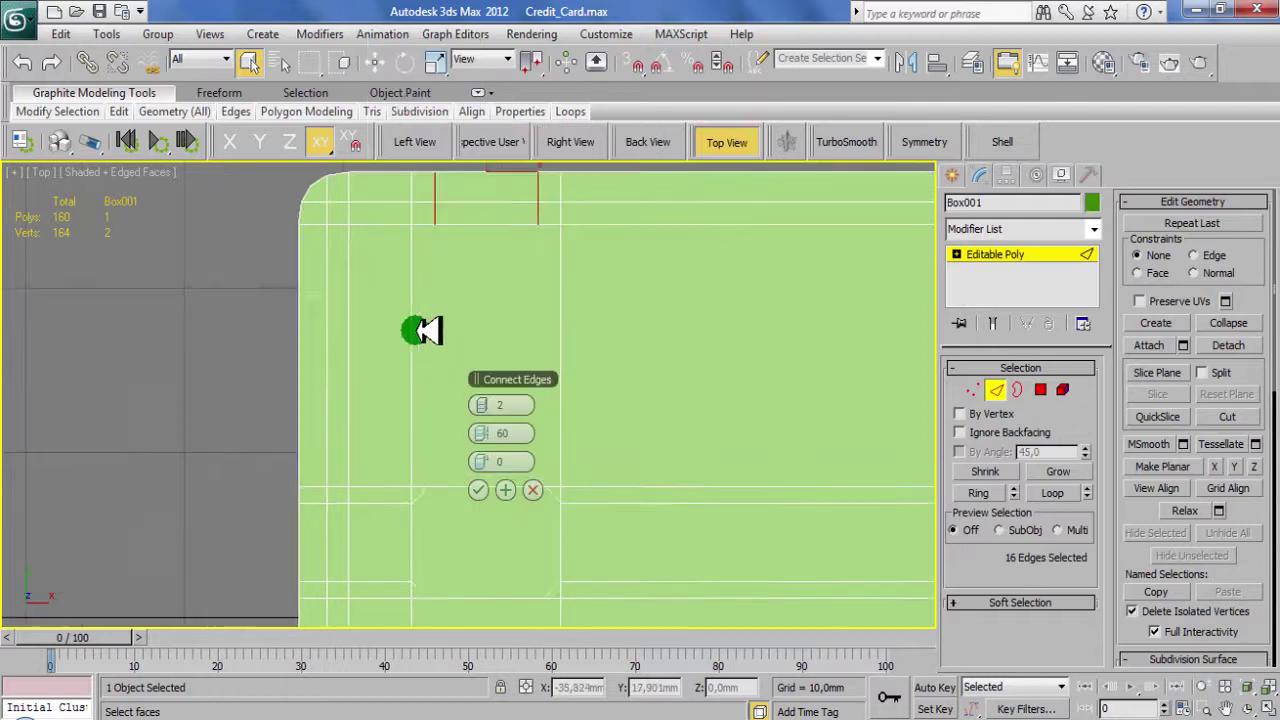
left_click(478, 489)
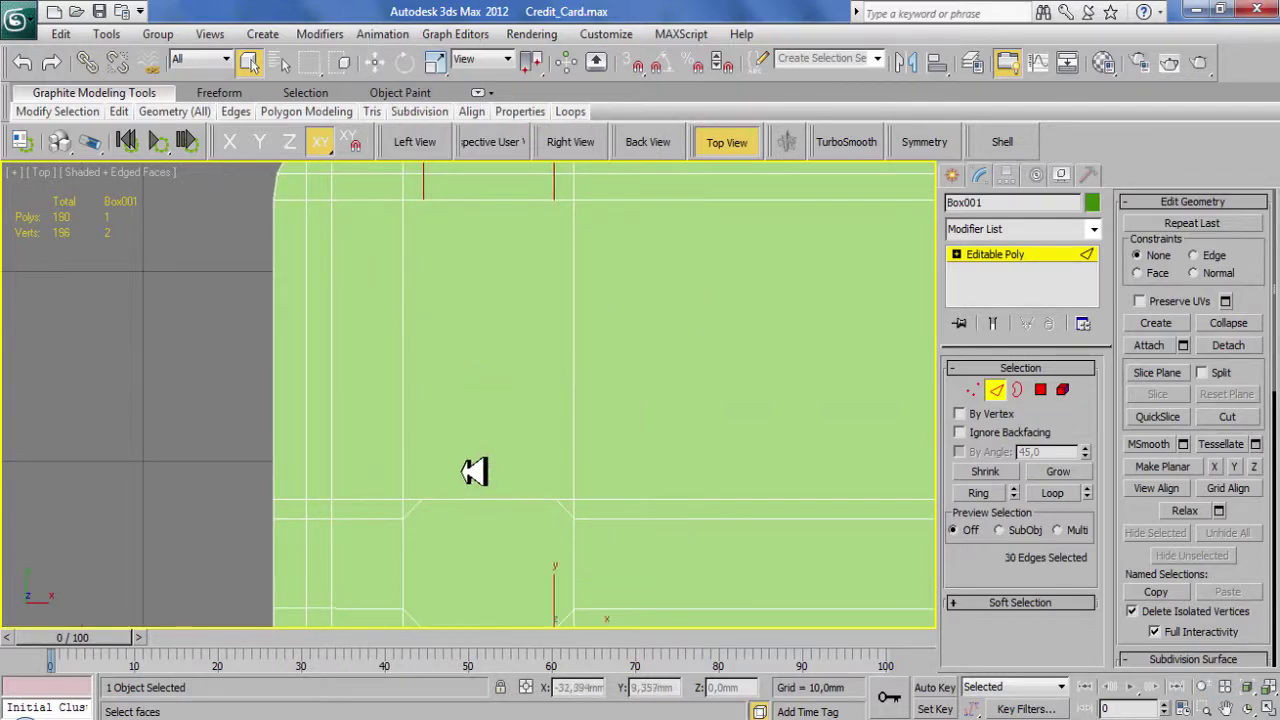
key("1")
scroll(528, 349, "down", 2)
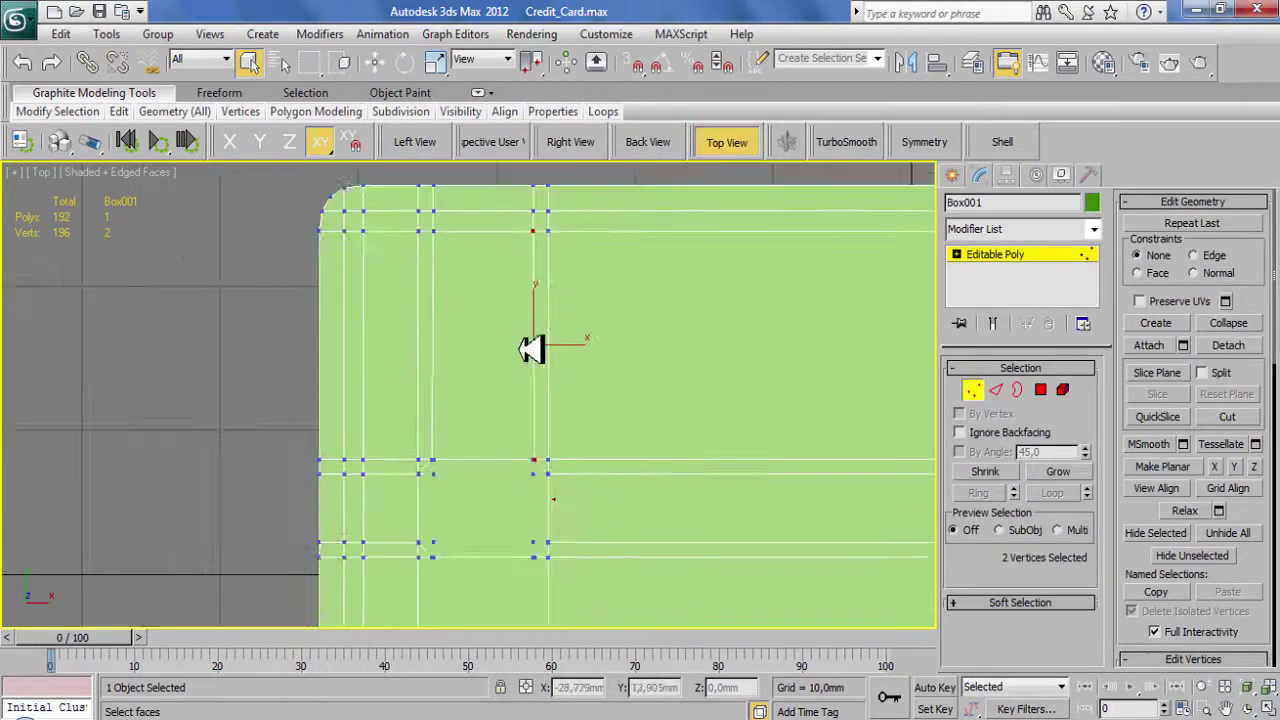
scroll(458, 398, "down", 3)
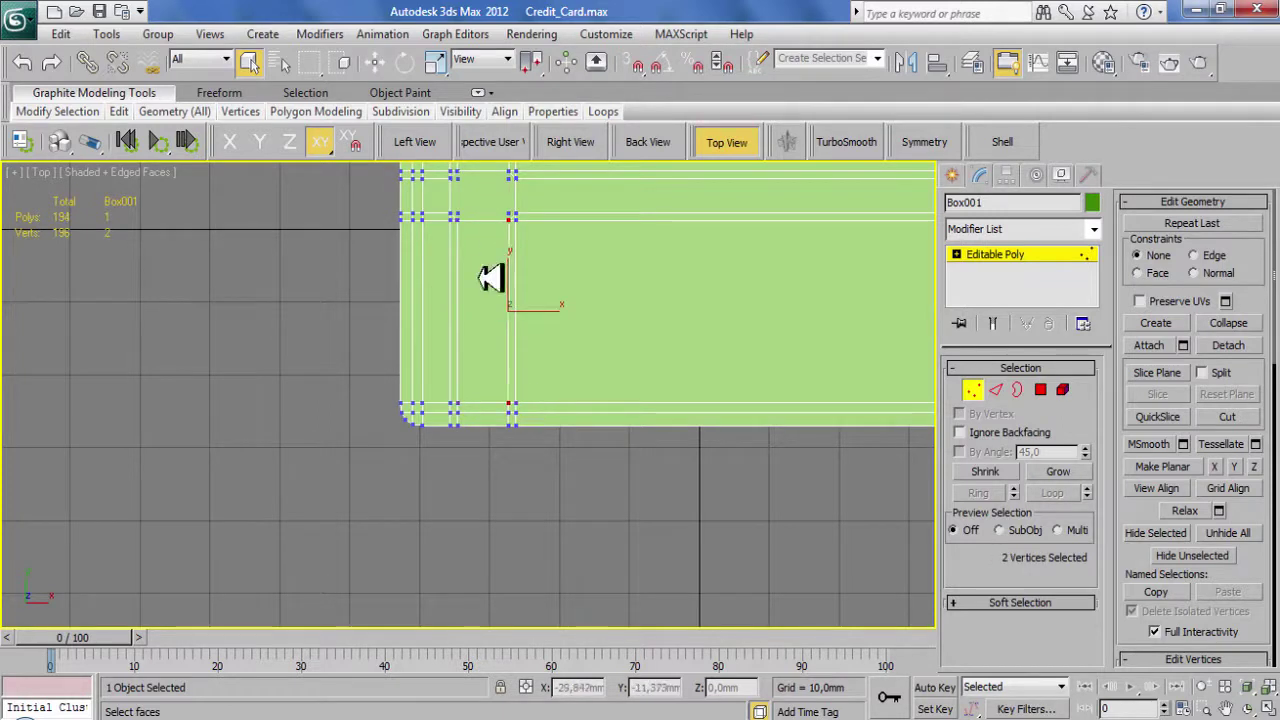
scroll(494, 443, "up", 3)
scroll(485, 363, "up", 2)
Cut two crossing diagonals forming an X across the card's inner chip rectangle
middle_click_drag(466, 289, 429, 309)
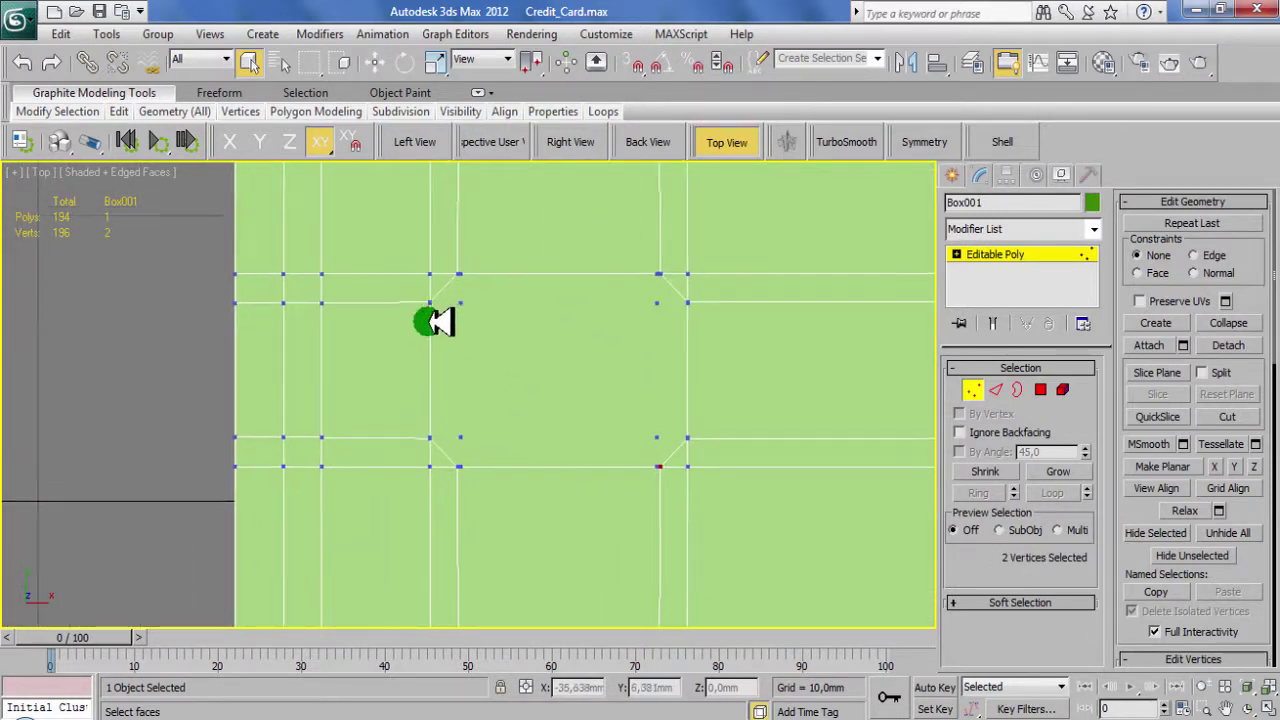
key("alt+c")
left_click(431, 320)
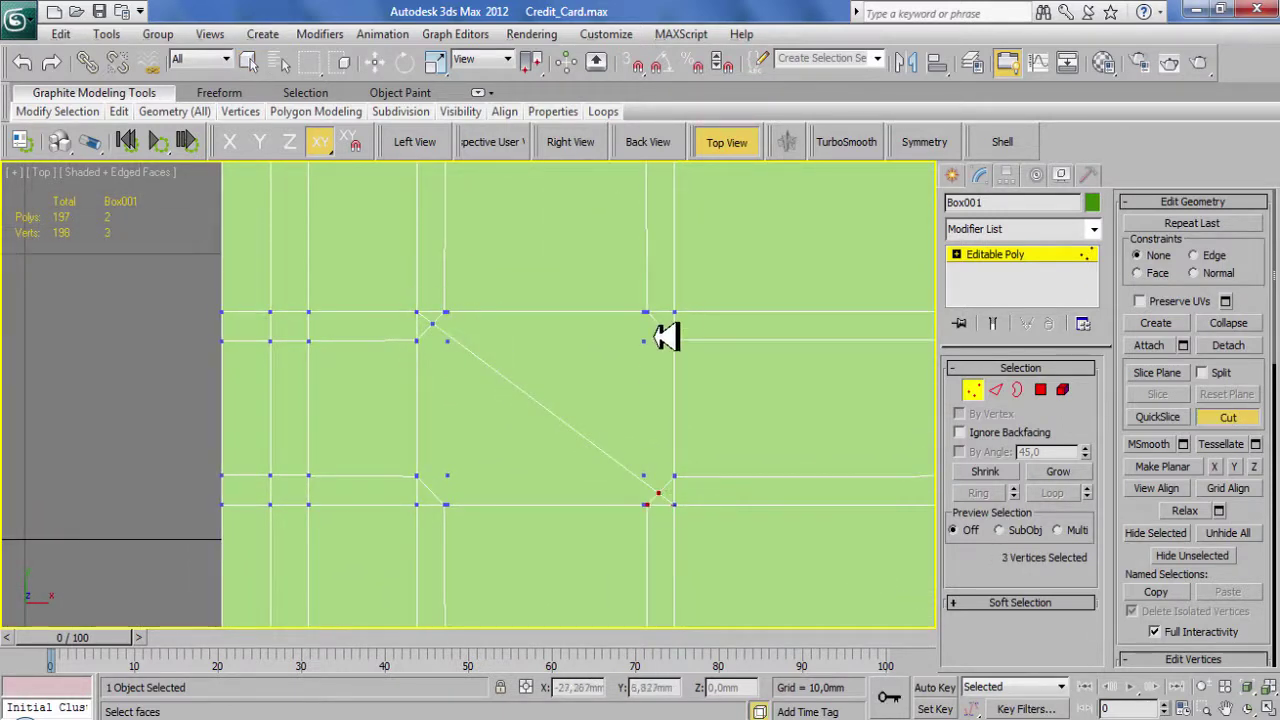
left_click(658, 323)
left_click(432, 493)
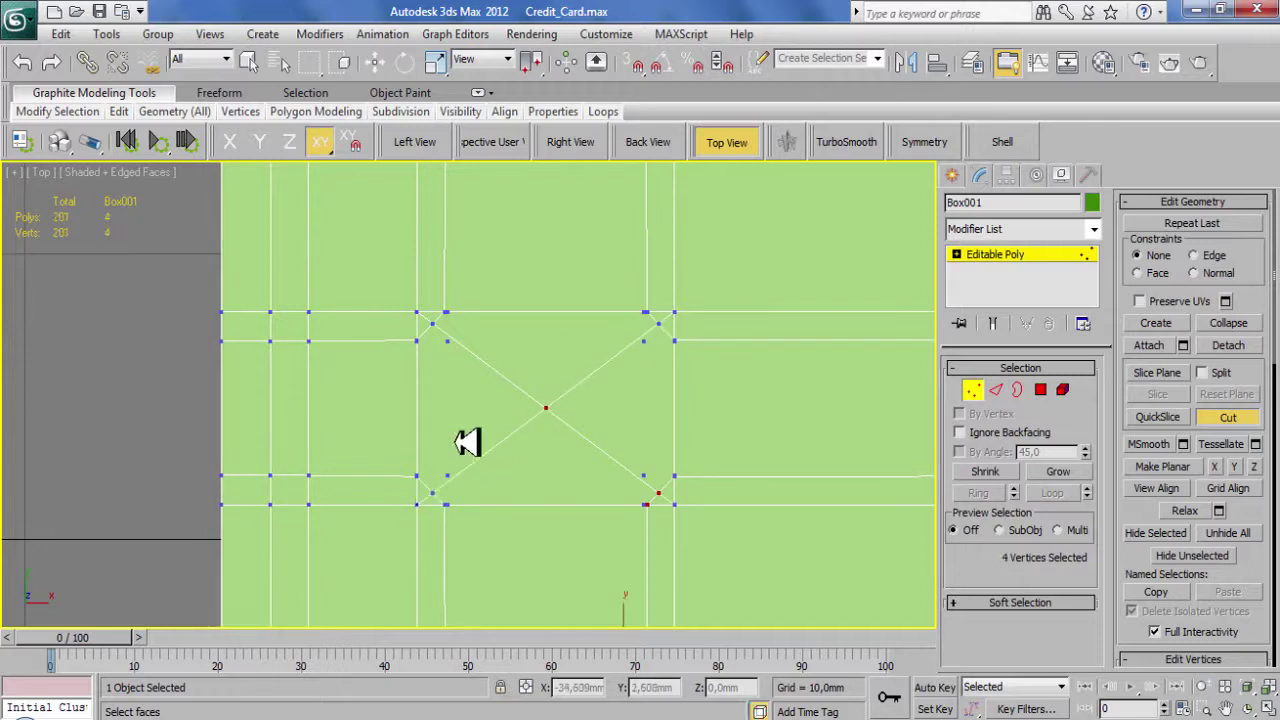
right_click(500, 369)
left_click(436, 318)
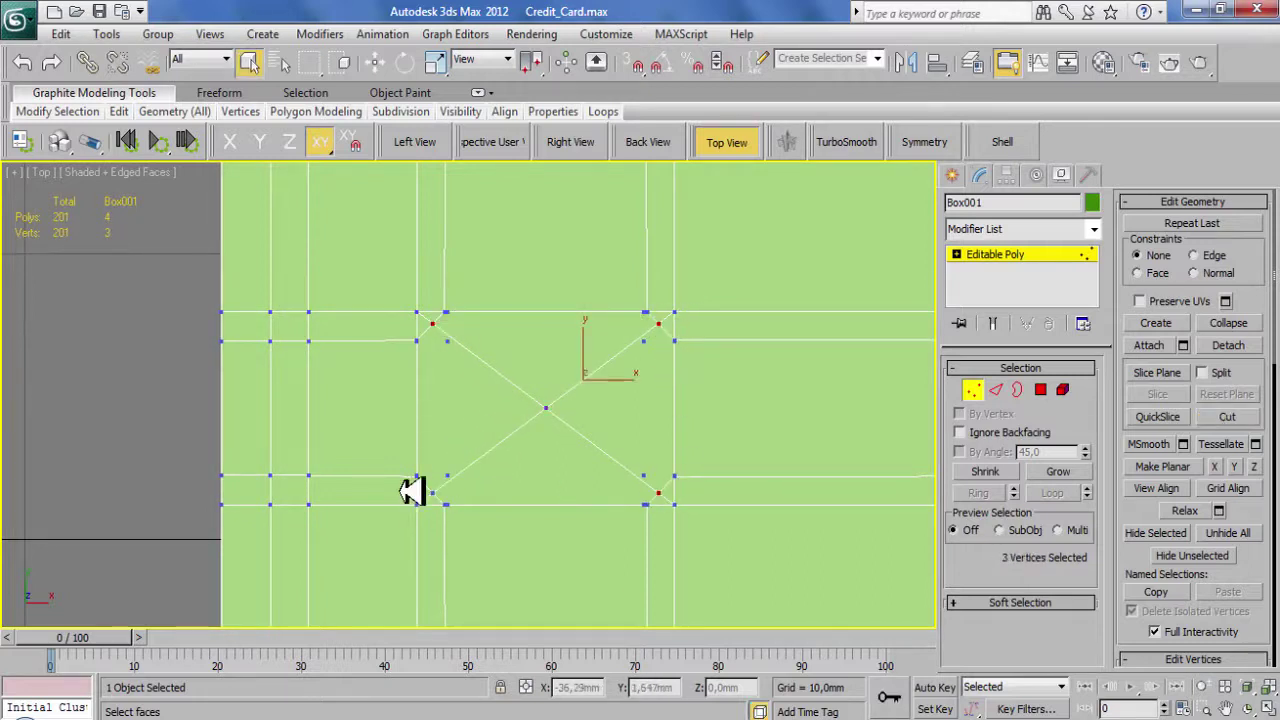
Scale the four corner vertices outward, first vertically and then horizontally
key("r")
left_click_drag(571, 394, 555, 367)
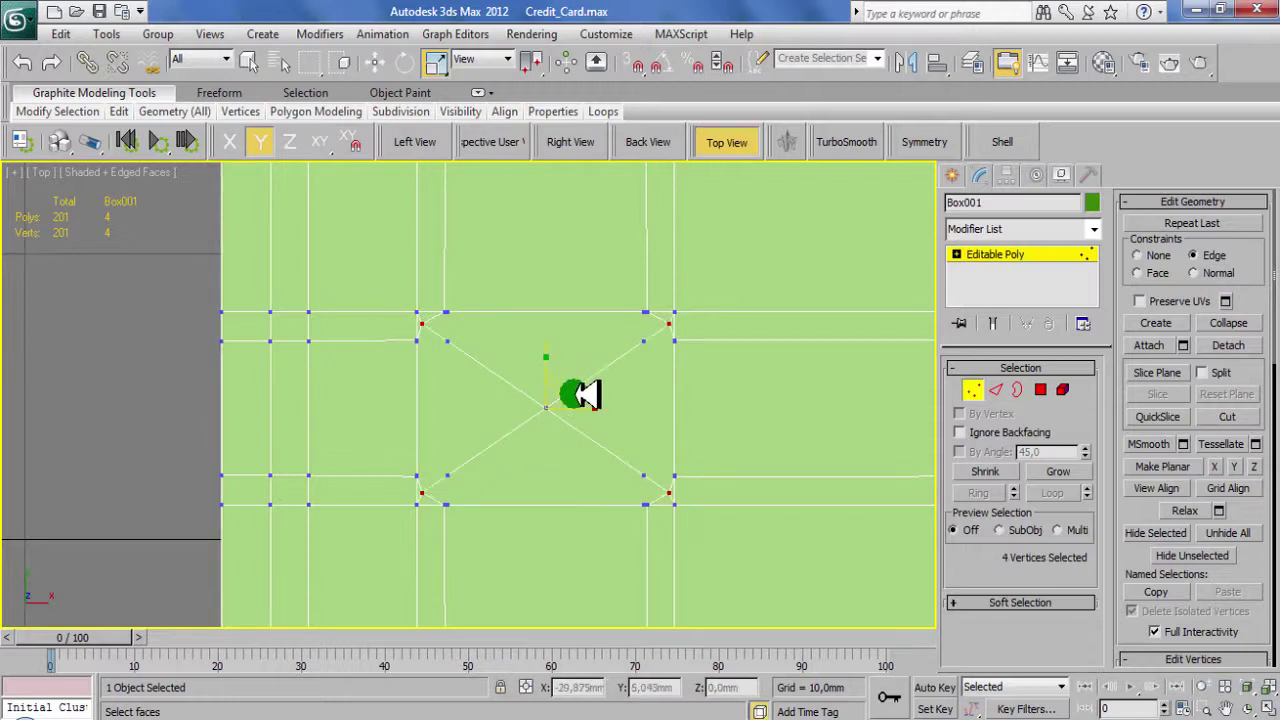
scroll(486, 360, "up", 2)
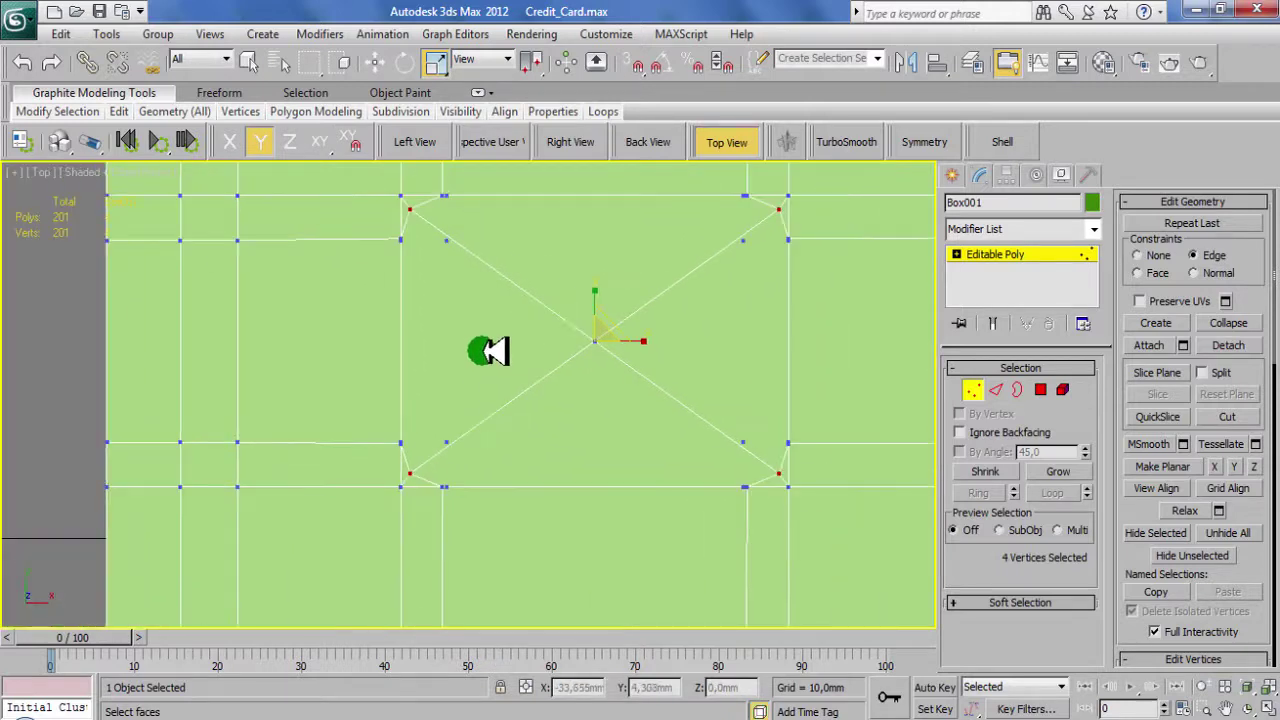
left_click_drag(645, 342, 715, 343)
Target Weld the four cut vertices onto their neighbouring corner points
left_click(1010, 256)
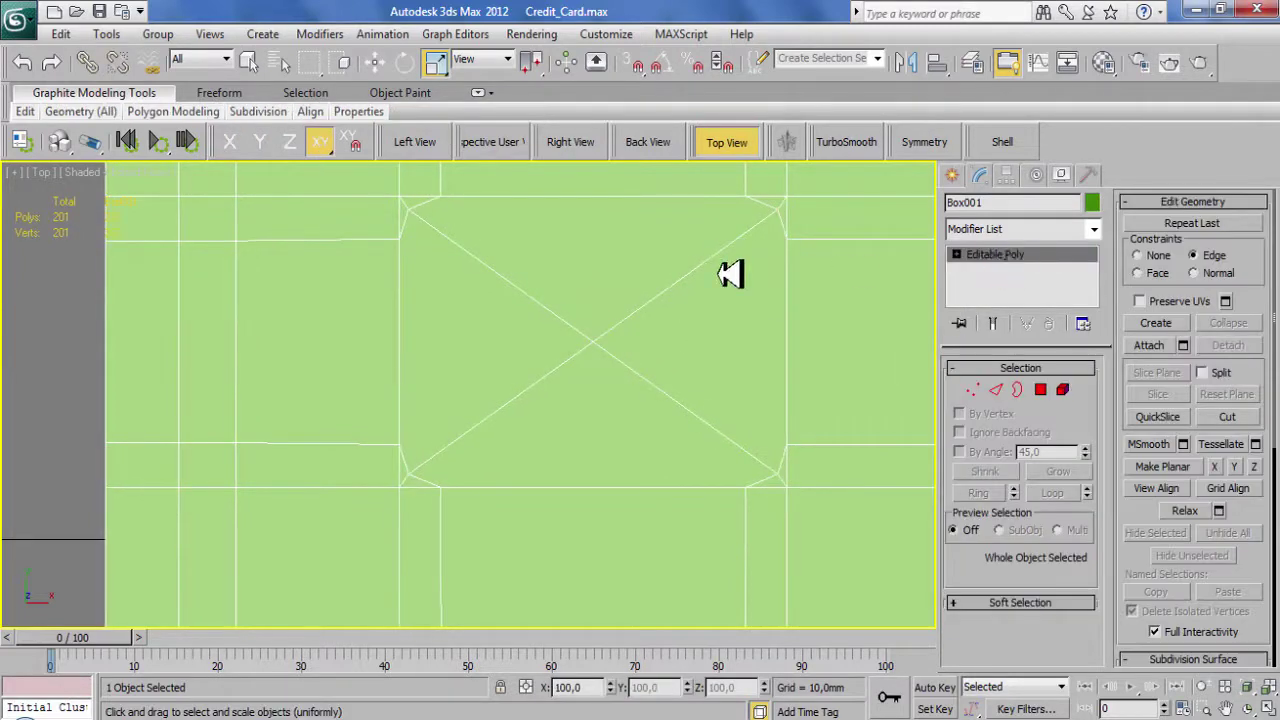
key("1")
right_click(571, 400)
left_click(543, 523)
left_click(400, 197)
left_click(409, 210)
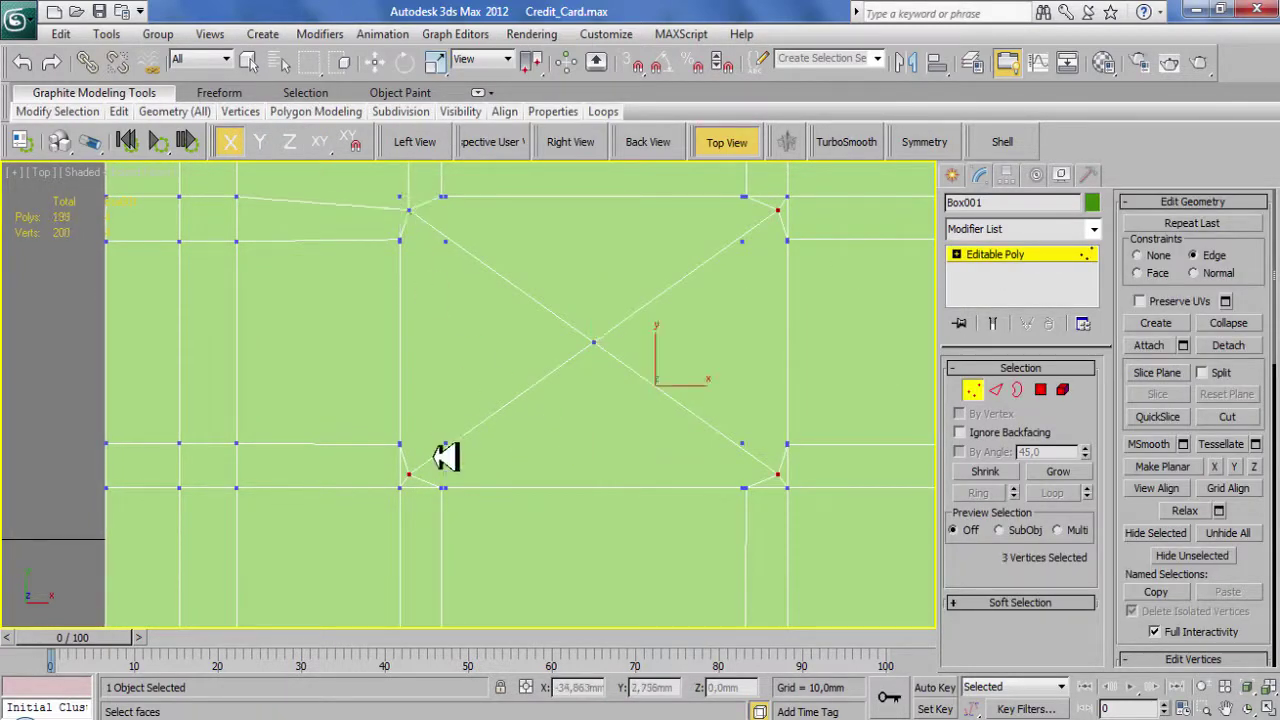
left_click(409, 473)
left_click(787, 488)
left_click(778, 474)
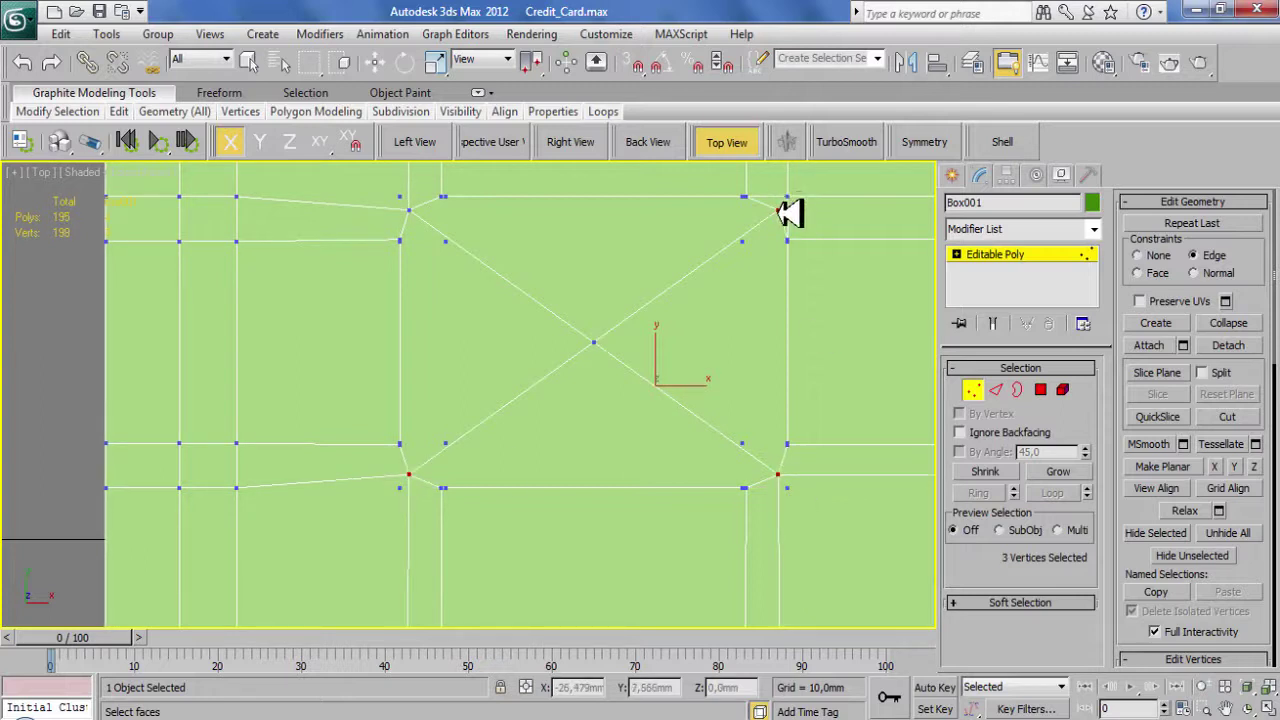
left_click(778, 210)
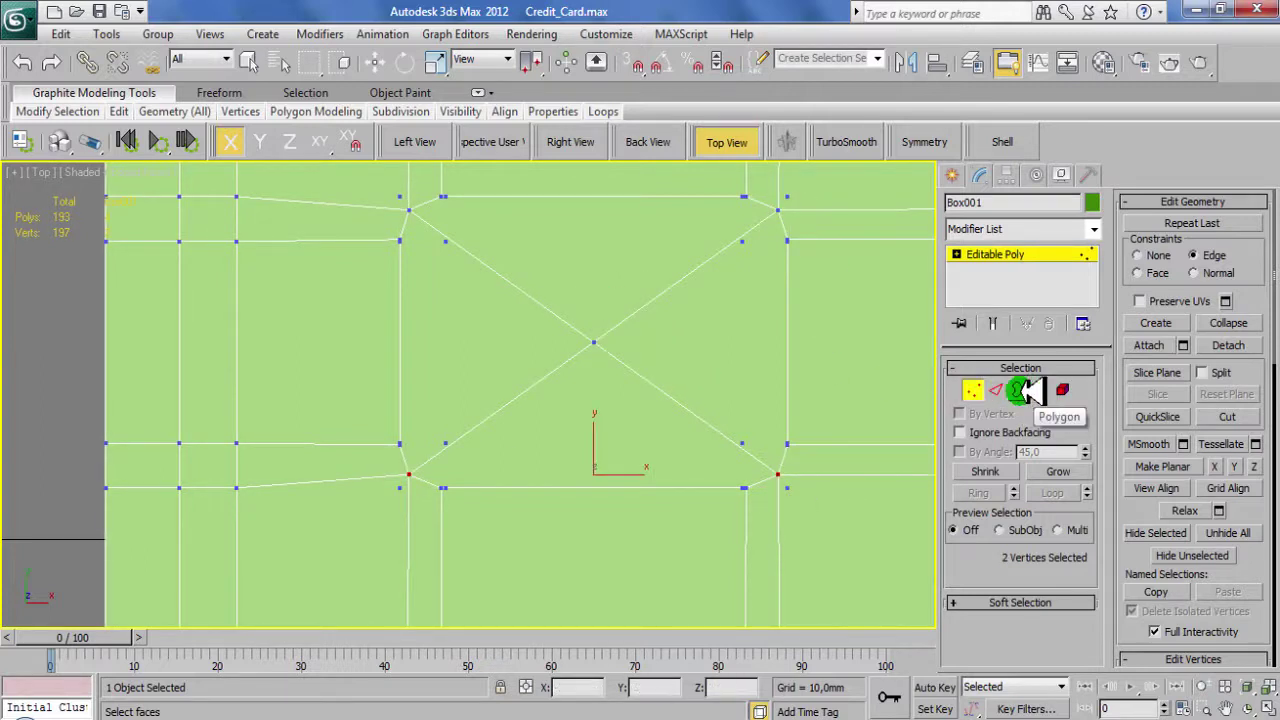
Select and remove the four diagonal edges of the X
key("2")
scroll(680, 322, "down", 1)
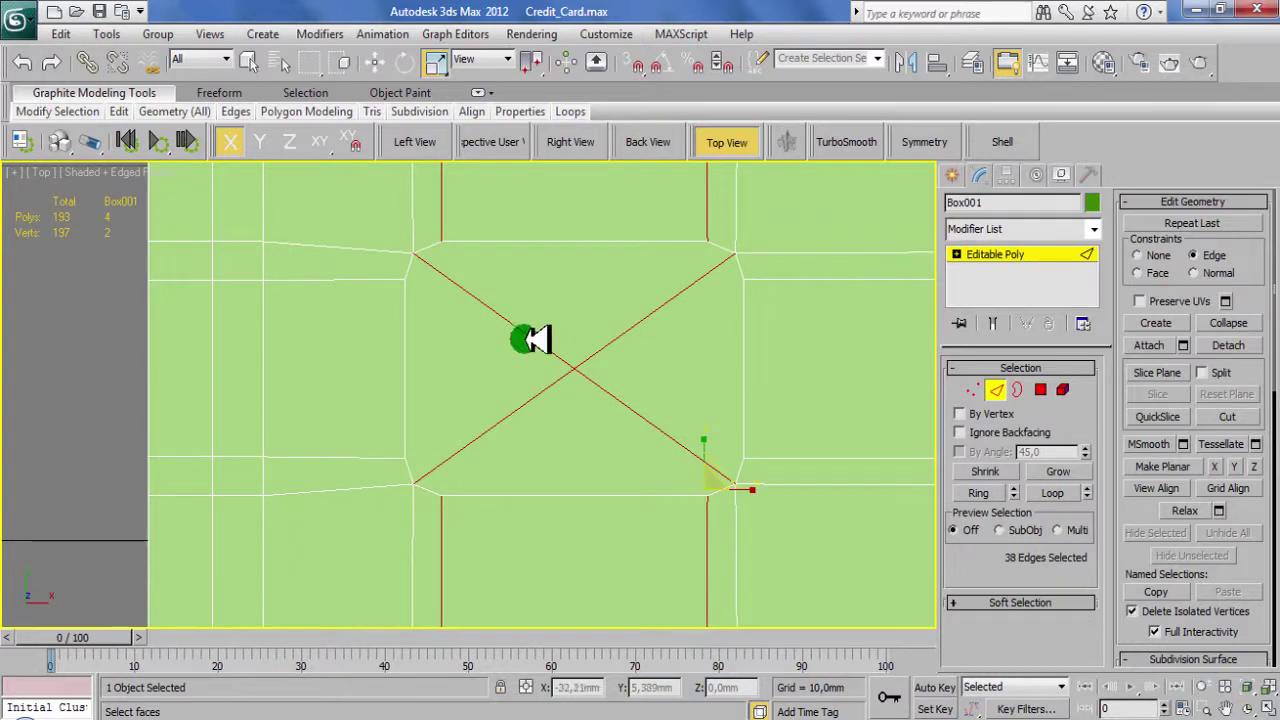
left_click(530, 340)
left_click(652, 314, "ctrl")
left_click(613, 403, "ctrl")
left_click(534, 398, "ctrl")
key("BackSpace")
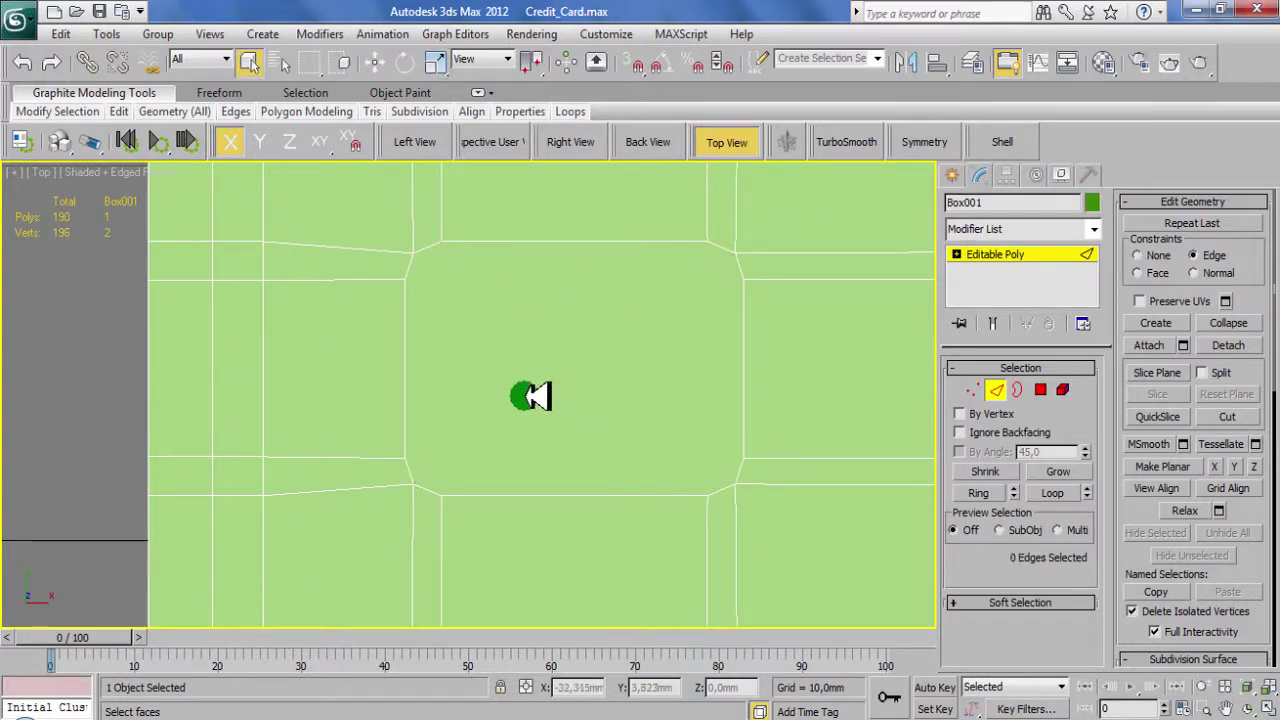
key("1")
key("alt+c")
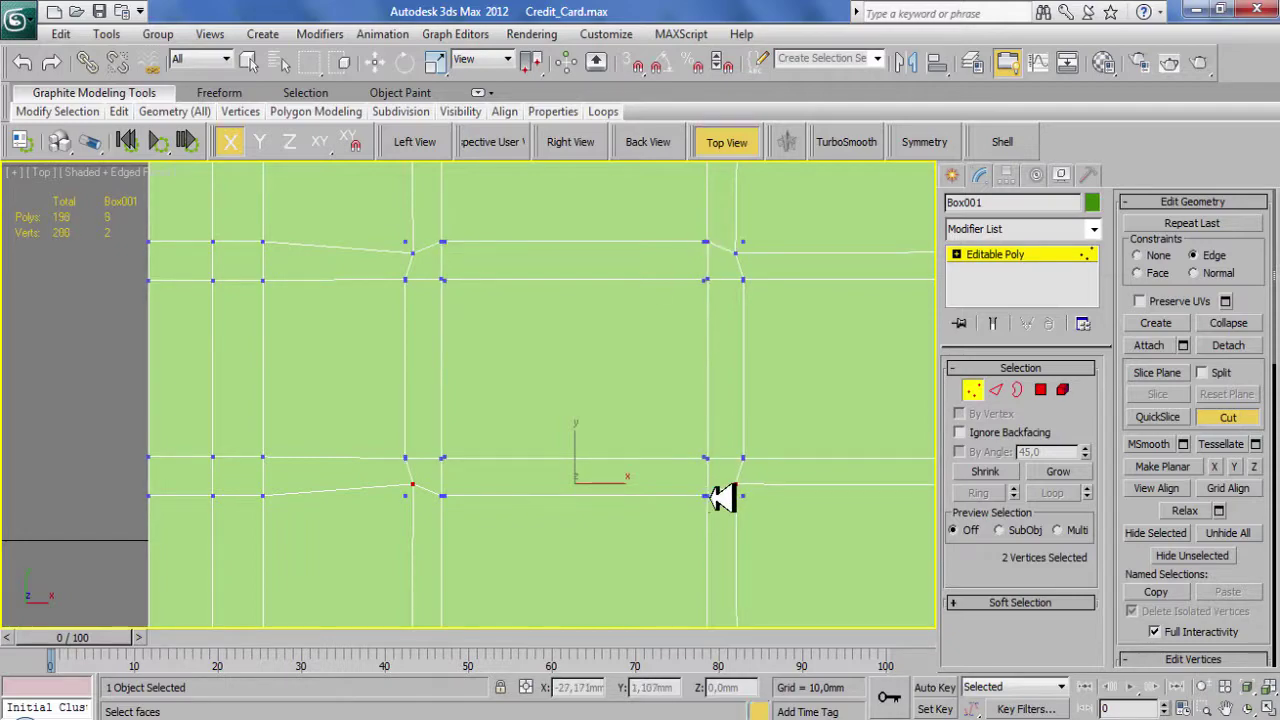
Extrude the nine inner chip polygons by -1,0 mm to recess them into the card
key("4")
key("p")
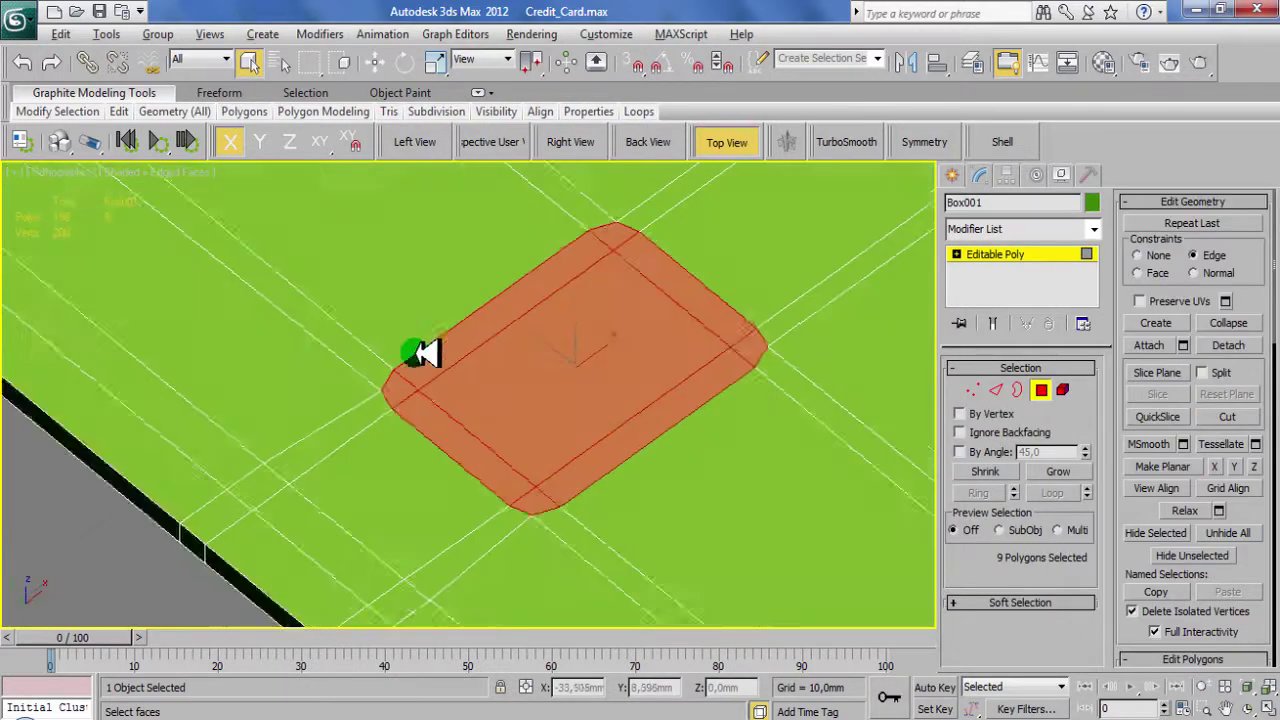
middle_click_drag(415, 427, 586, 383, "alt")
scroll(537, 318, "up", 5)
right_click(443, 391)
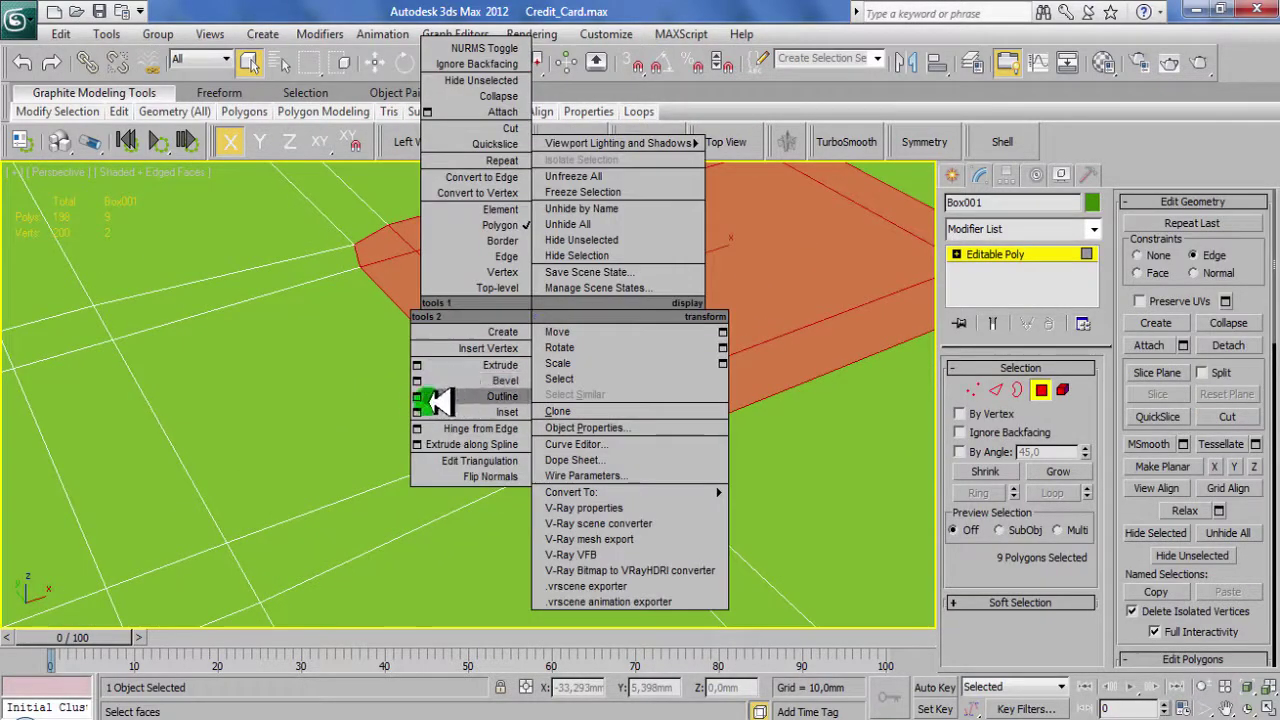
left_click(423, 486)
type("1")
key("Return")
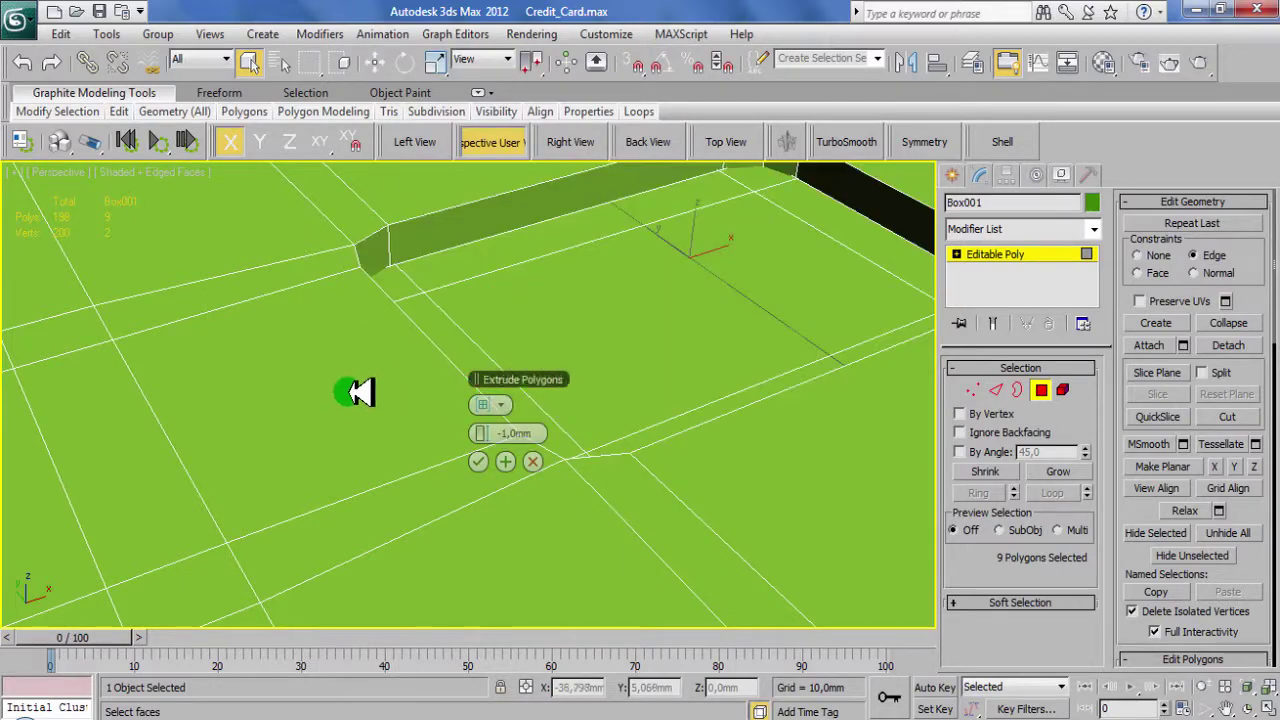
key("F3")
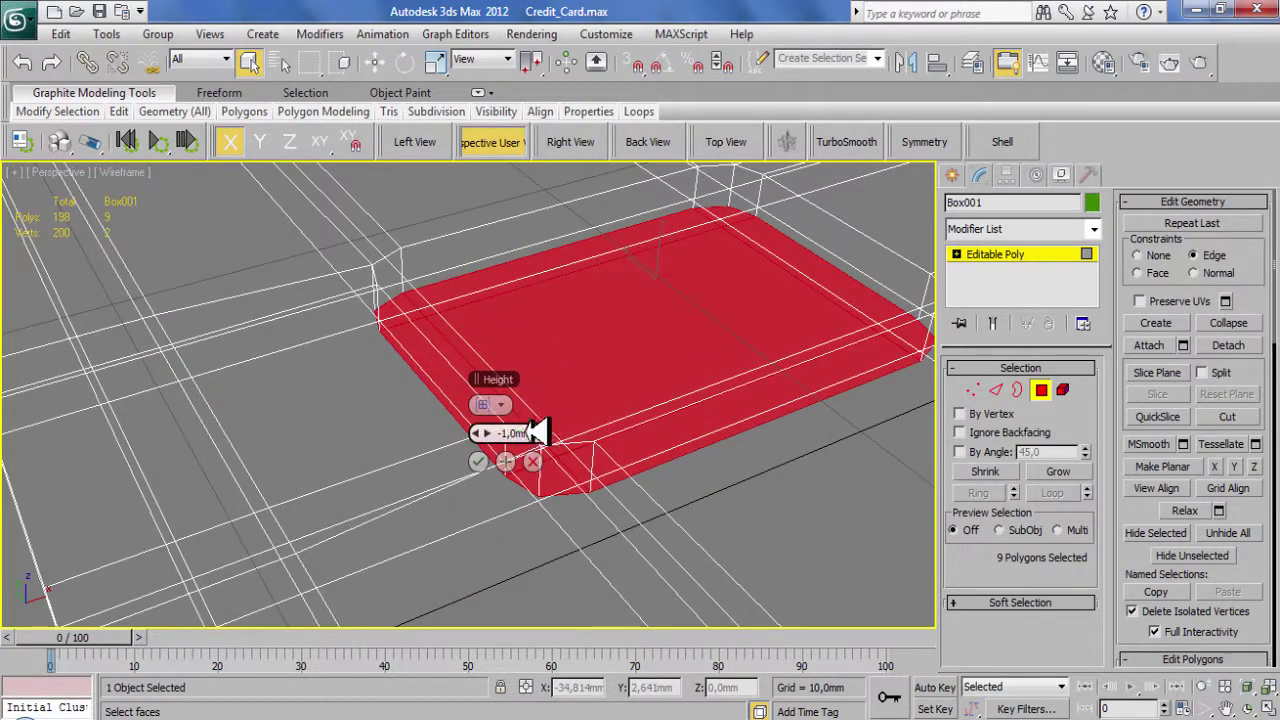
type("-,1")
key("F3")
left_click(478, 461)
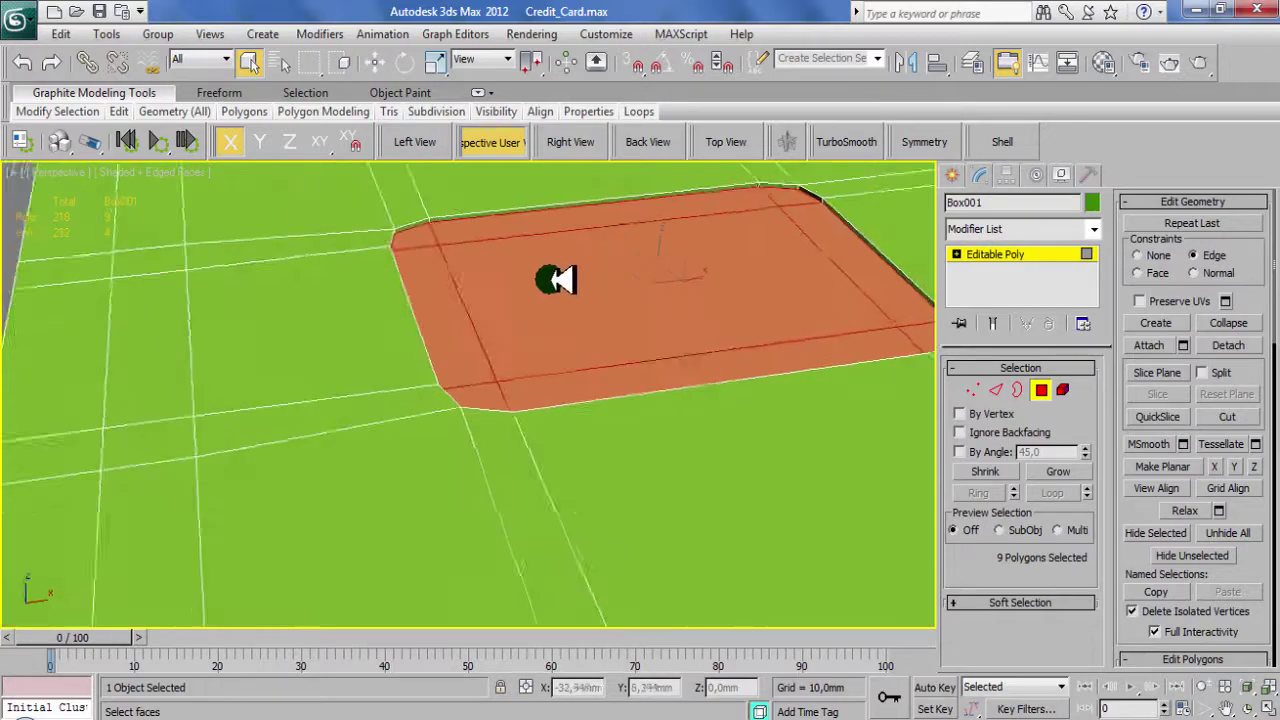
Hide edge wires, leave Polygon mode and orbit to inspect the recess
mouse_move(557, 280)
middle_mouse_down("alt")
mouse_move(523, 234)
mouse_move(475, 243)
mouse_move(343, 357)
mouse_move(466, 343)
mouse_move(457, 349)
mouse_move(423, 297)
mouse_move(423, 234)
mouse_move(423, 277)
mouse_move(1045, 405)
middle_mouse_up("alt")
scroll(475, 243, "down", 3)
scroll(465, 362, "up", 3)
key("F4")
left_click(1045, 400)
scroll(617, 317, "down", 3)
middle_click_drag(617, 317, 603, 389, "alt")
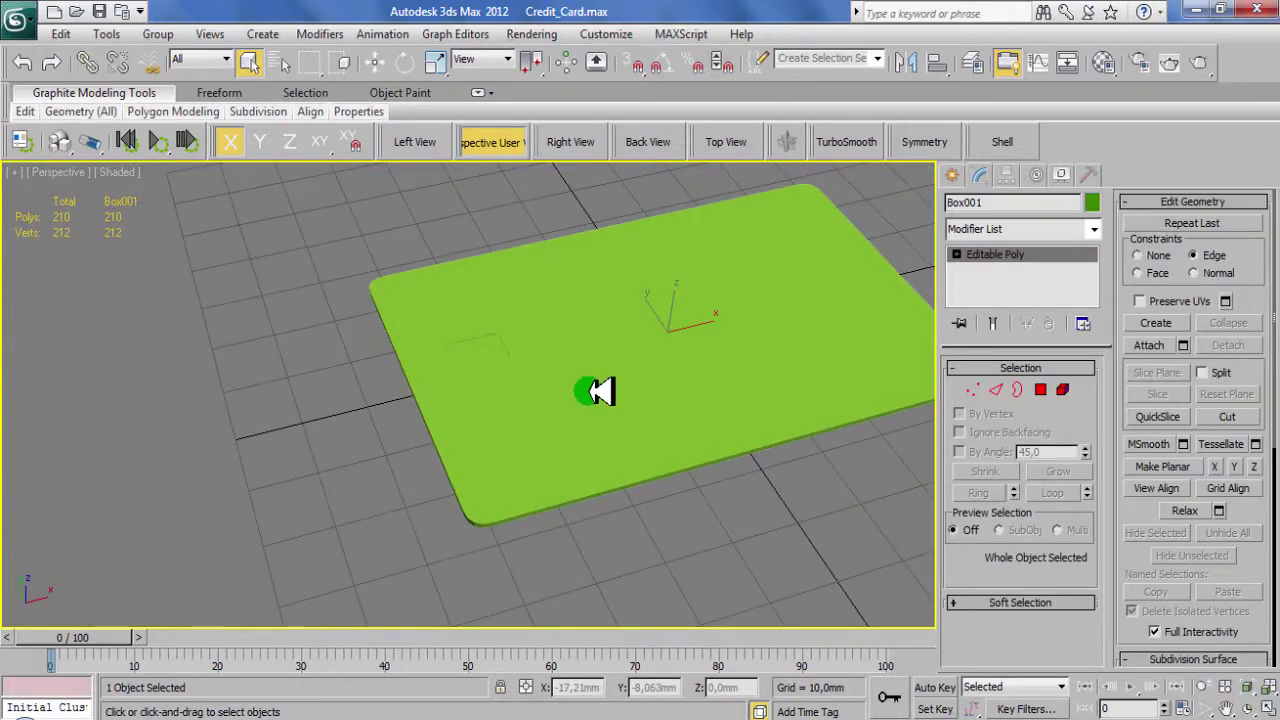
scroll(603, 389, "up", 3)
Add an Unwrap UVW modifier to Box001 and show its edges
left_click(1094, 229)
key("u")
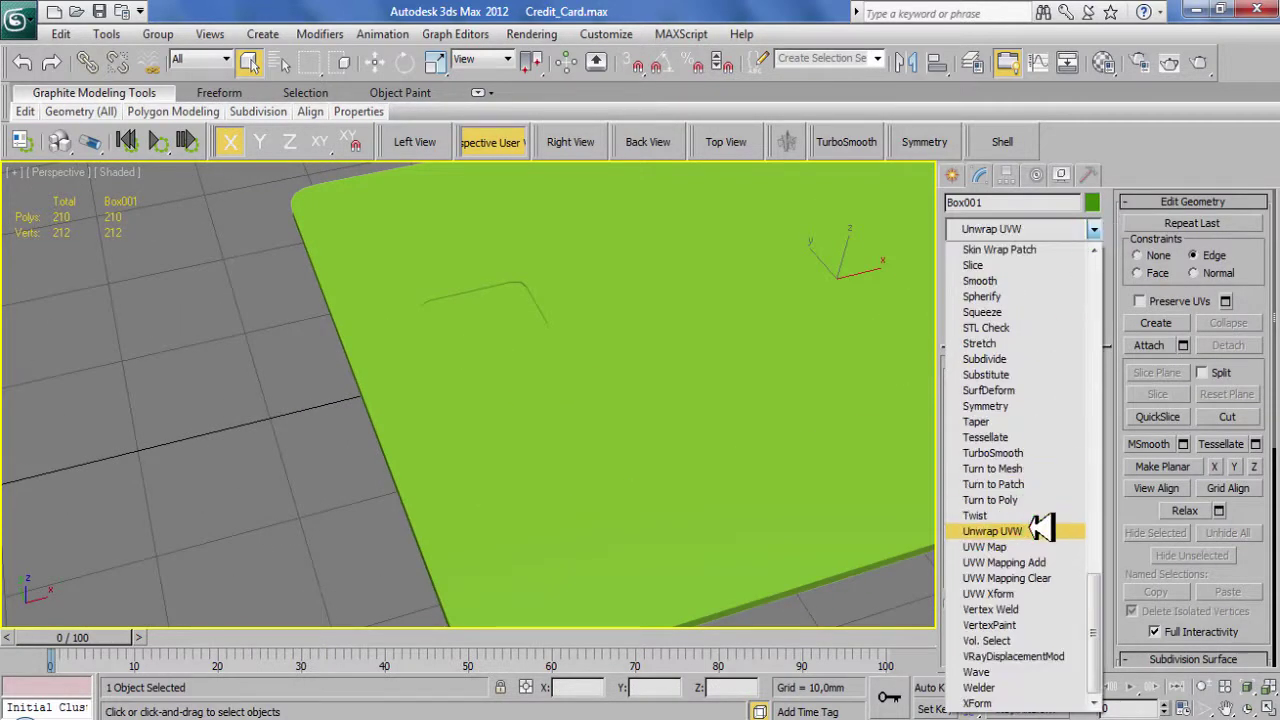
left_click(1040, 530)
key("F4")
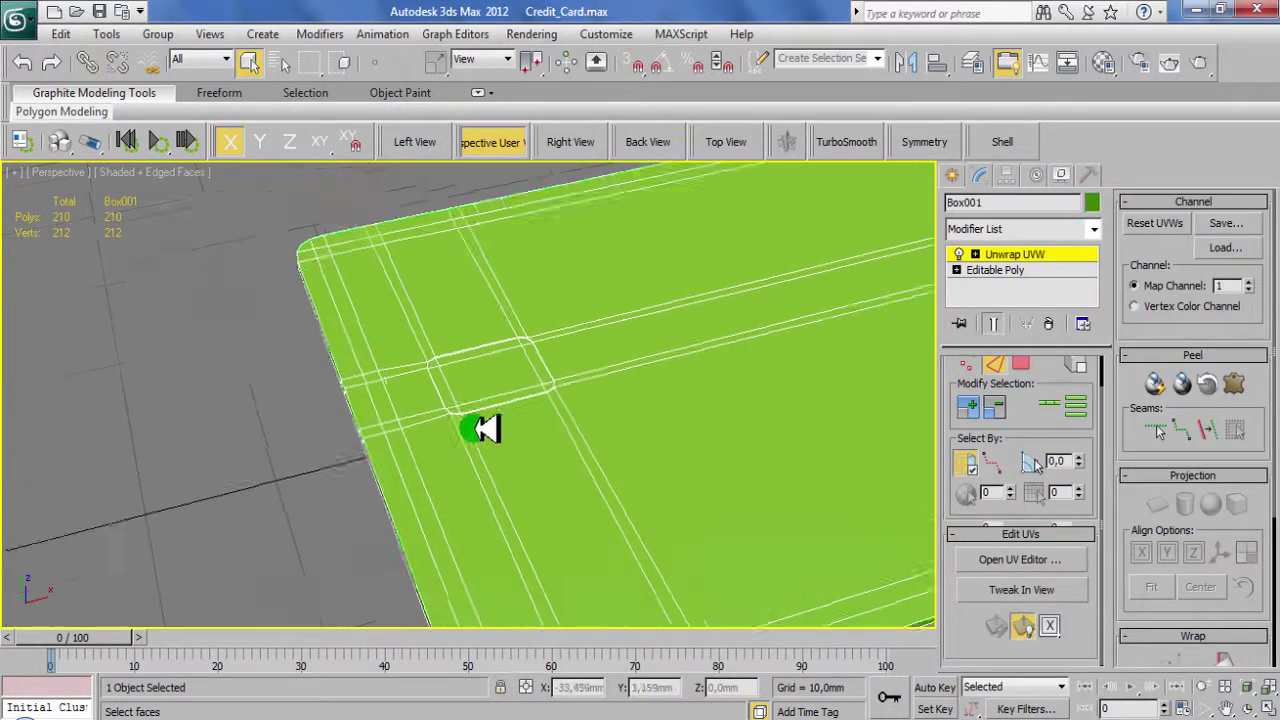
scroll(471, 429, "up", 5)
scroll(471, 425, "up", 3)
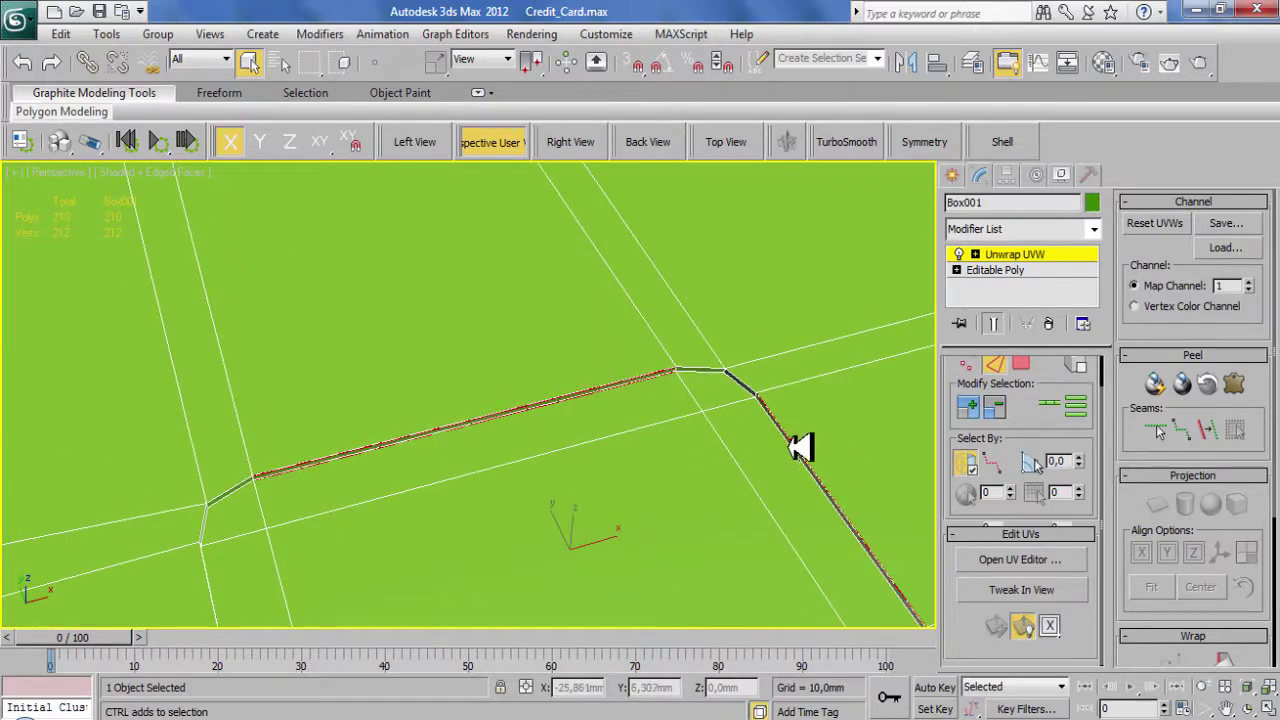
key("F3")
middle_click_drag(780, 471, 491, 423, "alt")
key("F3")
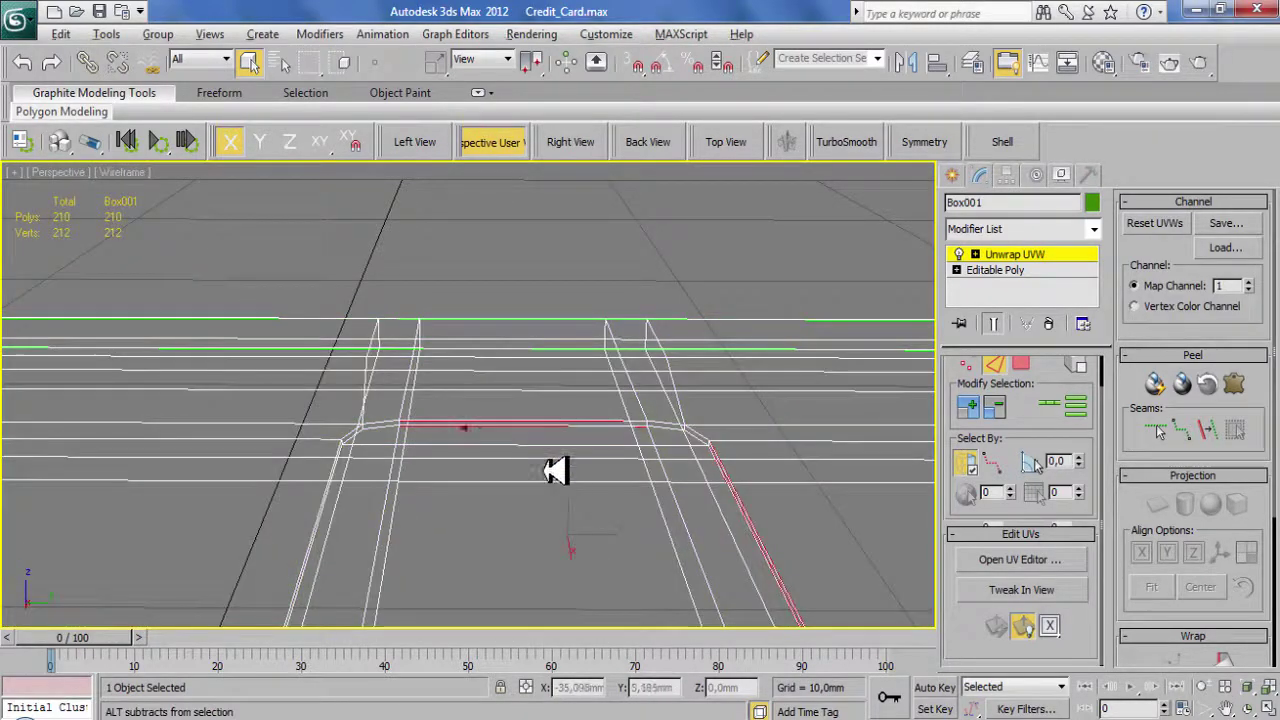
Orbit around the card to view the edge loops where seams go
middle_click_drag(556, 471, 384, 484, "alt")
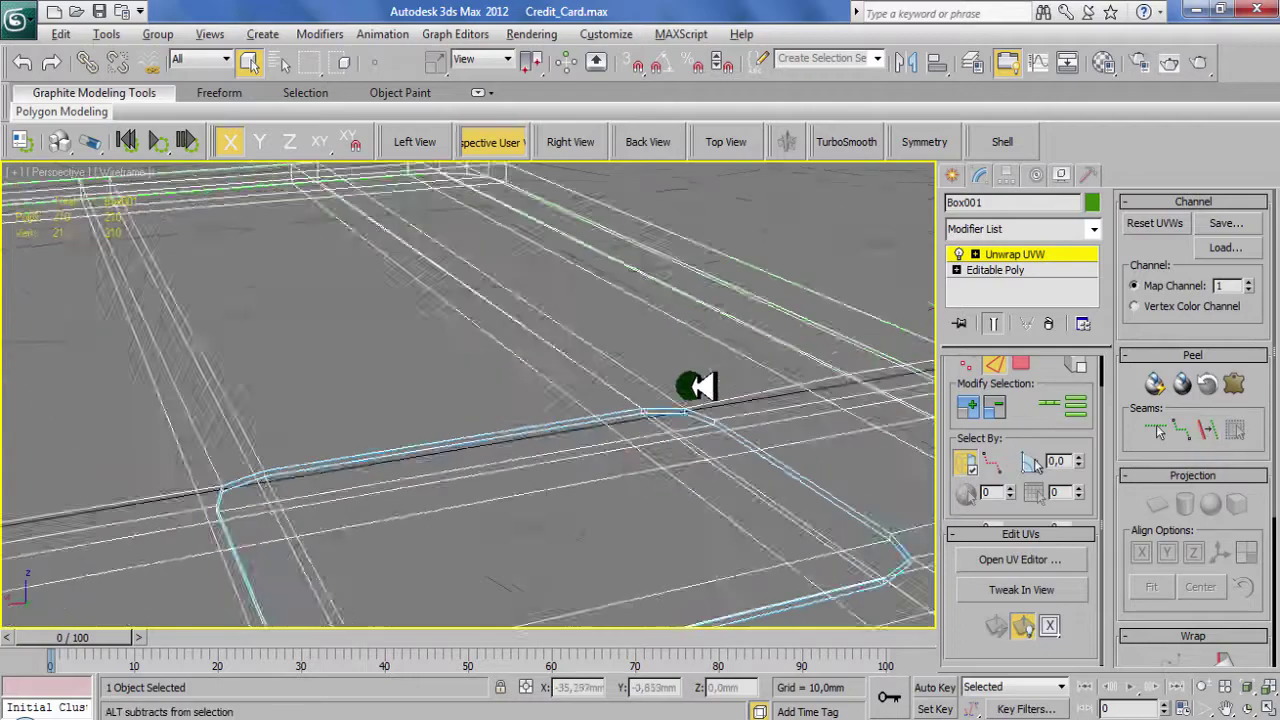
middle_click_drag(686, 386, 571, 263, "alt")
scroll(591, 500, "down", 3)
middle_click_drag(591, 500, 487, 503, "alt")
scroll(487, 503, "down", 5)
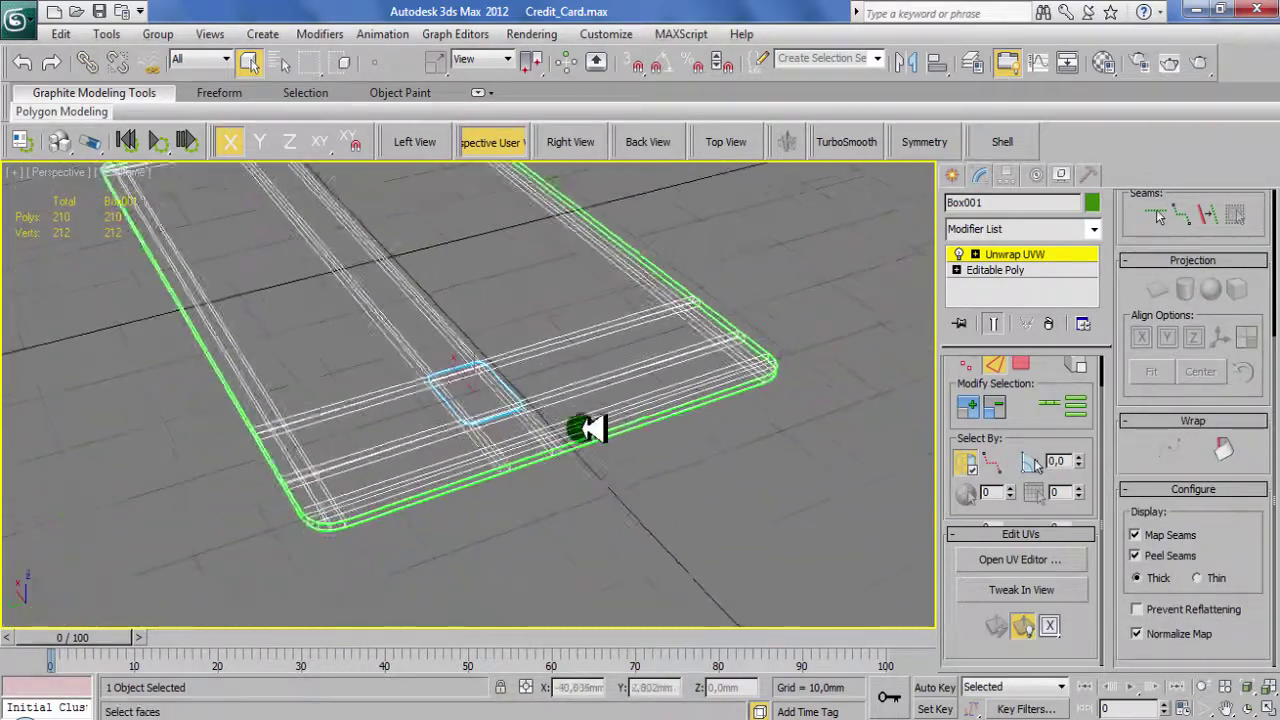
scroll(489, 512, "up", 3)
mouse_move(838, 241)
middle_mouse_down("alt")
mouse_move(794, 323)
mouse_move(329, 280)
mouse_move(480, 303)
mouse_move(580, 500)
mouse_move(487, 516)
middle_mouse_up("alt")
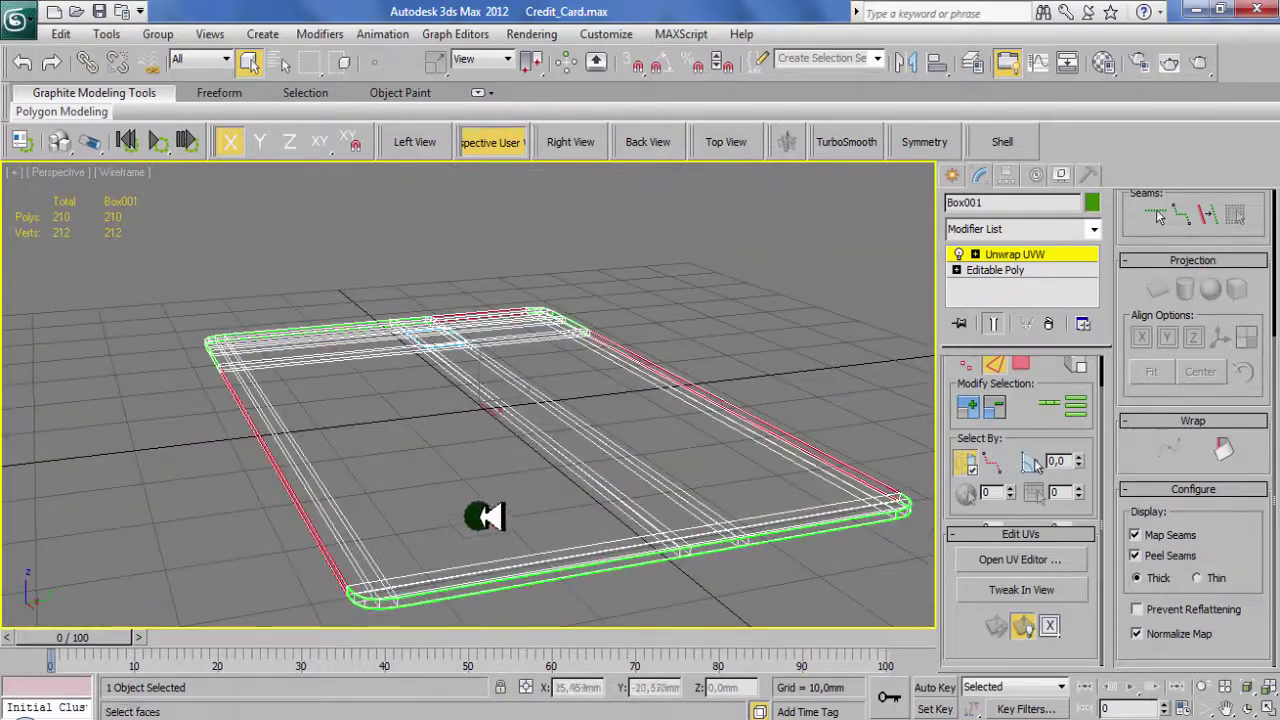
mouse_move(1100, 430)
middle_mouse_down("alt")
mouse_move(700, 443)
mouse_move(1140, 408)
middle_mouse_up("alt")
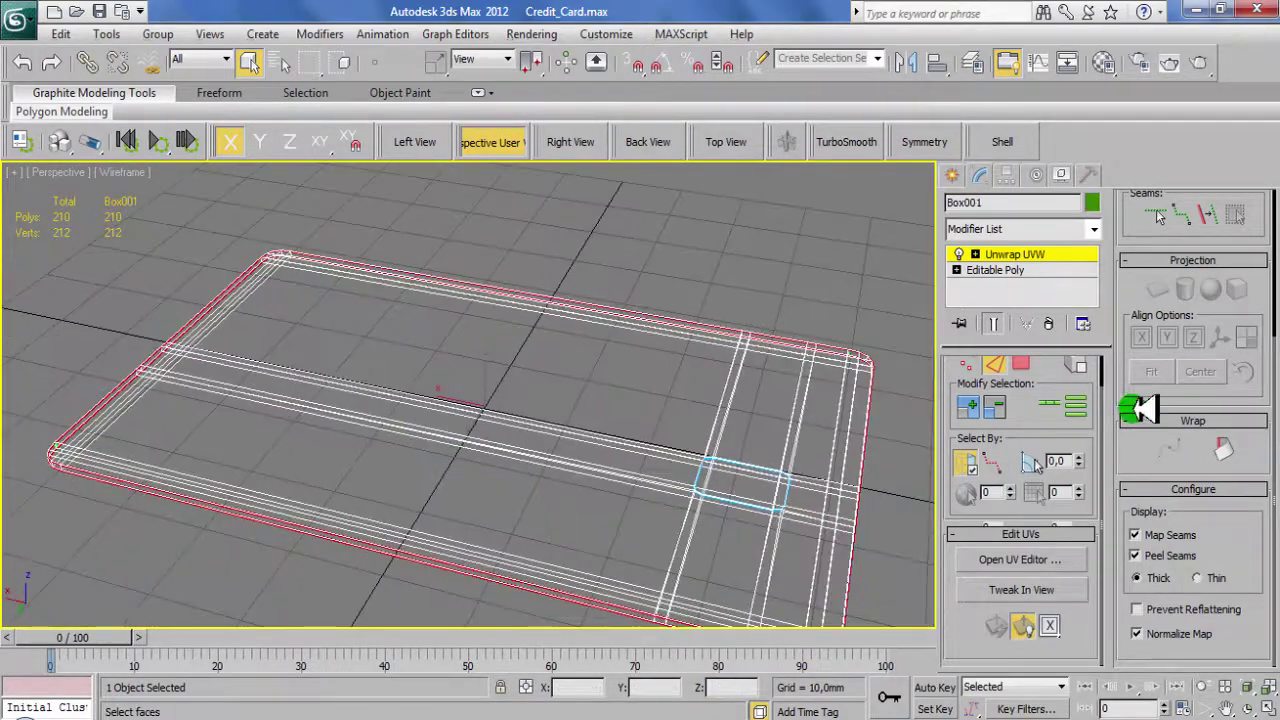
key("F3")
Orbit low along the card's edge to inspect the seam edges around the corner
mouse_move(674, 491)
middle_mouse_down("alt")
mouse_move(475, 442)
mouse_move(580, 435)
middle_mouse_up("alt")
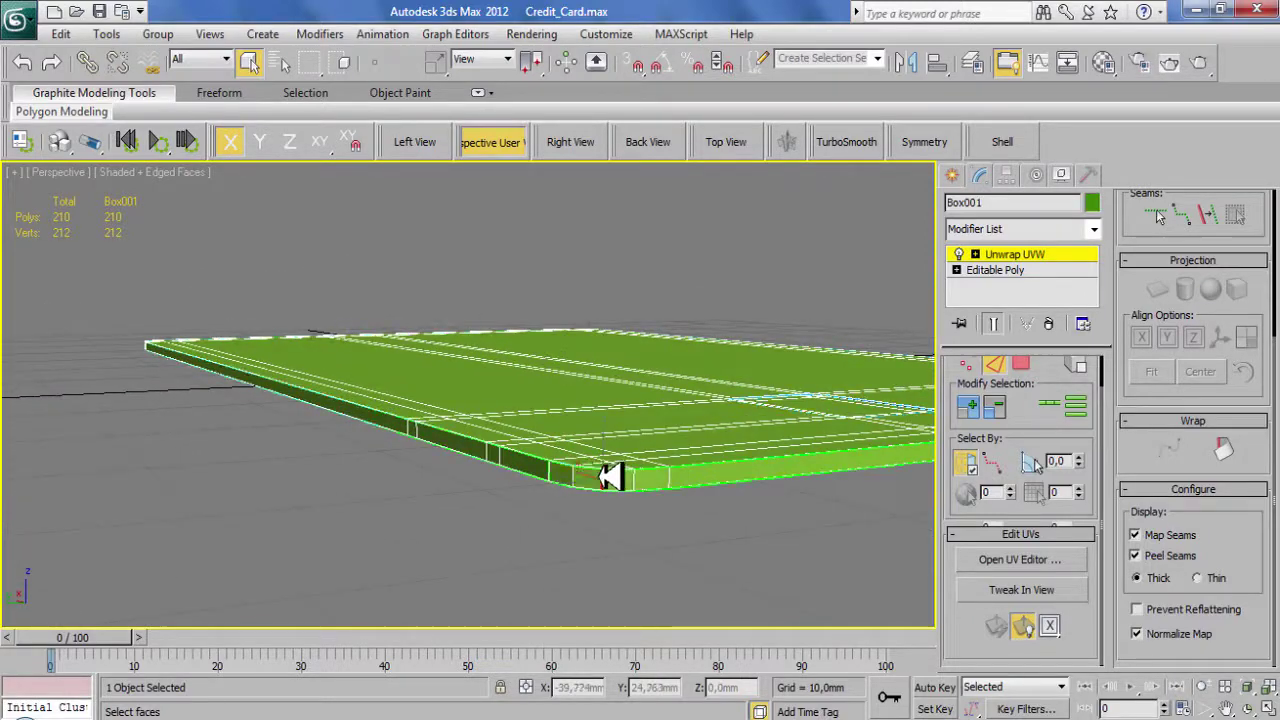
mouse_move(610, 477)
middle_mouse_down("alt")
mouse_move(449, 449)
mouse_move(363, 463)
mouse_move(266, 591)
mouse_move(545, 367)
mouse_move(617, 397)
mouse_move(749, 420)
mouse_move(715, 435)
middle_mouse_up("alt")
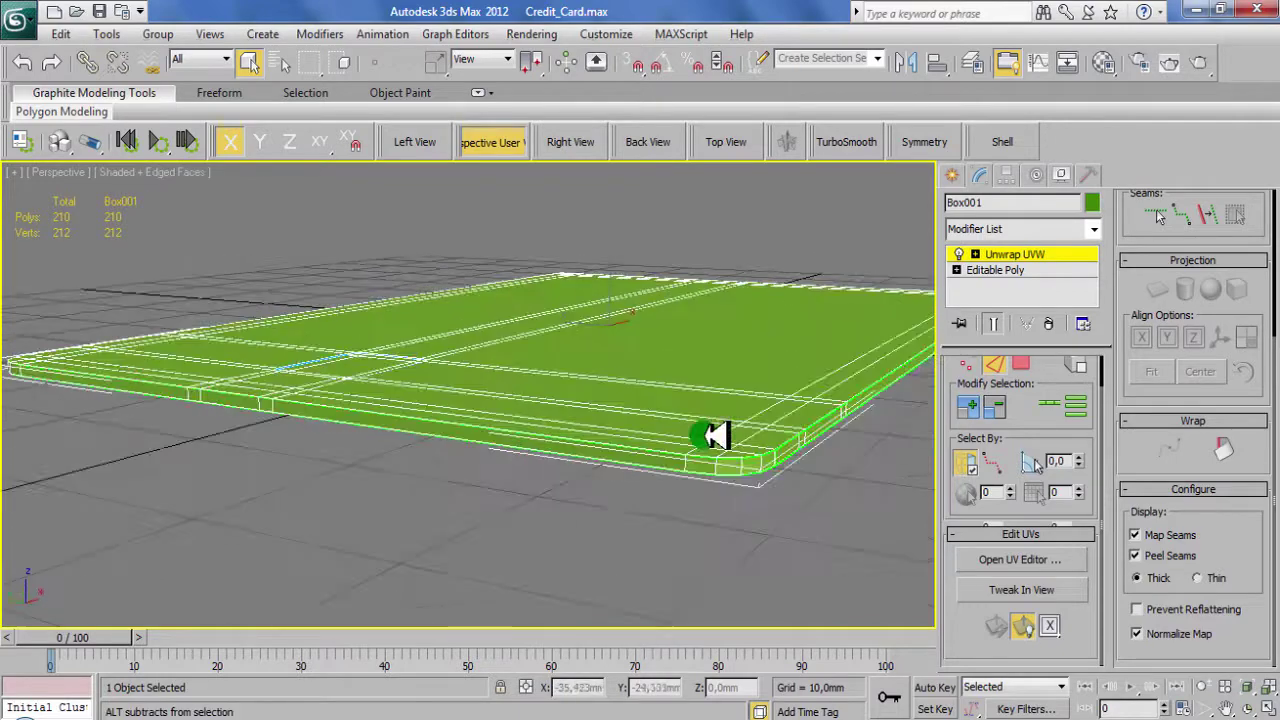
scroll(357, 463, "up", 5)
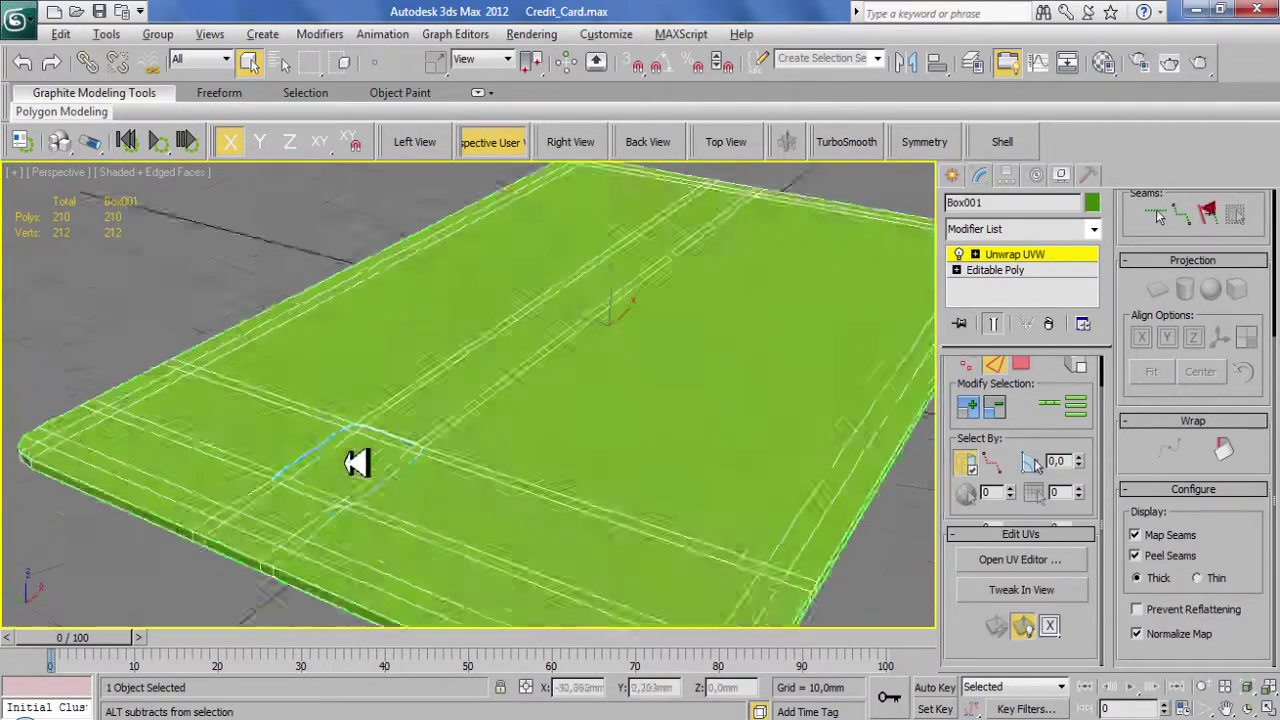
scroll(700, 407, "up", 3)
mouse_move(871, 397)
middle_mouse_down("alt")
mouse_move(700, 463)
mouse_move(457, 400)
mouse_move(586, 423)
mouse_move(394, 414)
mouse_move(535, 495)
mouse_move(429, 503)
mouse_move(500, 474)
mouse_move(240, 485)
mouse_move(563, 354)
middle_mouse_up("alt")
key("F3")
key("F3")
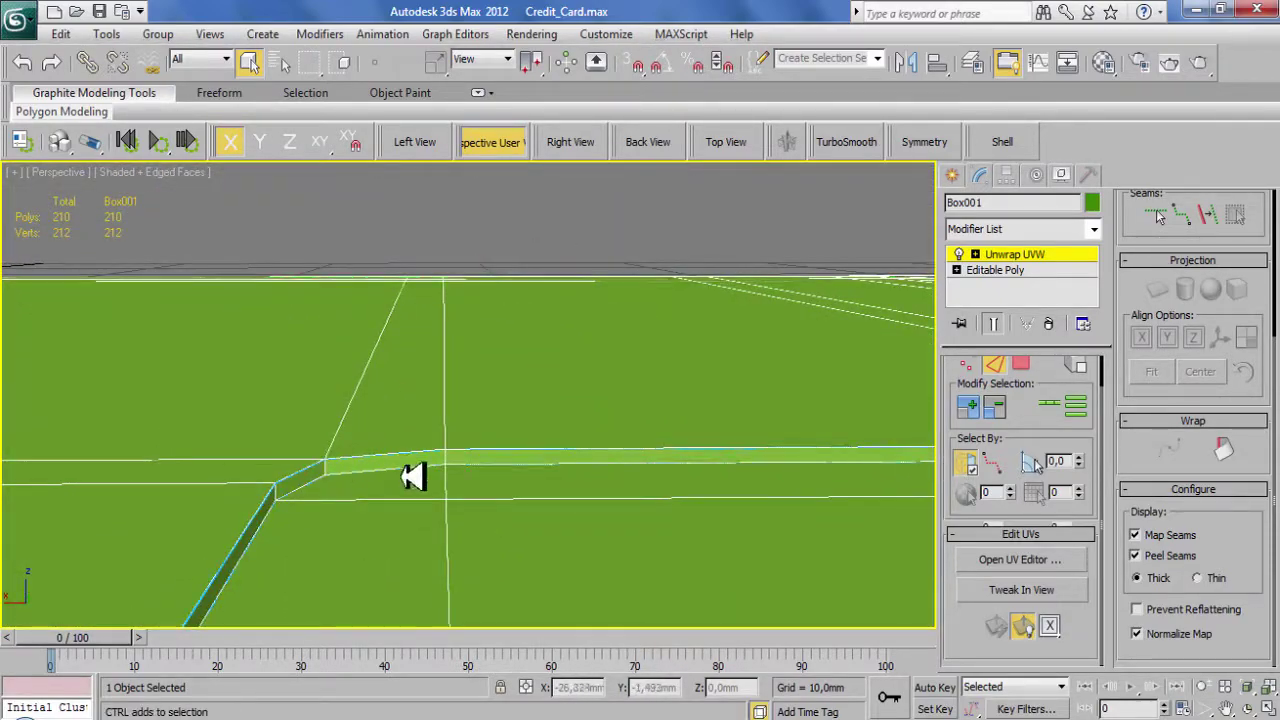
middle_click_drag(414, 474, 560, 400, "alt")
middle_click_drag(1213, 215, 1015, 318, "alt")
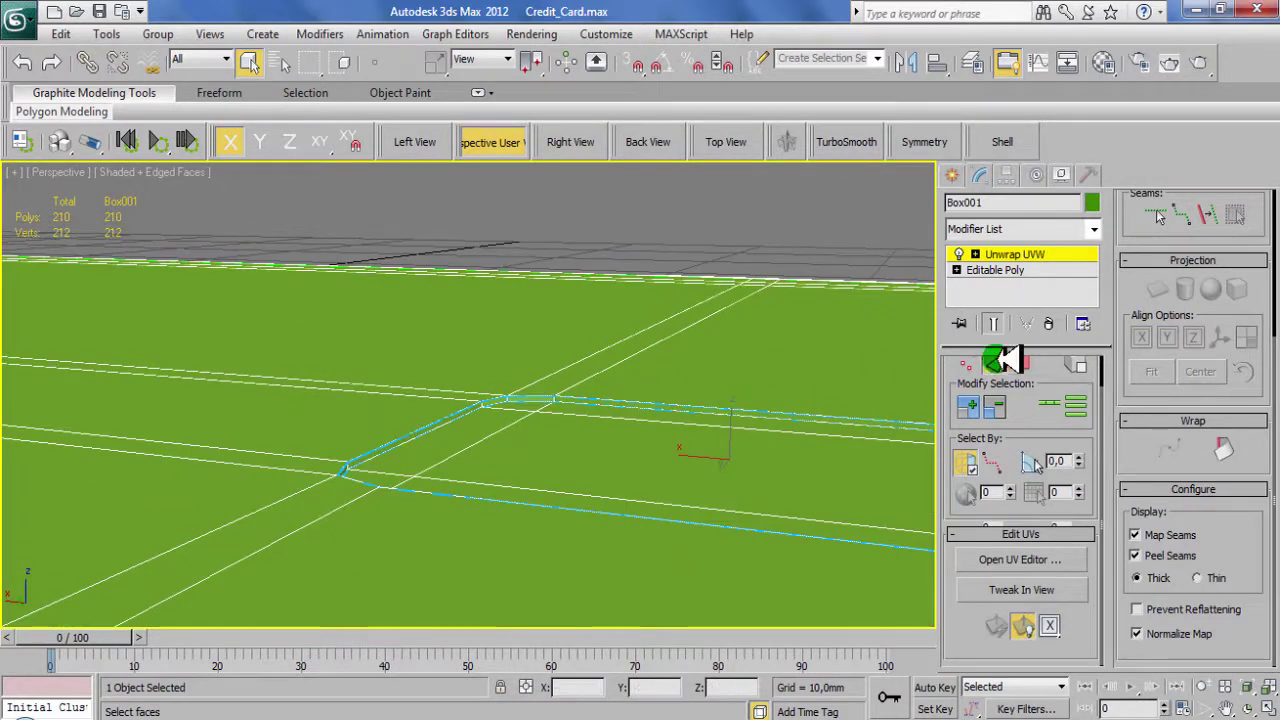
Select the card faces up to the seams and peel them into the Edit UVWs editor
left_click(1018, 362)
left_click(1240, 215)
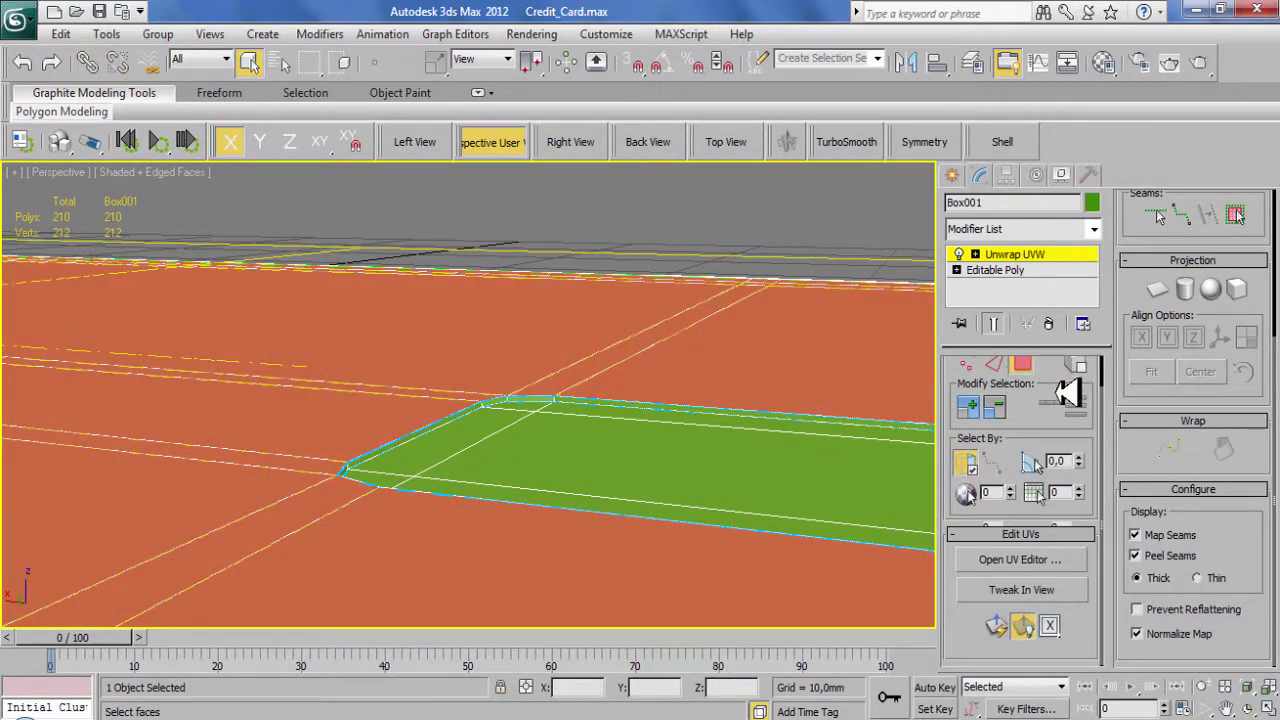
left_click(1047, 470)
scroll(1148, 250, "up", 2)
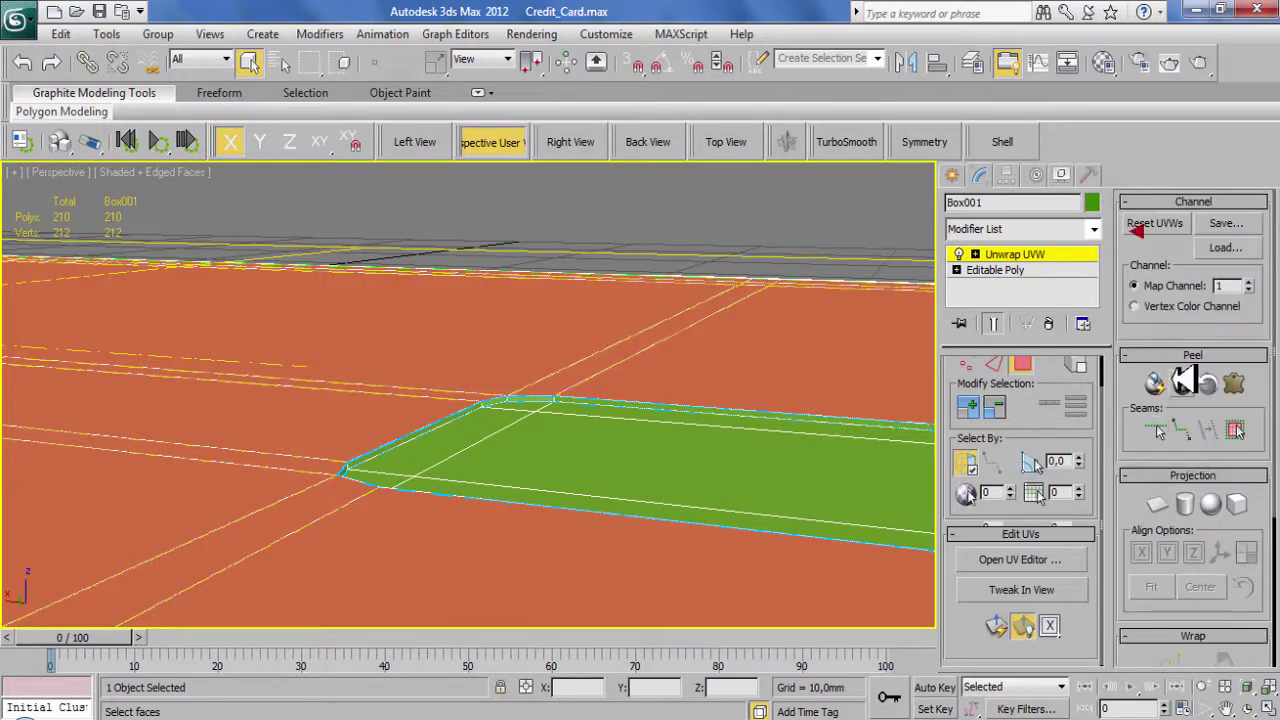
left_click(1182, 384)
left_click(390, 443)
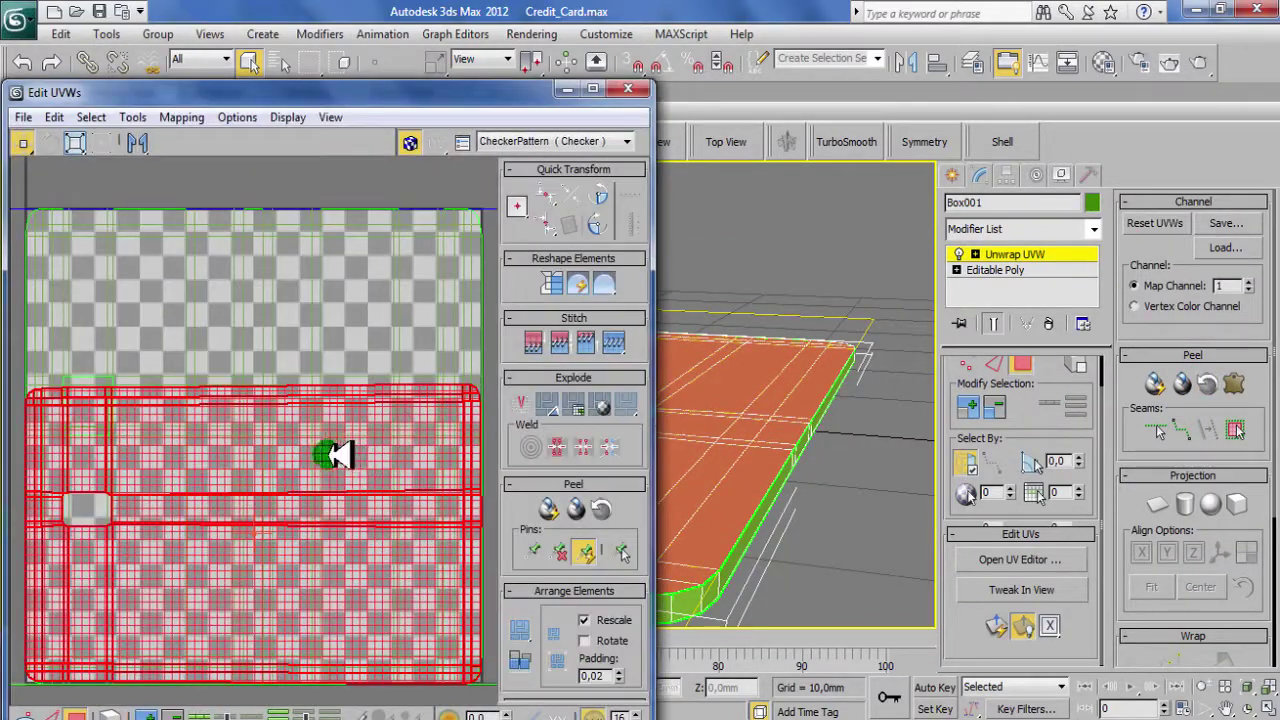
Move a side face's UVs up and left in the UV layout
middle_click_drag(340, 455, 325, 410)
scroll(222, 425, "up", 5)
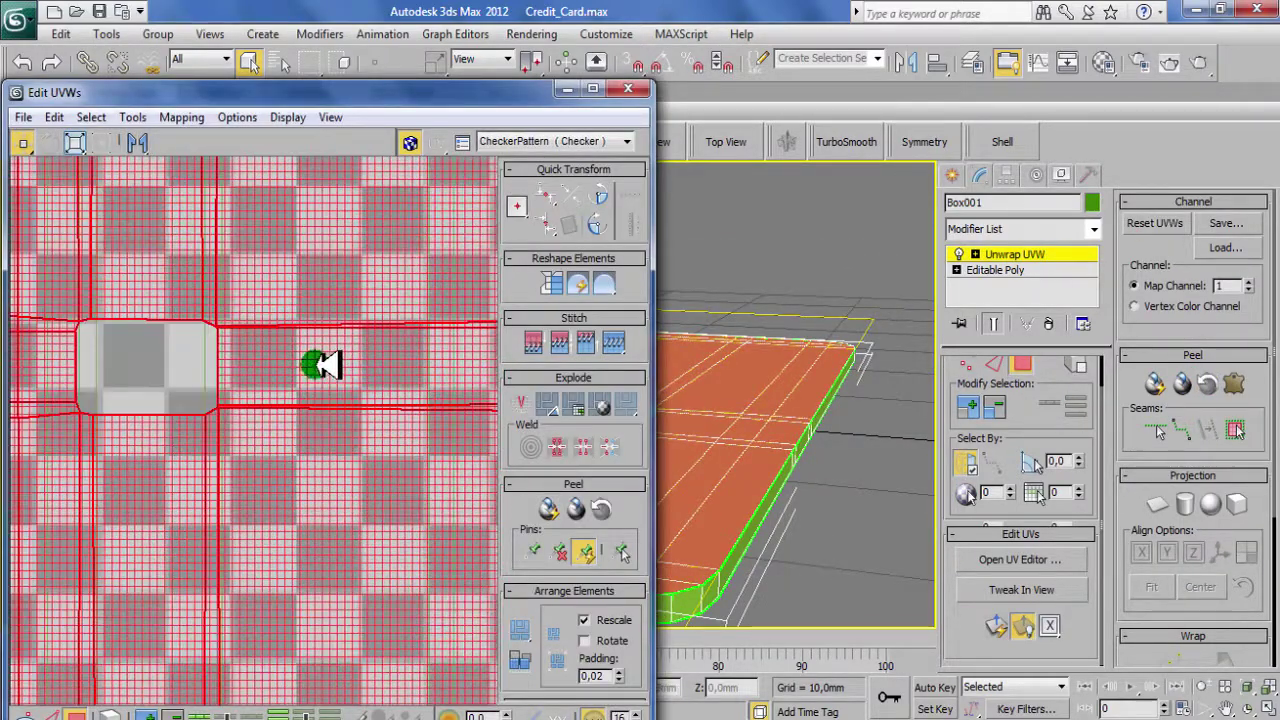
scroll(325, 365, "down", 3)
scroll(286, 366, "down", 3)
scroll(171, 223, "down", 2)
scroll(290, 437, "up", 3)
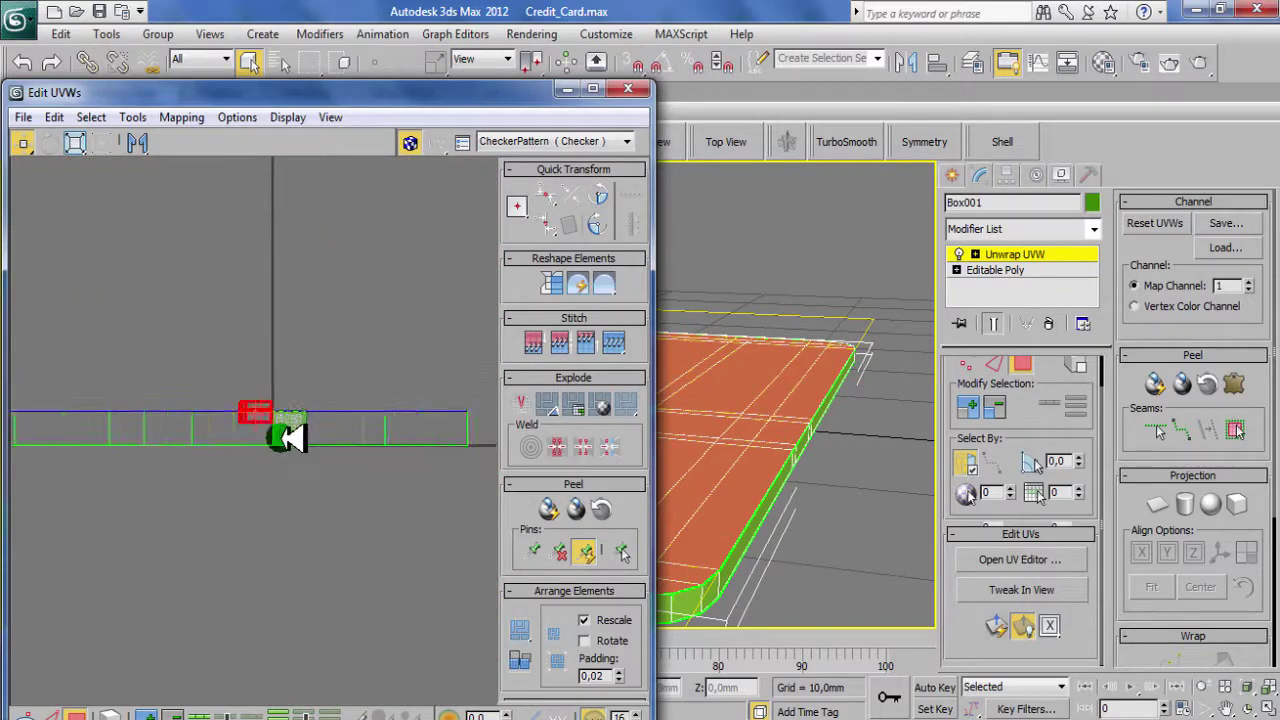
left_click(808, 490)
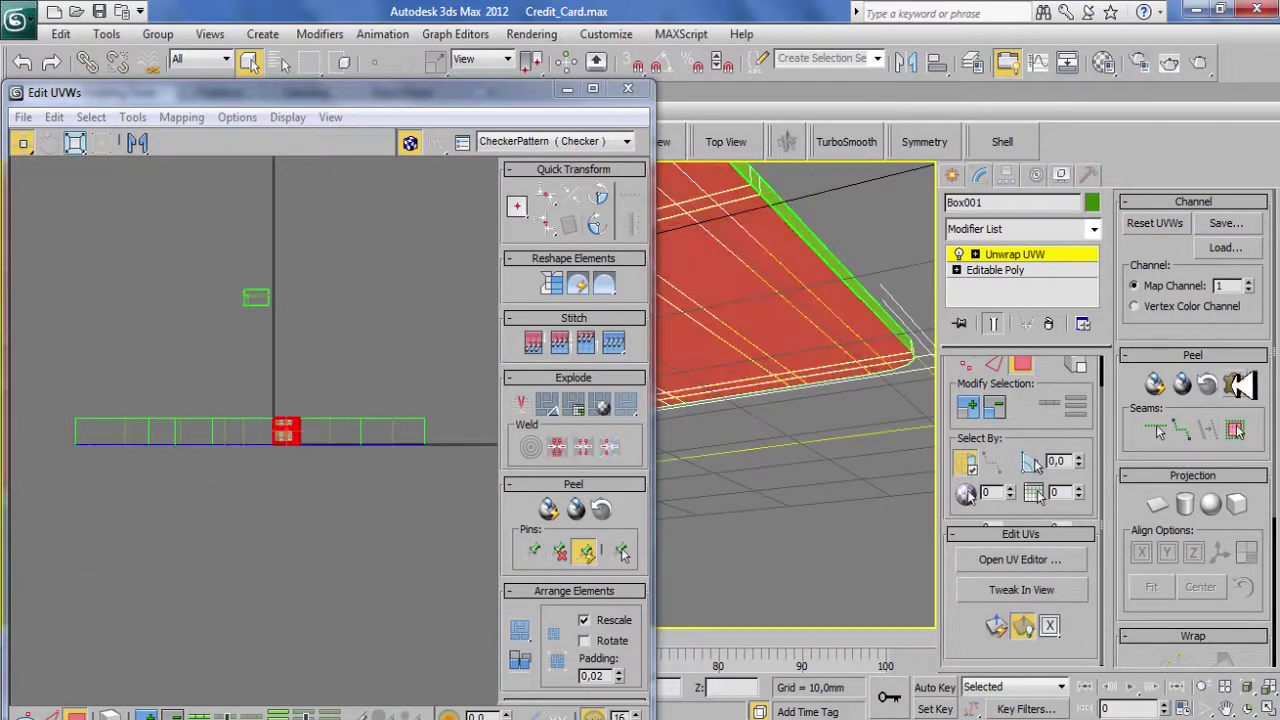
left_click_drag(294, 429, 243, 318)
mouse_move(760, 280)
middle_mouse_down("alt")
mouse_move(814, 234)
mouse_move(720, 334)
mouse_move(829, 409)
middle_mouse_up("alt")
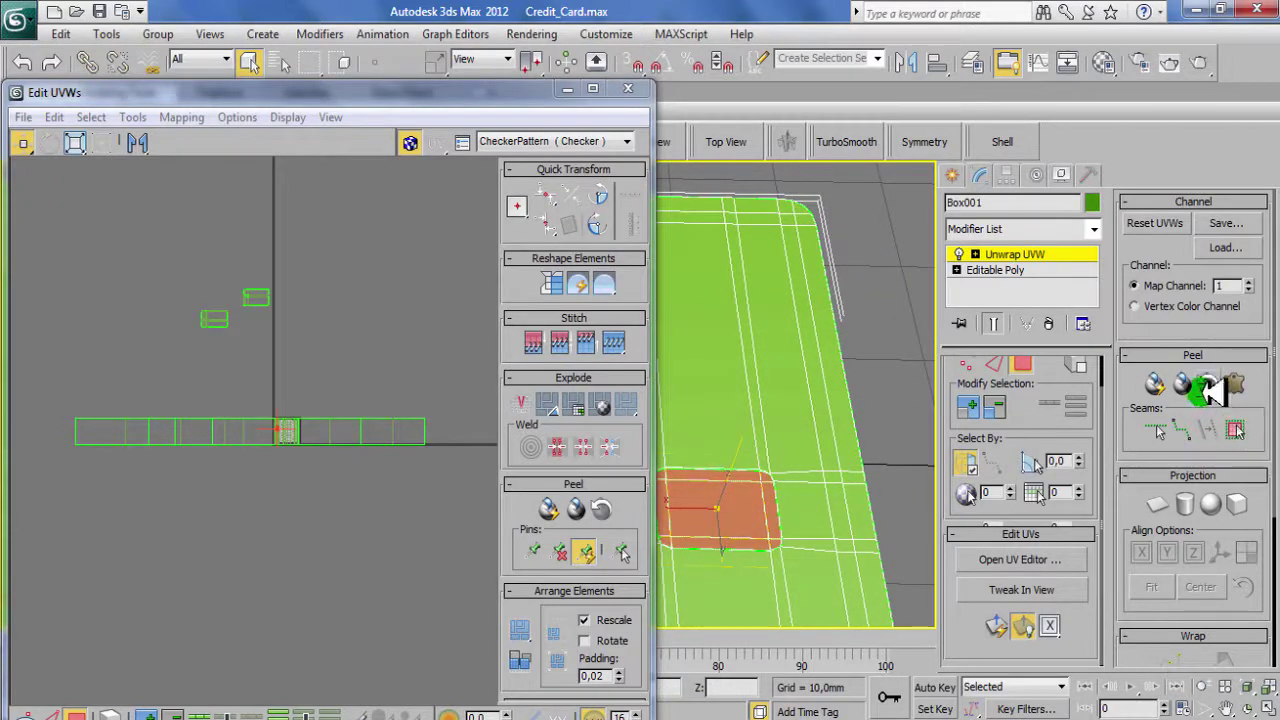
Select all faces, pack the UV pieces together, and clear the selection
key("ctrl+a")
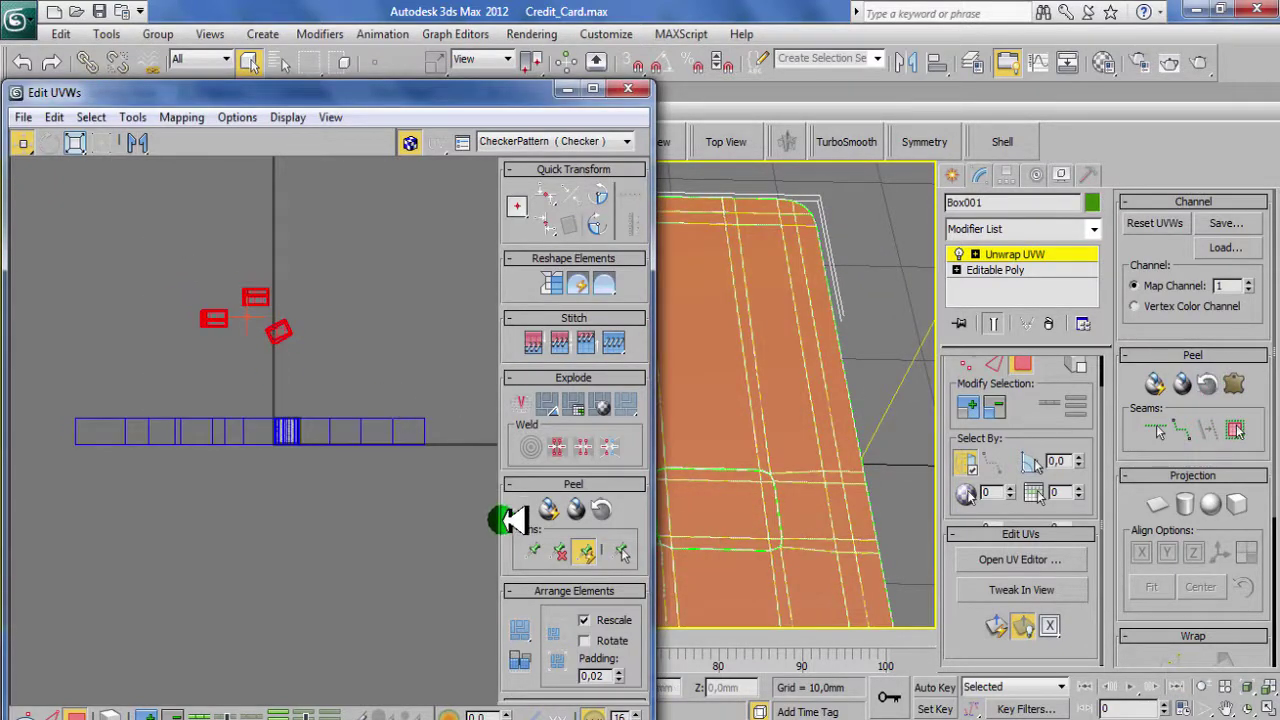
left_click(531, 656)
scroll(320, 486, "up", 5)
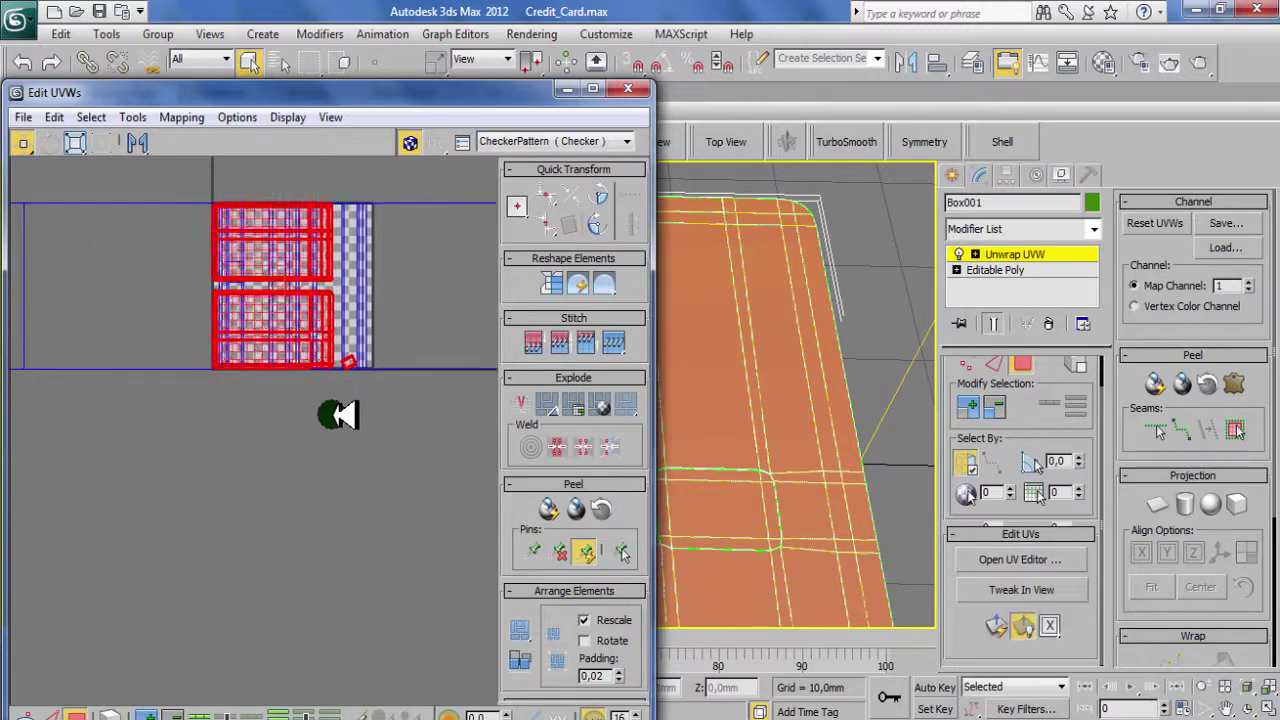
scroll(343, 417, "down", 2)
middle_click_drag(849, 443, 708, 201, "alt")
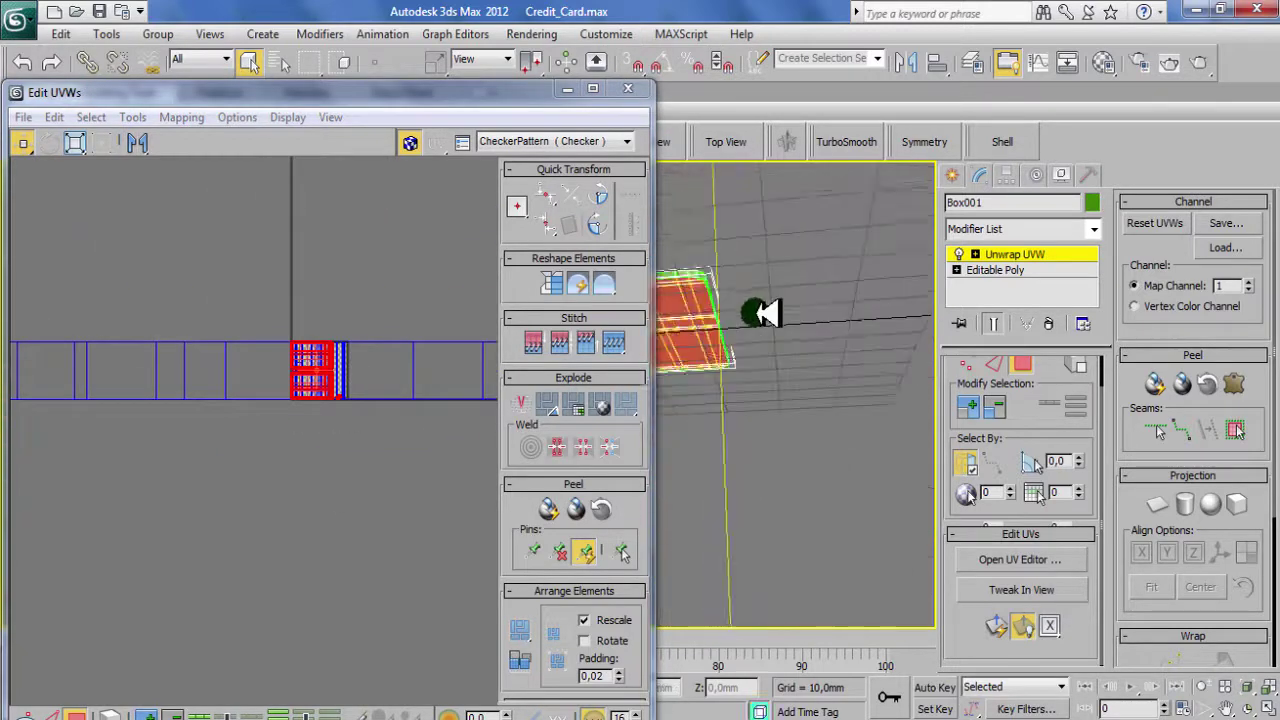
middle_click_drag(752, 320, 843, 451, "alt")
key("ctrl+d")
left_click(1235, 390)
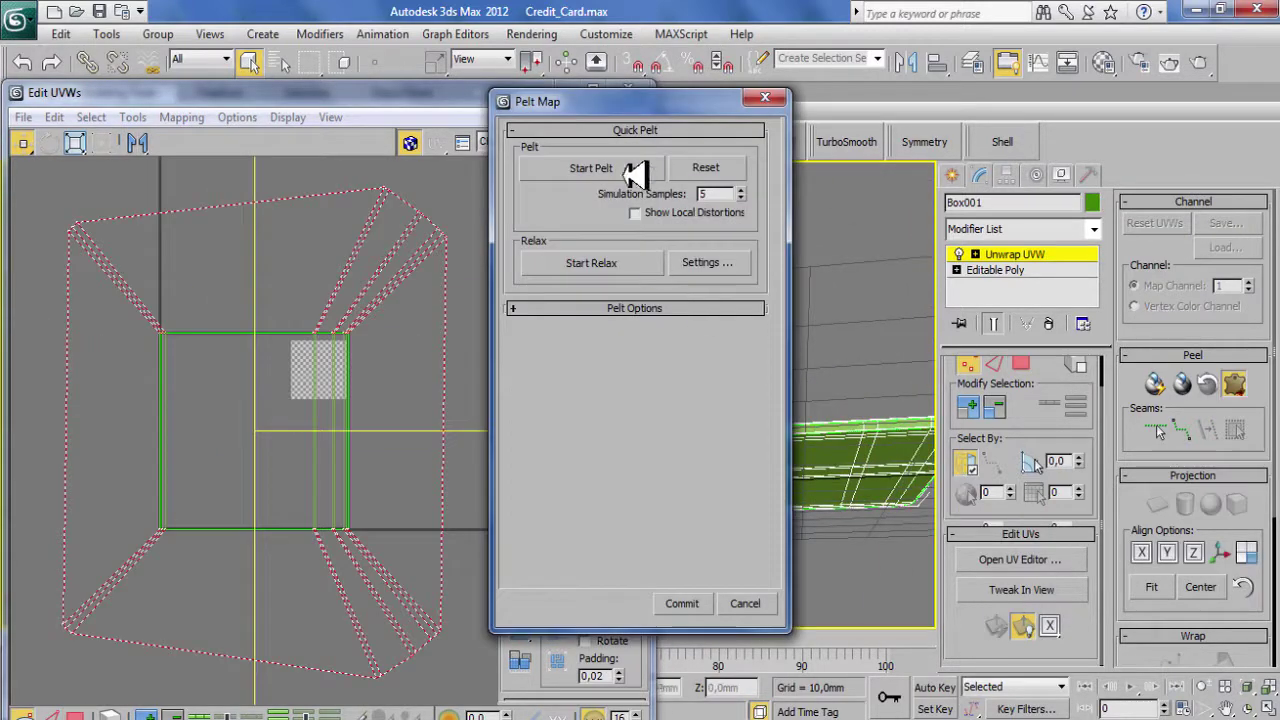
Commit two pelted pieces and move them to the top-left and top of the UV layout
left_click(682, 603)
left_click_drag(354, 431, 287, 244)
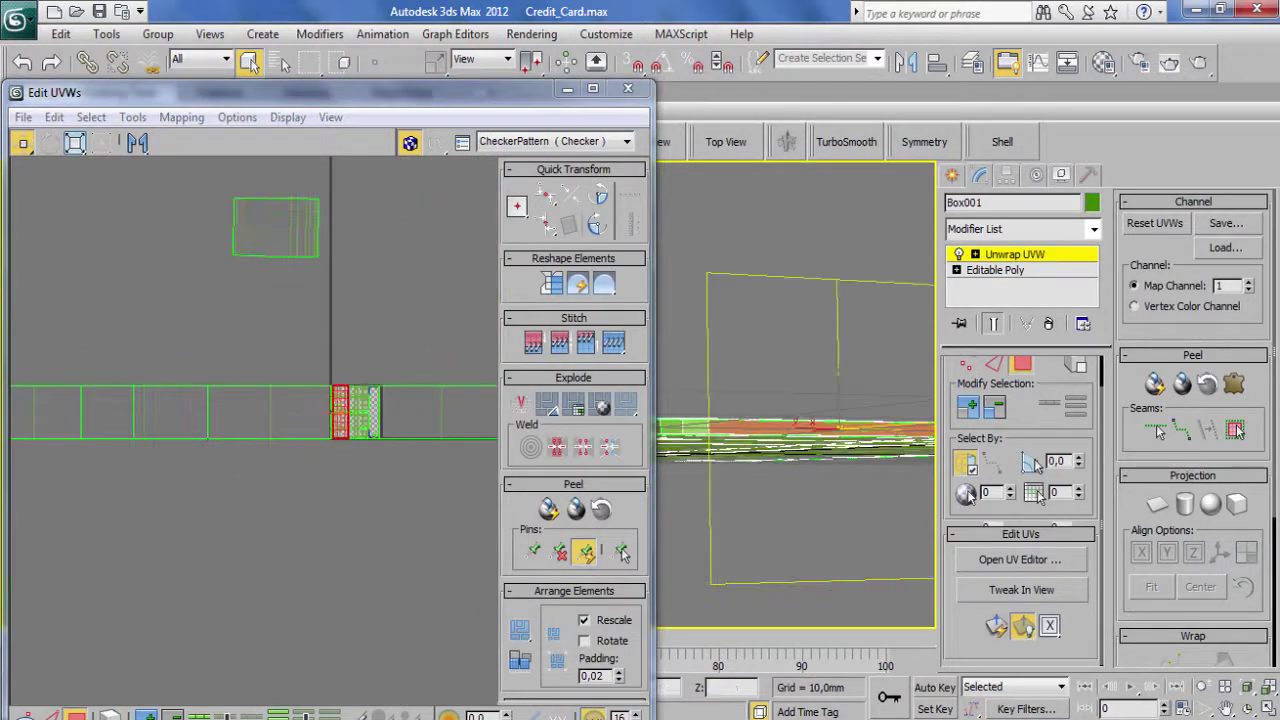
left_click(1234, 383)
left_click(586, 163)
left_click(680, 603)
left_click_drag(286, 514, 315, 255)
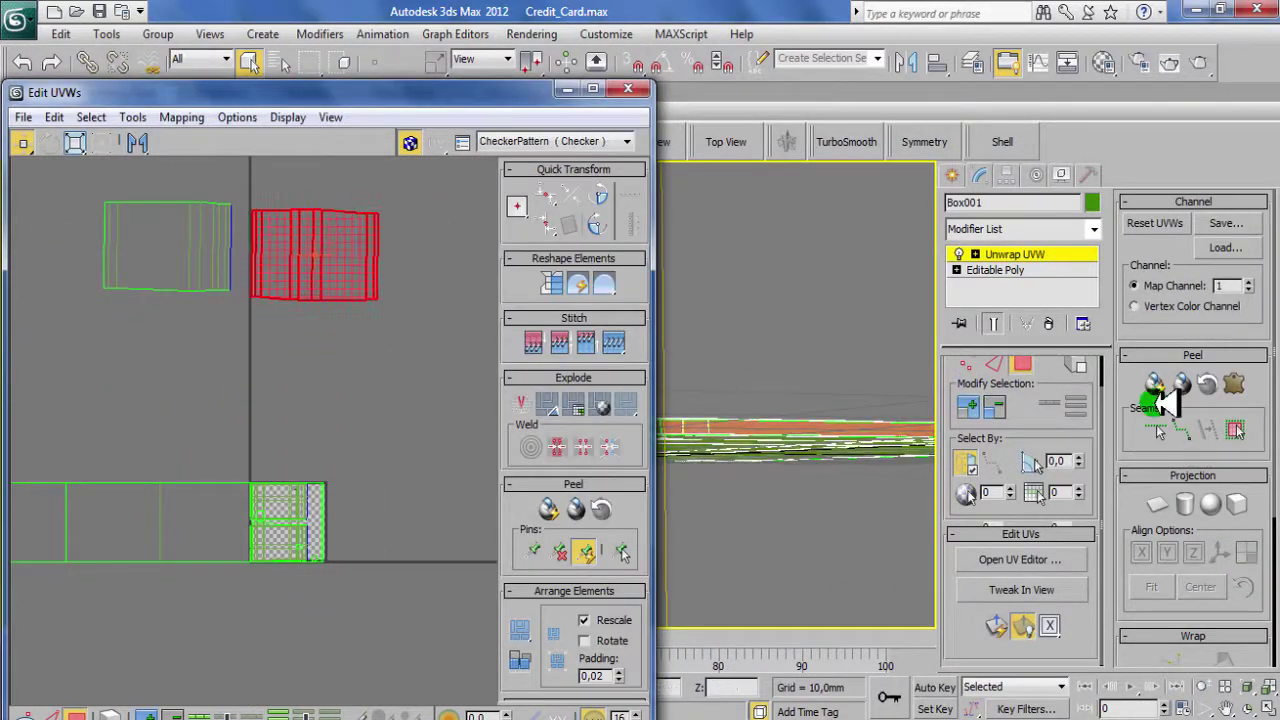
Pelt the next card section and move its piece to the top right
middle_click_drag(690, 490, 830, 455, "alt")
left_click(857, 452)
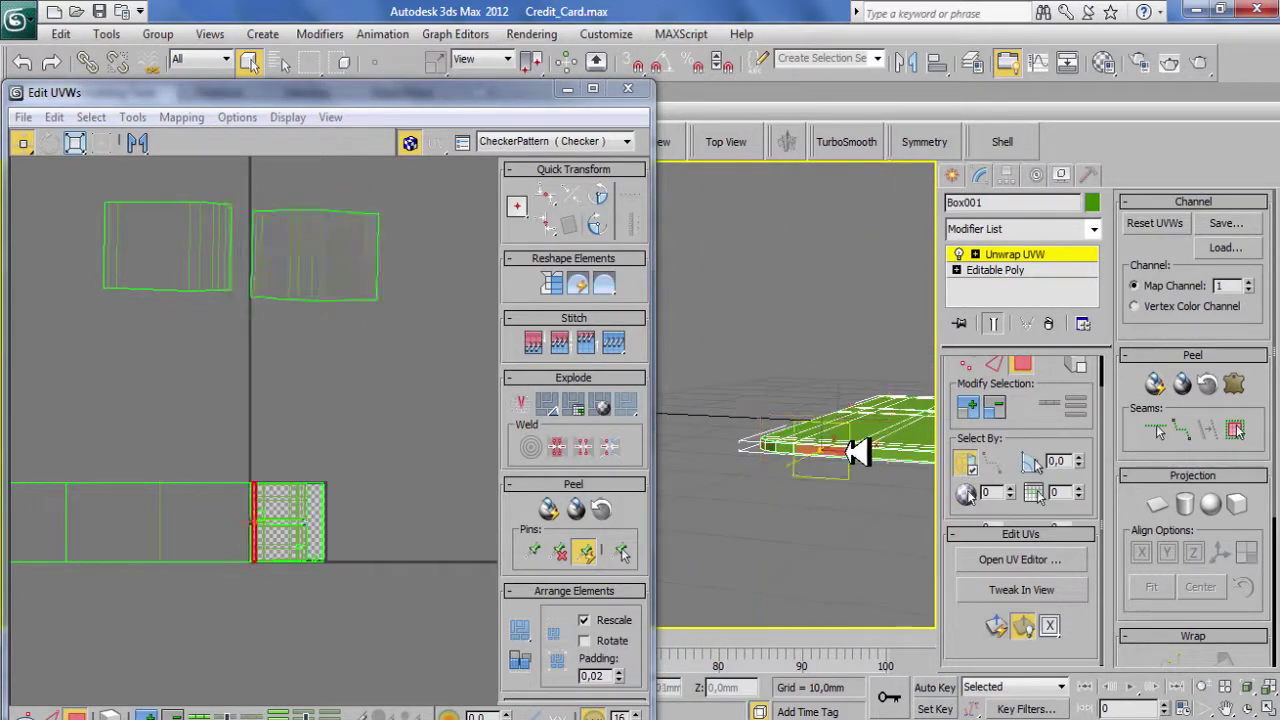
left_click(1240, 428)
left_click(594, 166)
left_click(677, 603)
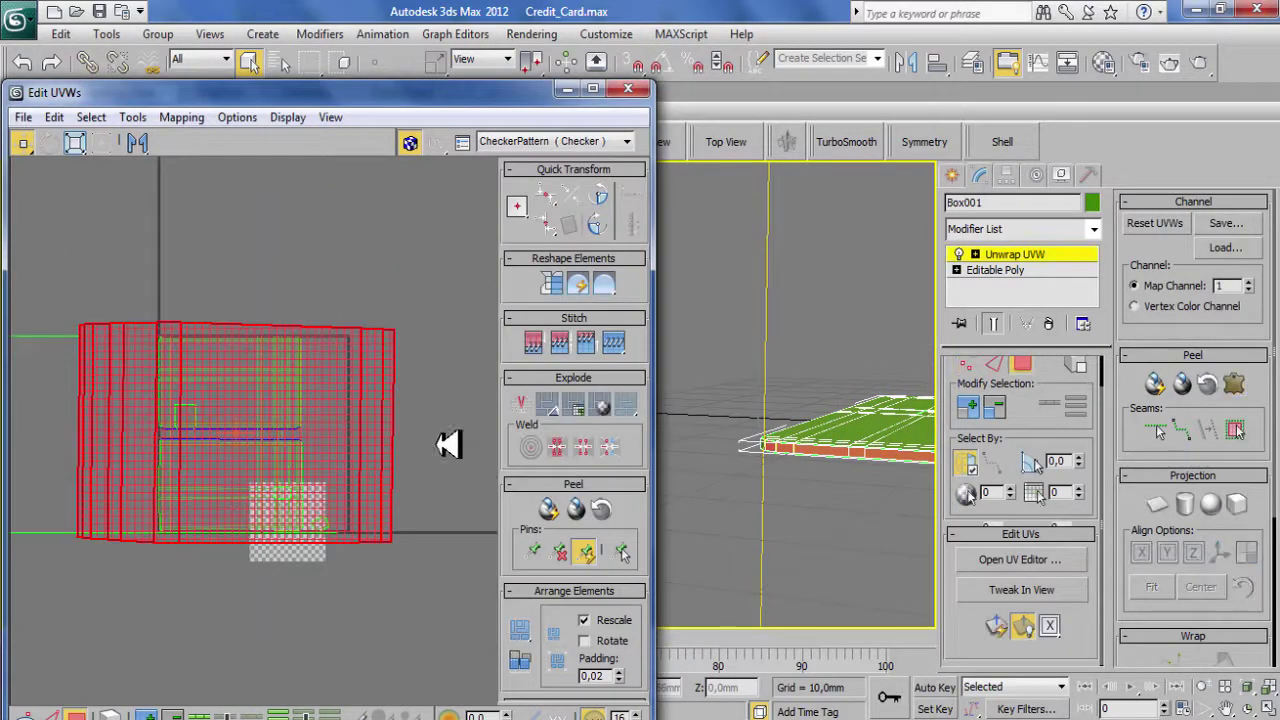
scroll(450, 445, "down", 1)
left_click_drag(271, 422, 423, 206)
Pelt another seam-bounded section and place the UV pieces inside the checker square
mouse_move(814, 443)
middle_mouse_down("alt")
mouse_move(829, 423)
mouse_move(750, 413)
middle_mouse_up("alt")
left_click(750, 413)
left_click(1240, 428)
left_click(594, 166)
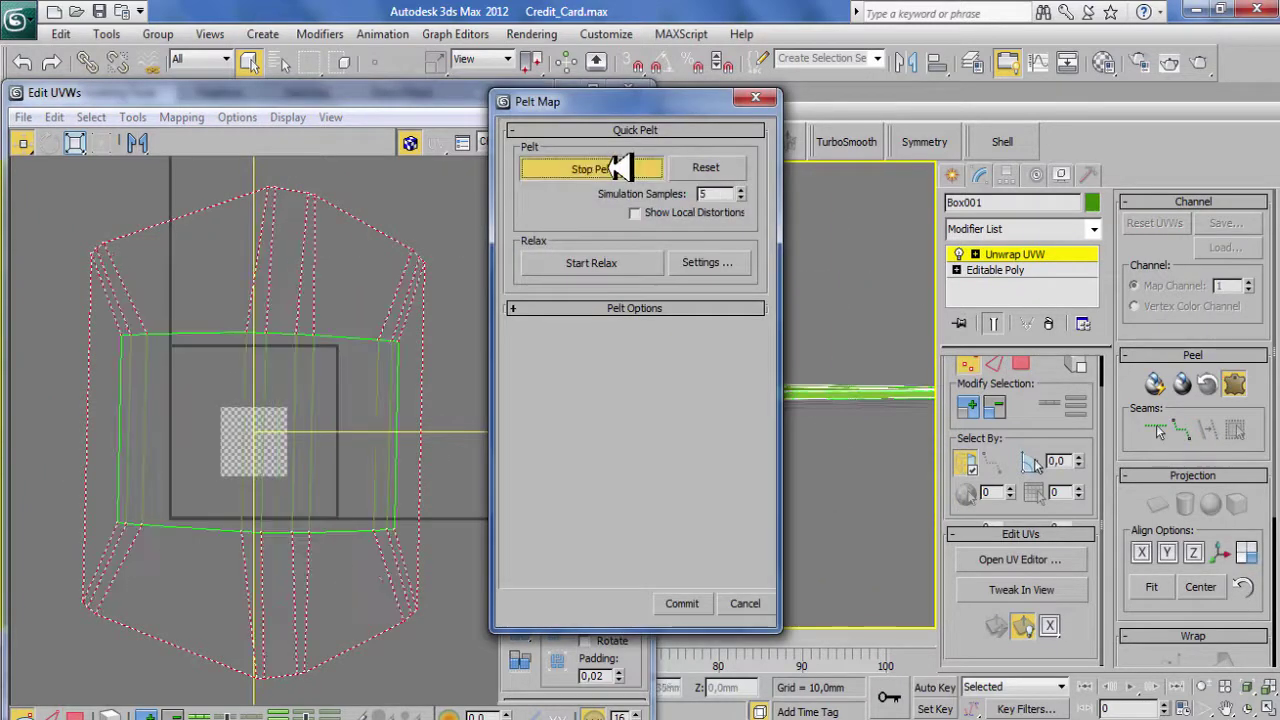
left_click(677, 603)
scroll(255, 443, "down", 3)
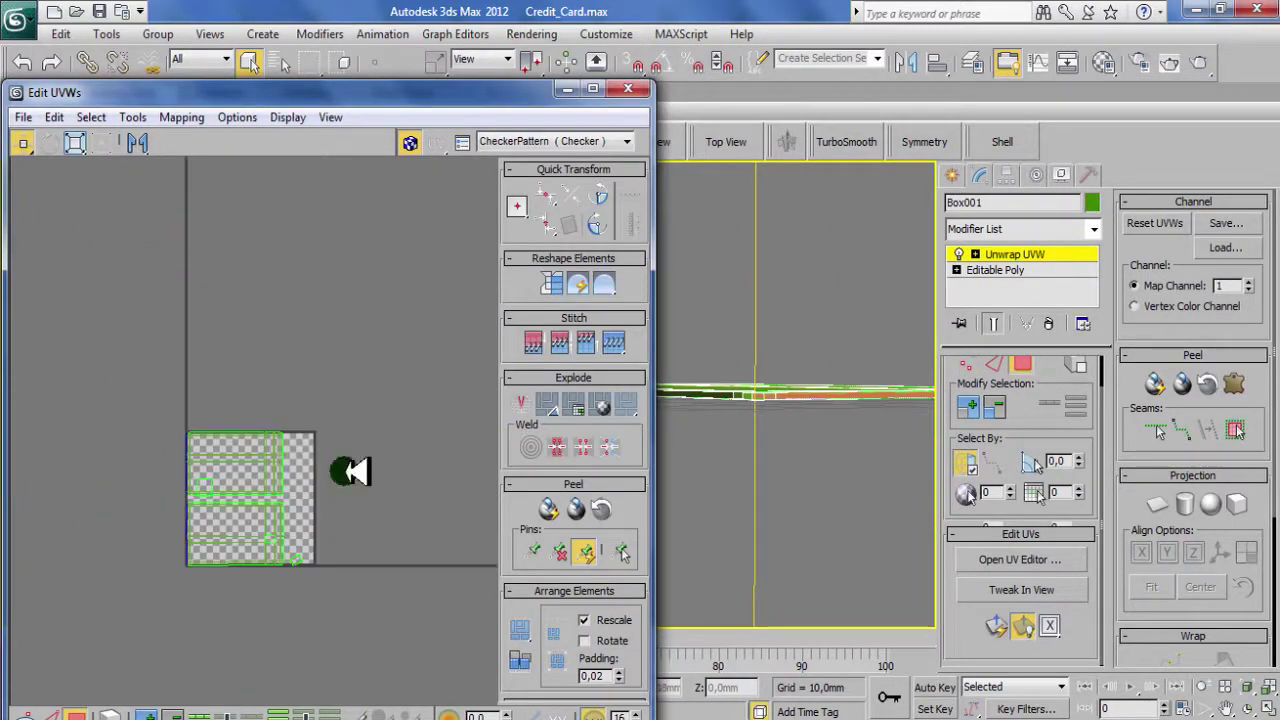
mouse_move(740, 560)
middle_mouse_down("alt")
mouse_move(780, 461)
mouse_move(729, 366)
mouse_move(834, 486)
mouse_move(771, 434)
middle_mouse_up("alt")
scroll(855, 459, "up", 3)
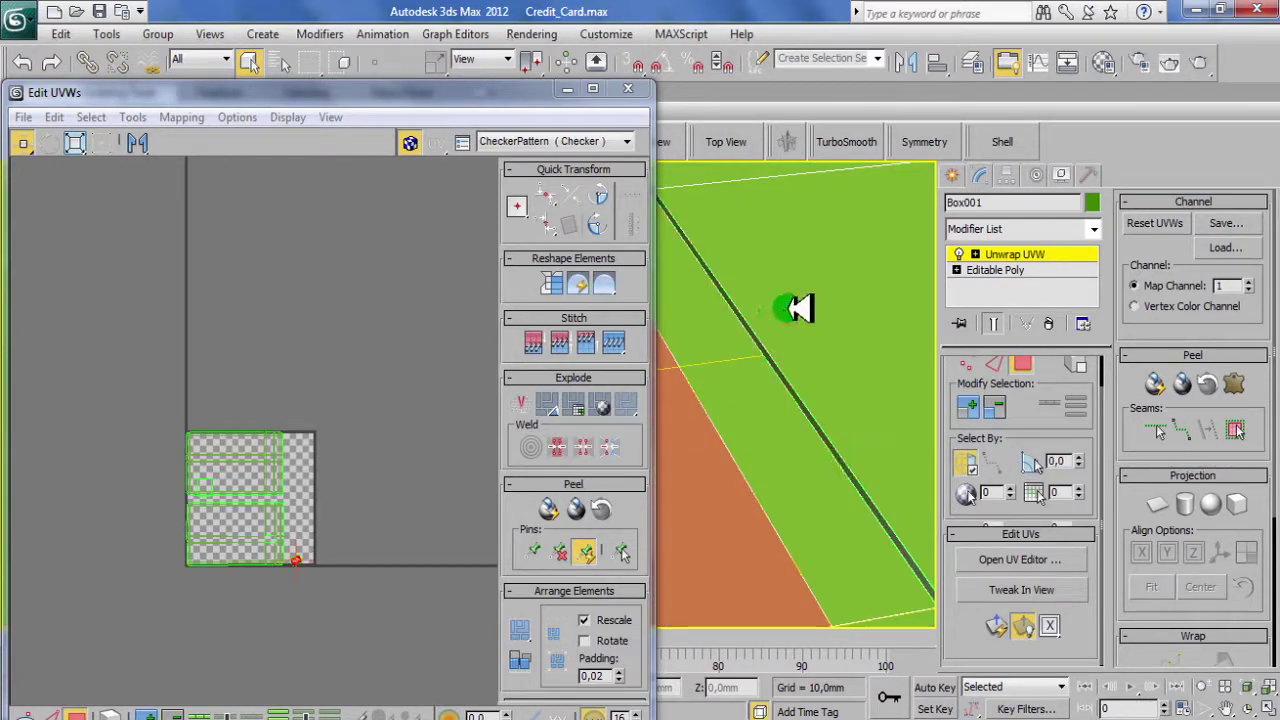
mouse_move(800, 310)
middle_mouse_down("alt")
mouse_move(786, 374)
mouse_move(800, 370)
middle_mouse_up("alt")
Pelt-map the first selected edge strip and pan the UV view to its flattened shell
left_click(1228, 390)
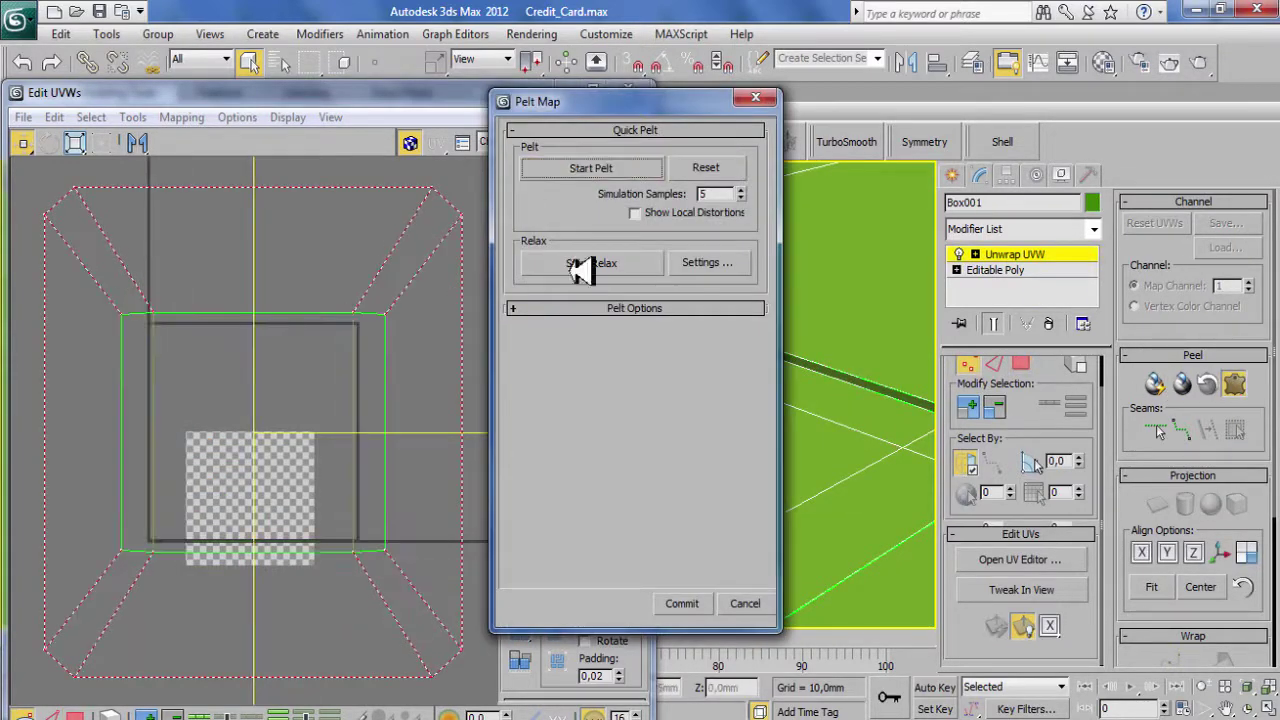
left_click(683, 603)
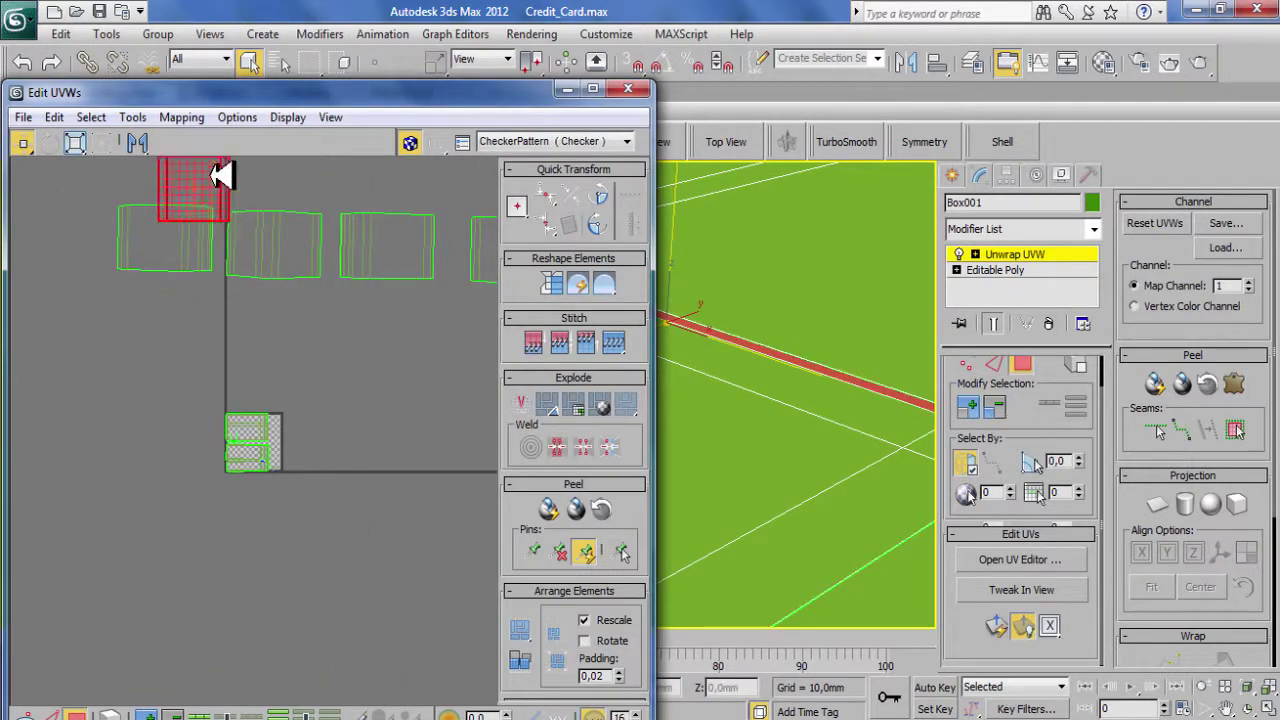
middle_click_drag(220, 175, 215, 296)
scroll(297, 378, "down", 1)
middle_click_drag(293, 234, 294, 374)
middle_click_drag(826, 391, 965, 478)
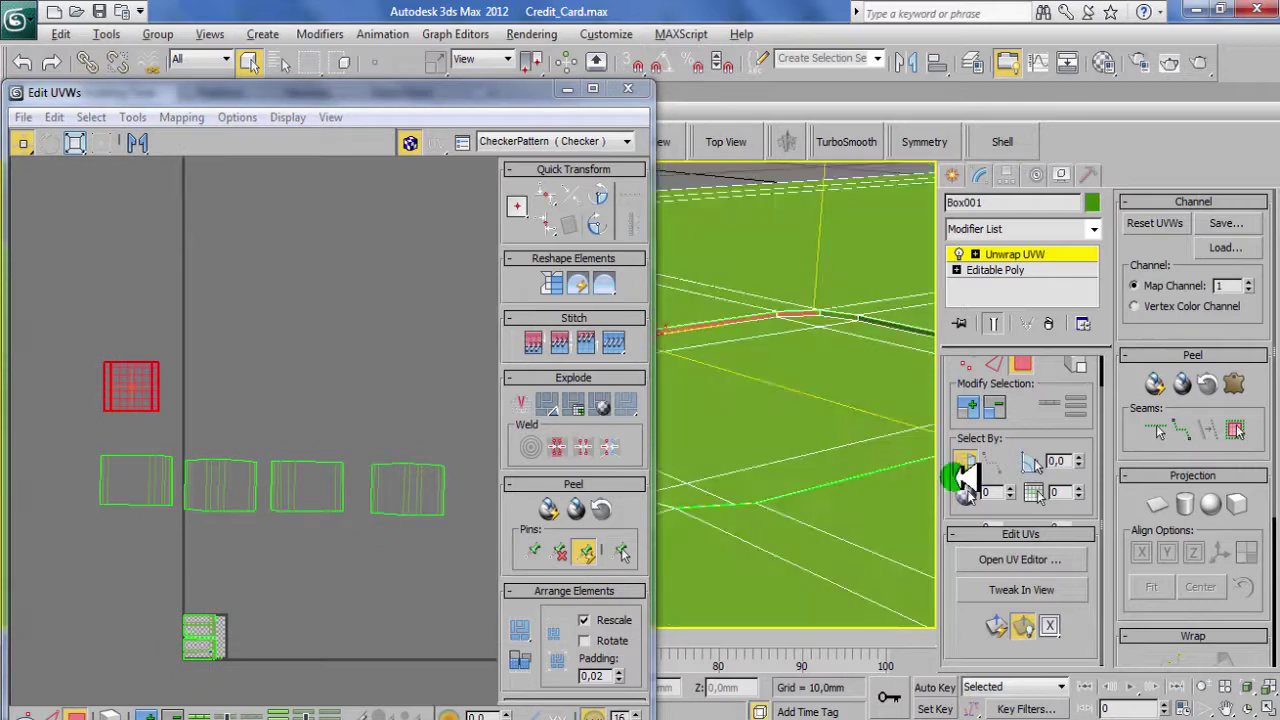
Pelt and commit the next two edge strips, orbiting around the card's edge between them
left_click(1238, 424)
left_click(680, 603)
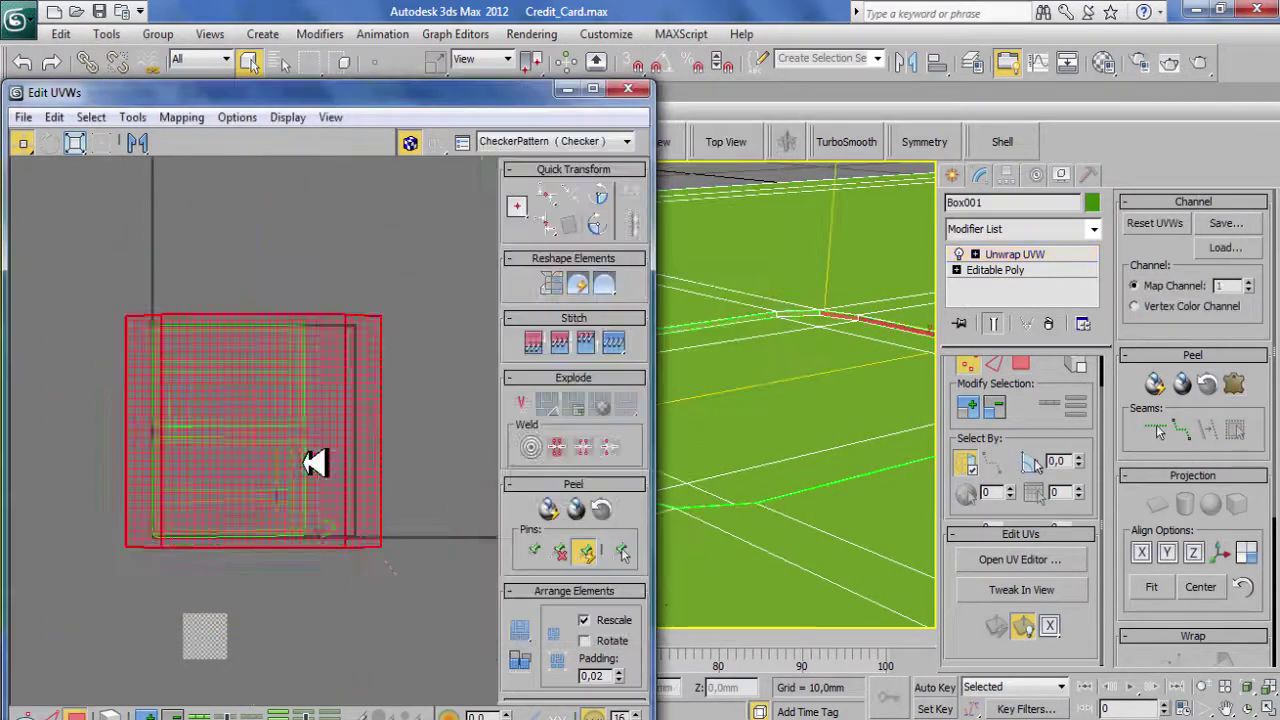
scroll(250, 426, "down", 5)
mouse_move(808, 415)
middle_mouse_down("alt")
mouse_move(694, 391)
mouse_move(840, 380)
middle_mouse_up("alt")
left_click(1238, 424)
left_click(588, 166)
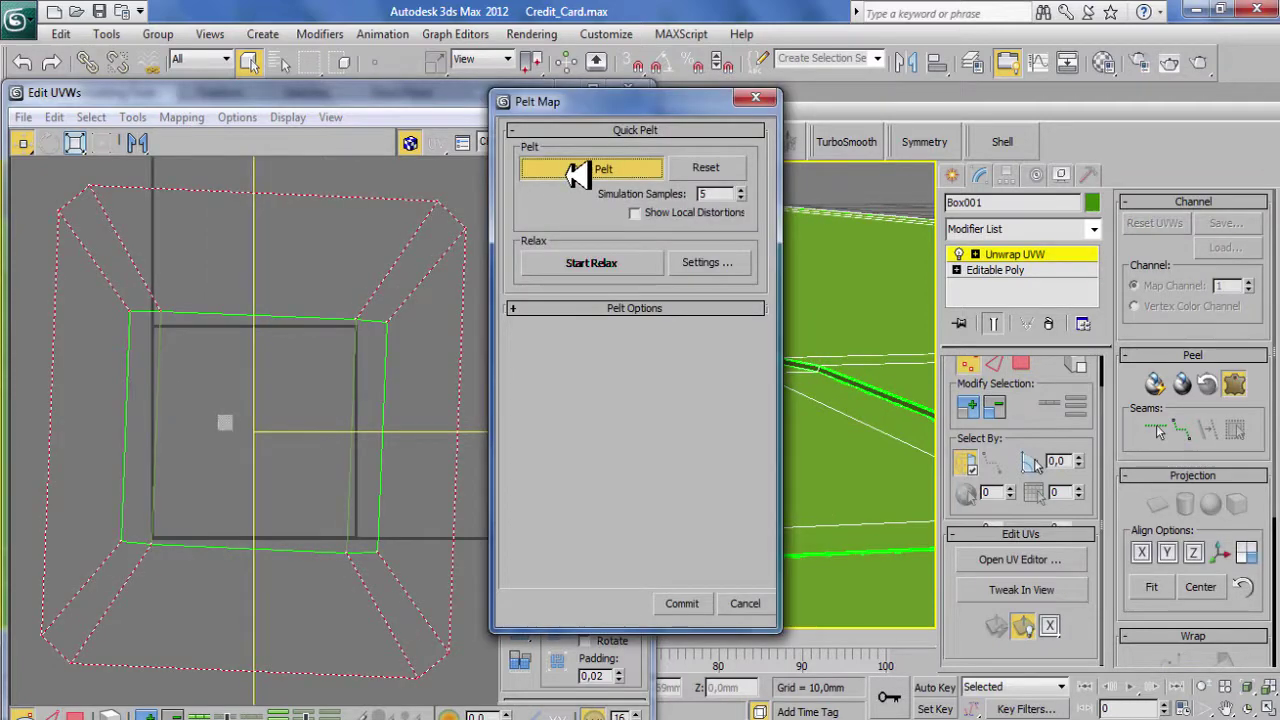
left_click(682, 603)
scroll(280, 340, "down", 2)
mouse_move(706, 366)
middle_mouse_down("alt")
mouse_move(886, 414)
mouse_move(903, 491)
mouse_move(737, 423)
mouse_move(842, 362)
middle_mouse_up("alt")
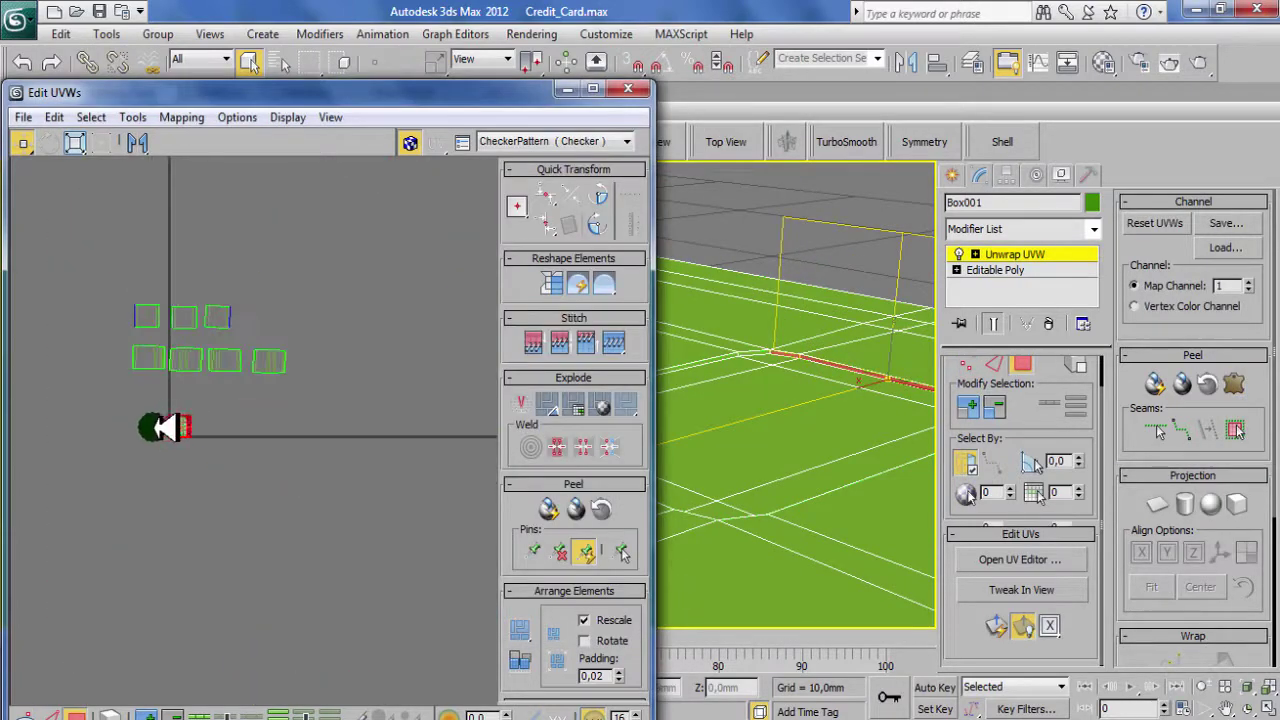
Zoom and pan the Edit UVWs view to inspect the rows of flattened shells
scroll(252, 314, "up", 3)
scroll(257, 400, "up", 1)
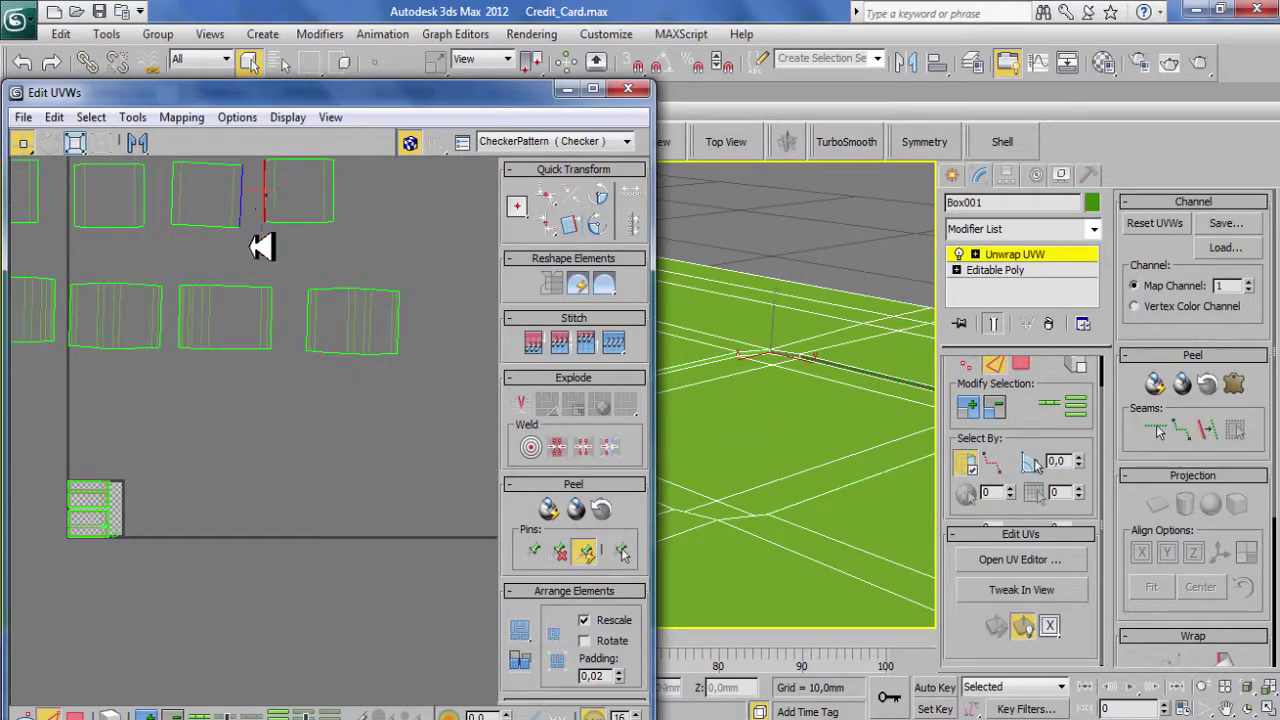
scroll(158, 316, "up", 2)
middle_click_drag(200, 344, 260, 435)
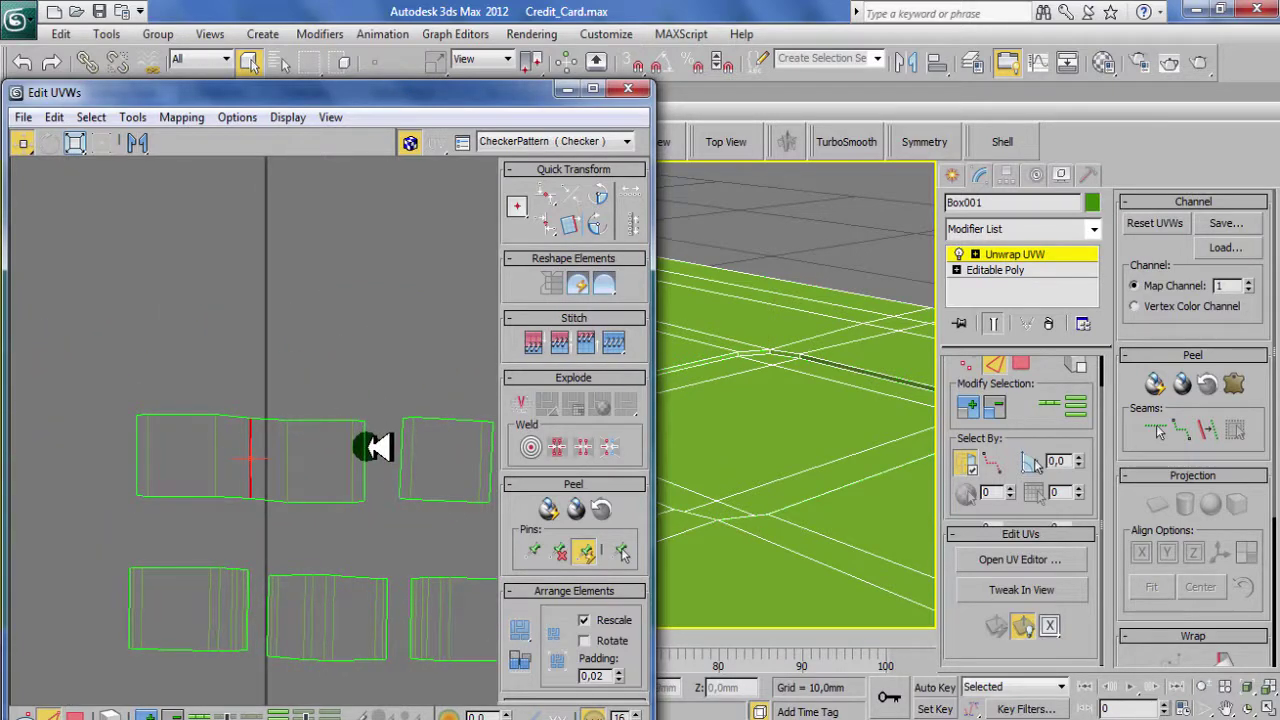
middle_click_drag(366, 391, 320, 429)
Move the upper-row side pieces so each sits beside its left neighbour
scroll(251, 497, "up", 1)
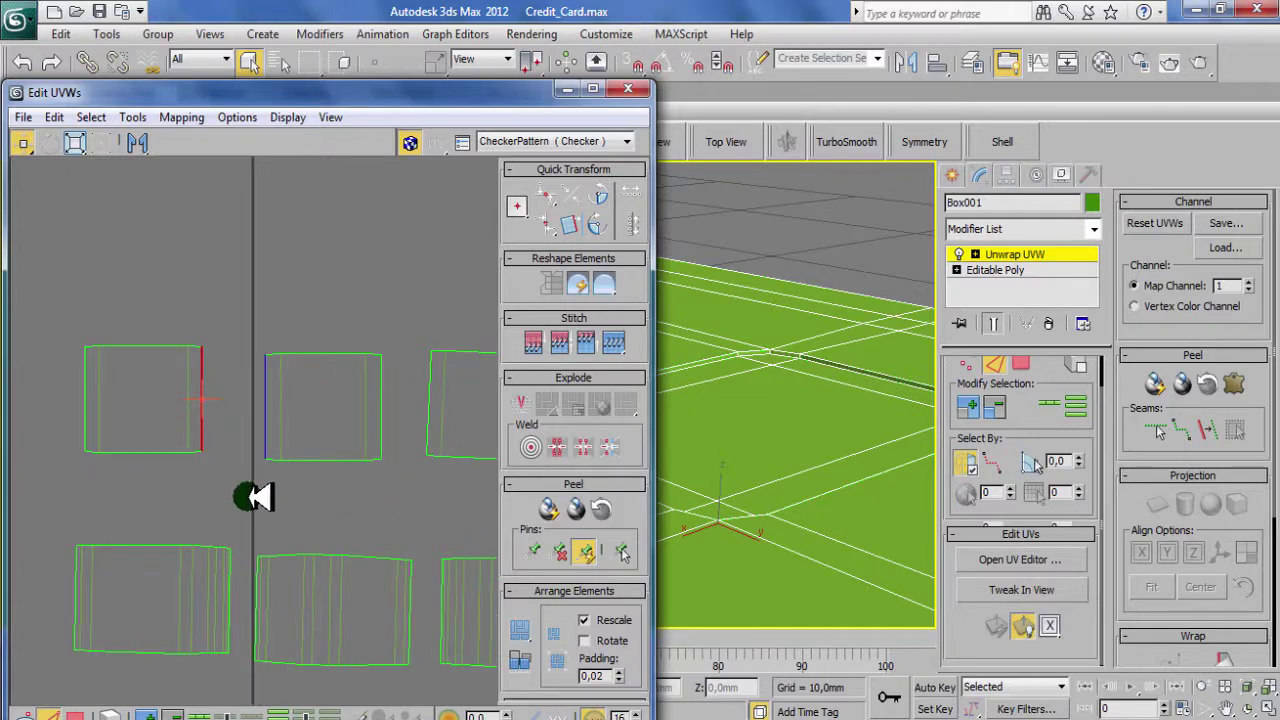
left_click(315, 443)
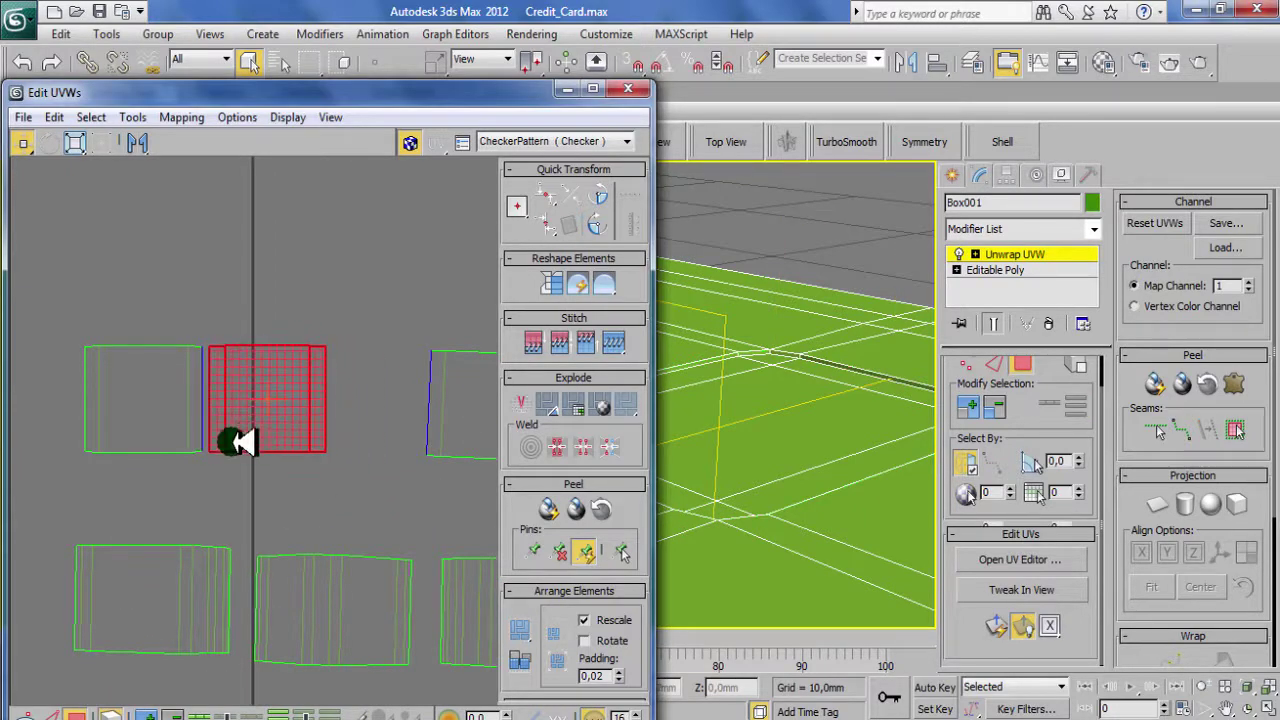
scroll(240, 443, "up", 5)
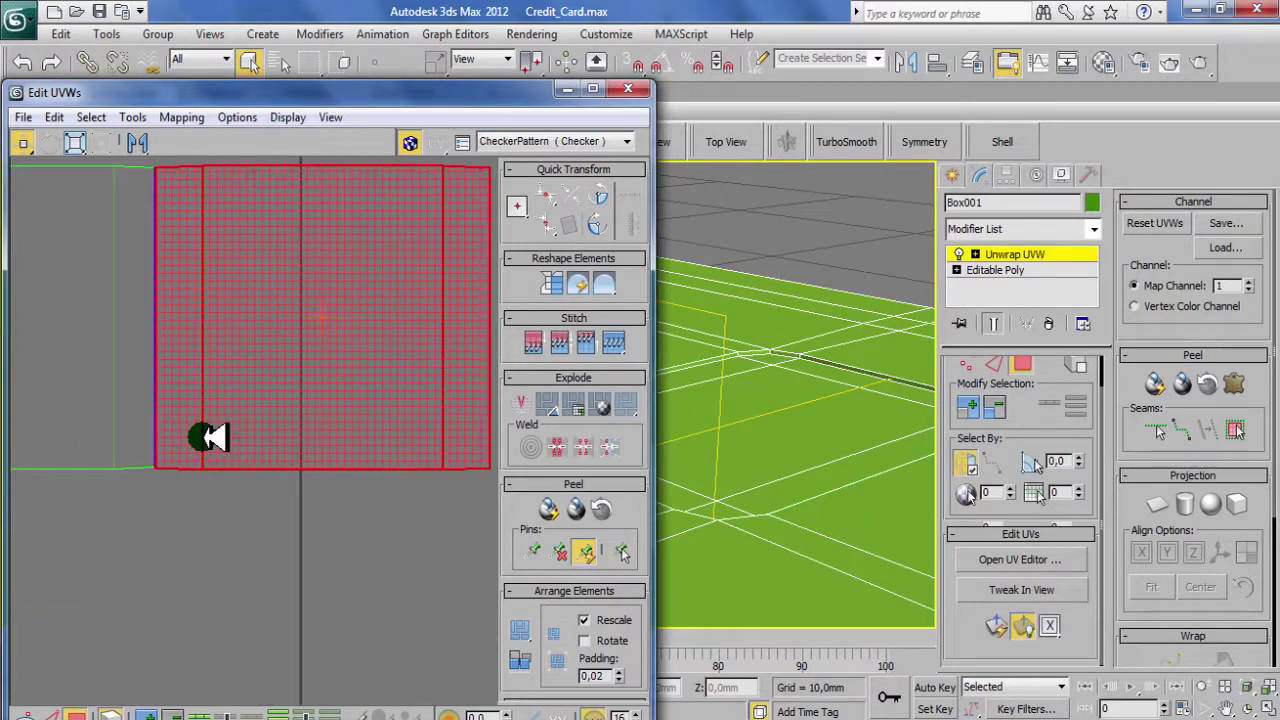
scroll(213, 437, "down", 5)
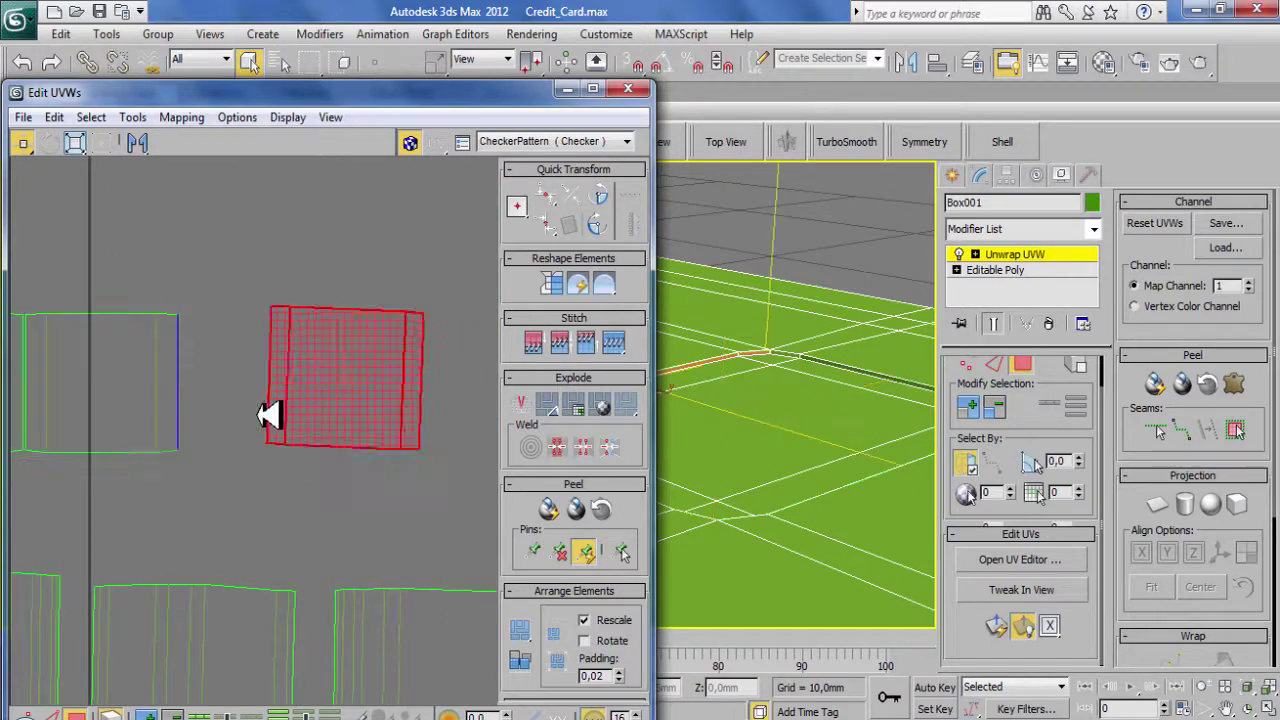
left_click_drag(270, 415, 213, 427)
left_click(50, 136)
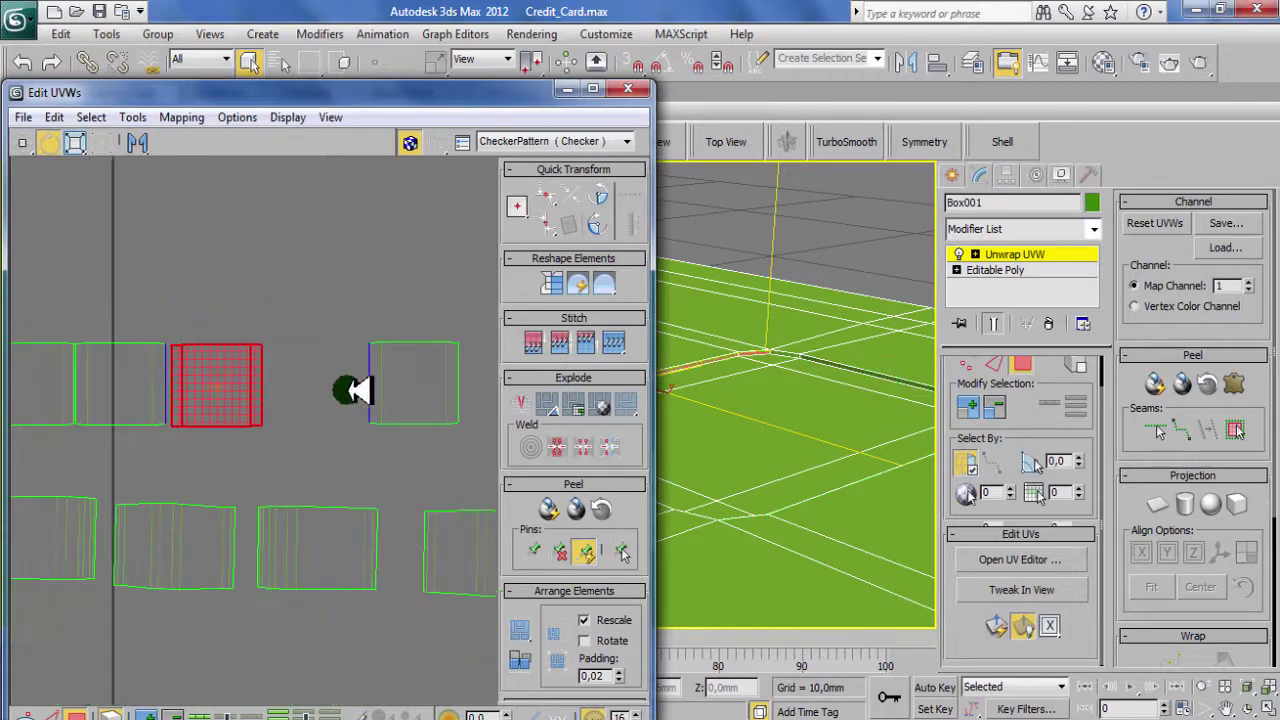
left_click(377, 367)
left_click_drag(385, 352, 215, 353)
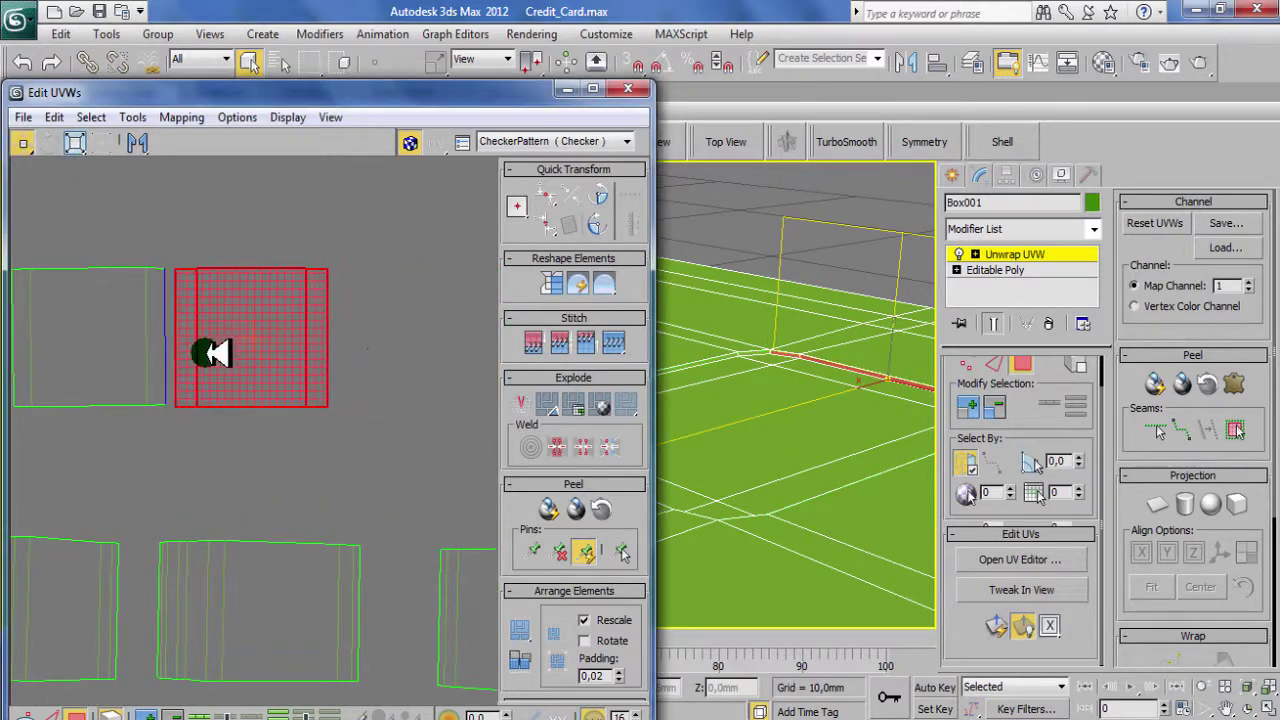
Shift the lower-row side pieces to the right so they line up end to end
scroll(128, 448, "down", 4)
scroll(197, 418, "up", 3)
left_click(197, 418)
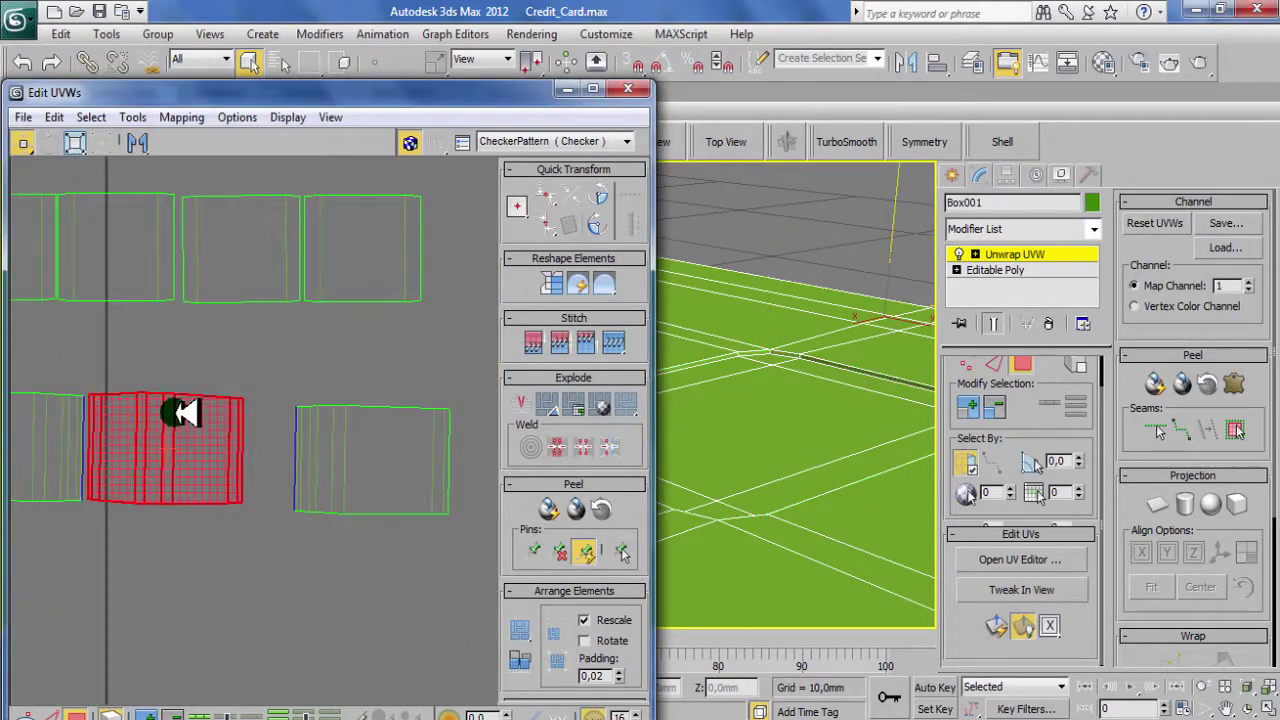
left_click_drag(186, 413, 296, 411)
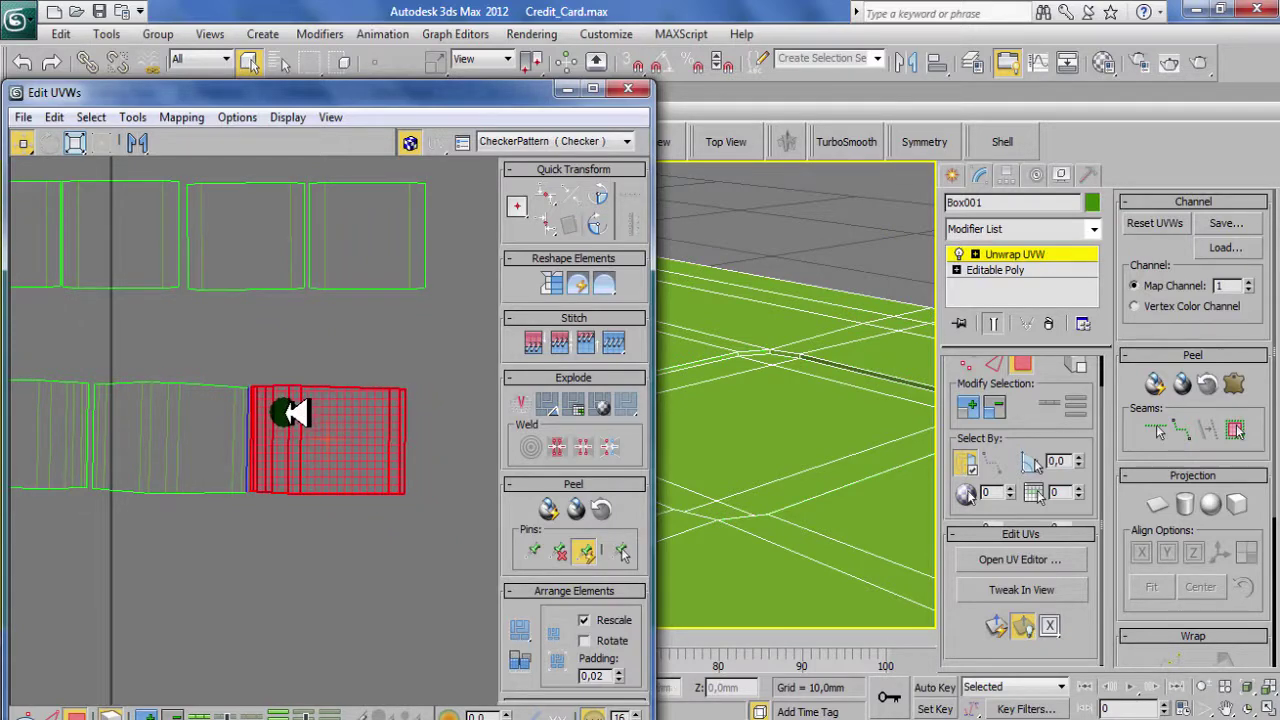
left_click(363, 443)
left_click_drag(371, 443, 352, 442)
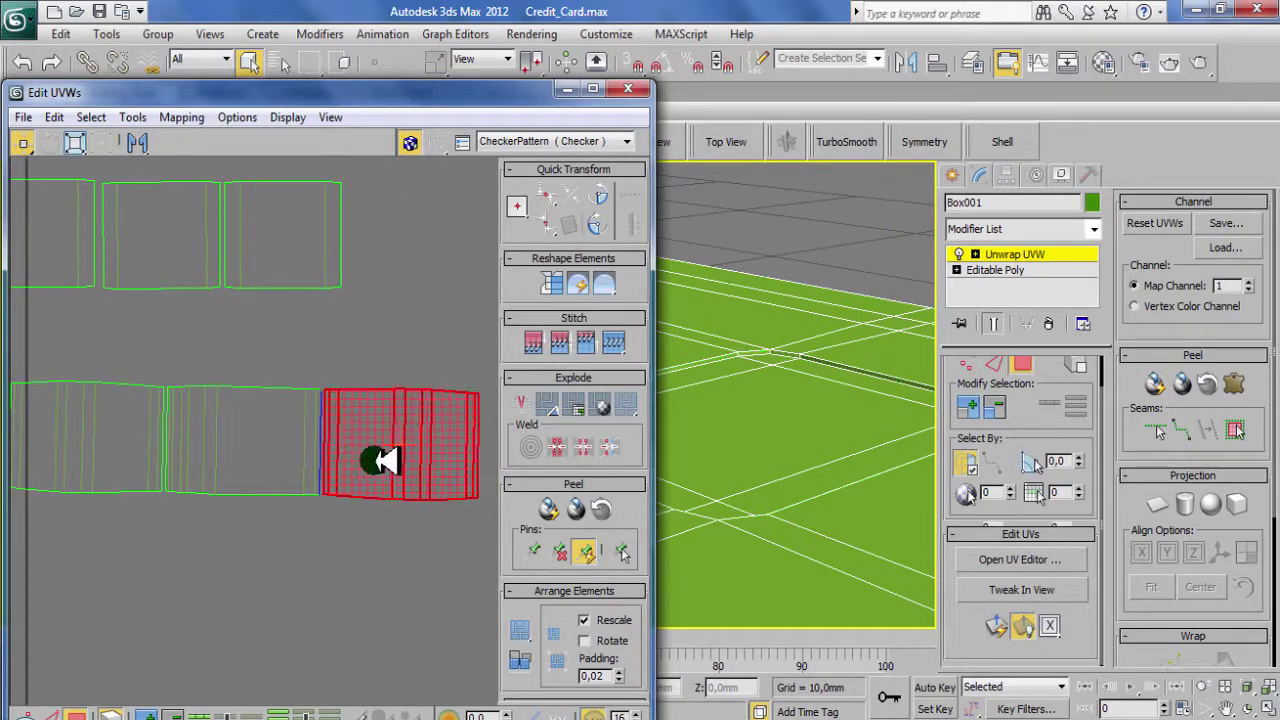
scroll(385, 460, "up", 3)
scroll(330, 491, "up", 3)
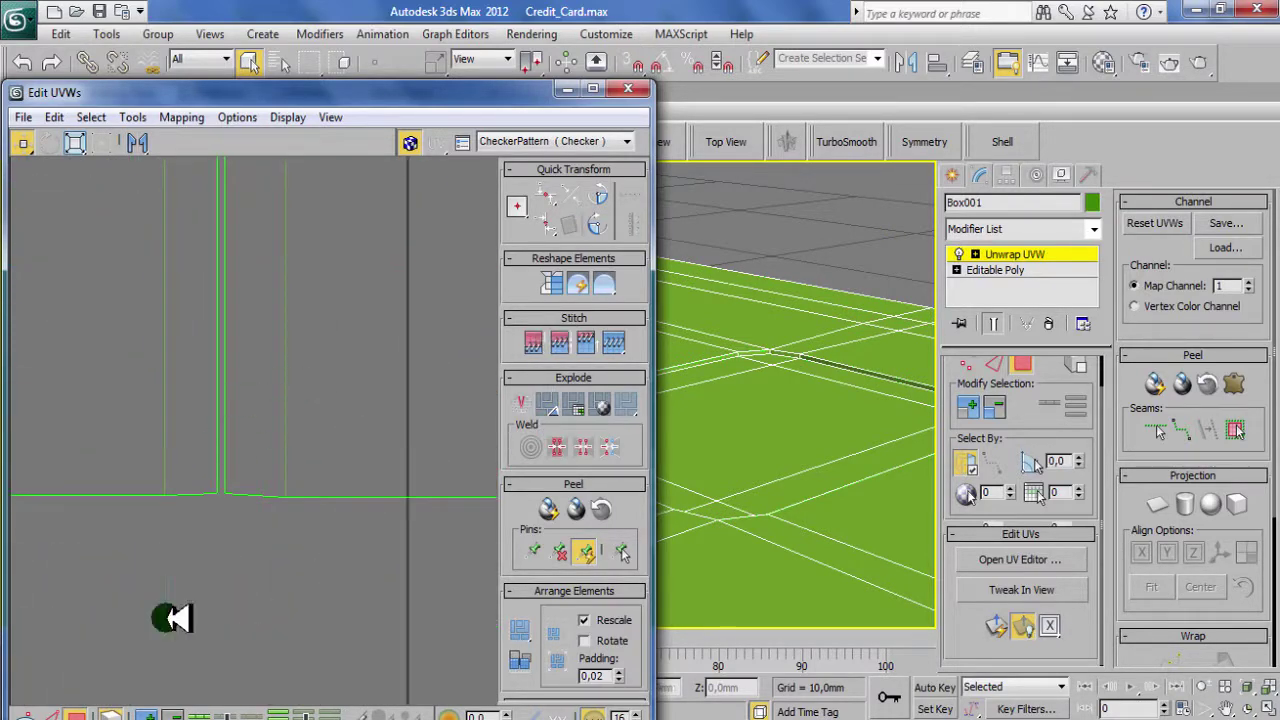
In edge mode, select the seam between two side pieces and stitch them together
key("2")
left_click(217, 500)
left_click(578, 287)
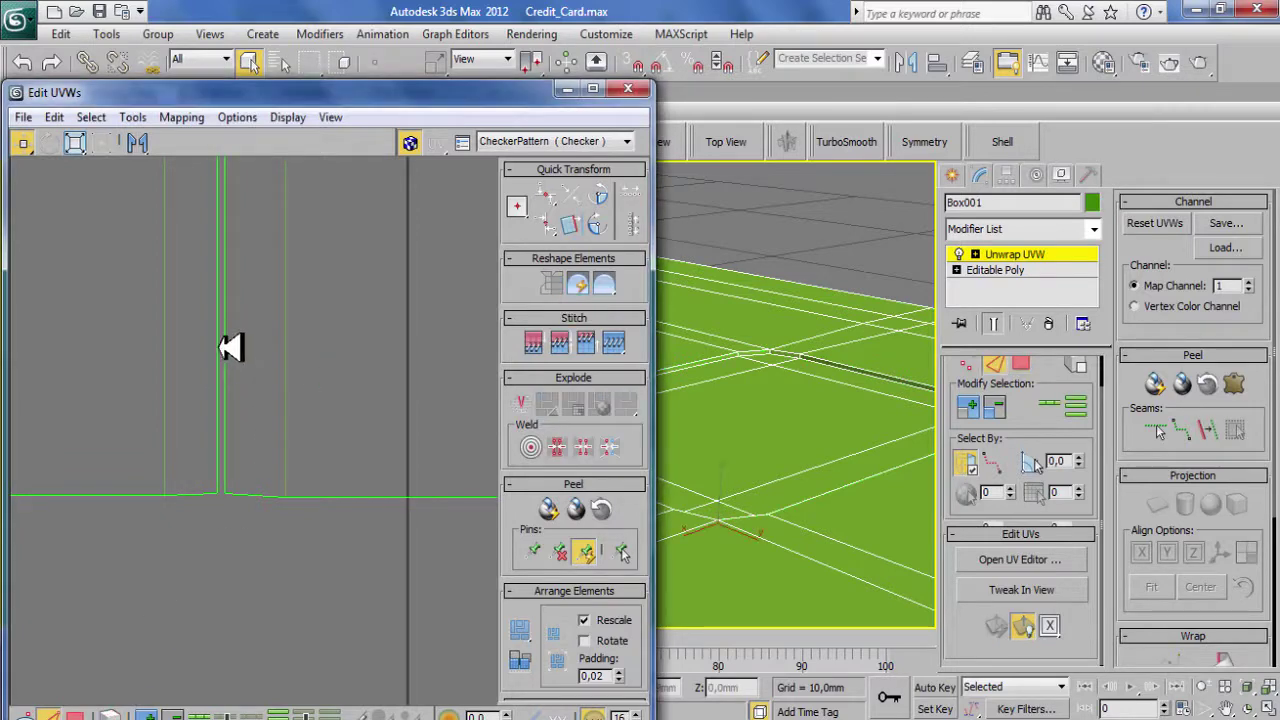
scroll(357, 391, "down", 2)
scroll(390, 360, "down", 2)
left_click(562, 343)
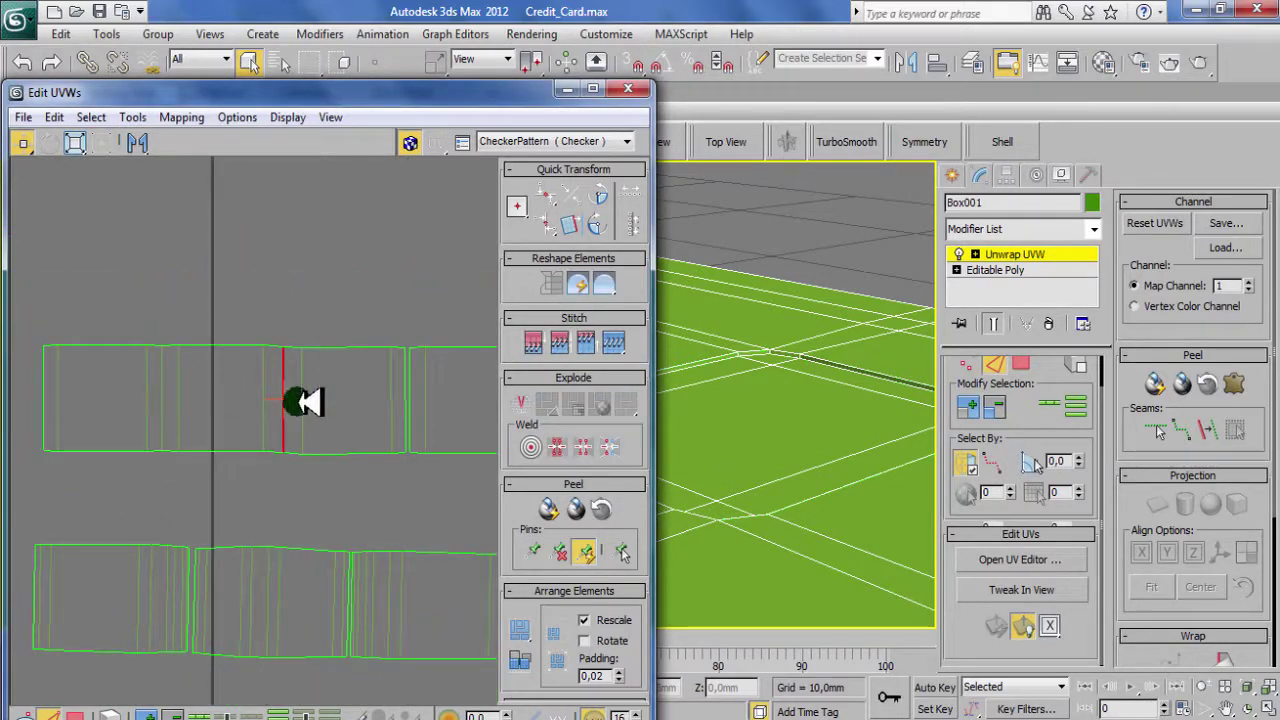
middle_click_drag(418, 388, 214, 408)
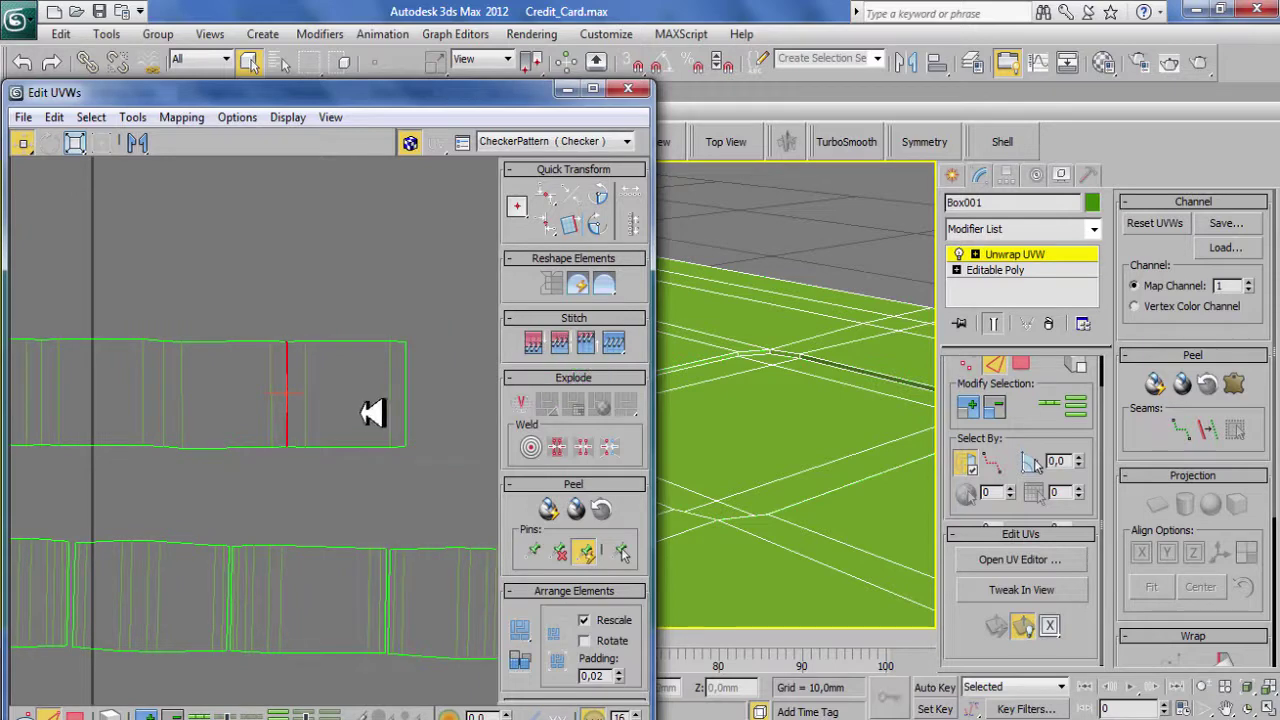
Stitch the lower pieces along their seam and select the joined lower strip
scroll(372, 413, "down", 2)
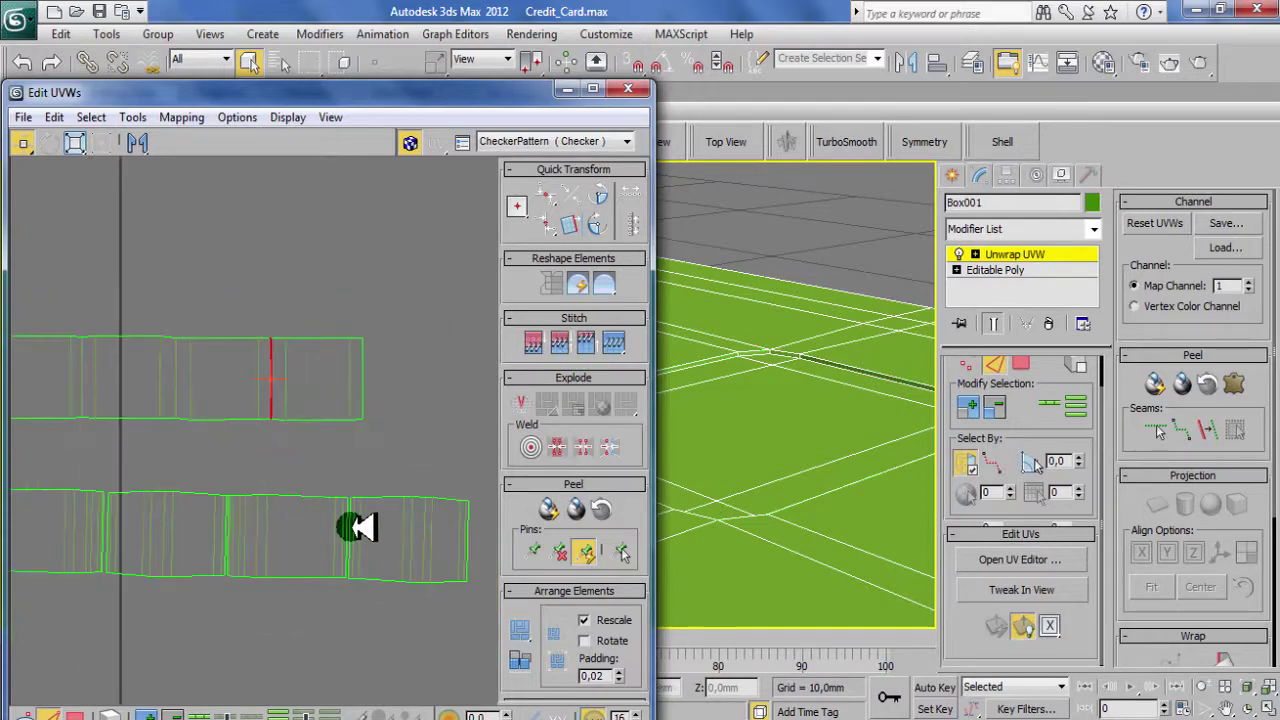
scroll(249, 474, "up", 2)
scroll(215, 498, "up", 4)
left_click(563, 342)
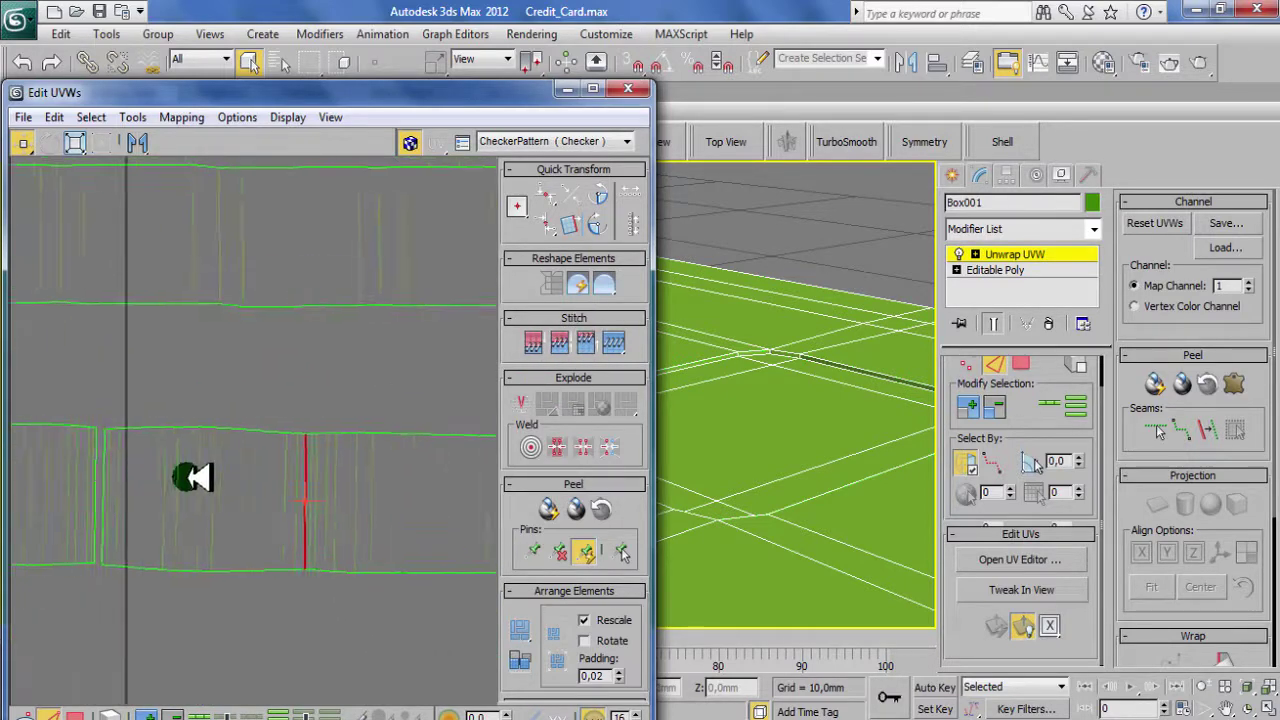
scroll(293, 350, "down", 3)
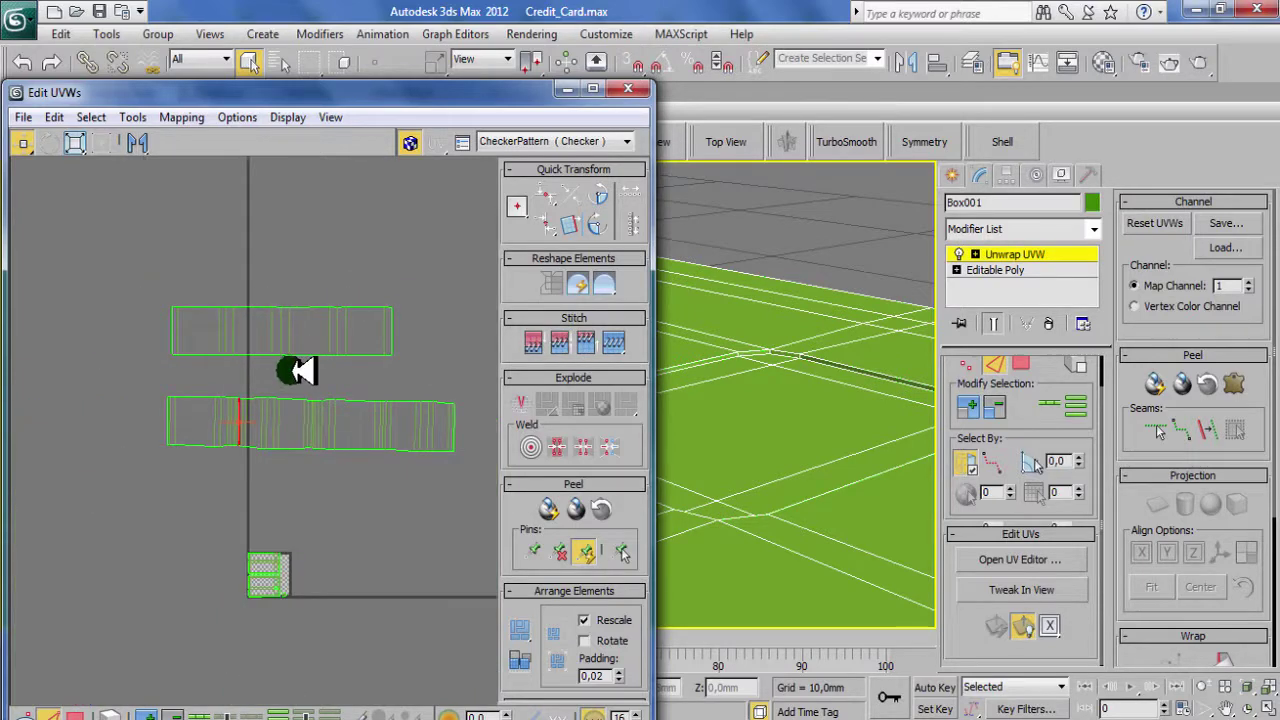
left_click(209, 423)
Select both stitched strips and squash them horizontally
left_click(262, 327, "ctrl")
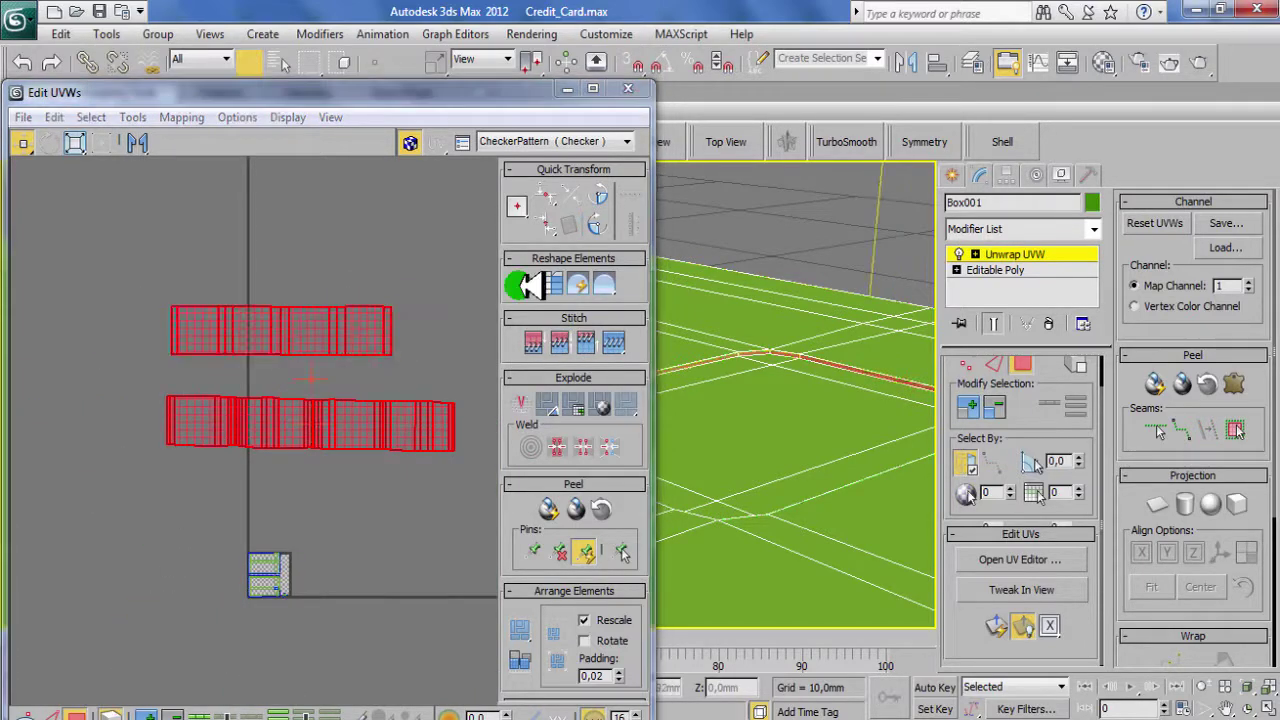
left_click(517, 150)
left_click_drag(300, 365, 205, 365)
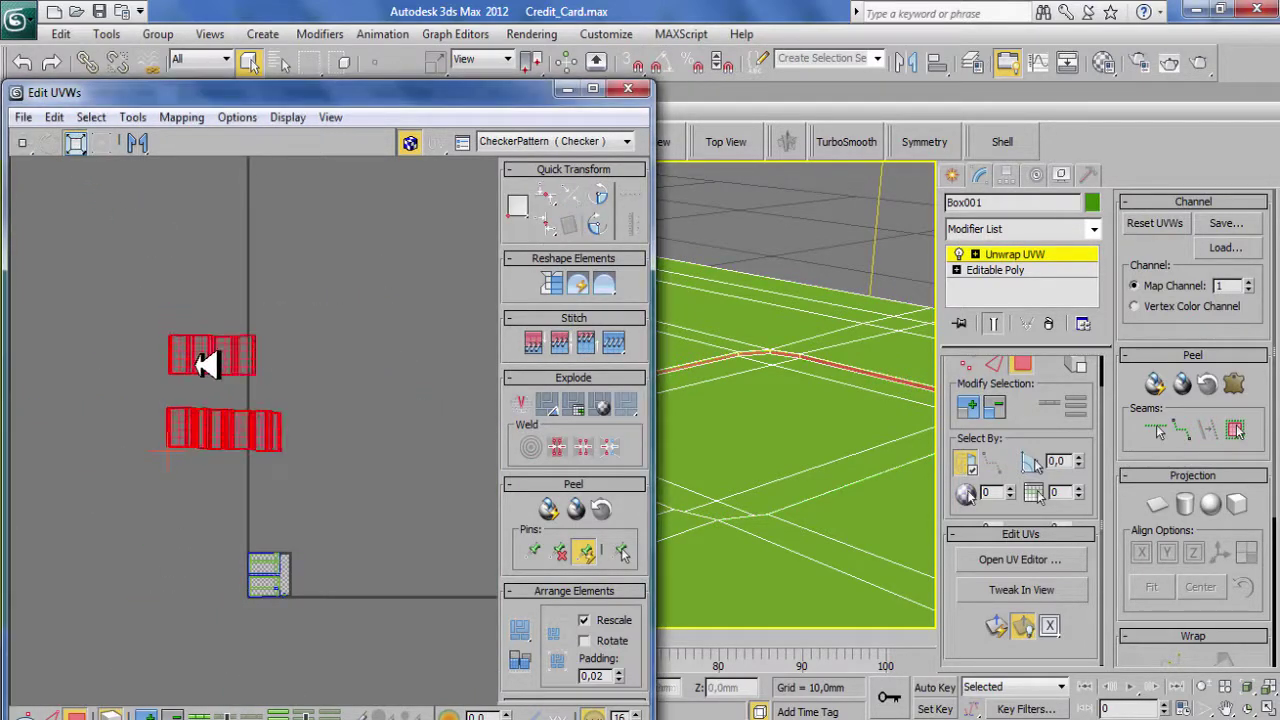
scroll(185, 445, "up", 2)
scroll(200, 480, "up", 2)
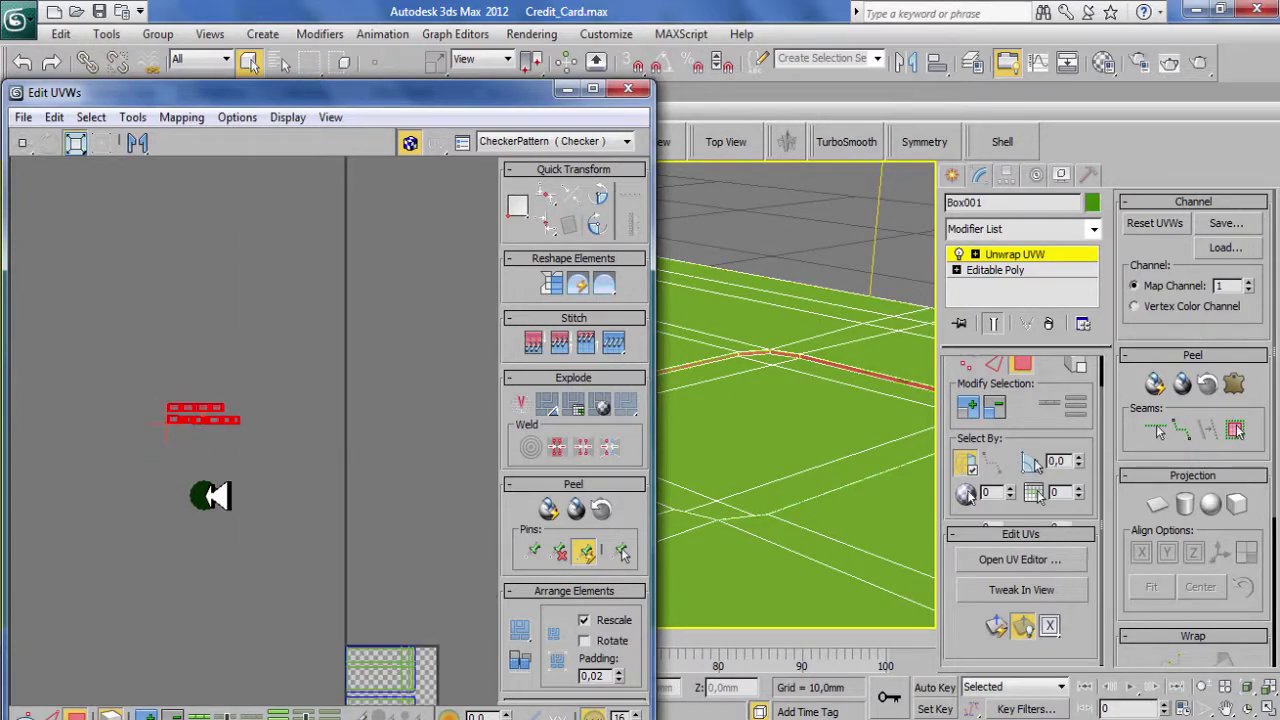
Move both strips beside the checker tile
left_click(22, 142)
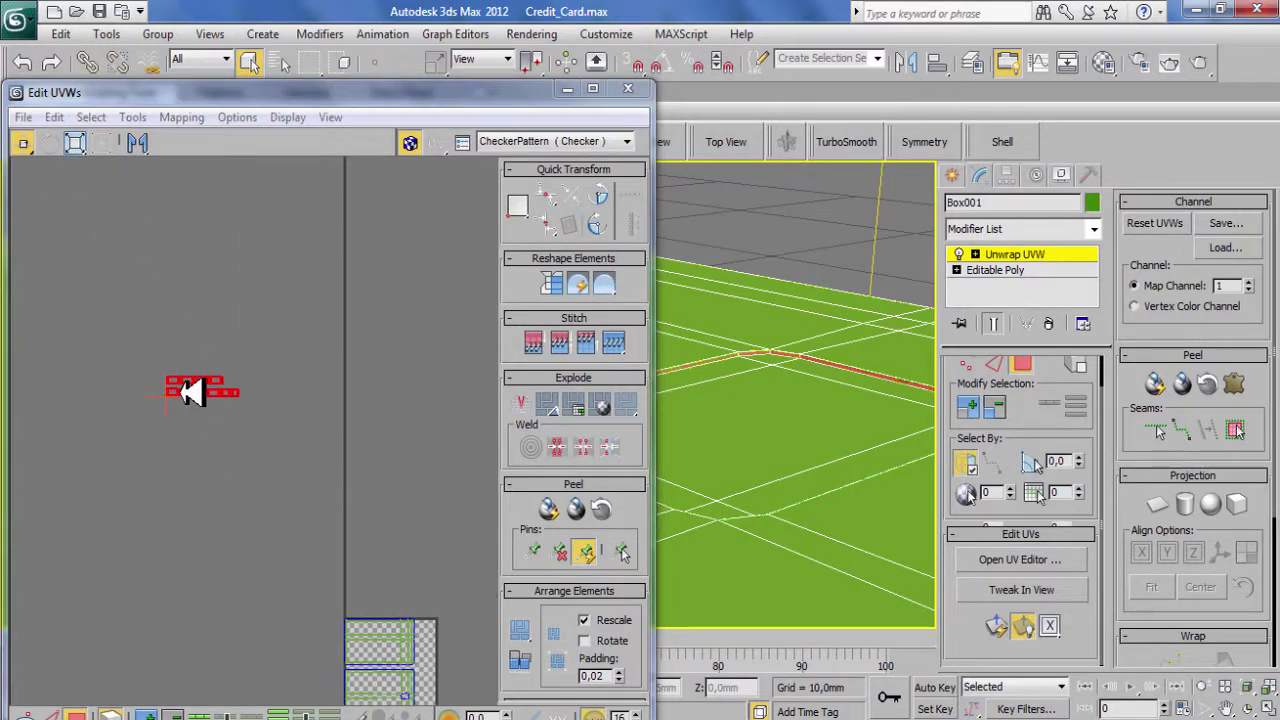
left_click_drag(185, 385, 263, 437)
scroll(120, 413, "up", 3)
scroll(122, 413, "up", 2)
left_click_drag(120, 405, 371, 491)
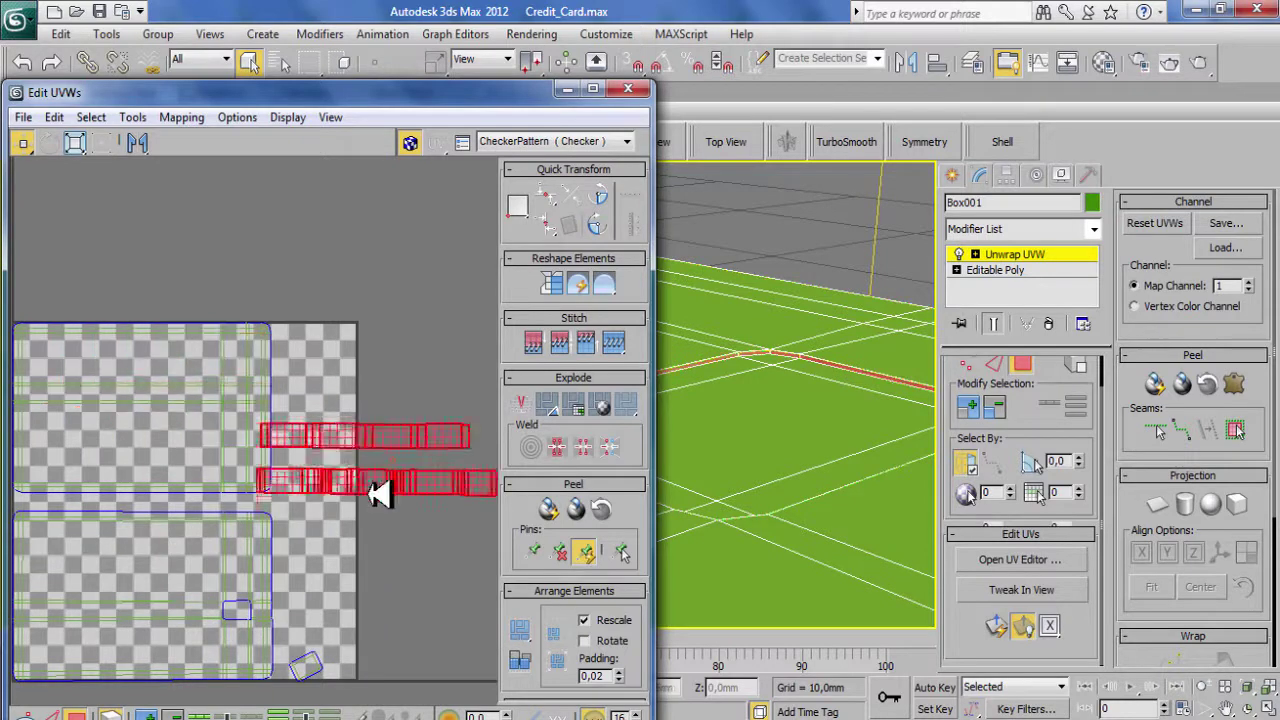
scroll(323, 491, "up", 1)
scroll(305, 481, "up", 2)
scroll(280, 520, "up", 2)
scroll(331, 403, "up", 2)
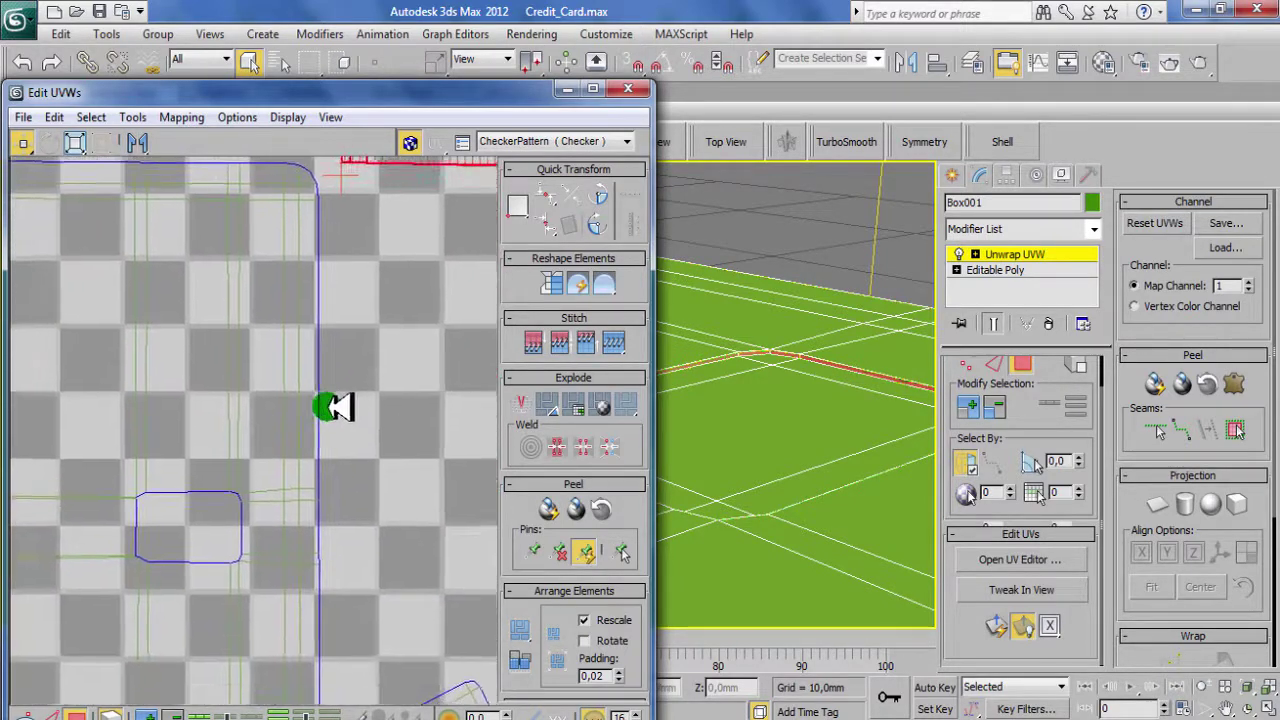
scroll(346, 374, "up", 1)
scroll(271, 457, "up", 2)
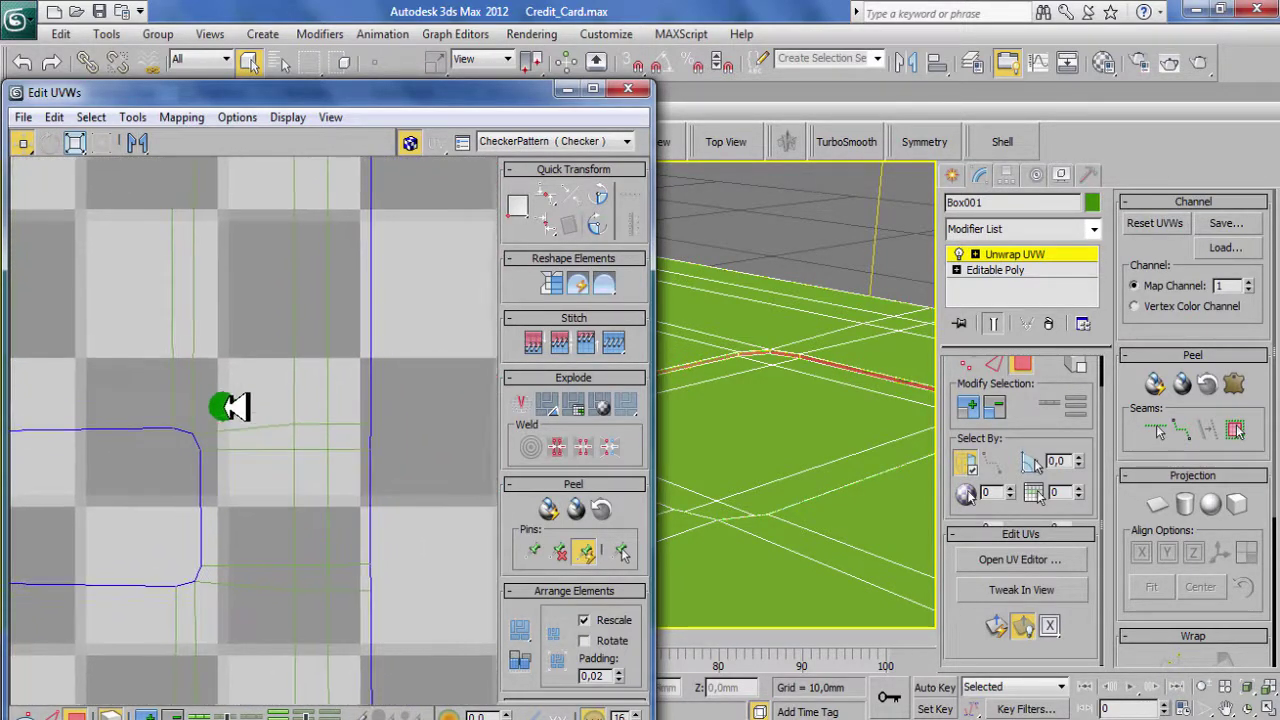
scroll(229, 400, "down", 2)
scroll(217, 349, "down", 2)
scroll(395, 530, "down", 1)
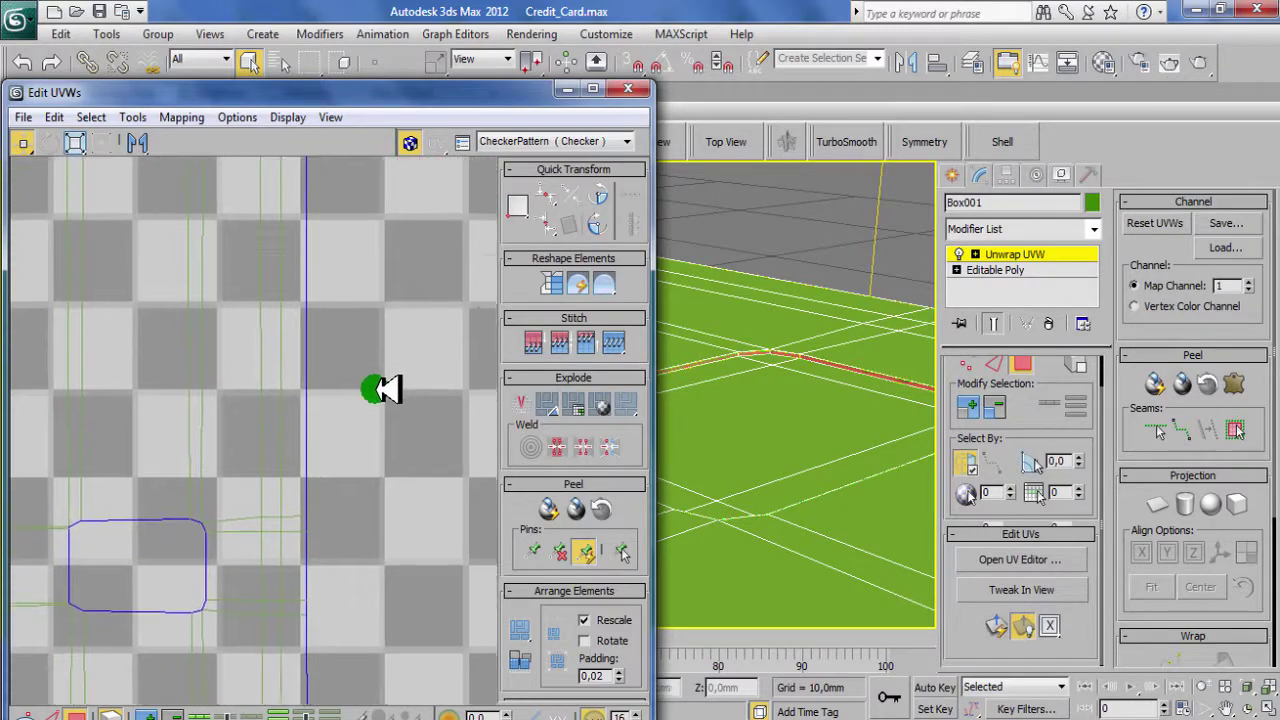
mouse_move(380, 386)
middle_mouse_down()
mouse_move(363, 320)
mouse_move(249, 357)
mouse_move(310, 325)
middle_mouse_up()
scroll(243, 586, "down", 3)
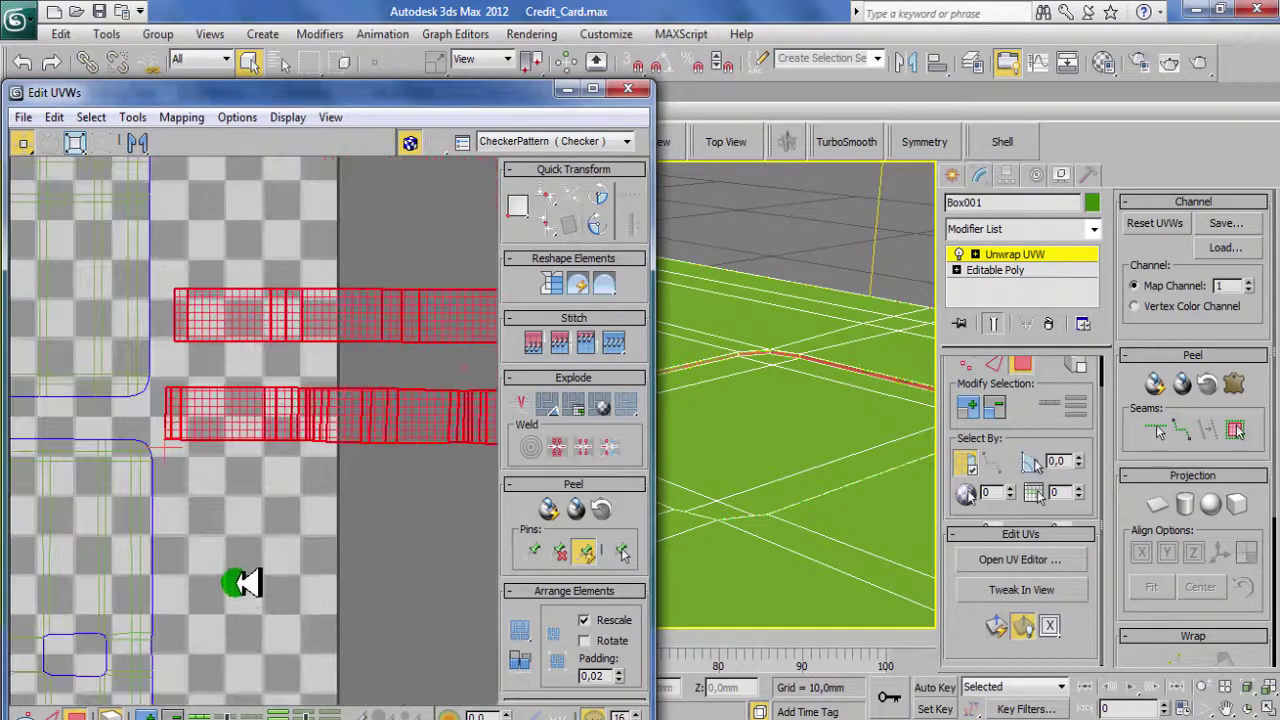
scroll(235, 400, "down", 1)
scroll(238, 403, "up", 1)
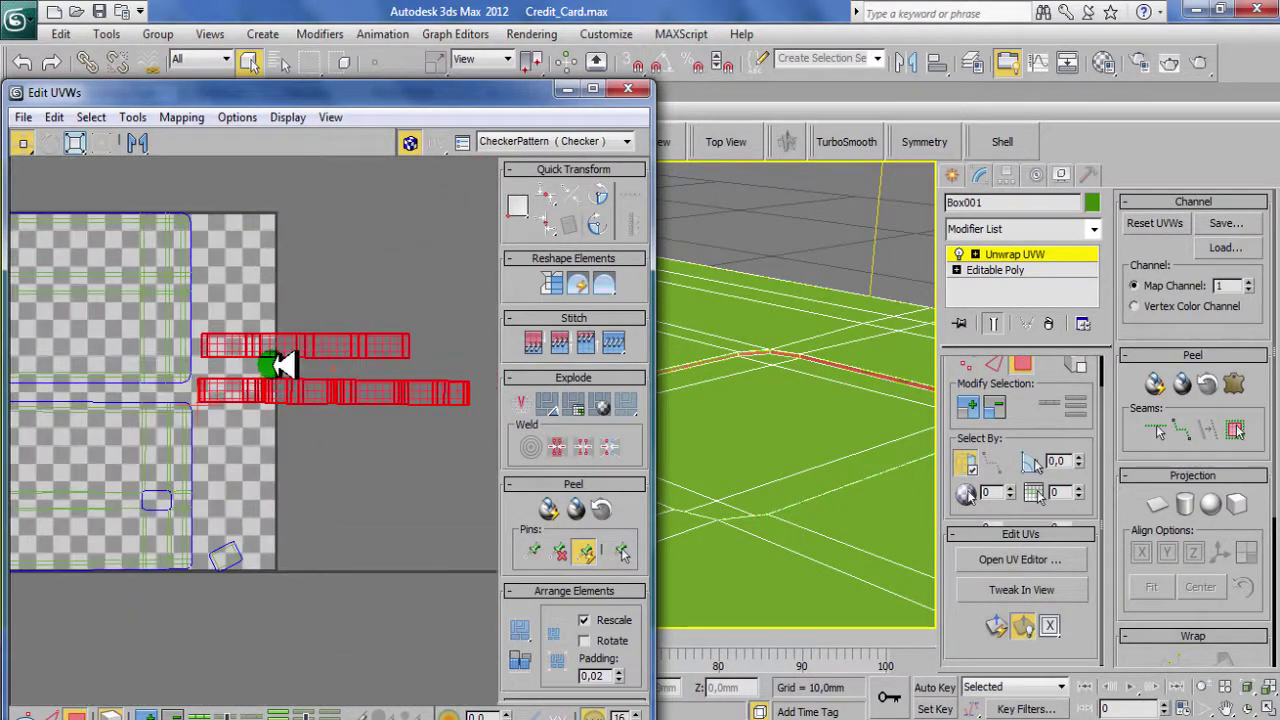
Separate the upper strip from the lower one and shift it left
mouse_move(298, 346)
left_mouse_down()
mouse_move(296, 262)
mouse_move(320, 355)
left_mouse_up()
left_click(66, 141)
key("w")
left_click_drag(318, 268, 250, 268)
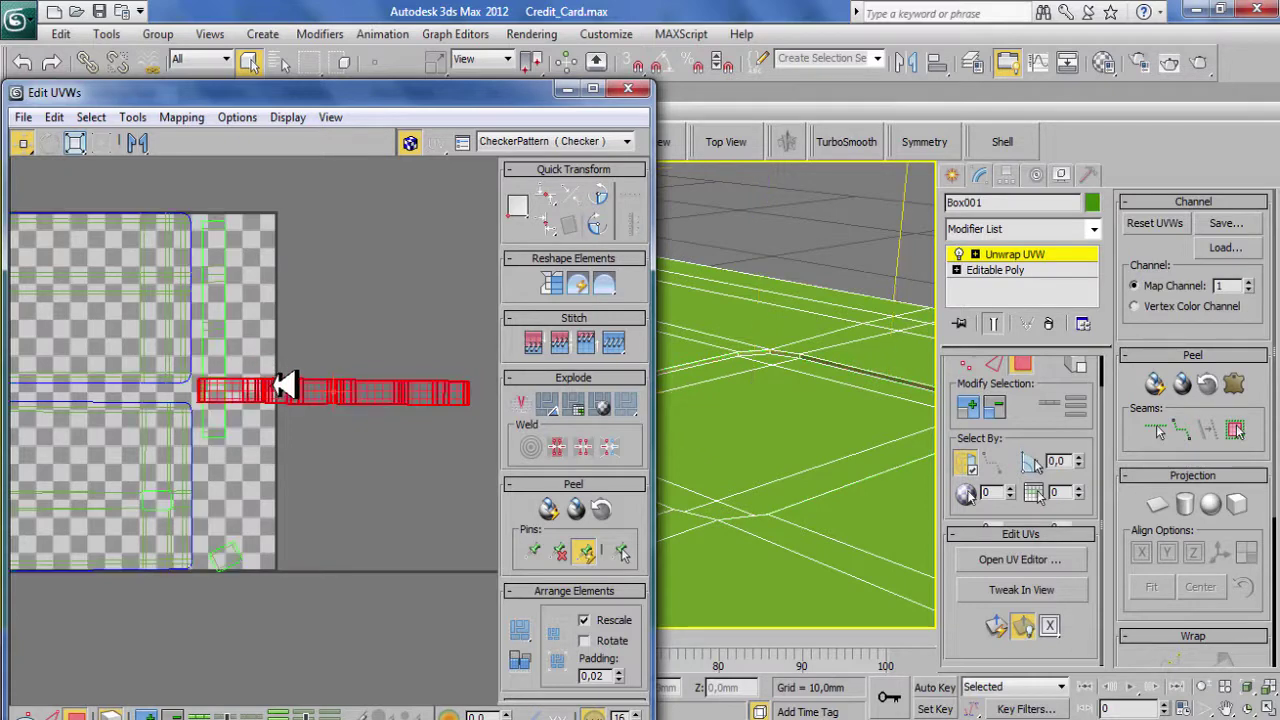
Rotate the strip about 90° upright, place it on the tile's right edge and narrow it
left_click(88, 148)
left_click_drag(330, 395, 345, 513)
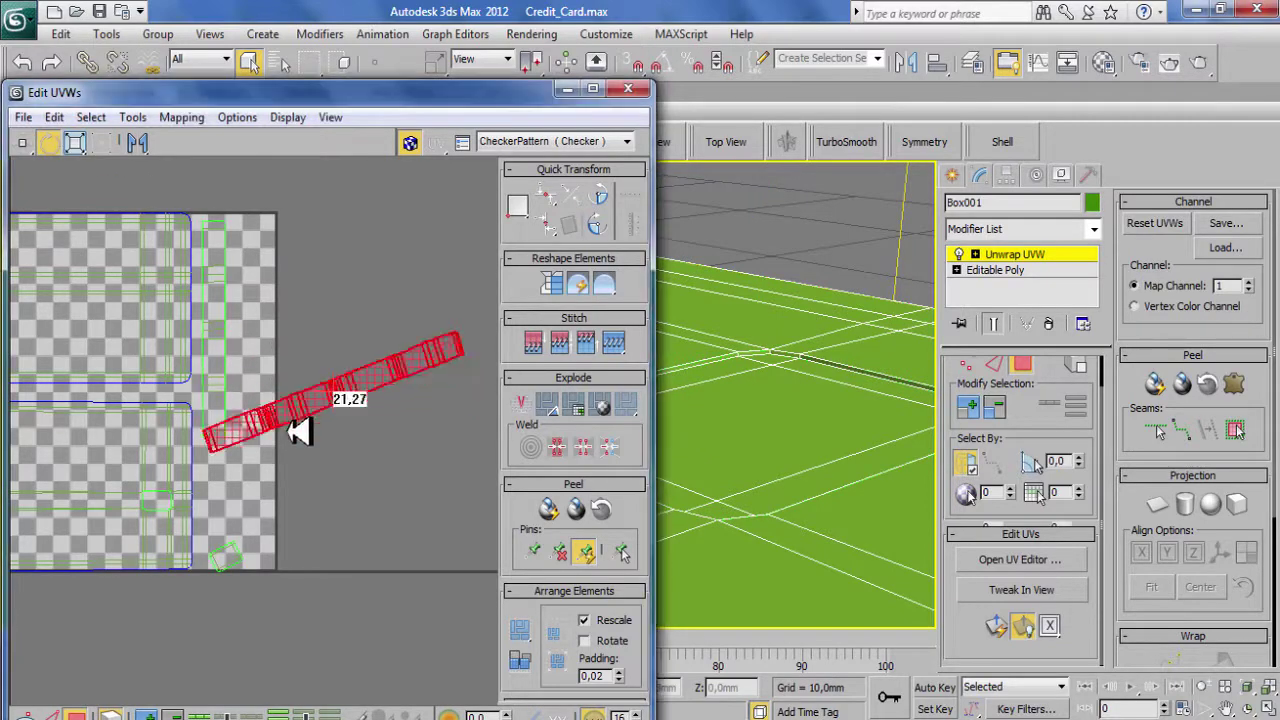
left_click(40, 152)
mouse_move(346, 374)
left_mouse_down()
mouse_move(262, 350)
mouse_move(262, 390)
left_mouse_up()
left_click(65, 160)
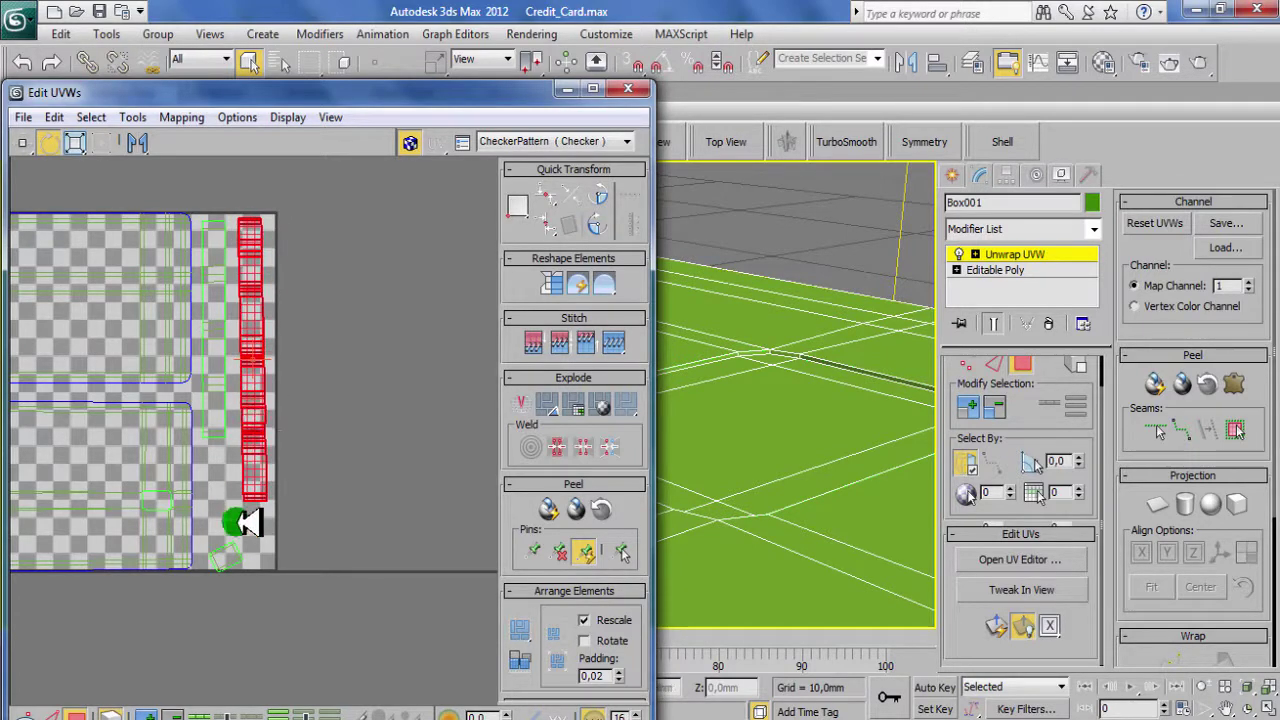
scroll(248, 522, "up", 3)
Select the small tilted card-face piece and zoom in on it
left_click(200, 588)
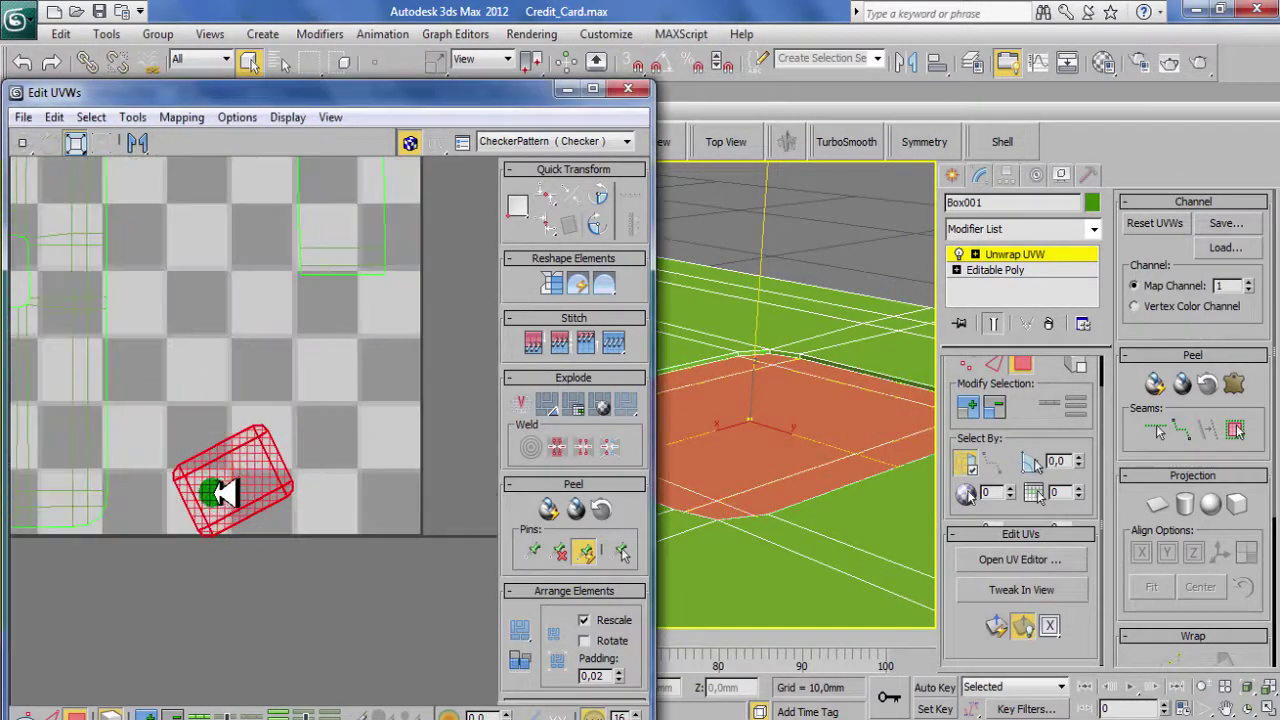
left_click(40, 140)
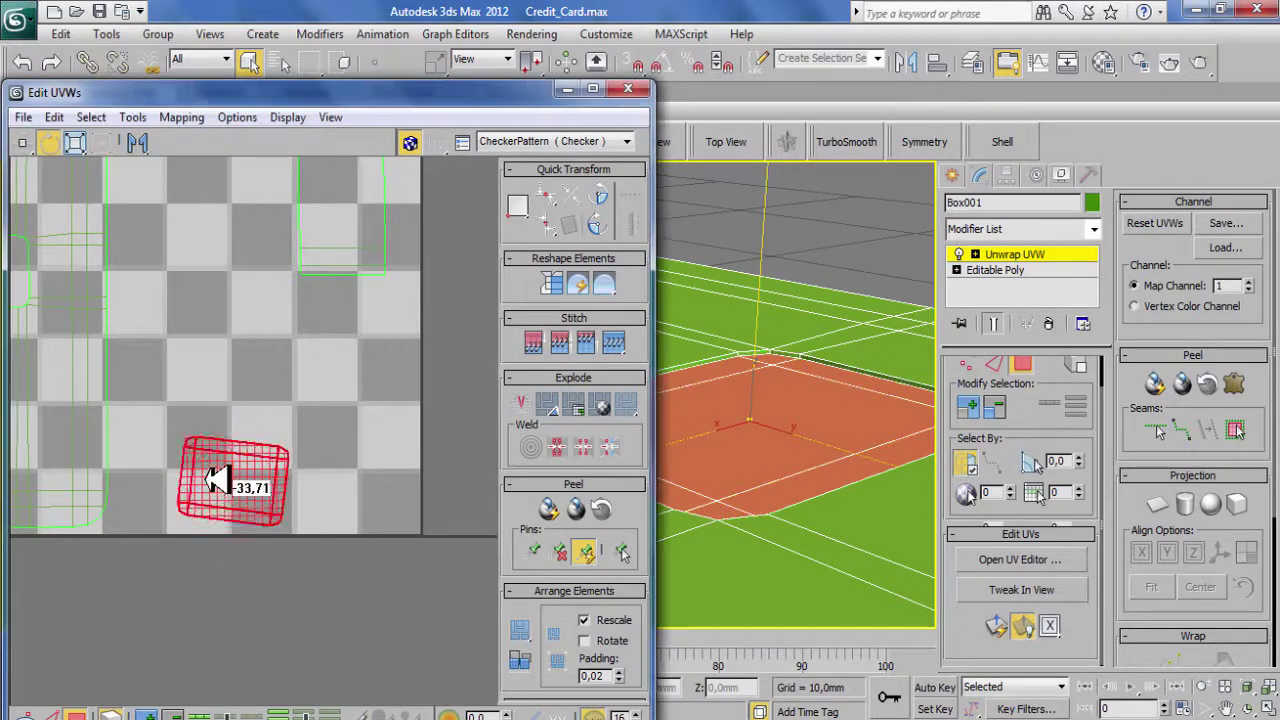
mouse_move(243, 514)
left_mouse_down()
mouse_move(270, 490)
mouse_move(290, 410)
left_mouse_up()
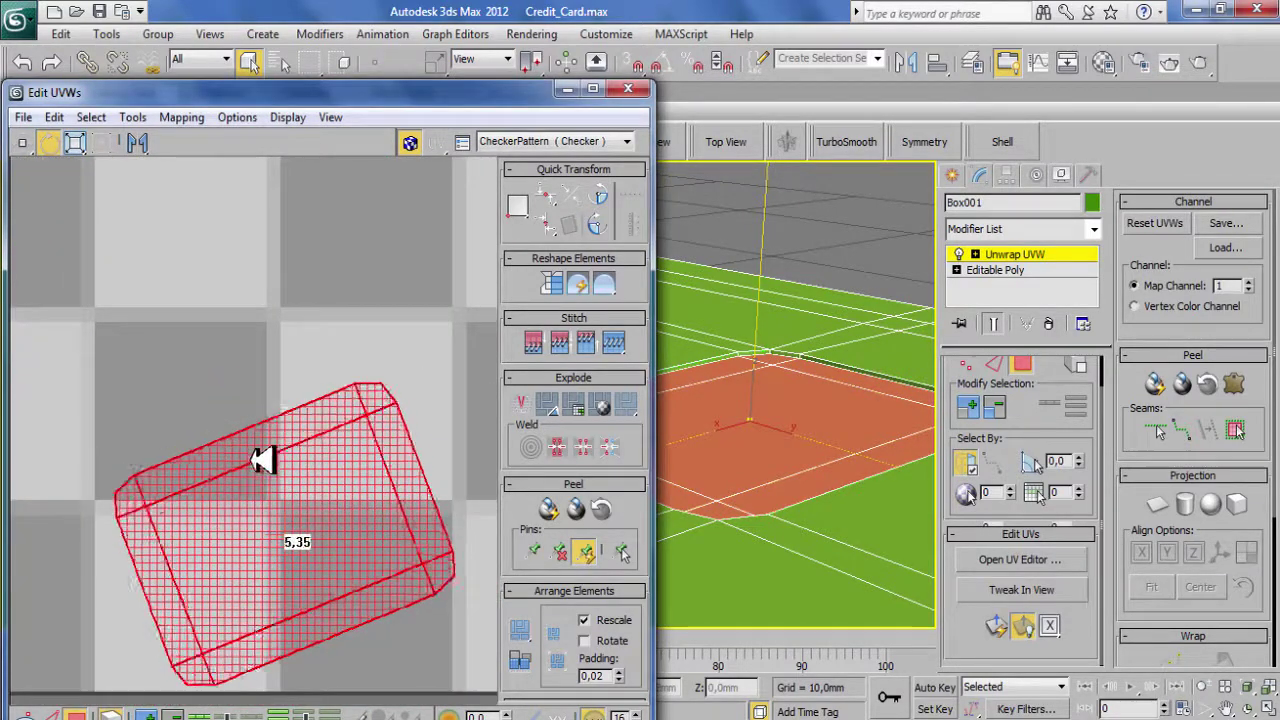
scroll(277, 466, "up", 2)
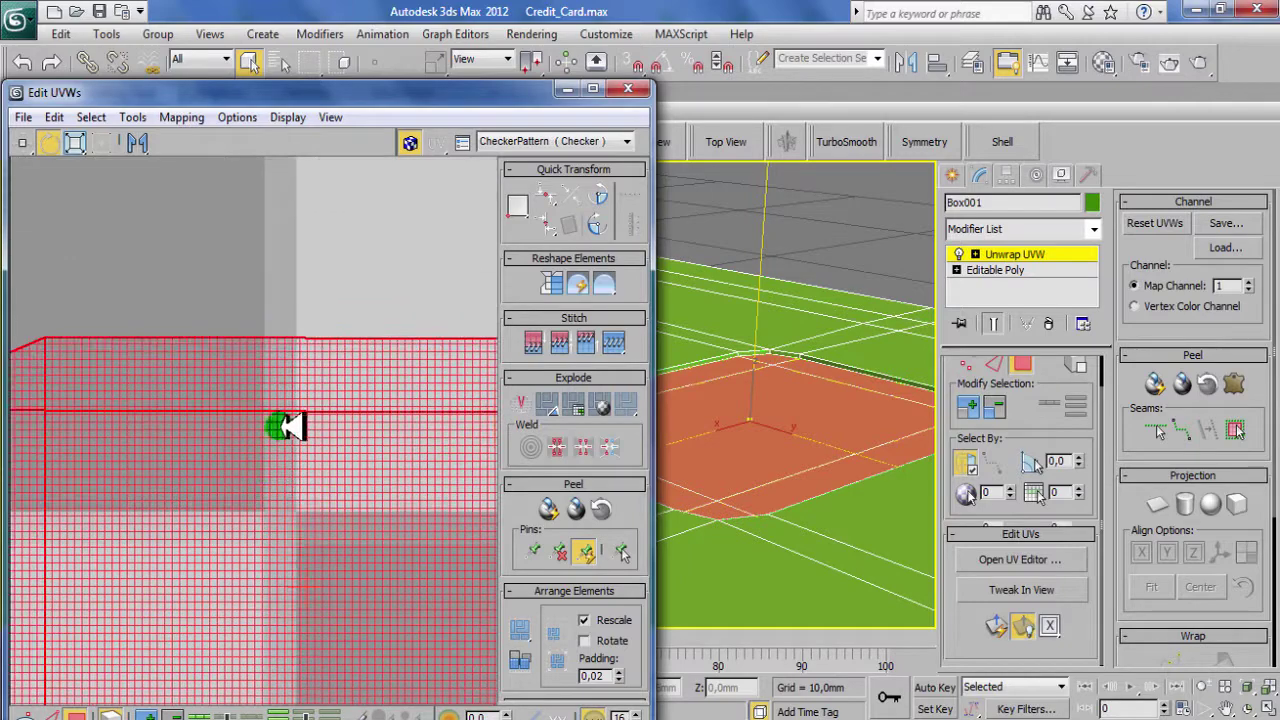
scroll(277, 465, "up", 1)
scroll(277, 463, "up", 2)
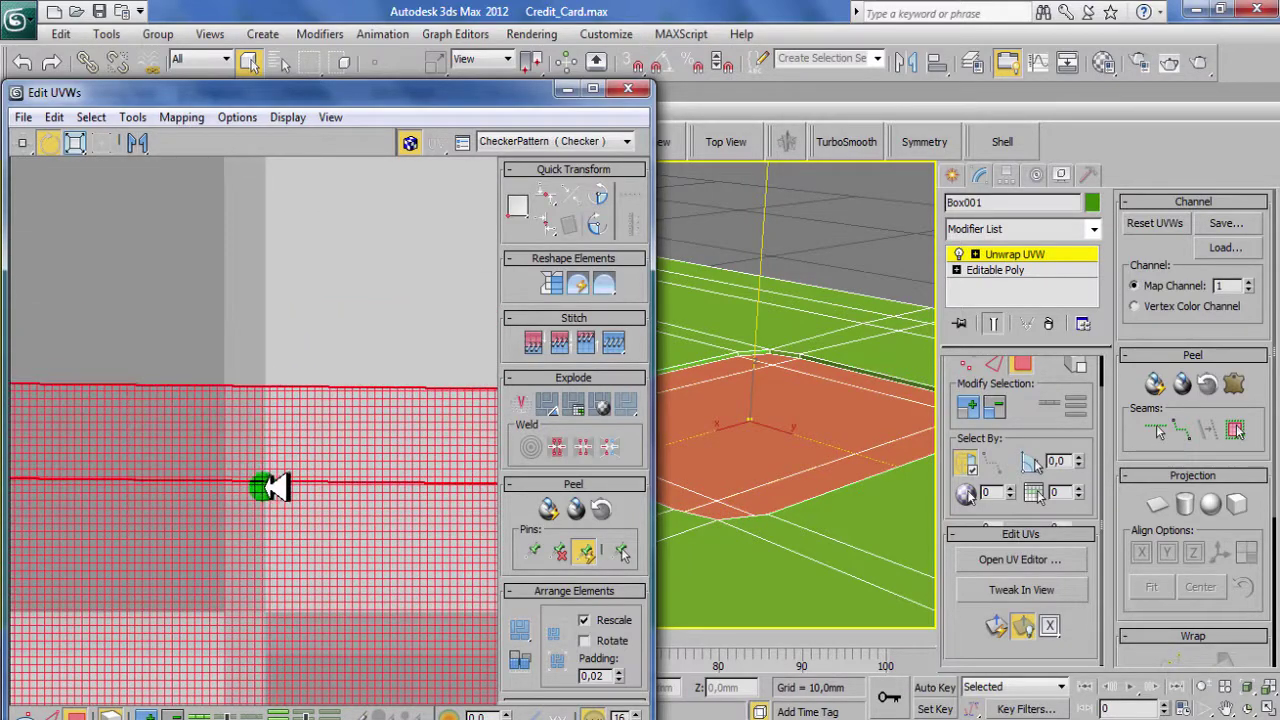
scroll(272, 549, "down", 3)
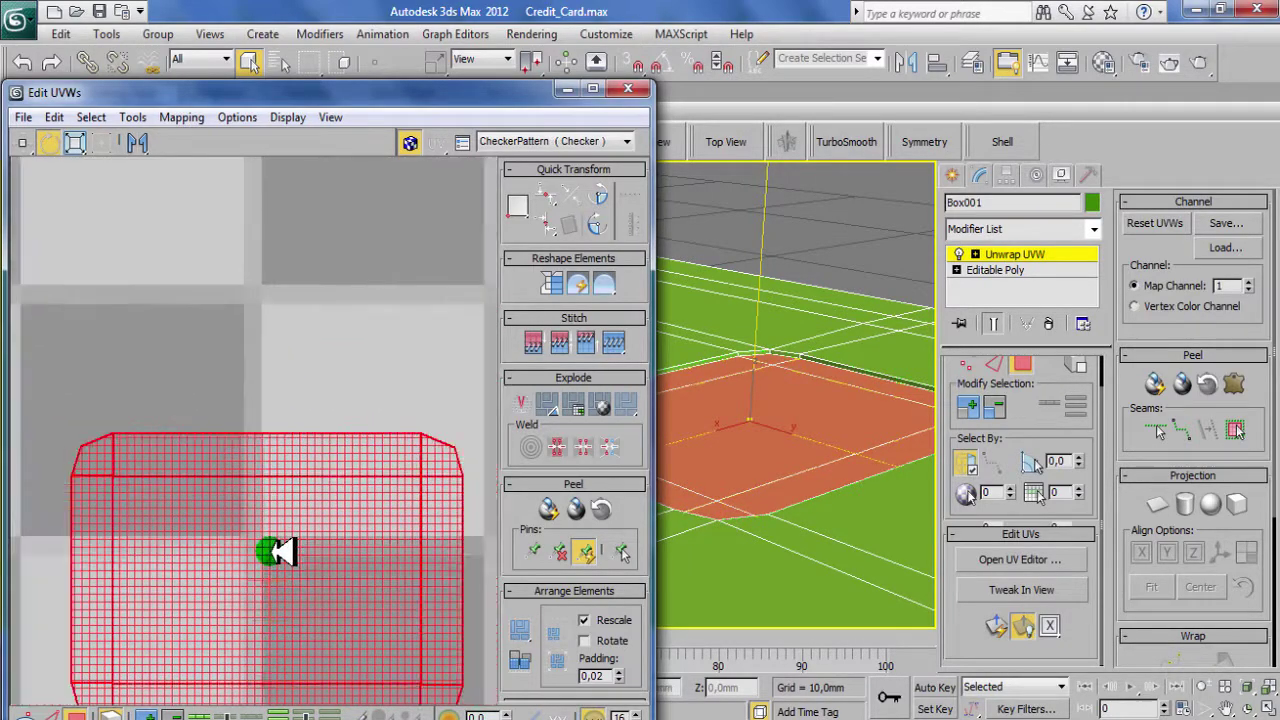
scroll(271, 549, "up", 1)
scroll(251, 511, "up", 1)
scroll(171, 494, "down", 2)
scroll(345, 432, "down", 1)
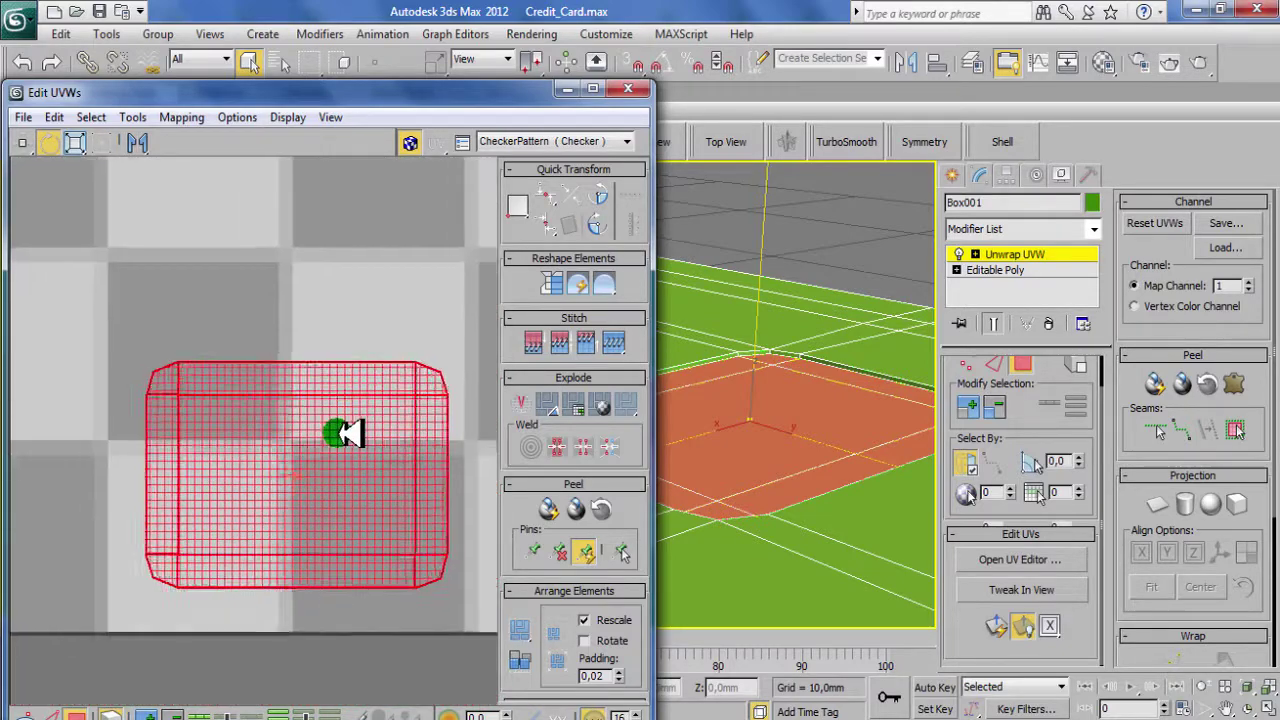
scroll(345, 432, "down", 2)
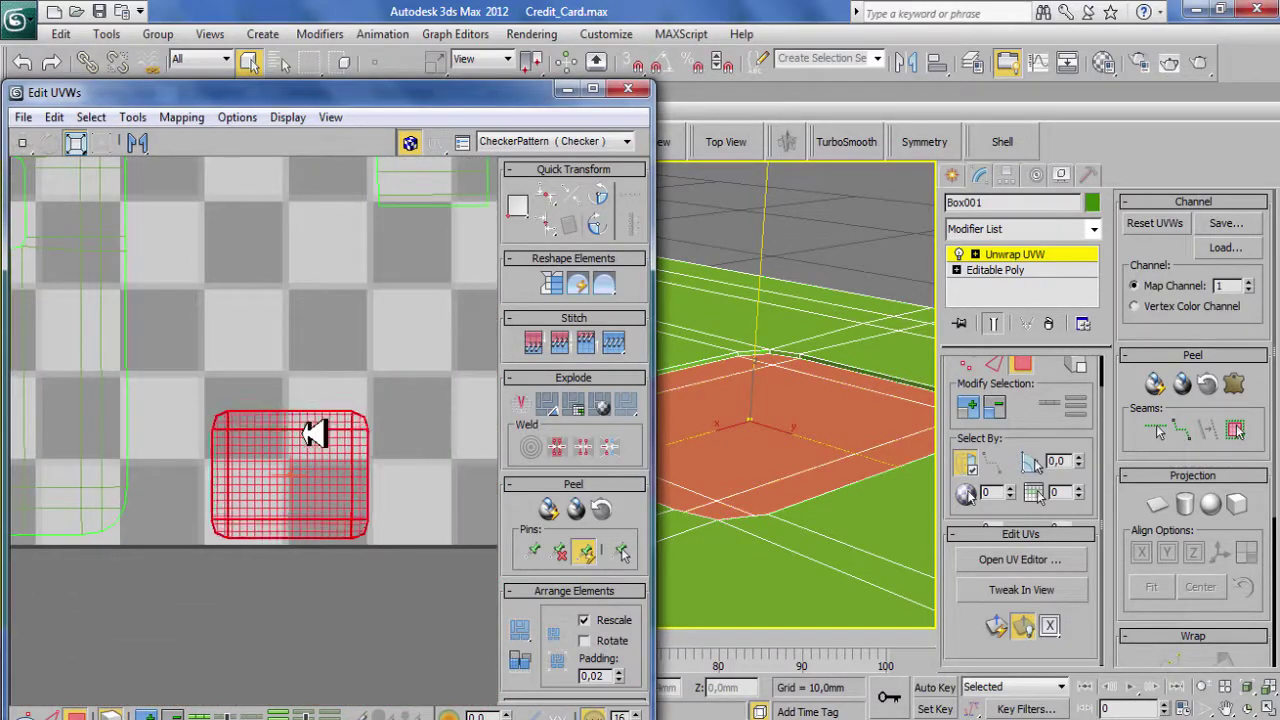
Scale the card-face UV island up to fit the checker and move the thin side strip left
mouse_move(315, 433)
left_mouse_down()
mouse_move(380, 360)
mouse_move(180, 235)
left_mouse_up()
scroll(375, 380, "down", 2)
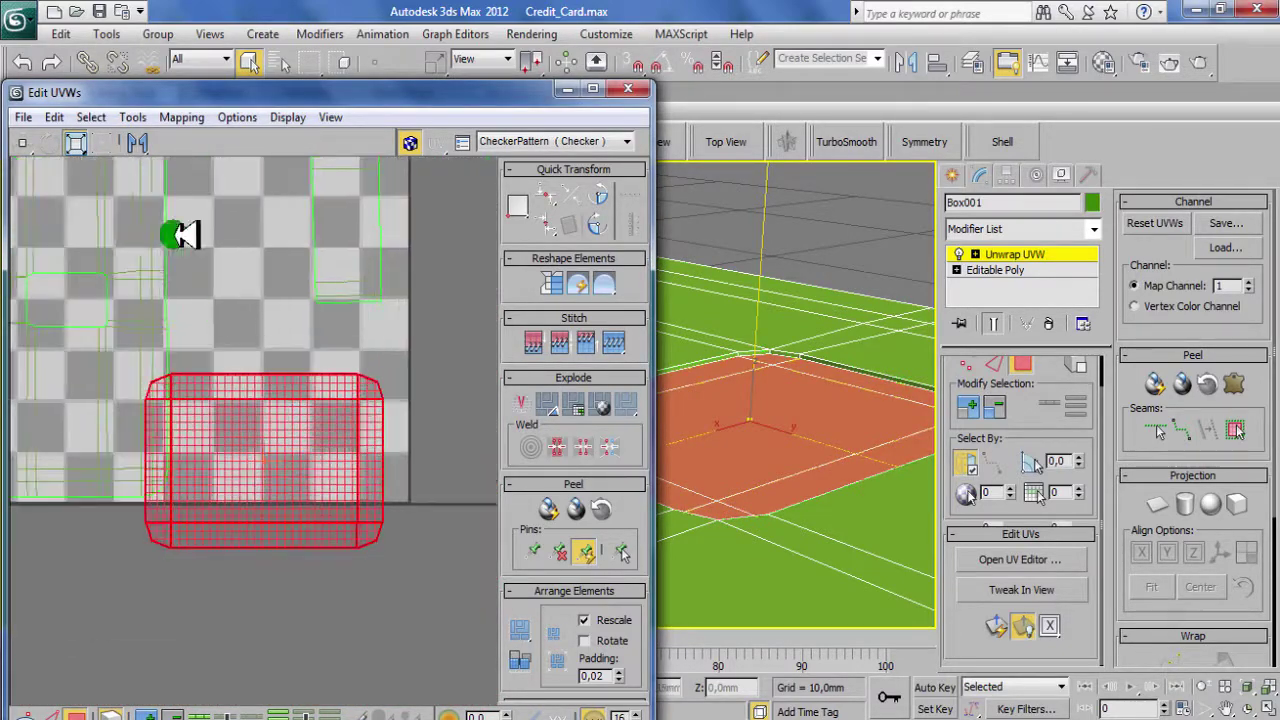
mouse_move(186, 366)
left_mouse_down()
mouse_move(243, 349)
mouse_move(234, 337)
left_mouse_up()
scroll(250, 397, "down", 1)
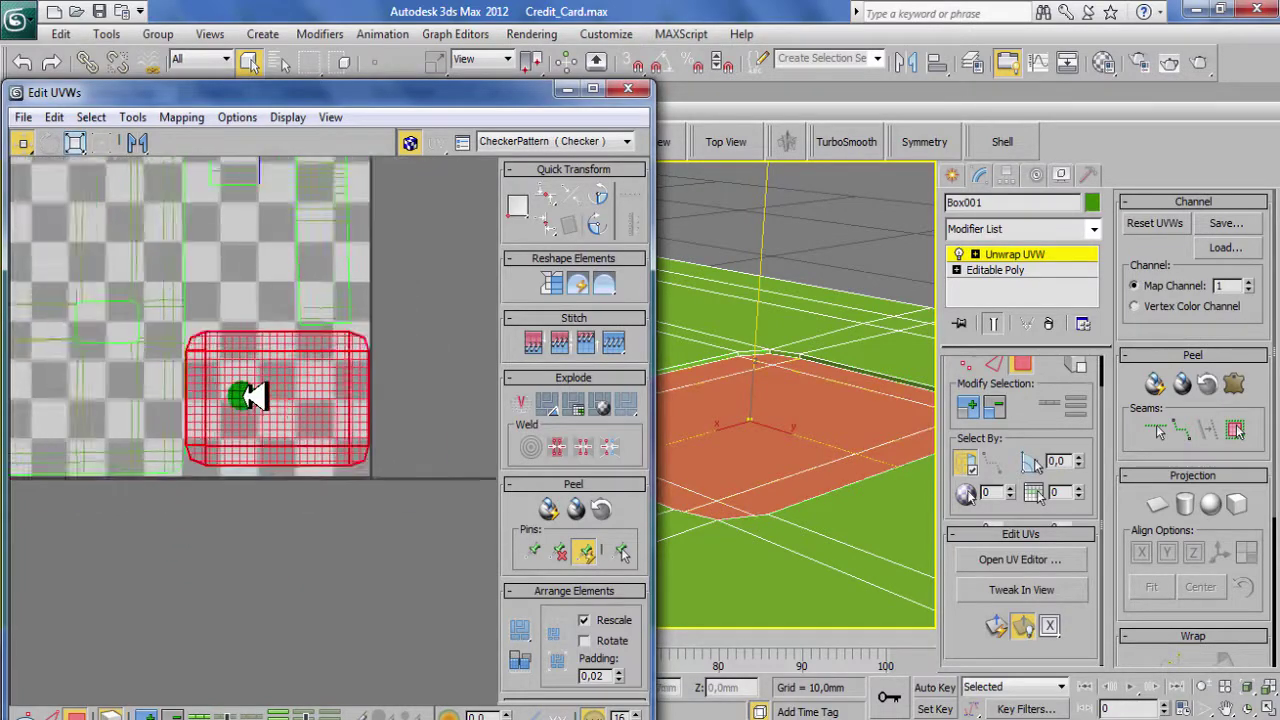
scroll(250, 397, "down", 2)
middle_click_drag(243, 337, 257, 457)
scroll(230, 400, "up", 3)
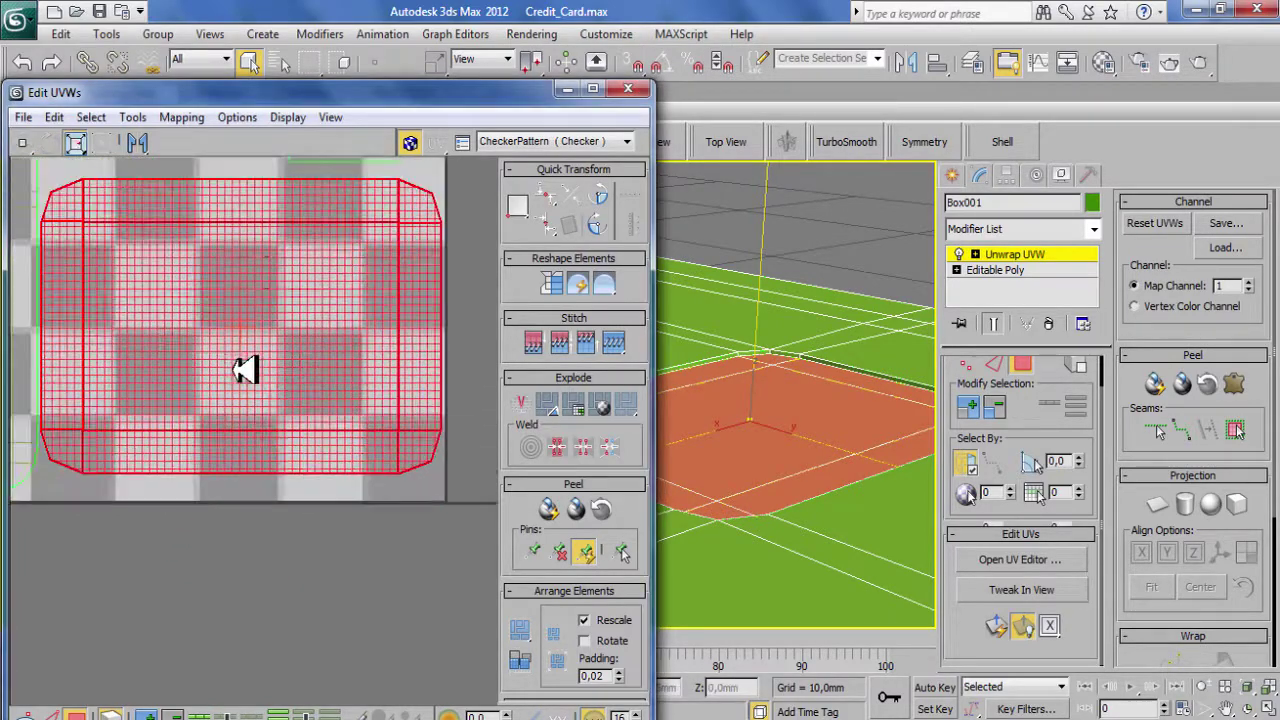
scroll(255, 283, "up", 1)
scroll(188, 360, "up", 2)
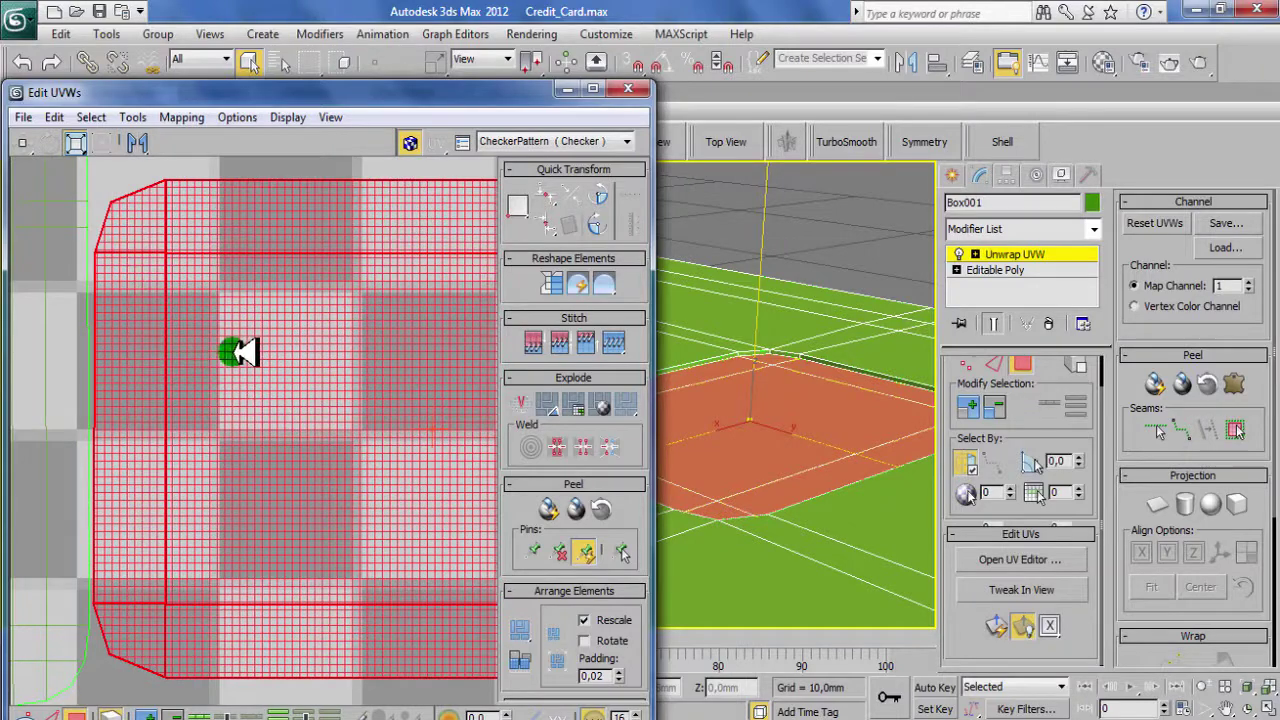
left_click_drag(268, 349, 320, 374)
scroll(320, 374, "down", 1)
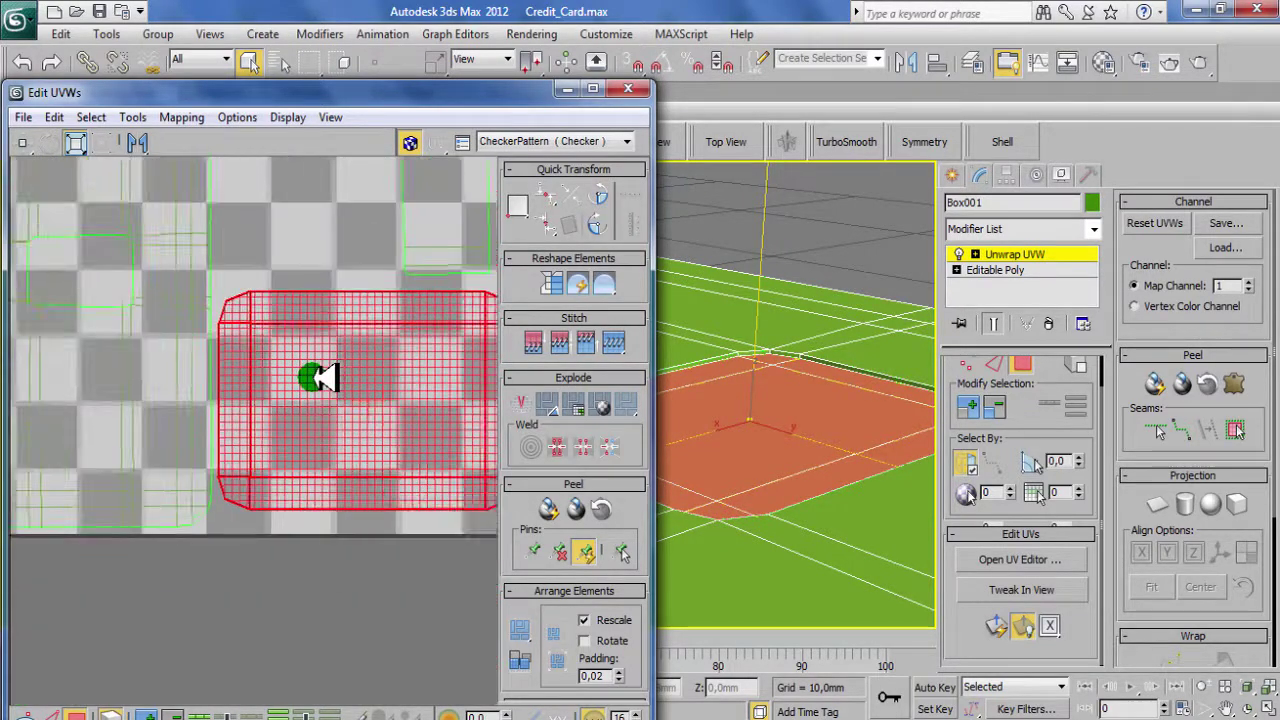
scroll(288, 384, "down", 1)
scroll(270, 430, "up", 1)
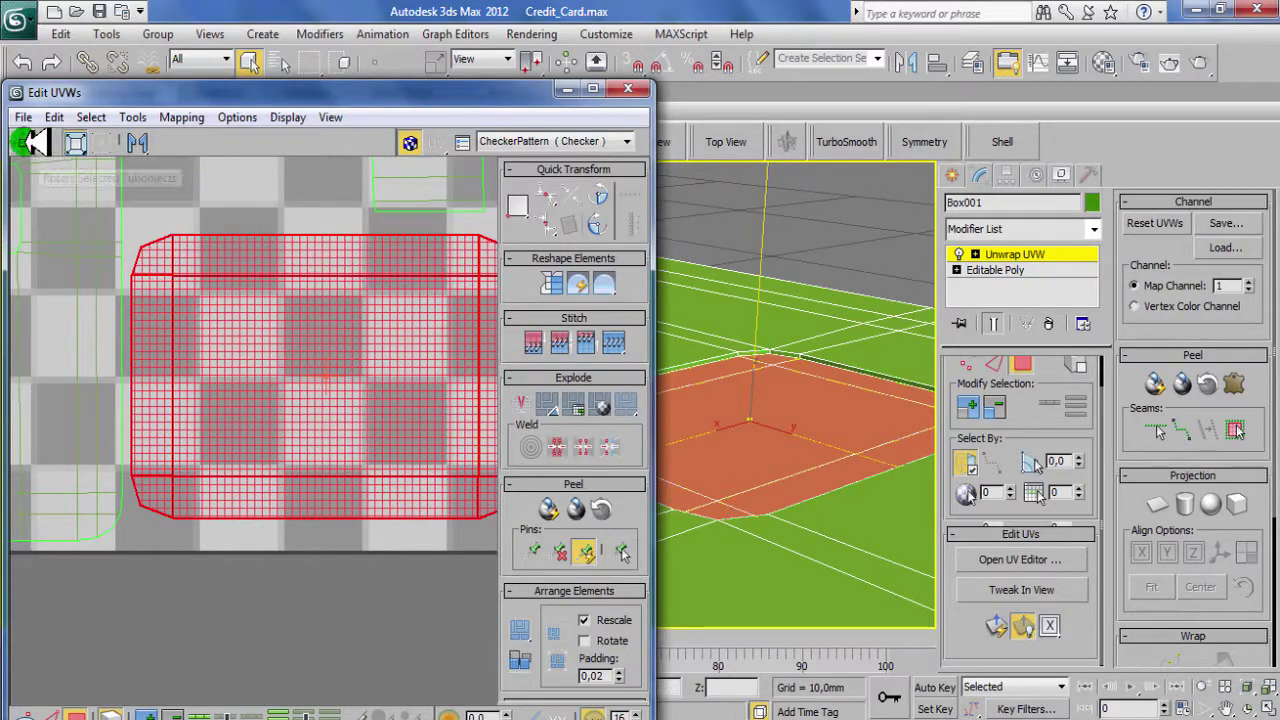
middle_click_drag(325, 287, 257, 337)
scroll(268, 360, "down", 1)
scroll(268, 390, "down", 5)
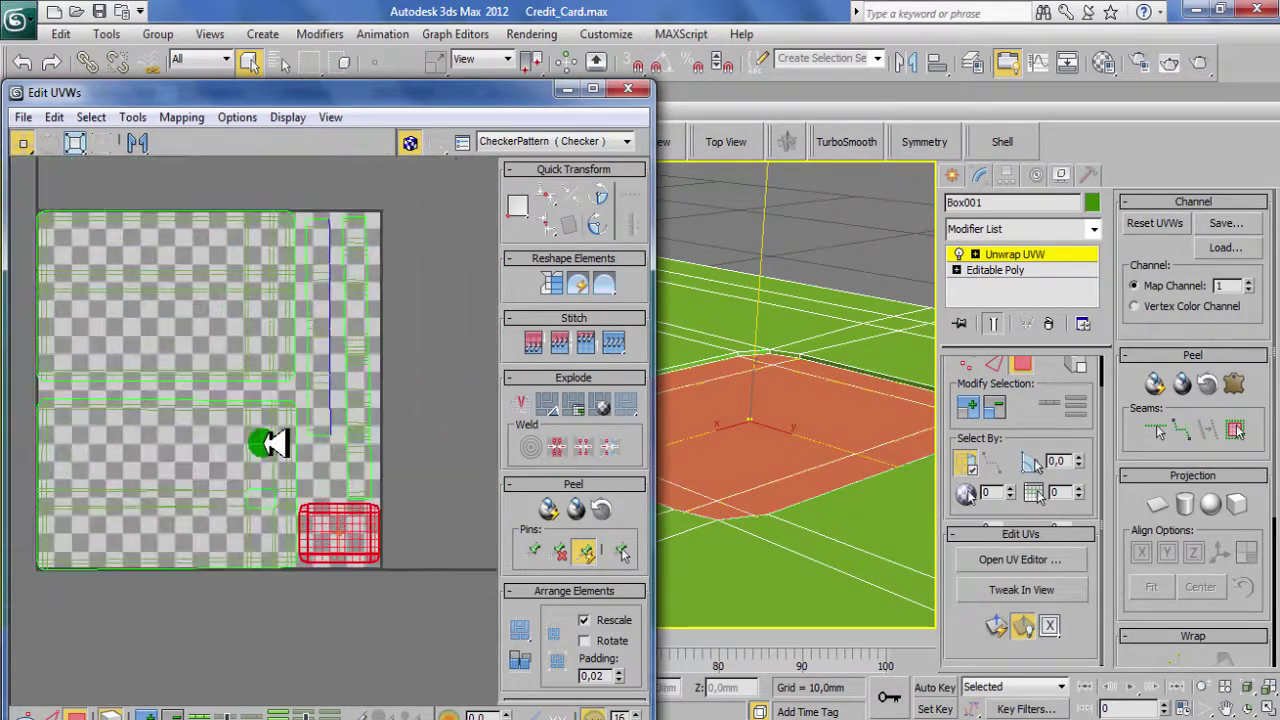
left_click(362, 343)
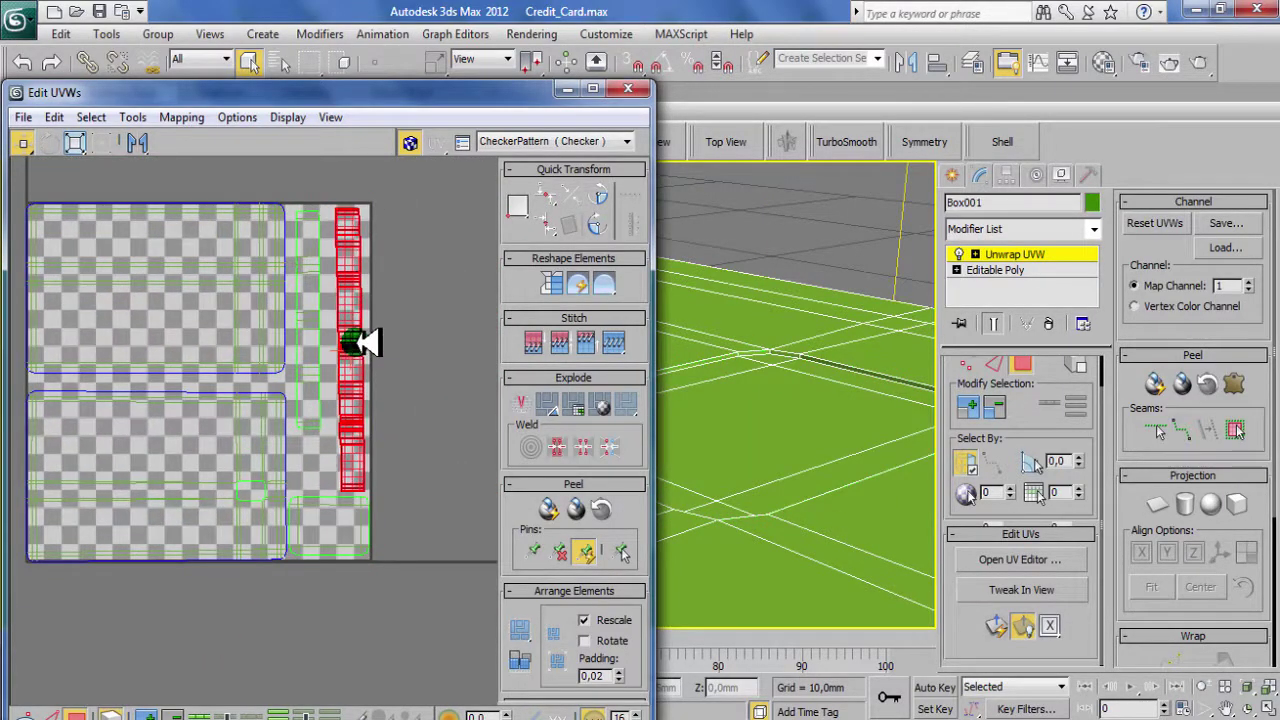
left_click_drag(366, 337, 323, 337)
In Top view, select all the card's faces and rotate the UV layout about 180°
key("t")
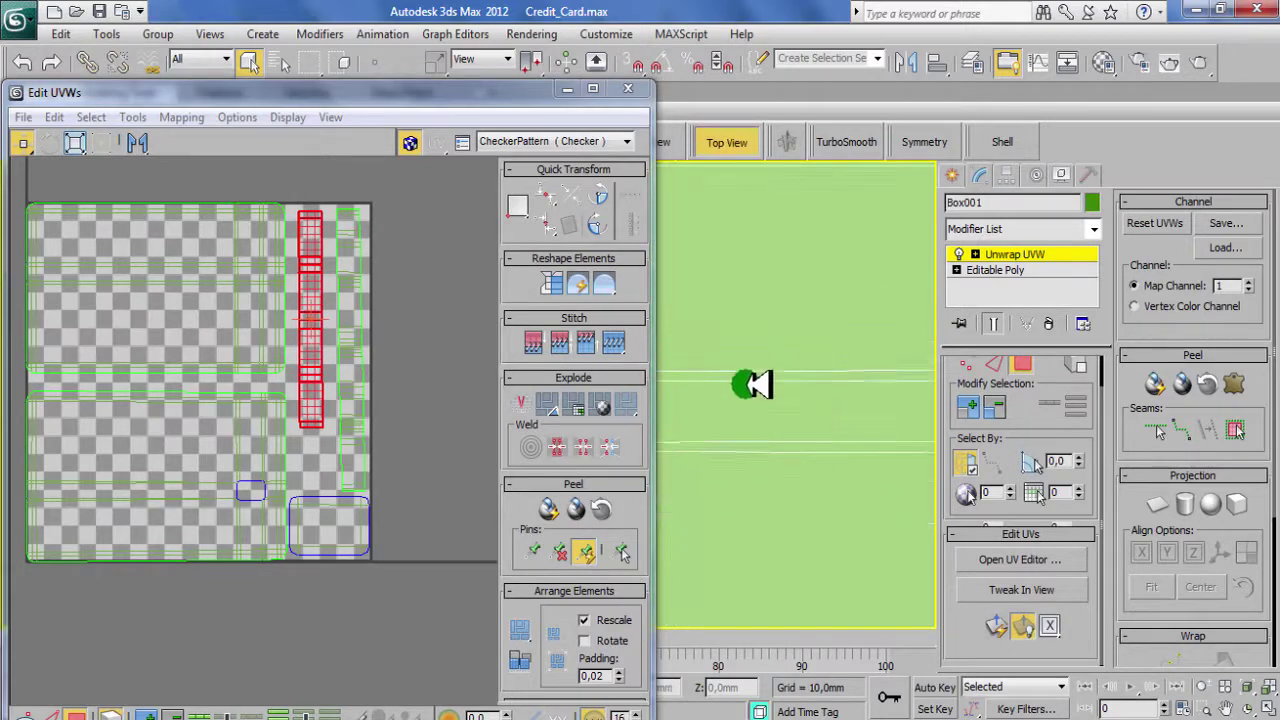
left_click(720, 425)
left_click(720, 384)
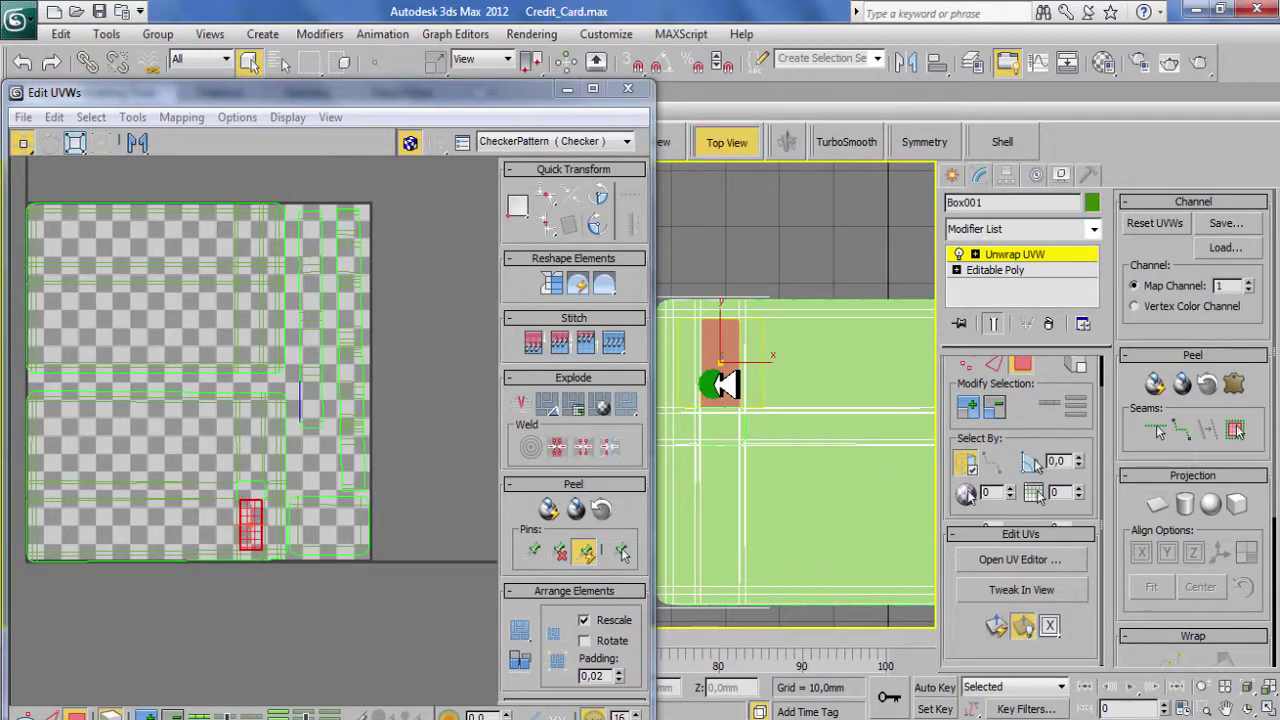
key("ctrl+a")
left_click(48, 141)
mouse_move(143, 443)
left_mouse_down()
mouse_move(350, 615)
mouse_move(286, 687)
left_mouse_up()
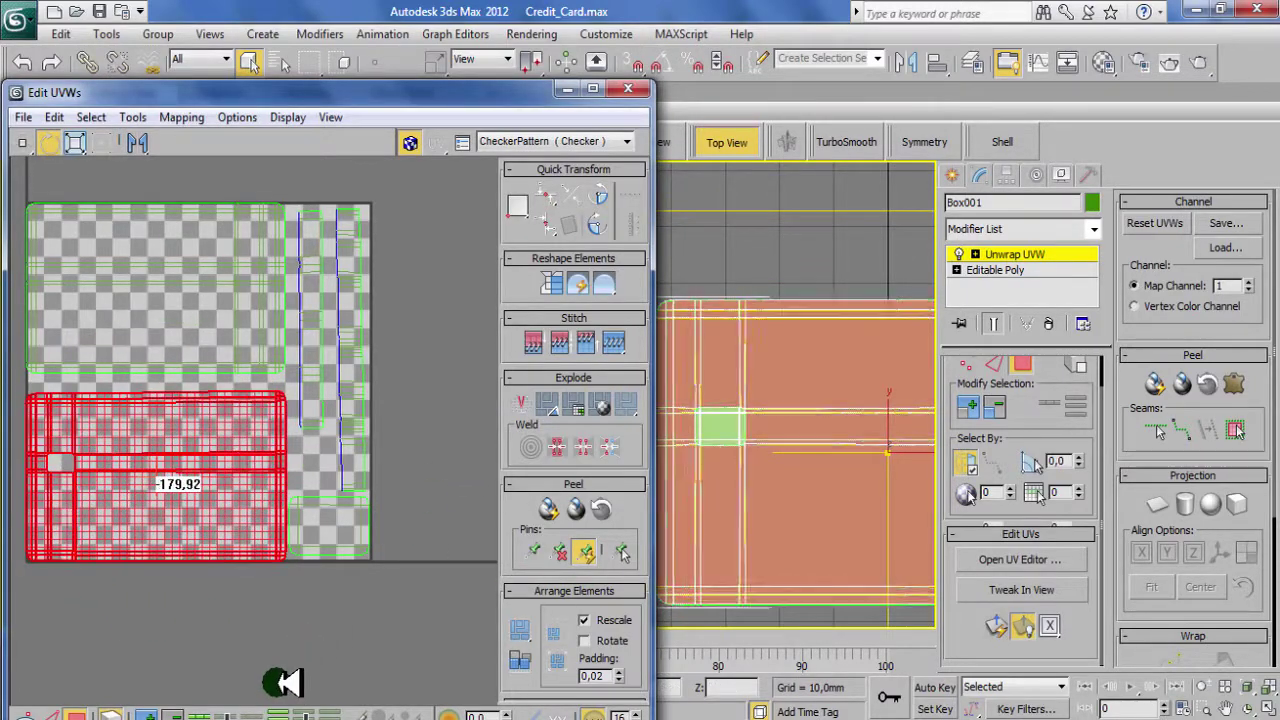
Undo the UV layout rotation and select face strips on the card to find their UV shells
left_click_drag(286, 687, 286, 676)
key("ctrl+z")
middle_click_drag(766, 451, 876, 283, "alt")
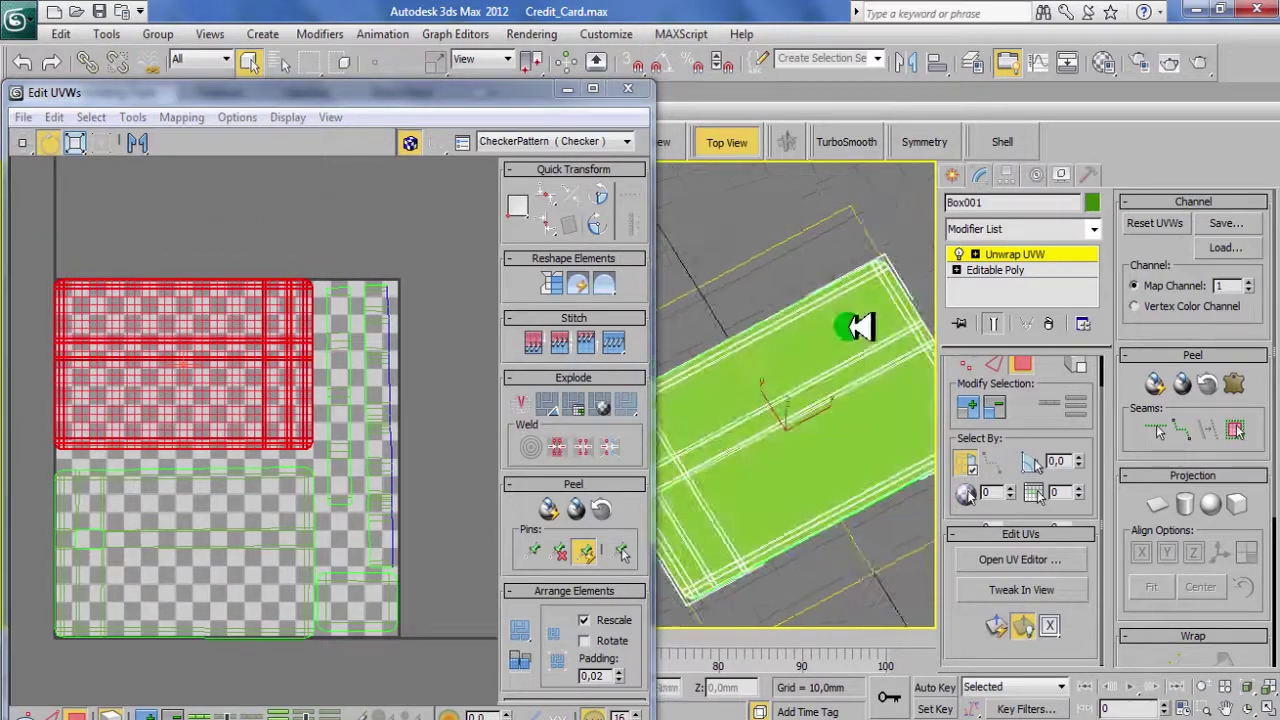
left_click(703, 364)
left_click(770, 340)
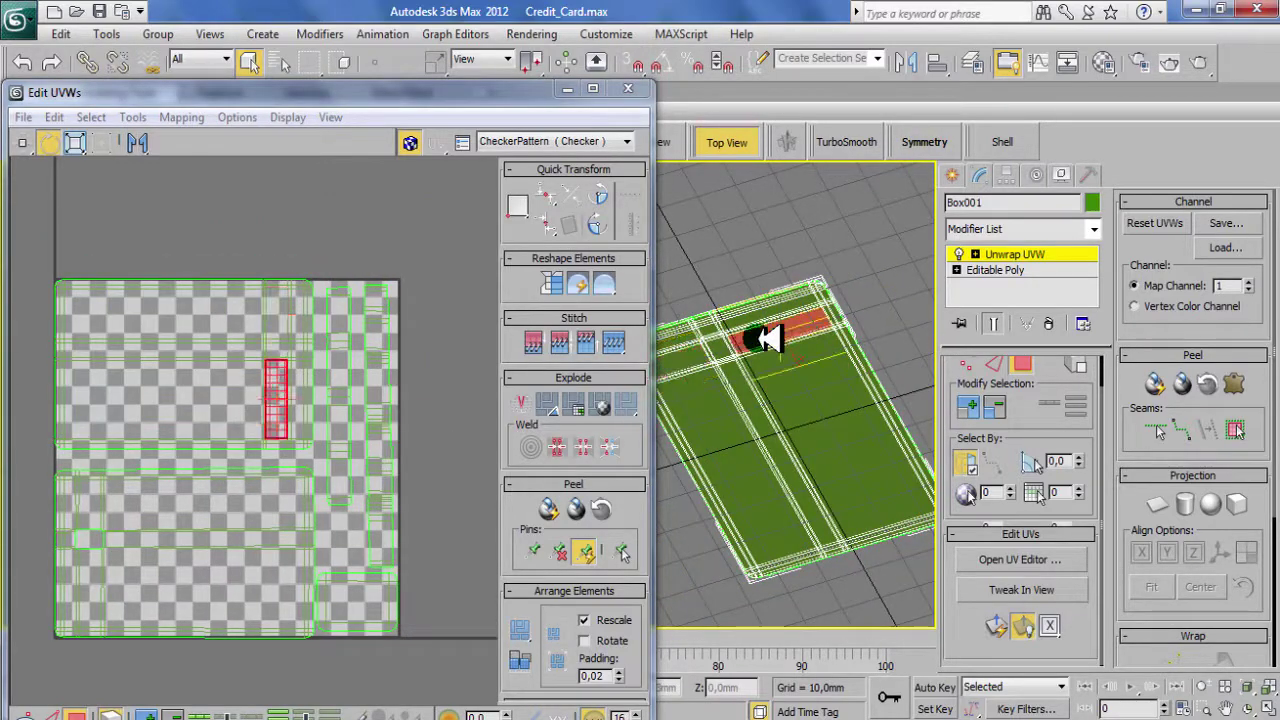
key("t")
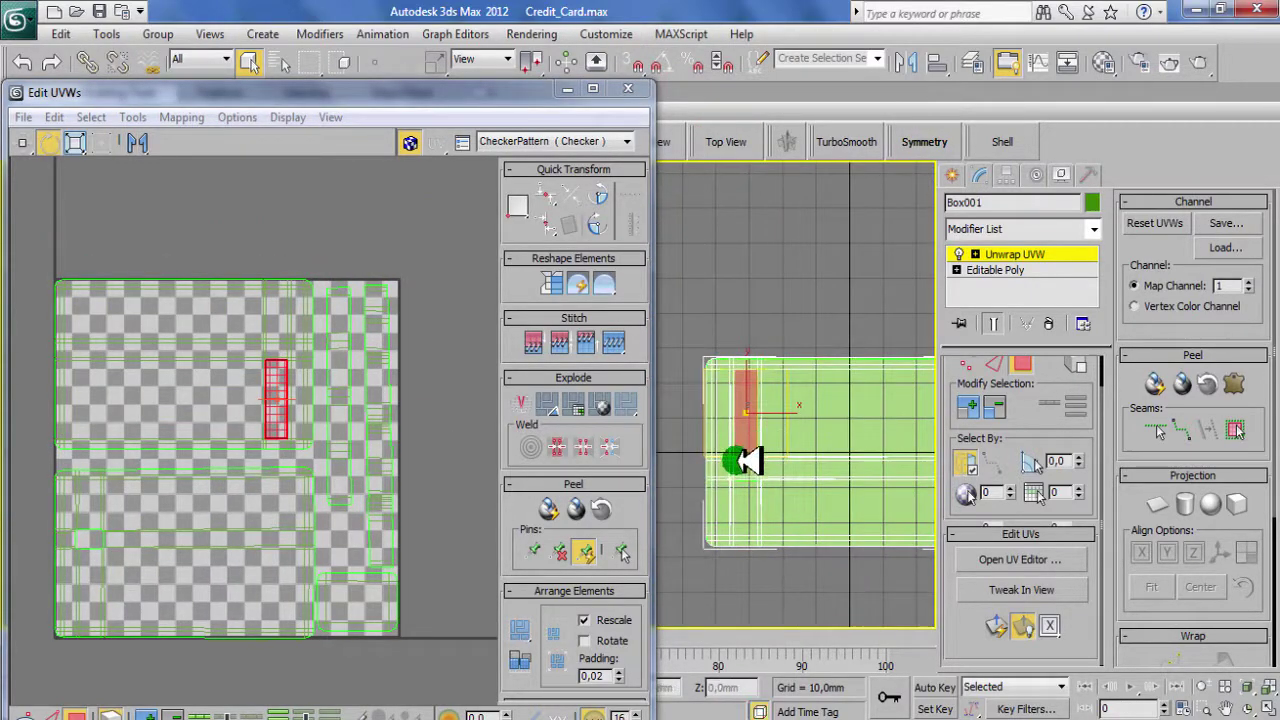
left_click(868, 437)
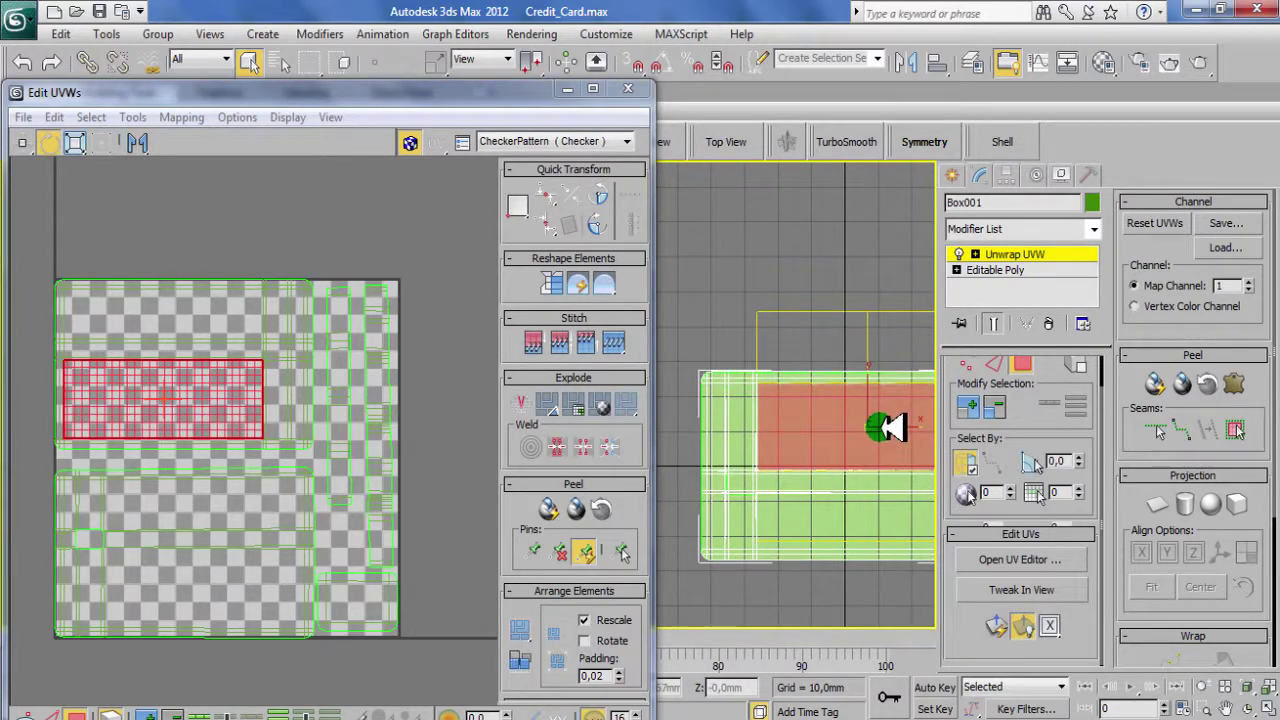
Select the small narrow UV island and check its face strip from the top view
scroll(287, 347, "up", 3)
scroll(290, 400, "up", 2)
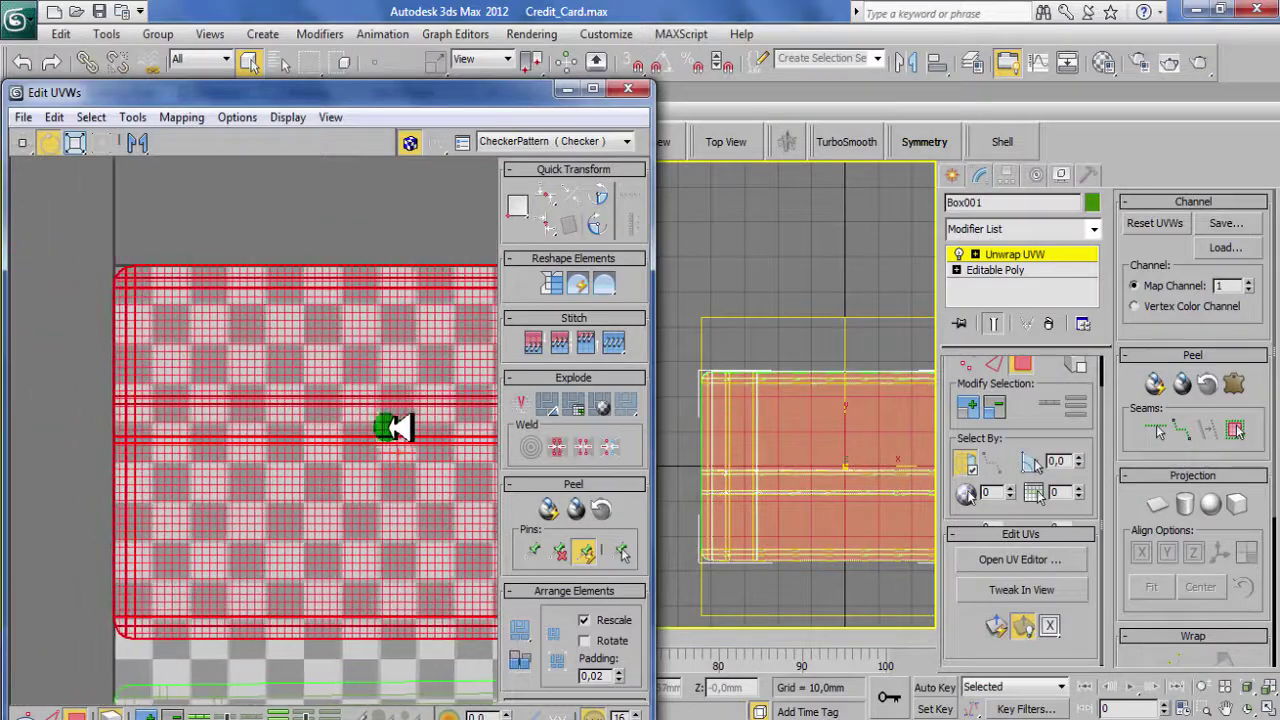
scroll(205, 392, "down", 2)
left_click(314, 358)
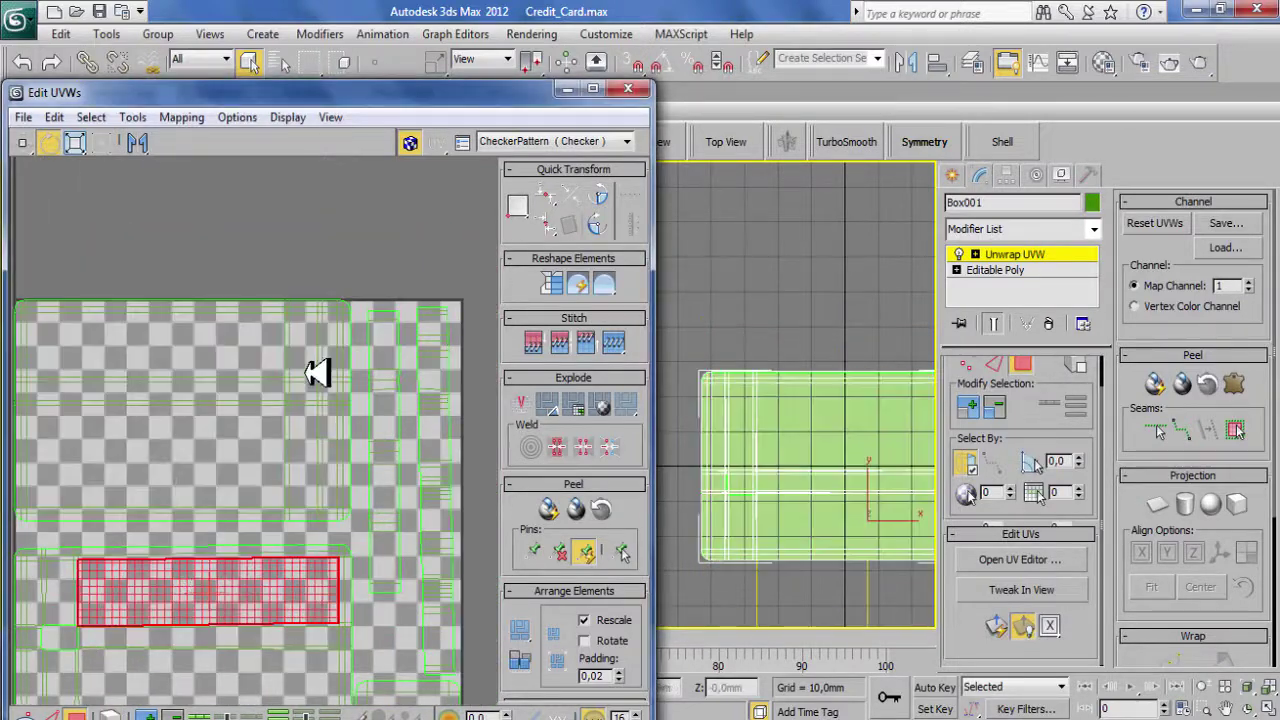
middle_click_drag(754, 480, 750, 519, "alt")
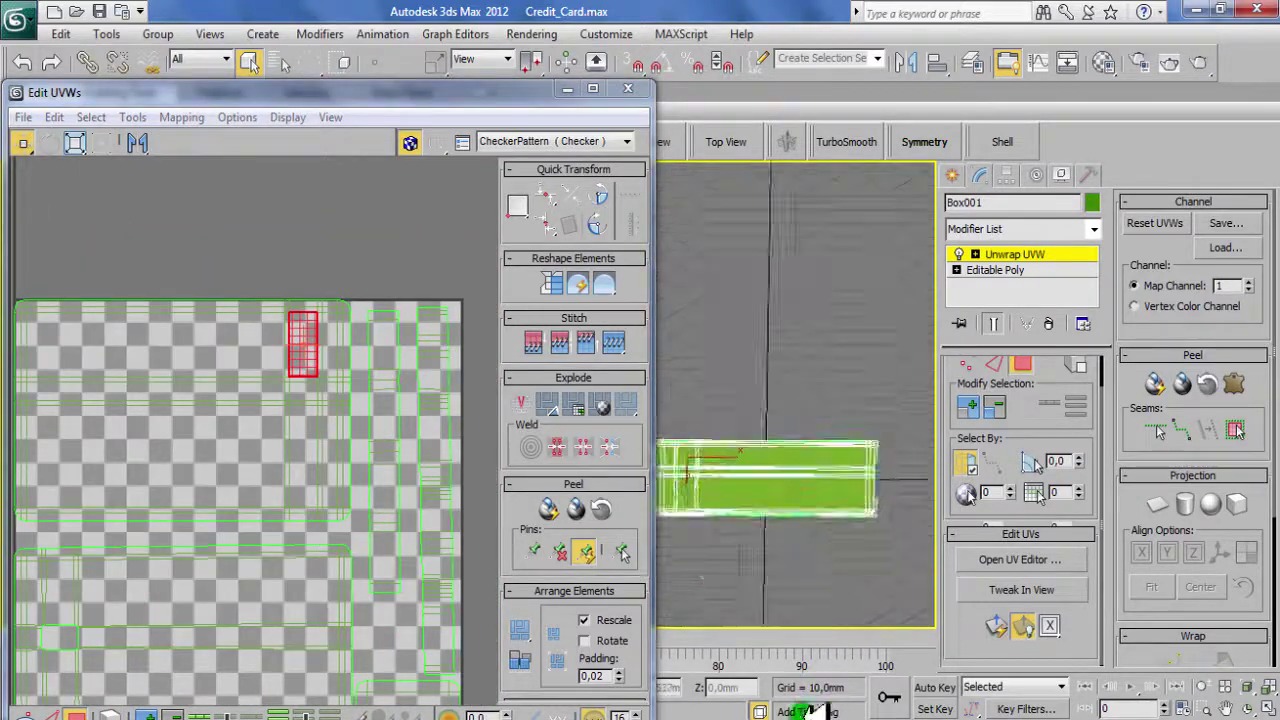
key("t")
scroll(765, 460, "down", 2)
scroll(795, 460, "down", 2)
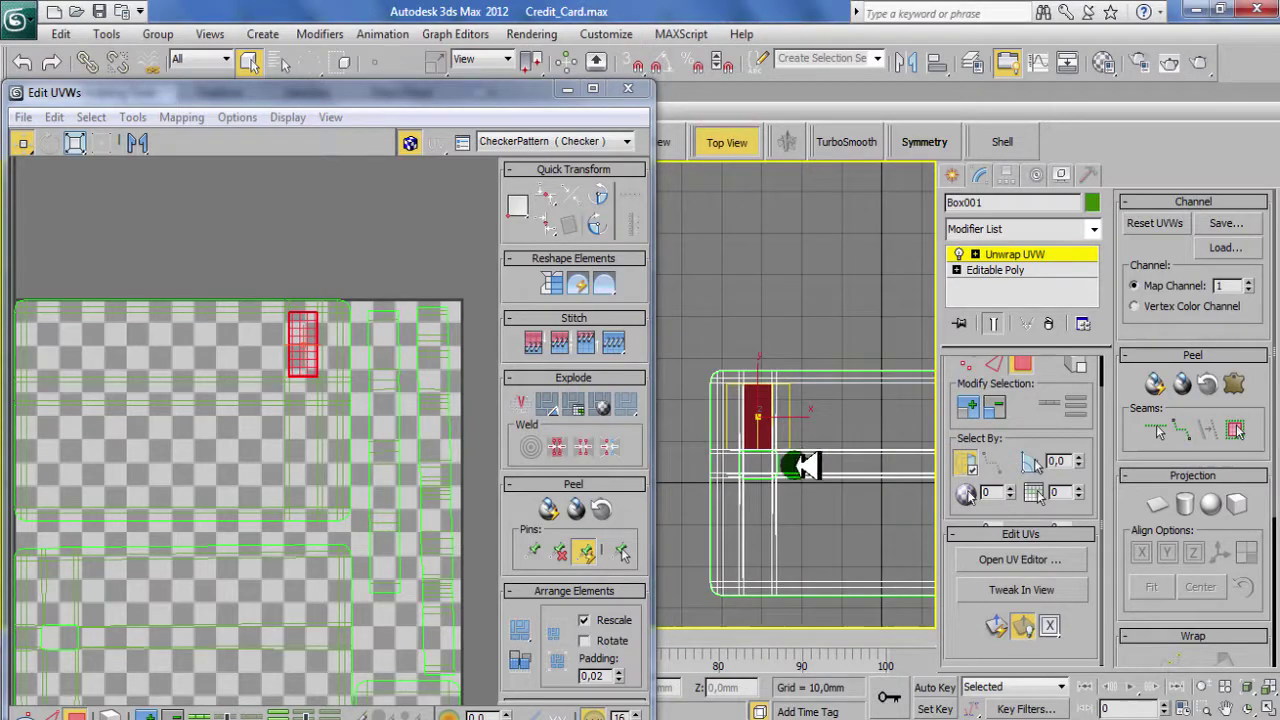
scroll(757, 471, "up", 3)
scroll(749, 491, "down", 2)
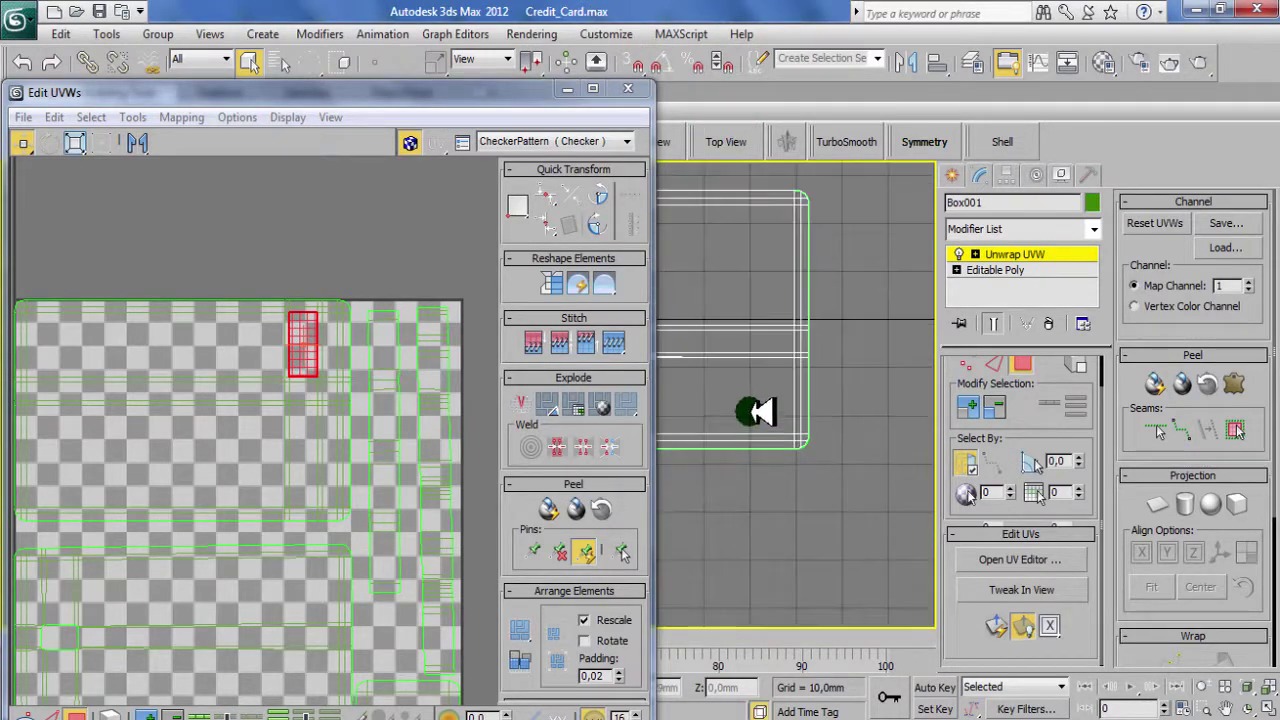
Reposition the Edit UVWs window and enlarge it to full screen
left_click_drag(479, 92, 415, 133)
left_click_drag(413, 185, 291, 290)
scroll(731, 400, "up", 3)
left_click(492, 142)
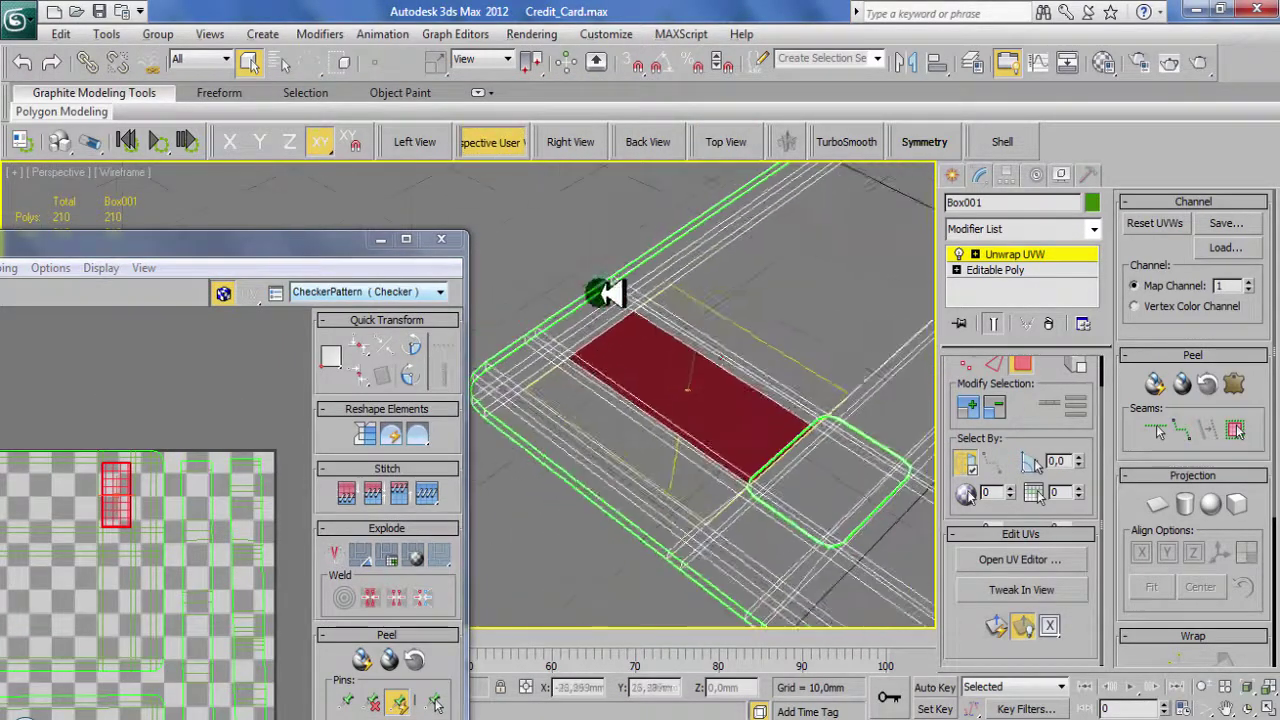
middle_click_drag(606, 291, 735, 233, "alt")
key("t")
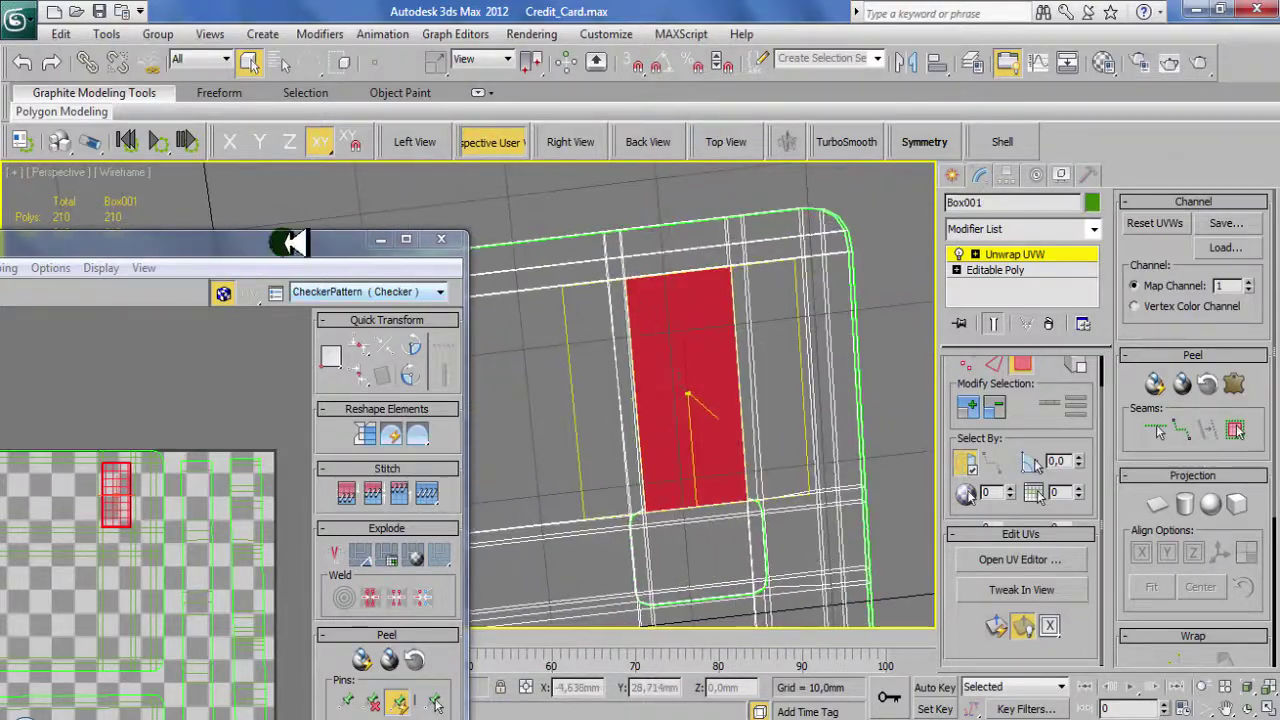
left_click_drag(286, 240, 631, 66)
scroll(410, 318, "up", 2)
scroll(357, 449, "up", 3)
left_click(751, 65)
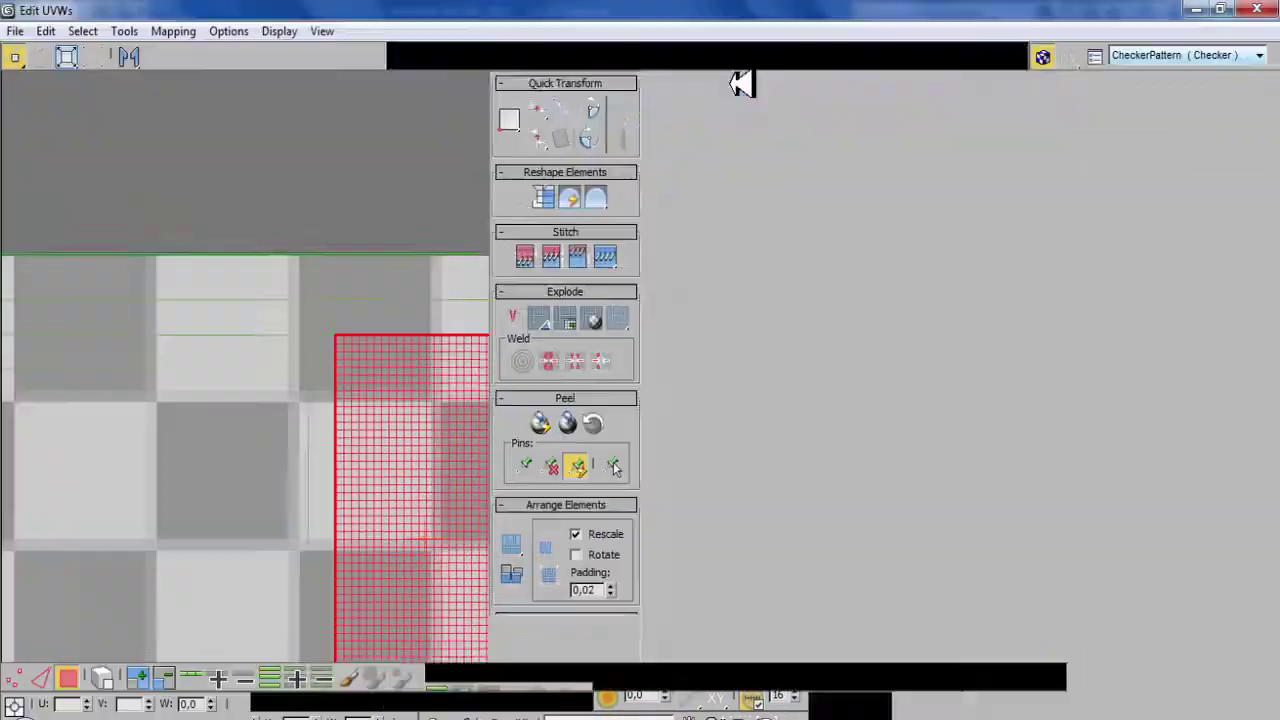
scroll(868, 425, "down", 2)
left_click(102, 678)
scroll(689, 314, "up", 1)
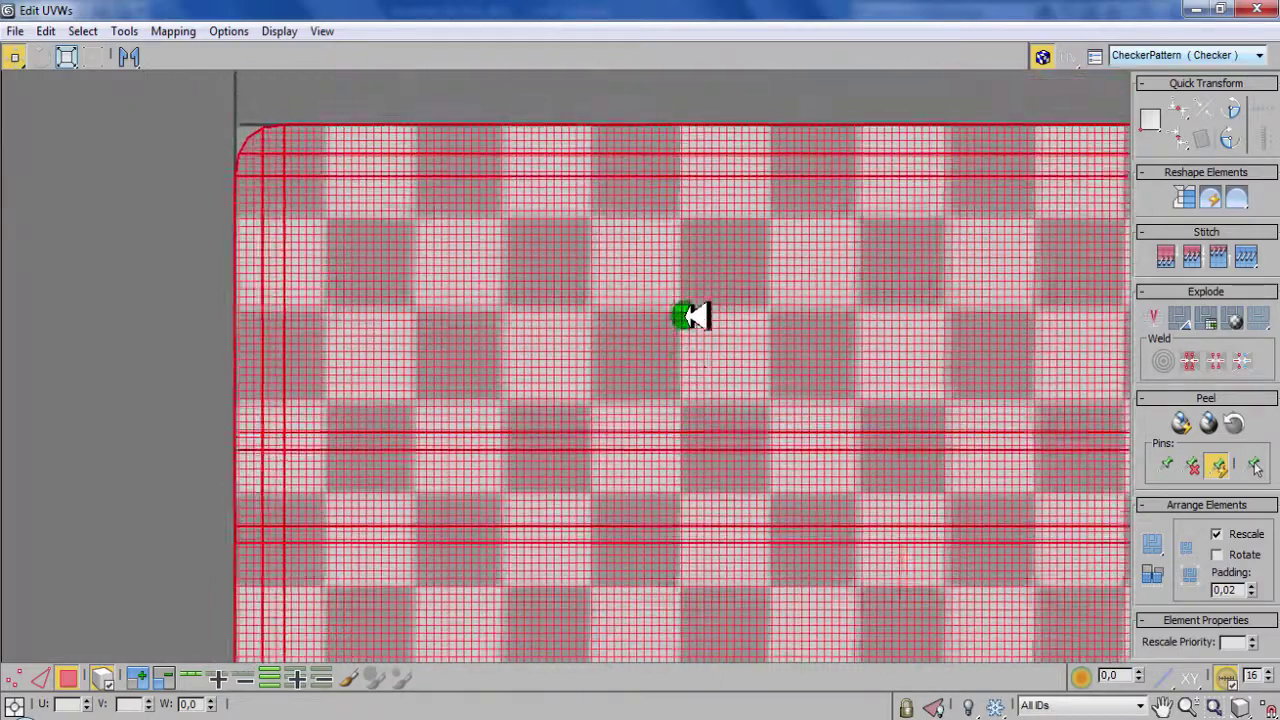
scroll(580, 405, "up", 3)
middle_click_drag(580, 414, 677, 343)
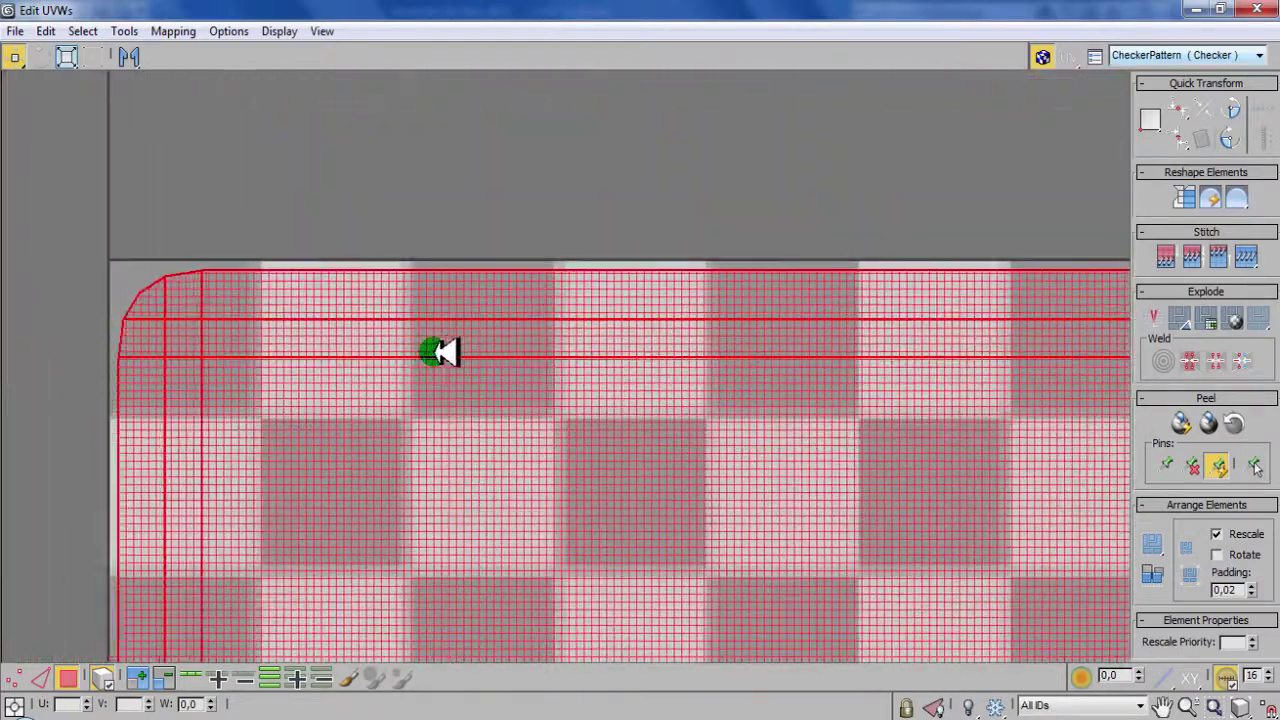
scroll(440, 360, "down", 2)
scroll(386, 186, "down", 2)
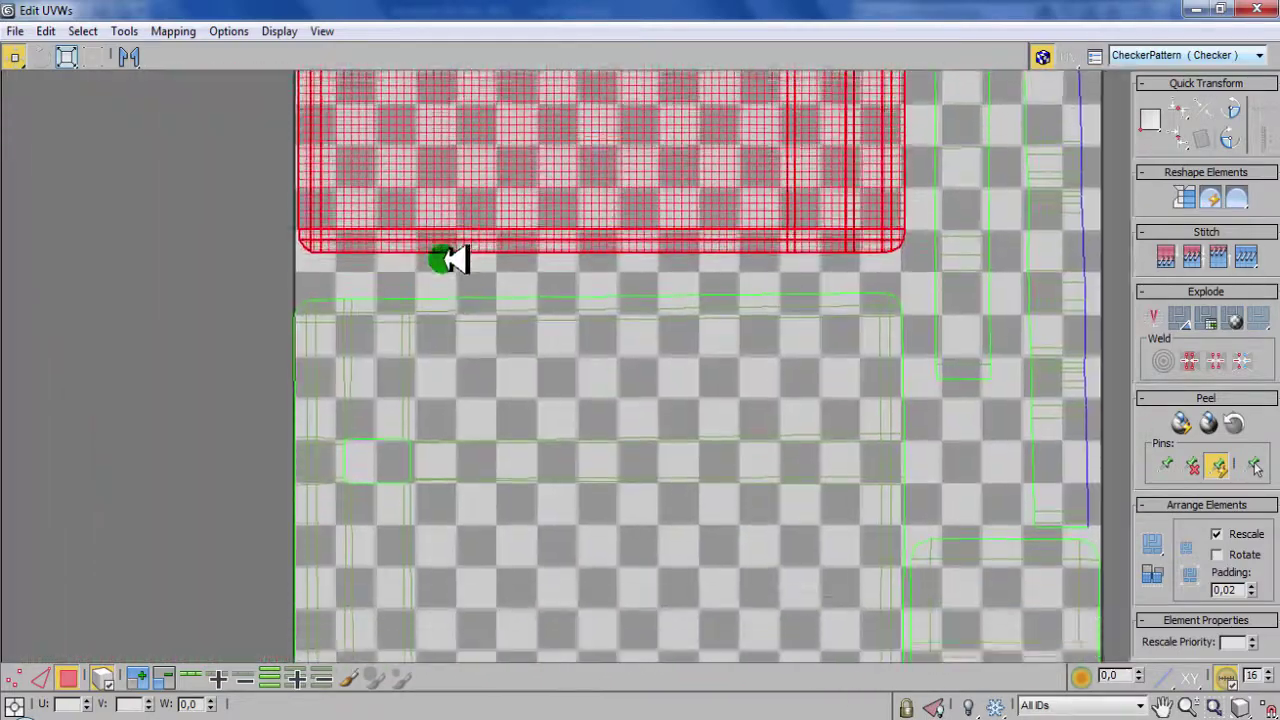
scroll(449, 257, "up", 2)
left_click(432, 228)
scroll(428, 277, "down", 1)
scroll(428, 323, "up", 1)
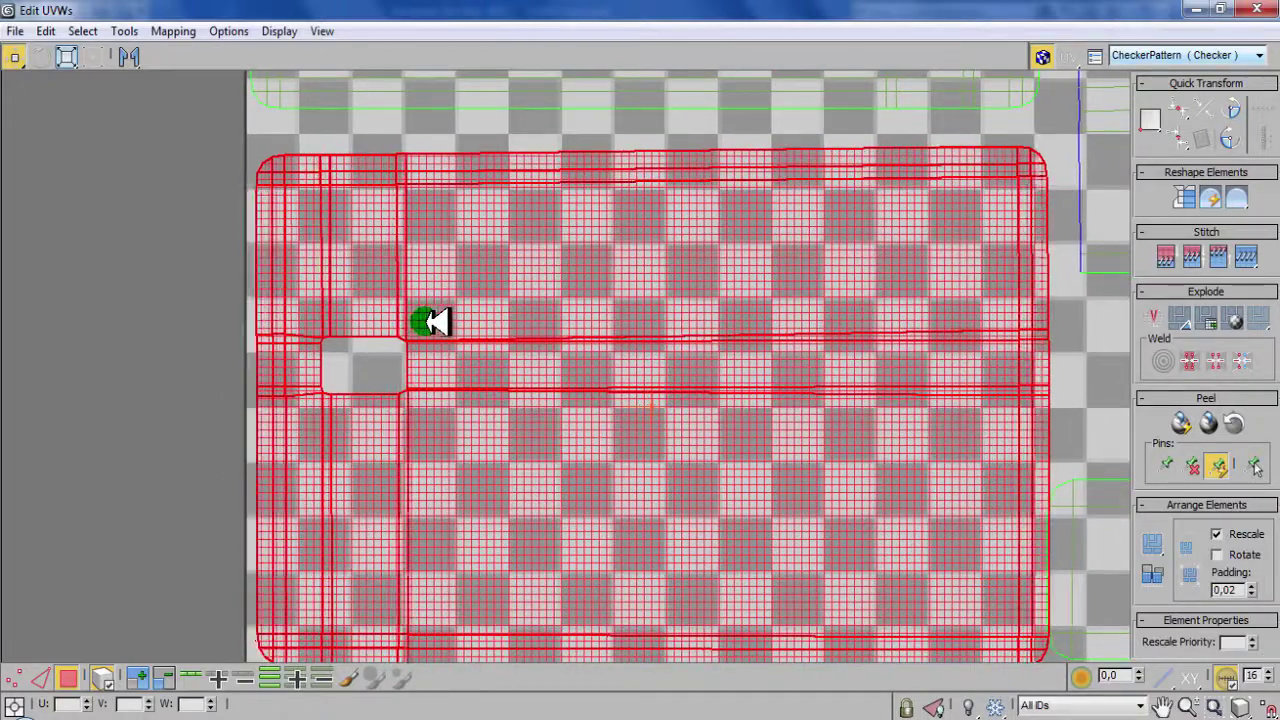
scroll(229, 263, "up", 2)
scroll(471, 326, "up", 3)
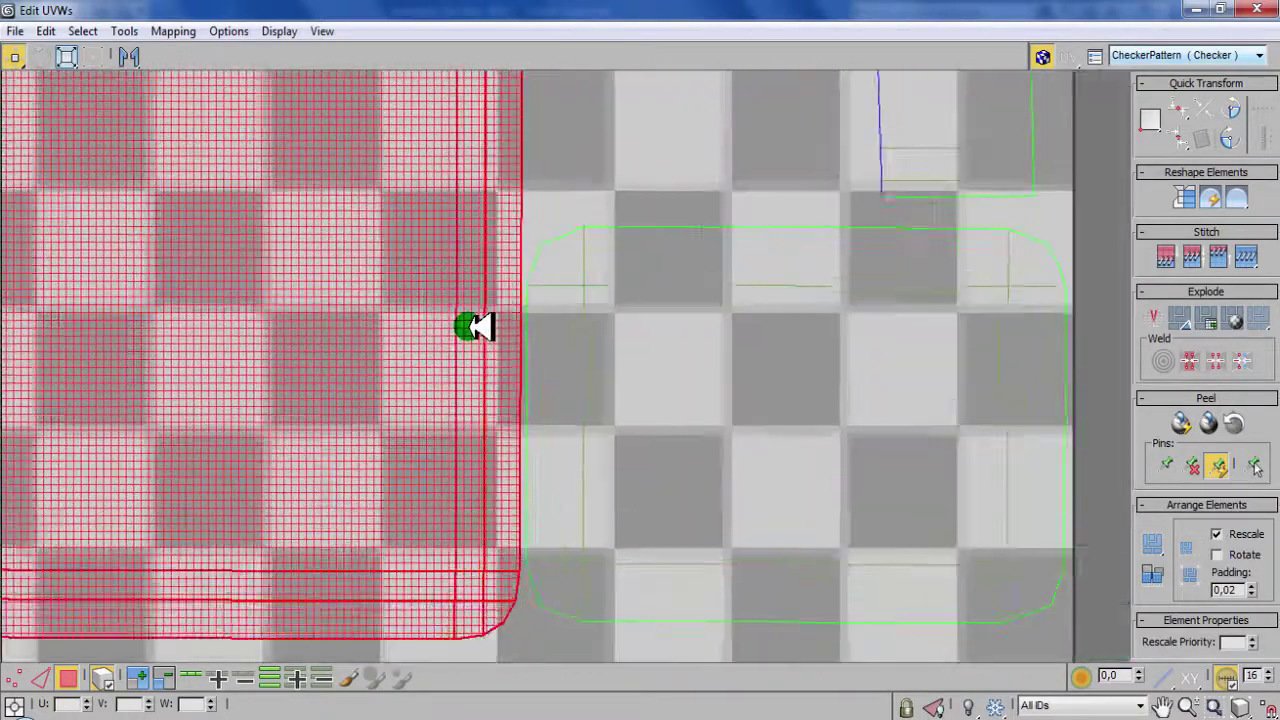
scroll(520, 357, "up", 1)
scroll(470, 335, "down", 2)
scroll(1040, 370, "down", 2)
scroll(634, 331, "up", 3)
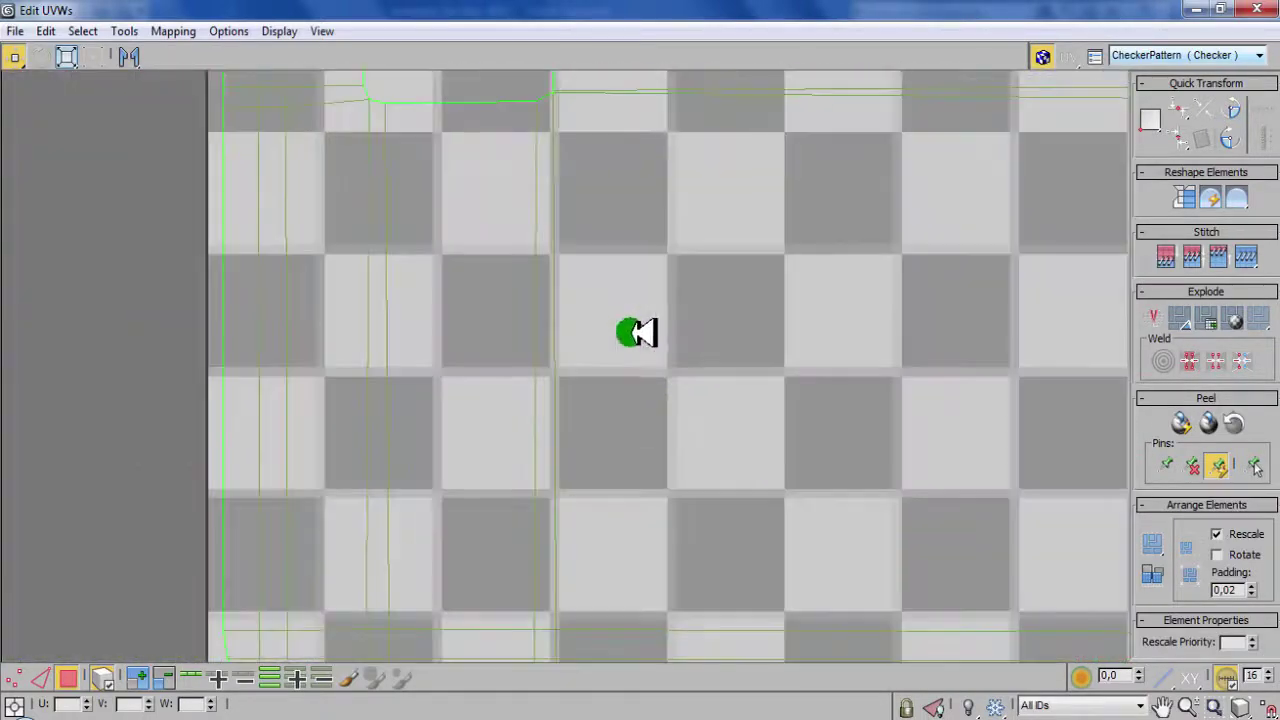
scroll(629, 323, "down", 2)
middle_click_drag(609, 237, 609, 414)
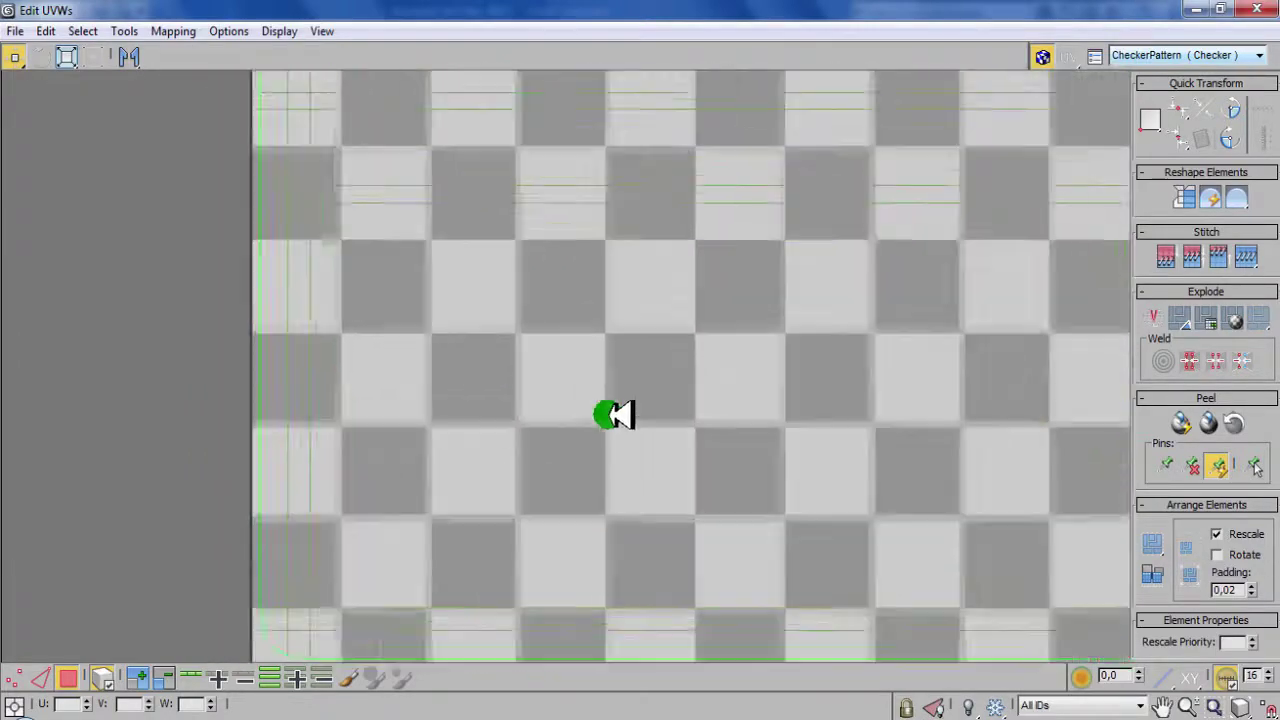
scroll(655, 313, "down", 2)
middle_click_drag(655, 313, 555, 293)
scroll(420, 214, "down", 2)
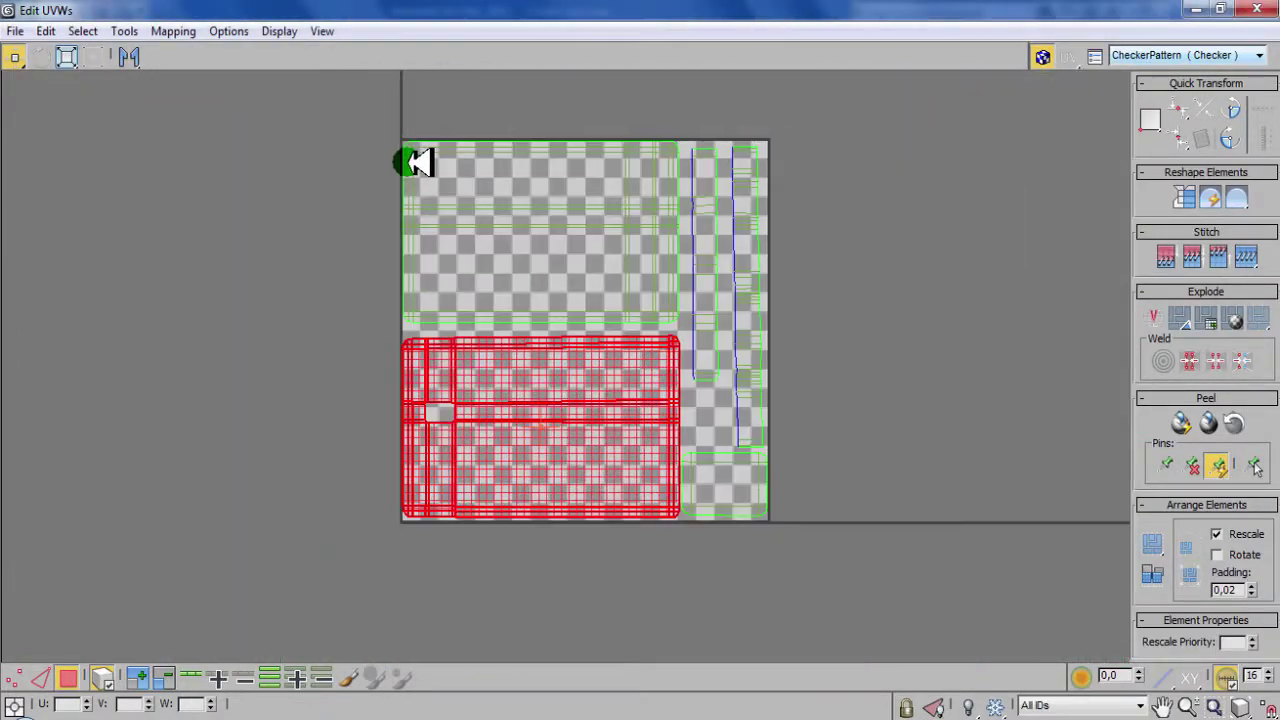
left_click(28, 31)
Render a 2048x2048 UVW template, then re-render it with Fill Mode set to Normal
left_click(200, 397)
double_click(108, 85)
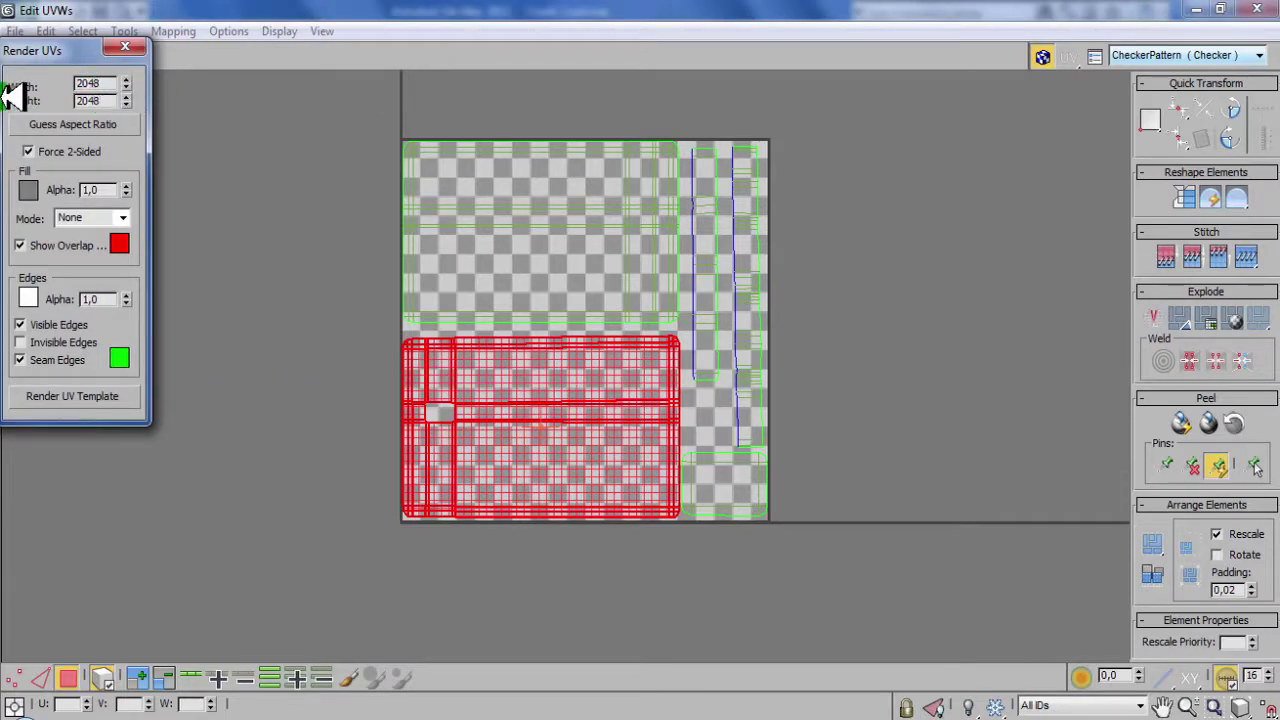
left_click(75, 395)
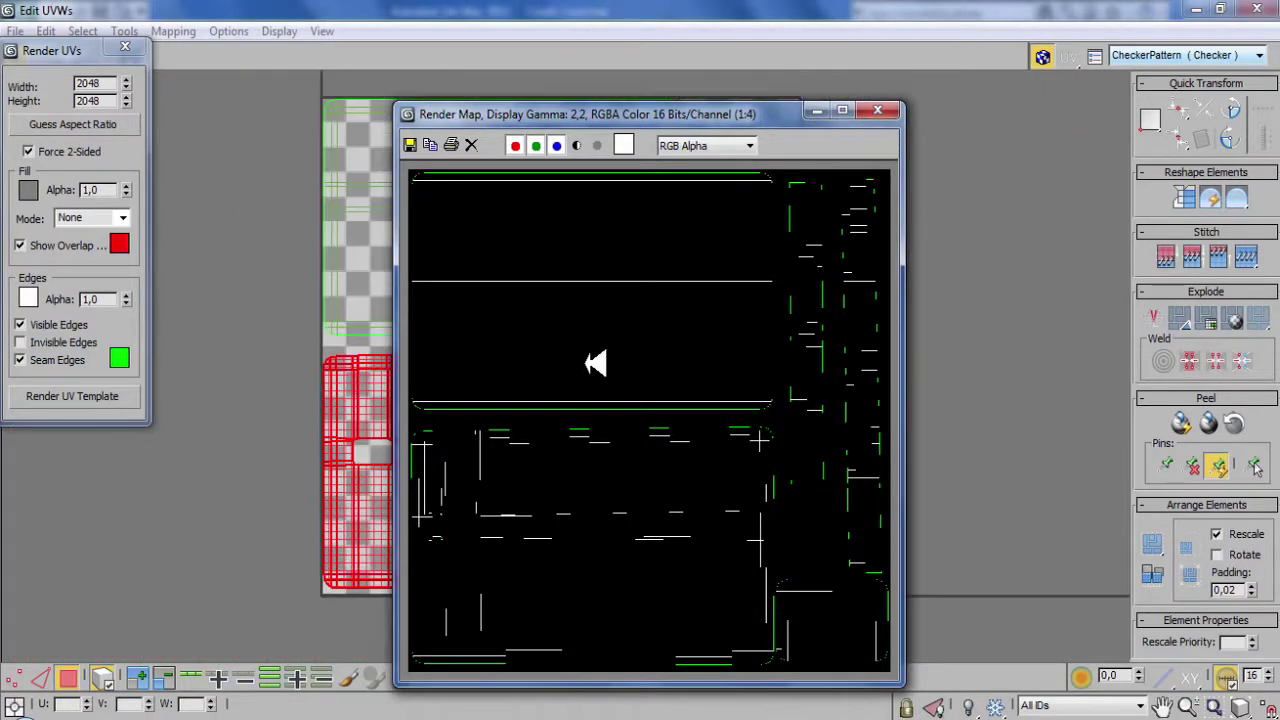
left_click(877, 110)
left_click(92, 217)
left_click(88, 257)
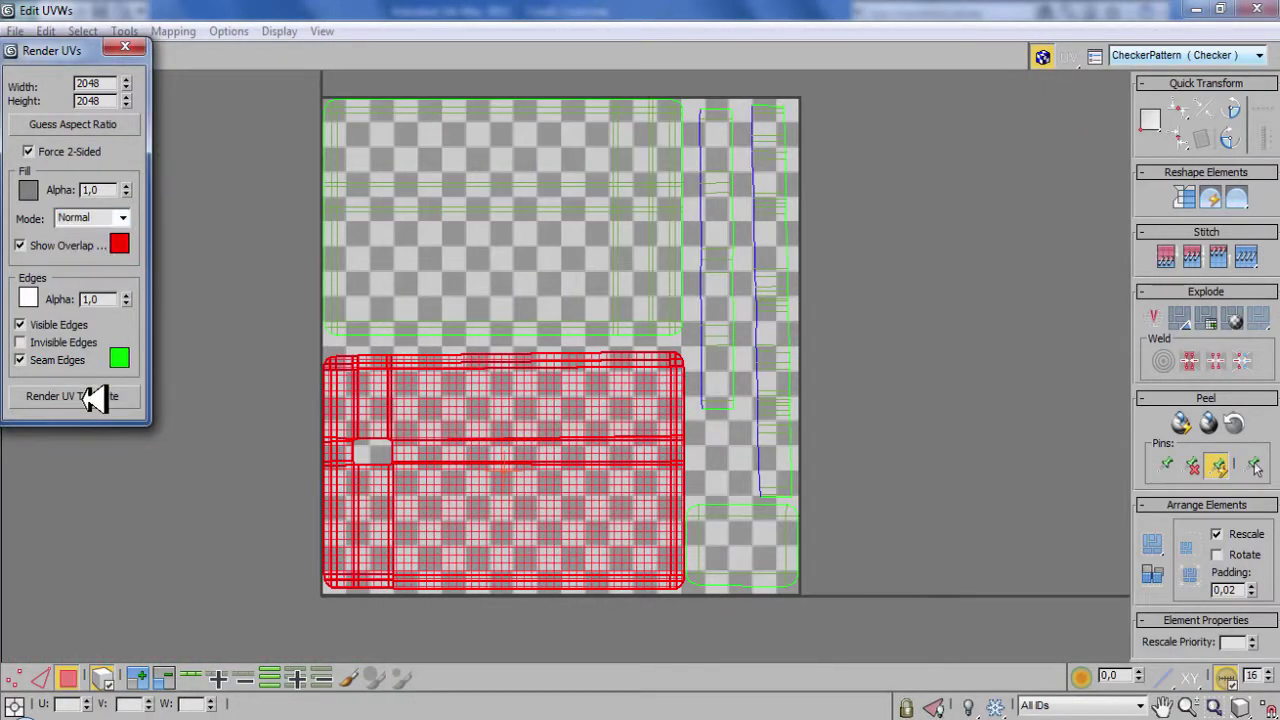
left_click(80, 395)
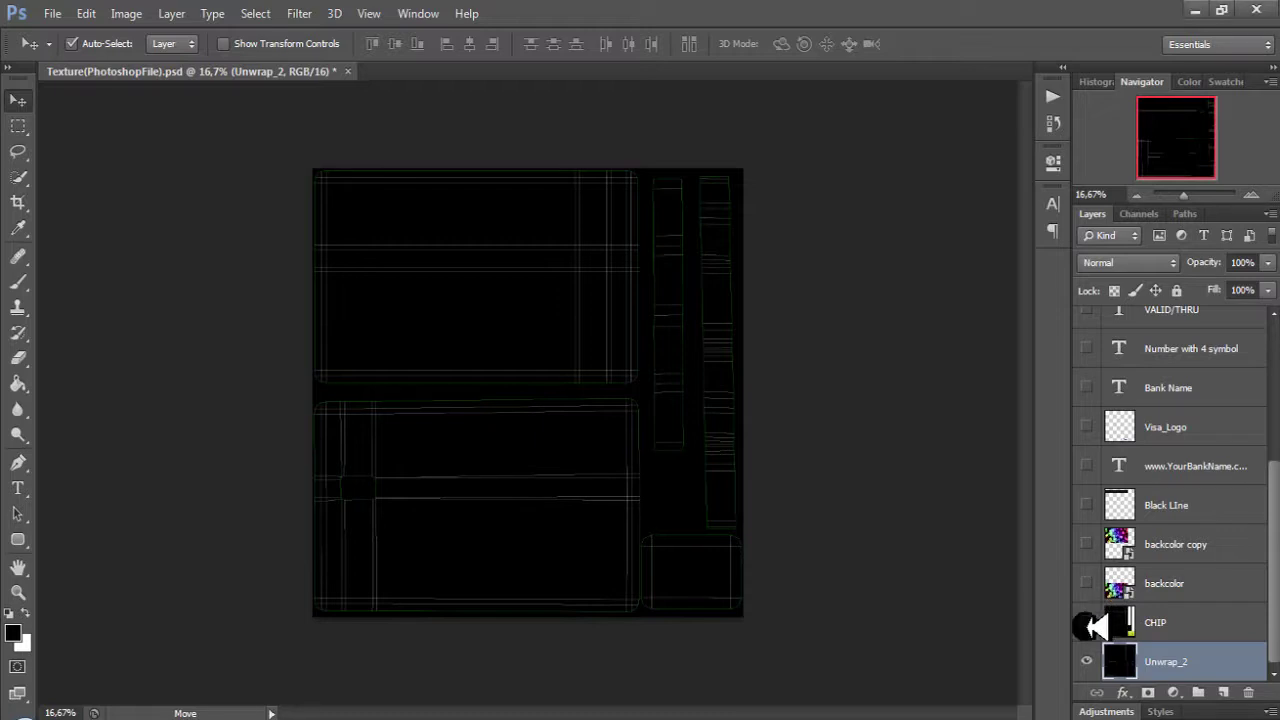
Show the CHIP, backcolor, backcolor copy, Black LIne and Visa_Logo layers
left_click(1087, 623)
left_click(1087, 584)
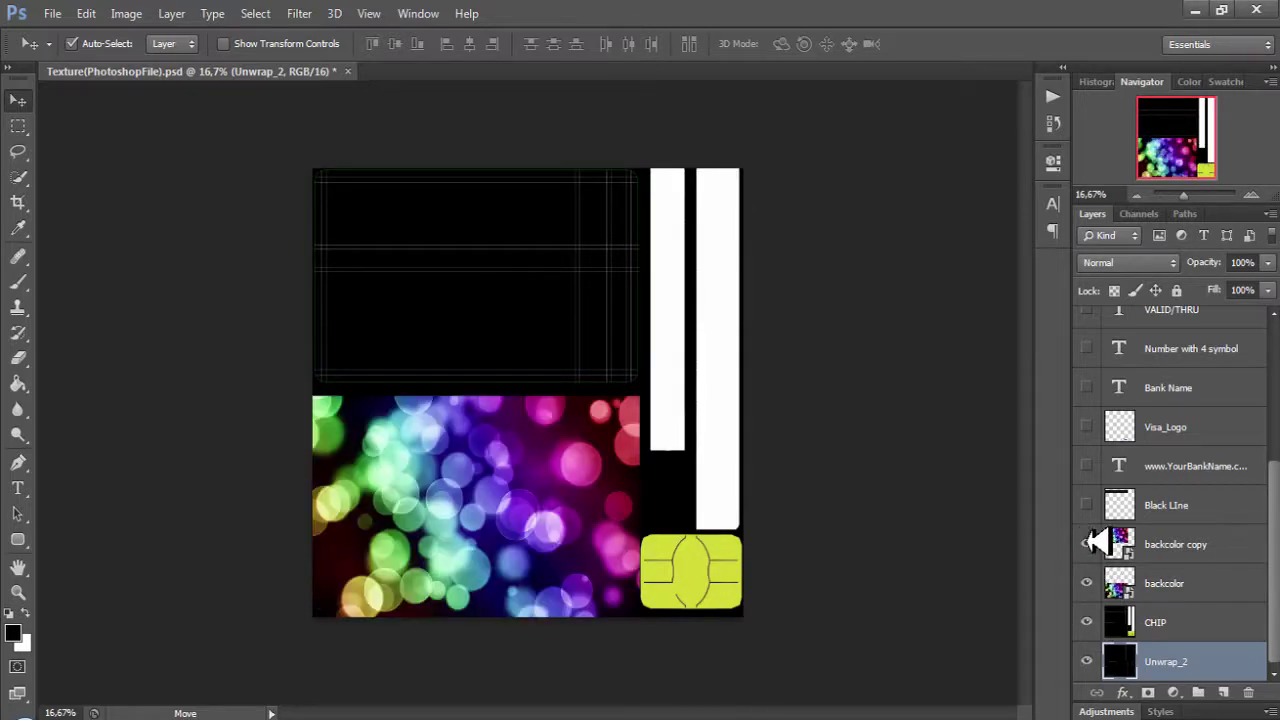
left_click(1087, 544)
left_click(1087, 505)
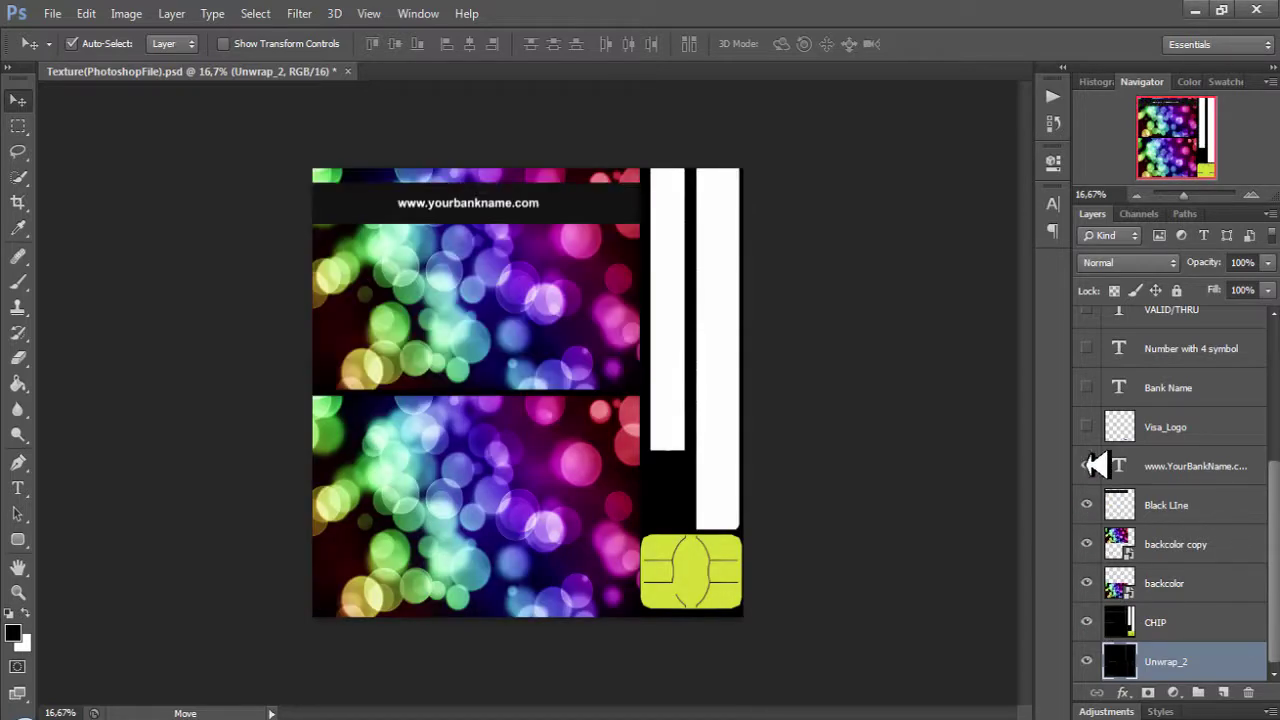
left_click(1087, 427)
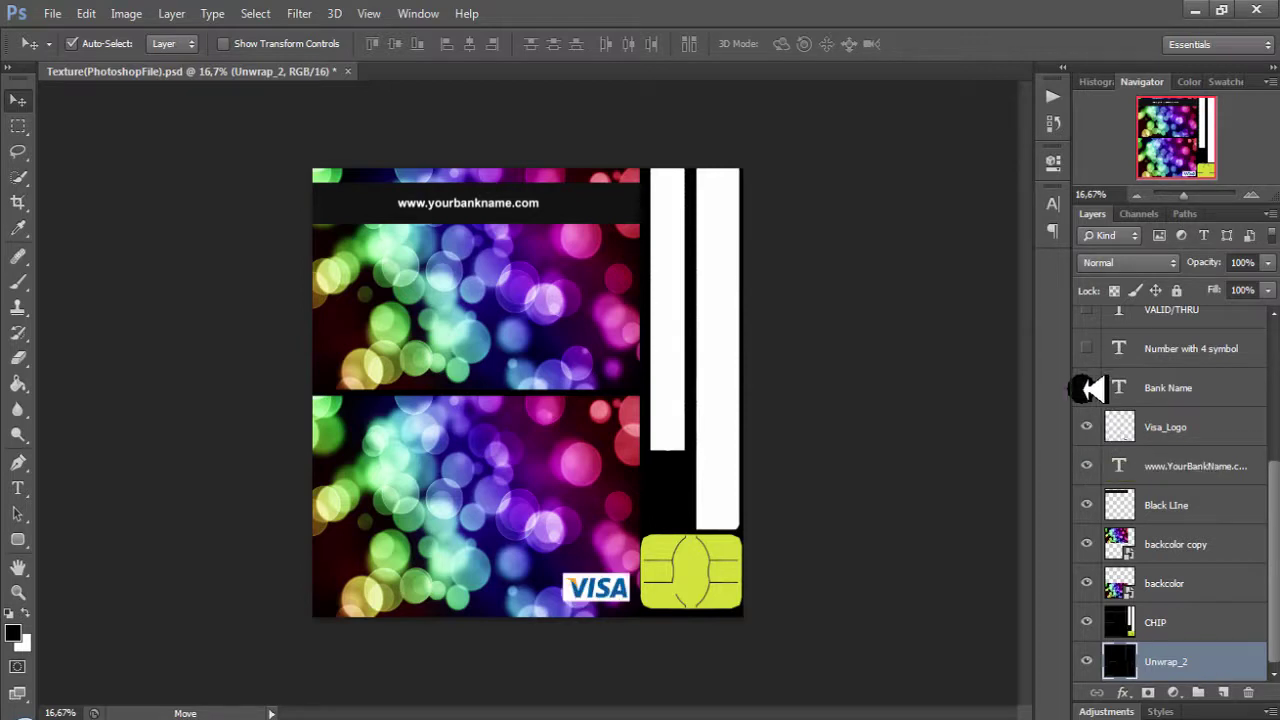
Show the Bank Name, VALID/THRU, Month/Year and 'If this card is found' text layers
left_click(1087, 310)
scroll(1120, 420, "up", 2)
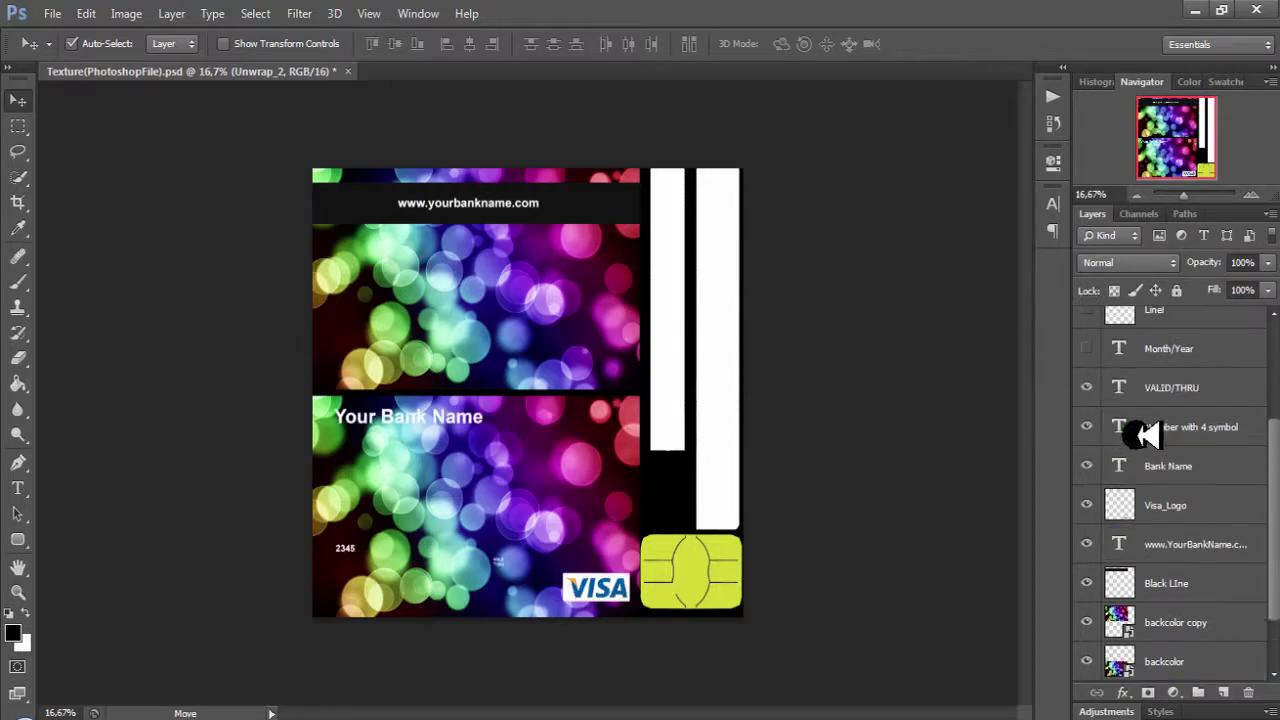
scroll(1095, 423, "up", 2)
left_click(1087, 423)
scroll(1095, 423, "up", 2)
left_click(1087, 466)
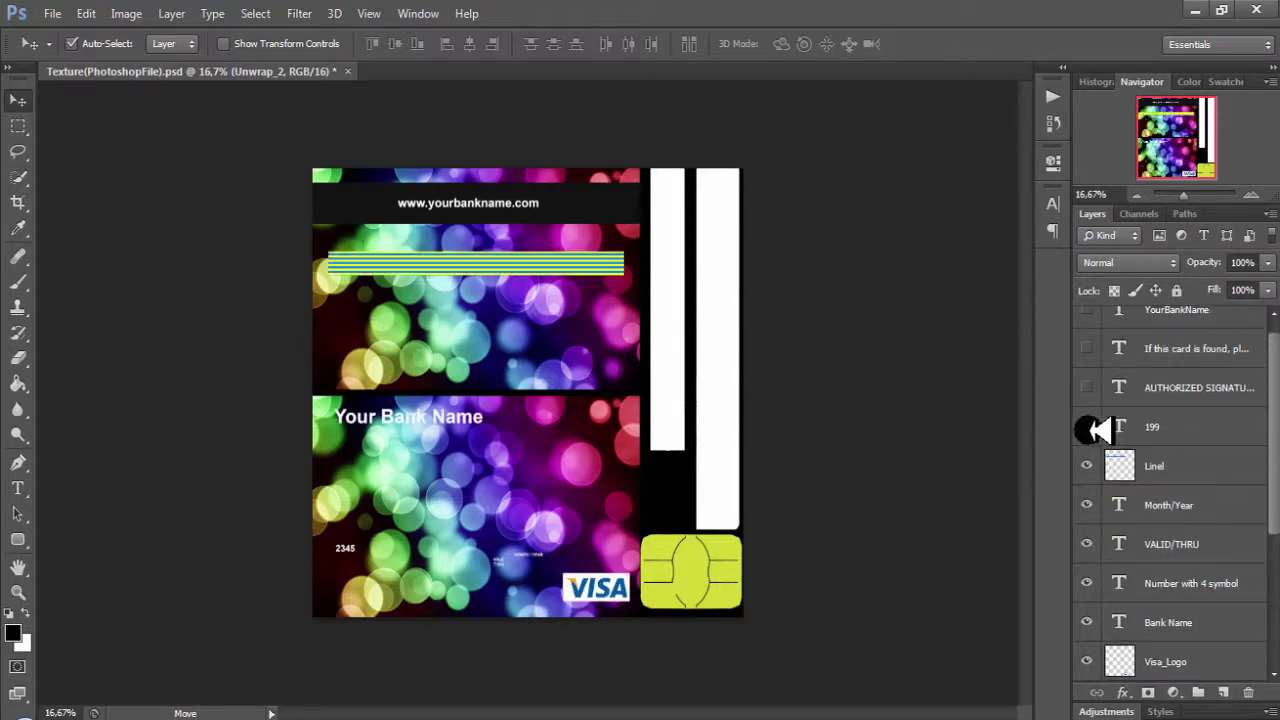
scroll(1094, 404, "up", 1)
left_click(1087, 352)
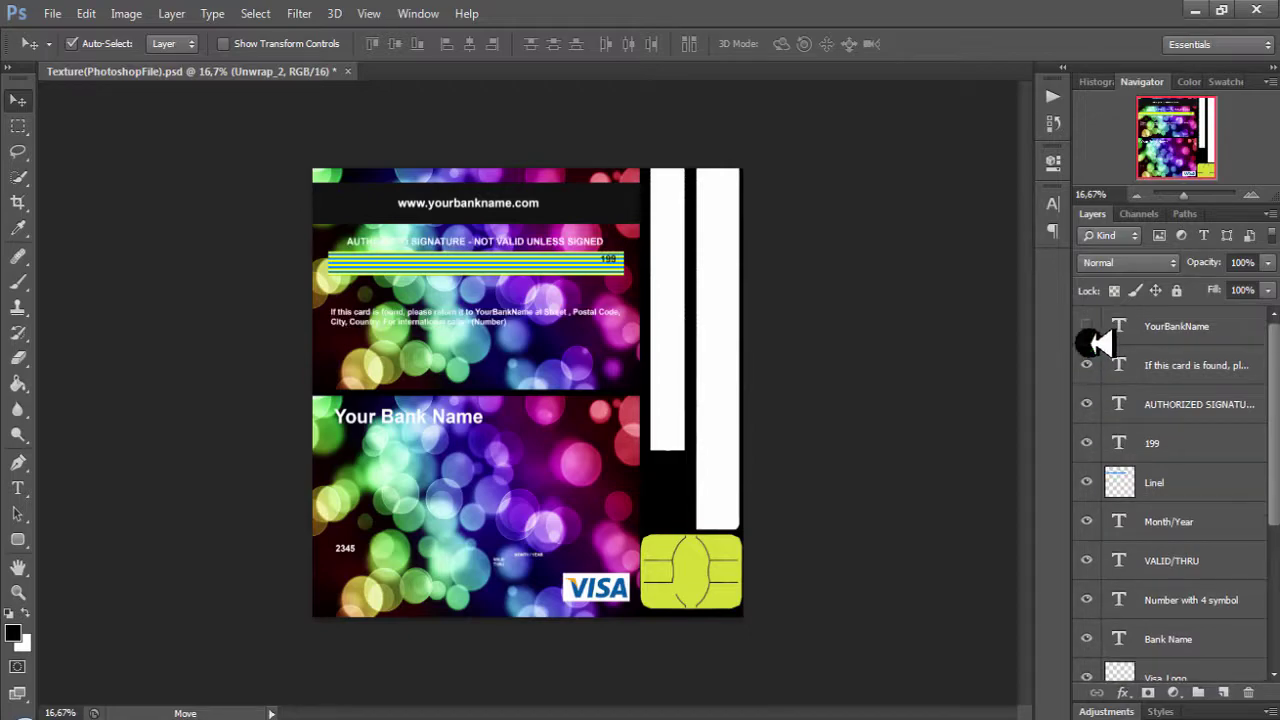
Zoom and pan the canvas to inspect the card back's signature stripe and text
scroll(452, 370, "up", 1, "alt")
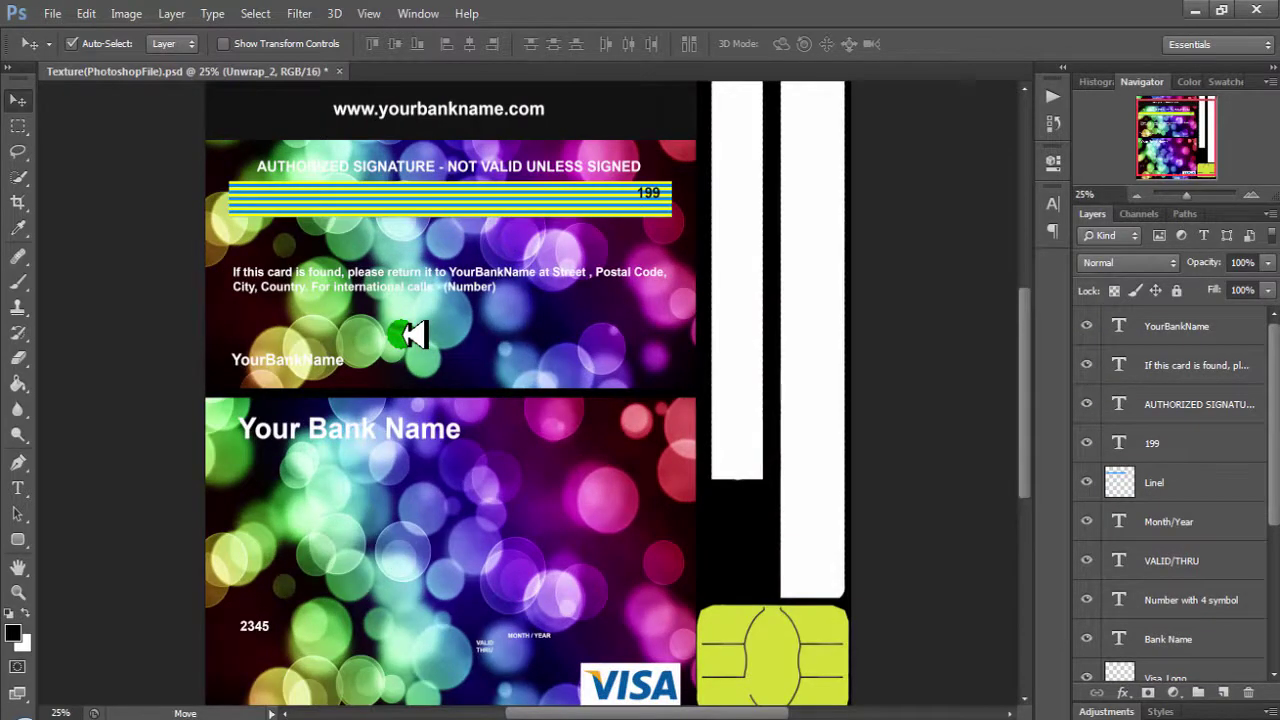
scroll(409, 334, "up", 2, "alt")
scroll(543, 291, "down", 1, "alt")
scroll(434, 360, "down", 3)
scroll(552, 377, "down", 1)
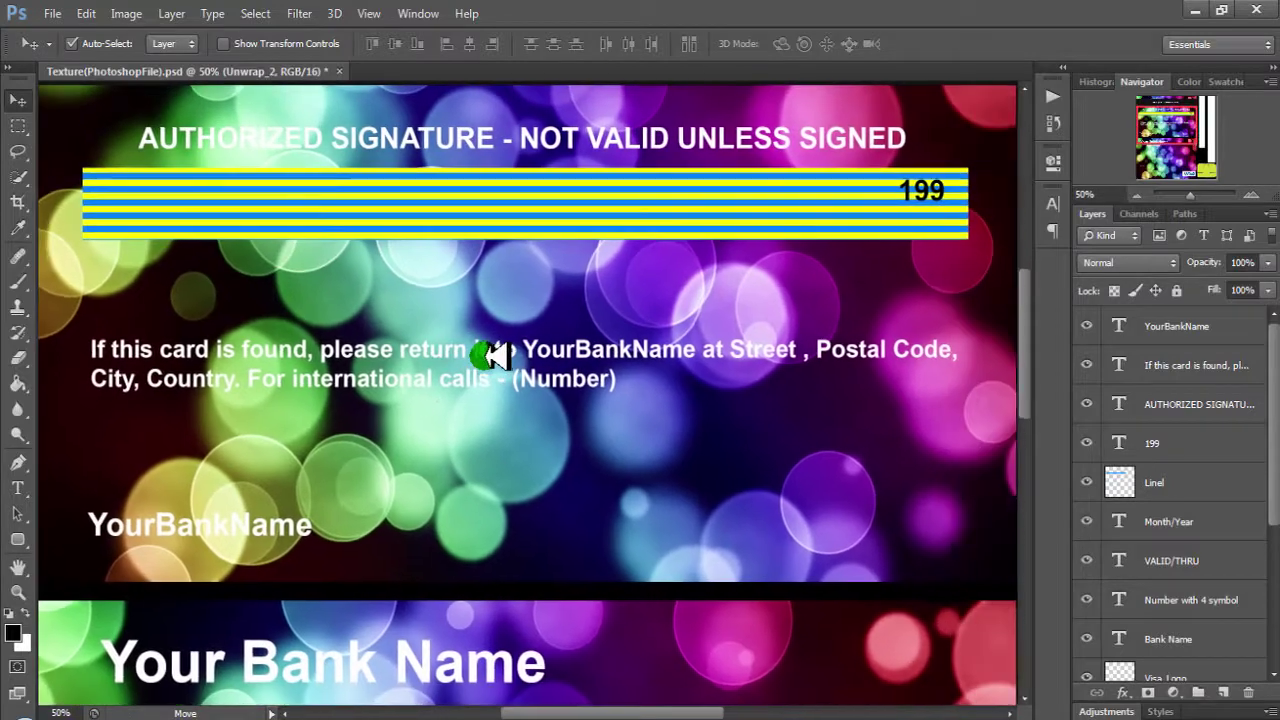
scroll(491, 351, "right", 3)
scroll(628, 403, "left", 3)
scroll(686, 477, "down", 1)
scroll(686, 477, "down", 3)
scroll(745, 381, "up", 3)
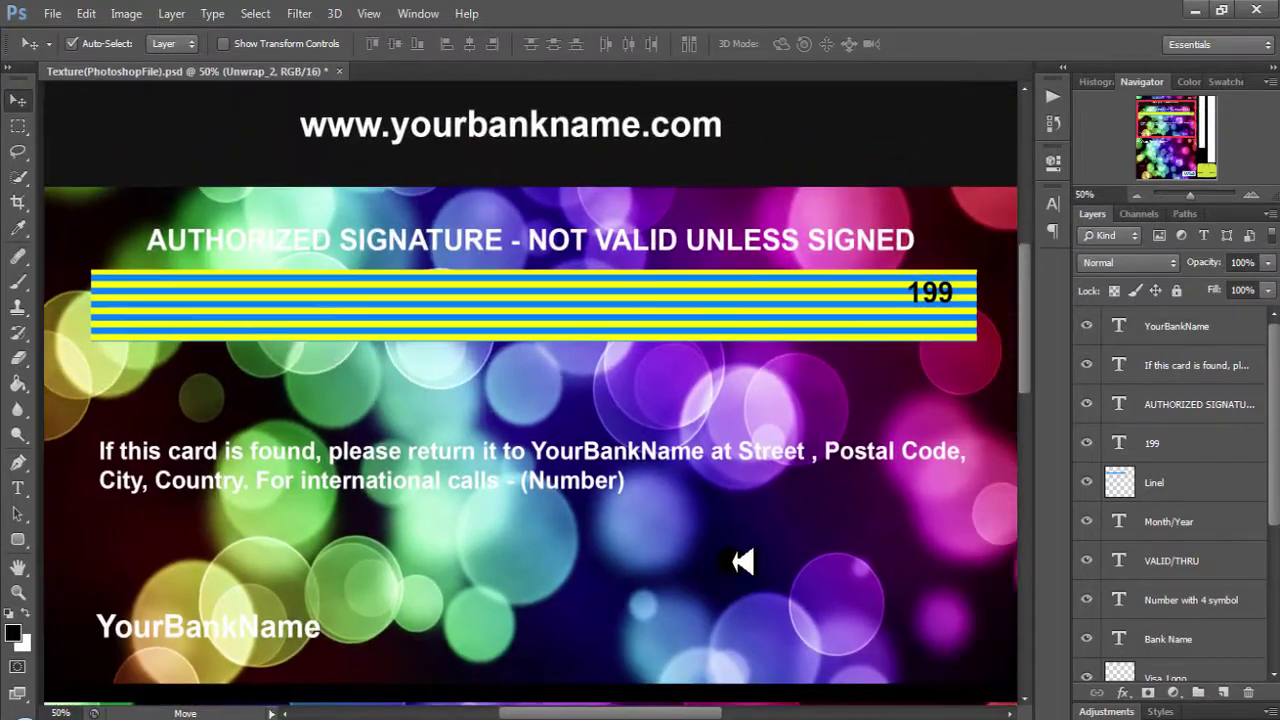
scroll(745, 571, "up", 5)
scroll(694, 440, "up", 1)
scroll(737, 523, "down", 1)
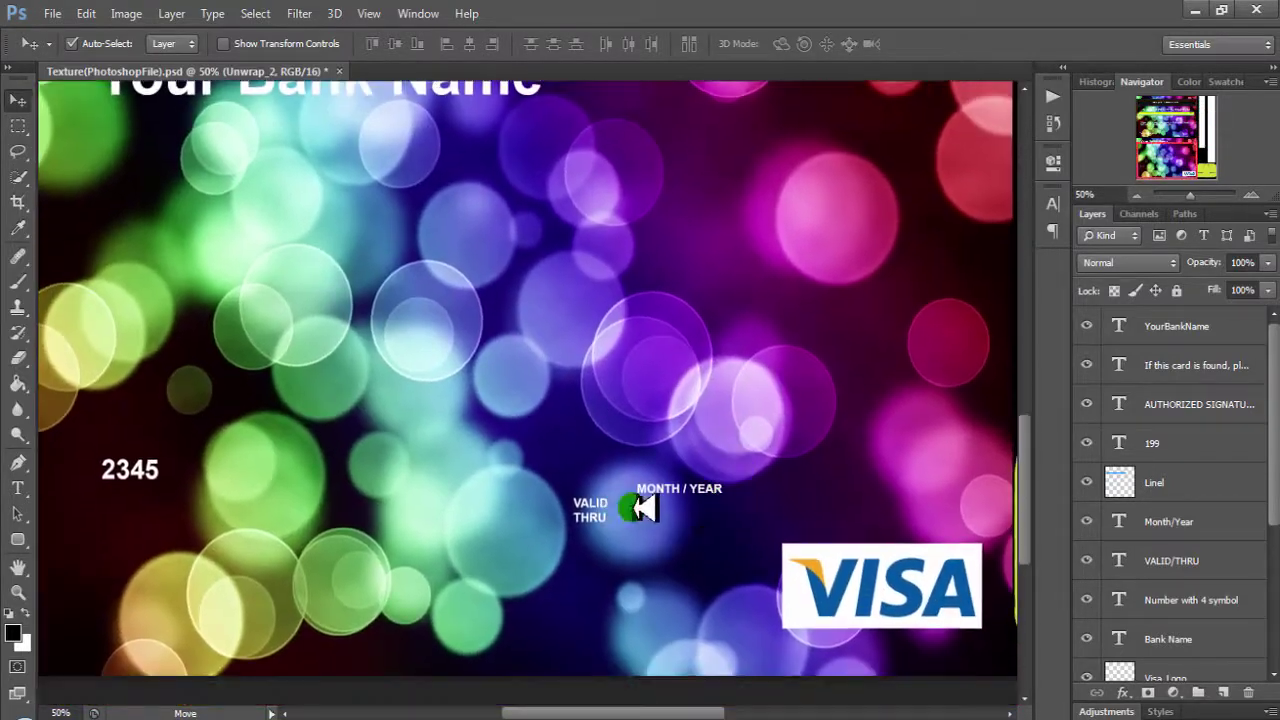
scroll(600, 470, "down", 1)
scroll(508, 398, "right", 3)
scroll(600, 329, "up", 2)
Frame the textured card from above and pick the Text tool under Create > Shapes
scroll(586, 449, "up", 2)
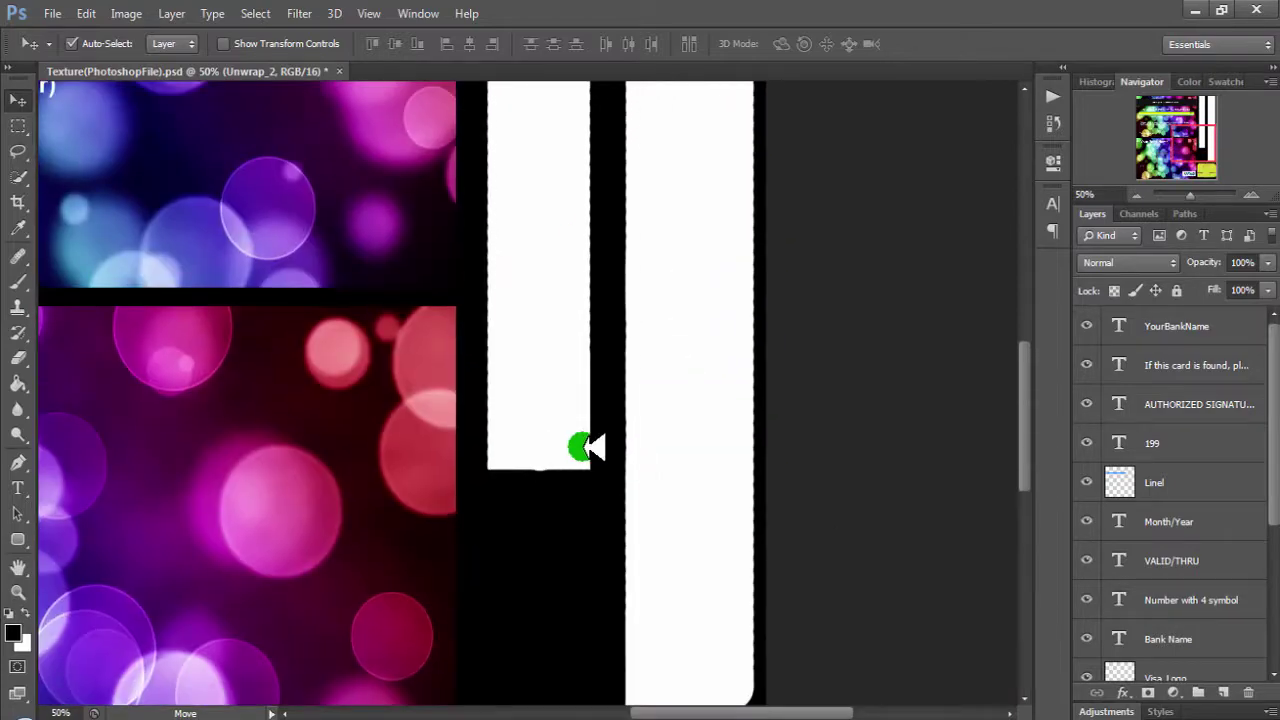
scroll(594, 448, "down", 3, "alt")
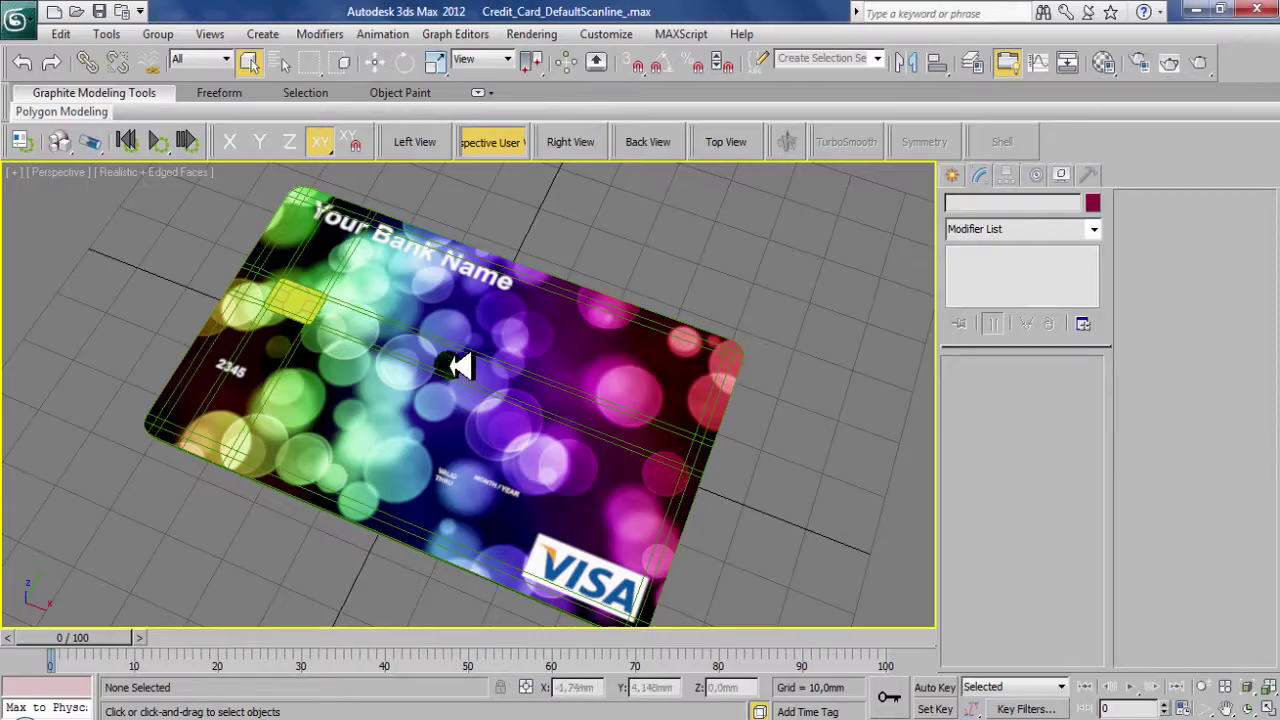
key("z")
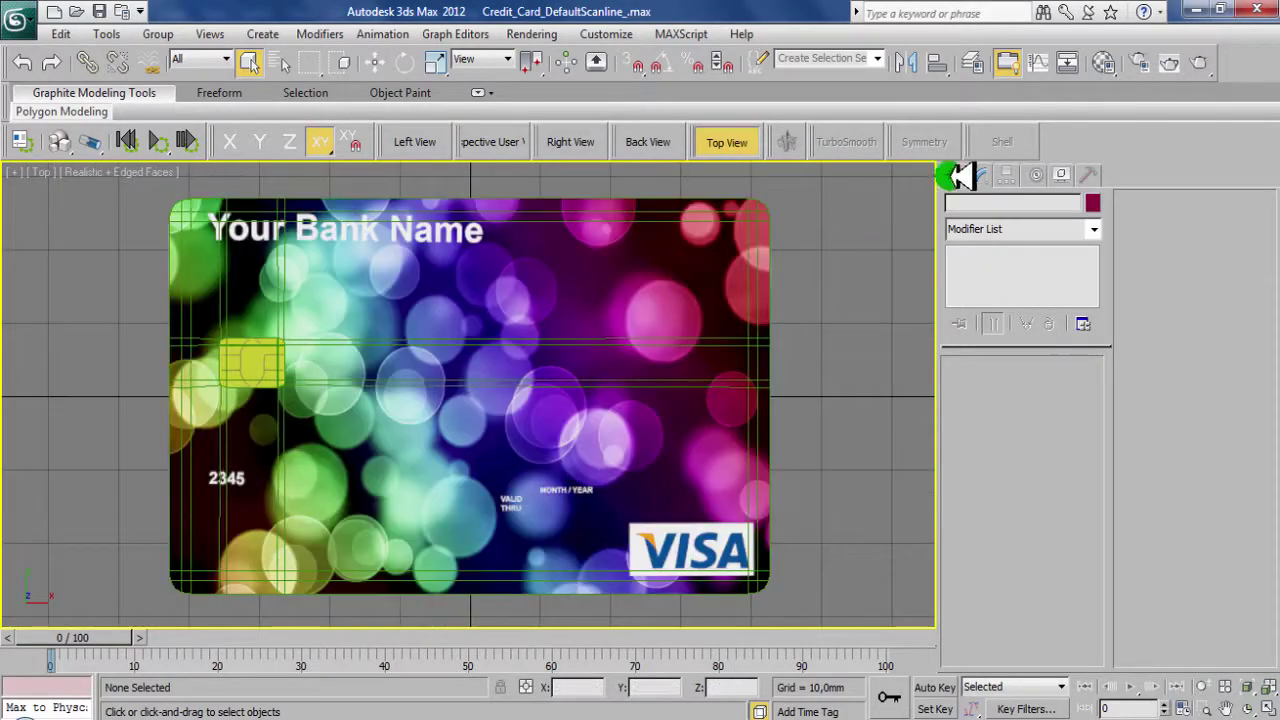
left_click(951, 174)
left_click(981, 207)
left_click(1034, 337)
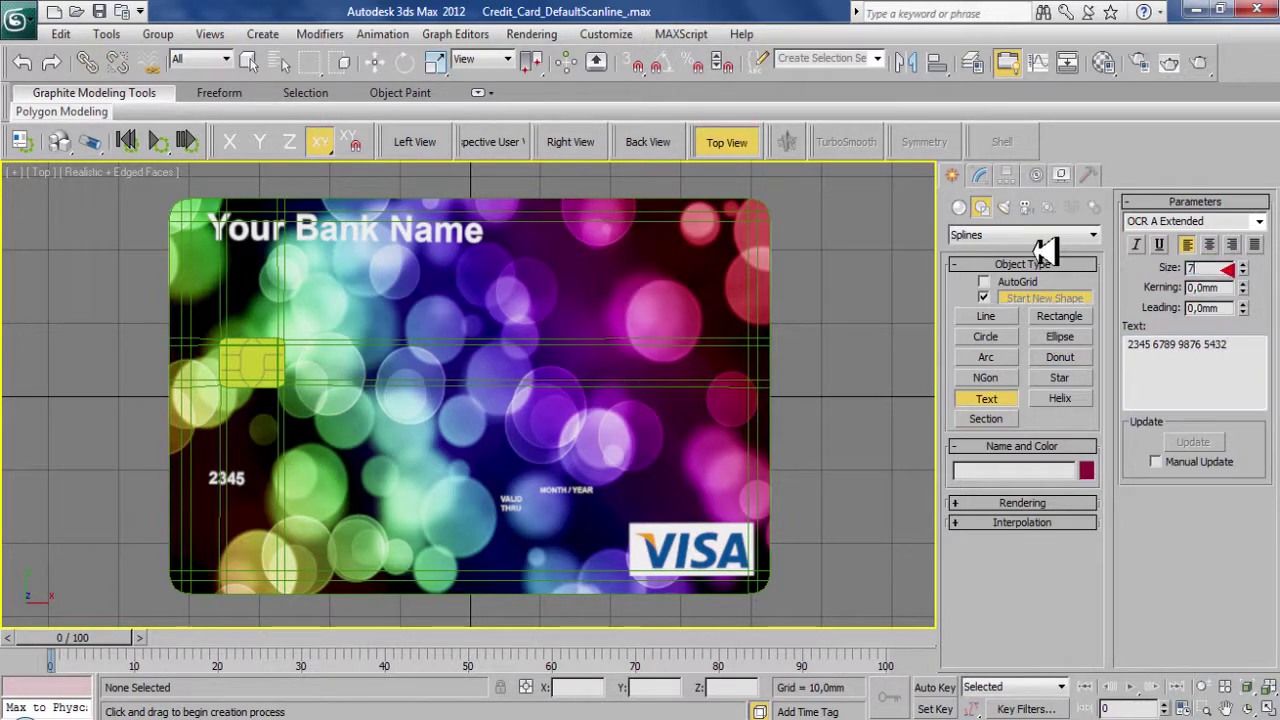
Place the card-number text and move it toward the card centre
left_click(277, 434)
key("F3")
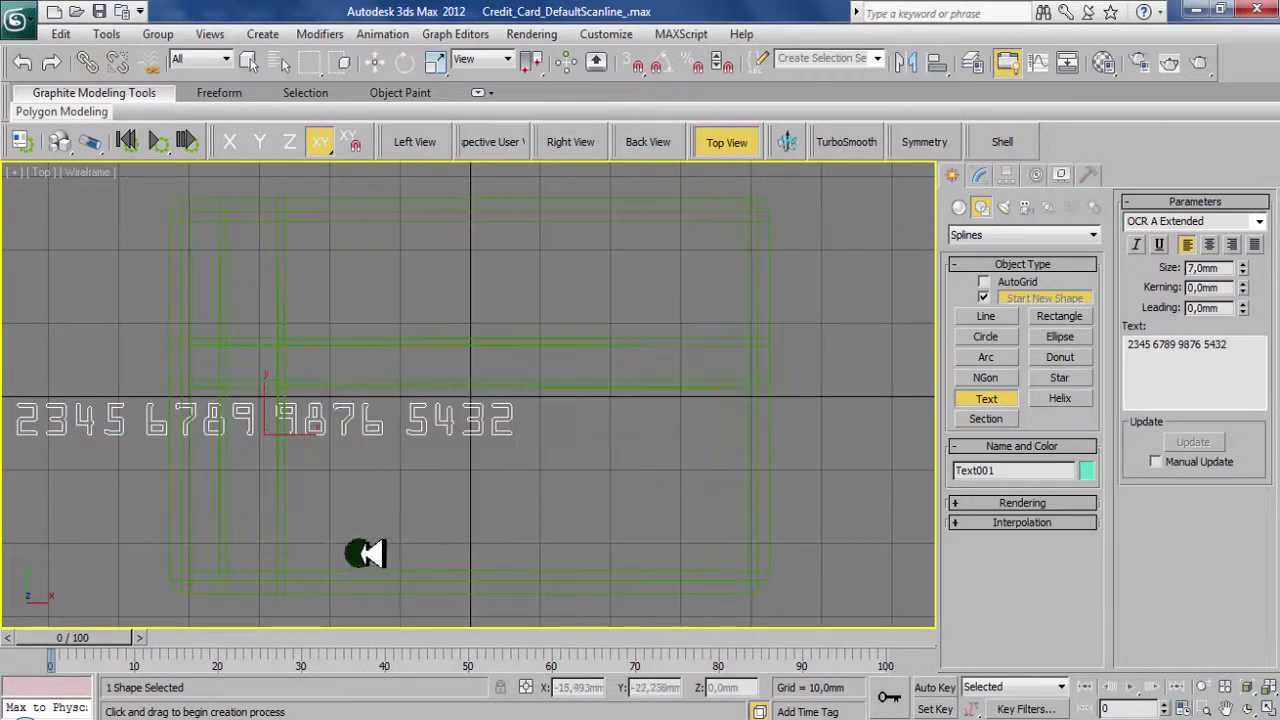
key("w")
left_click_drag(280, 406, 505, 415)
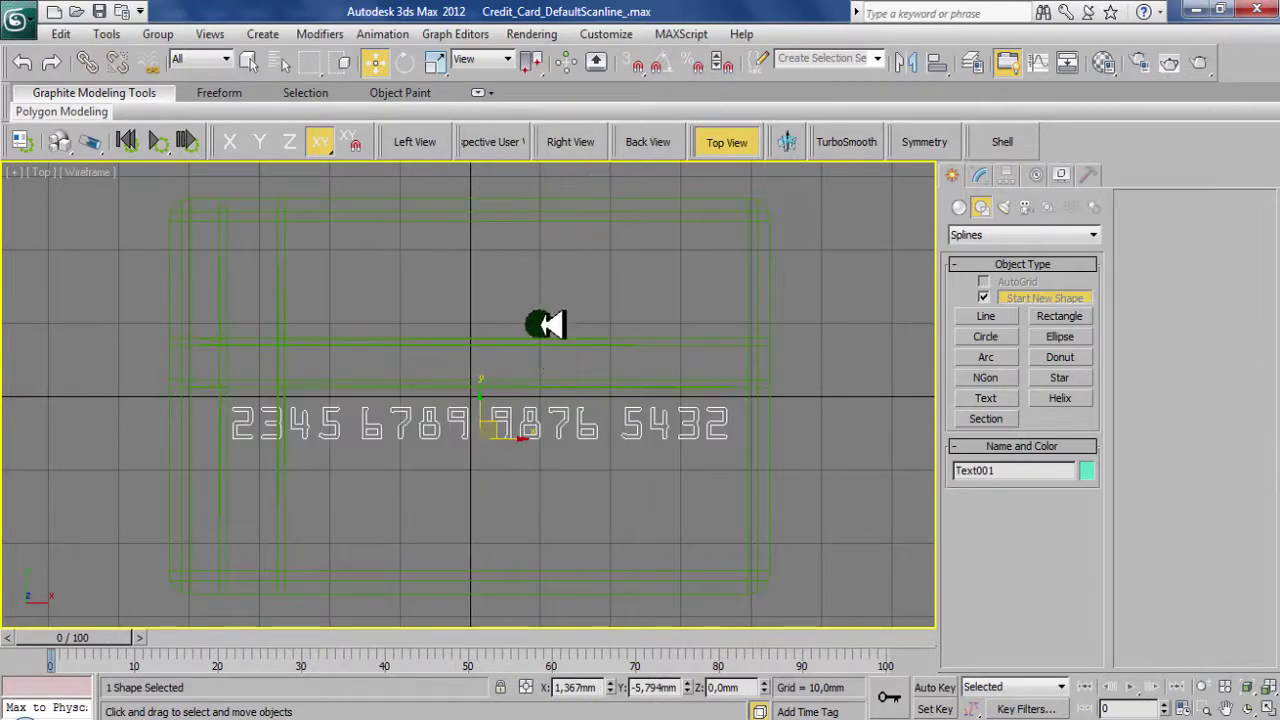
Align the number text's height to the card, leaving X and Y positions unchanged
key("alt+a")
left_click(365, 341)
left_click(560, 242)
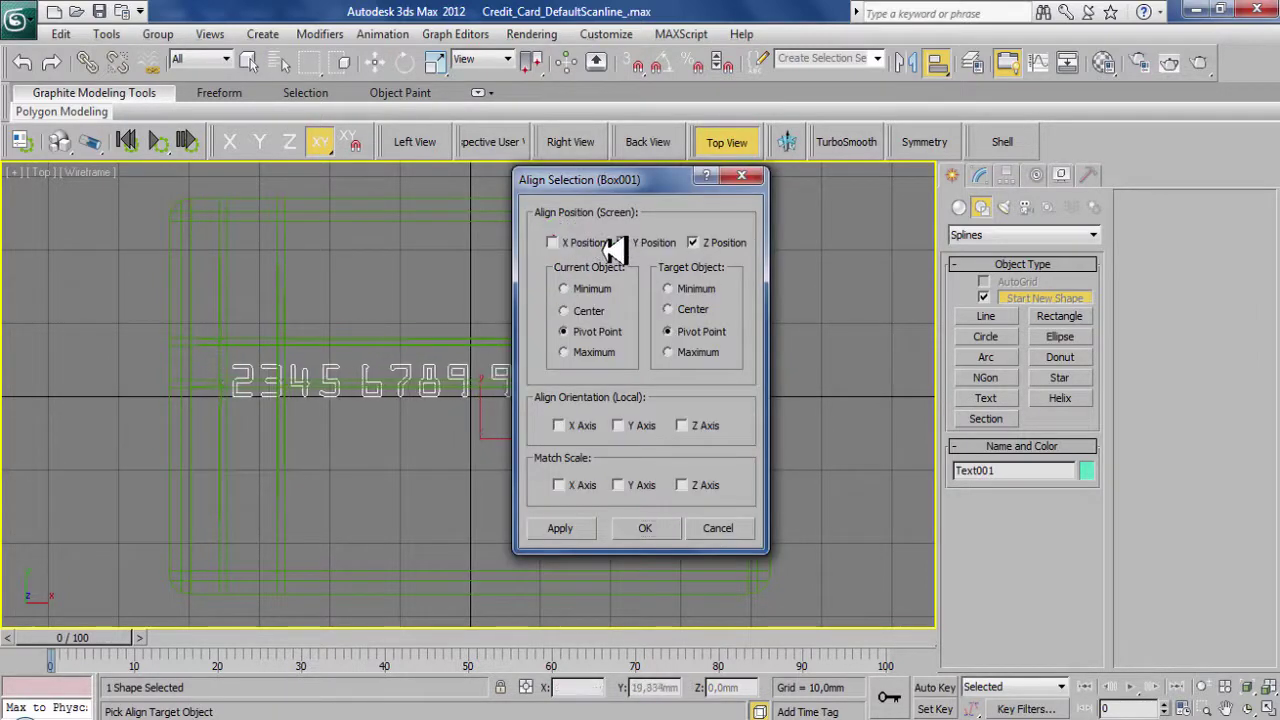
left_click(637, 244)
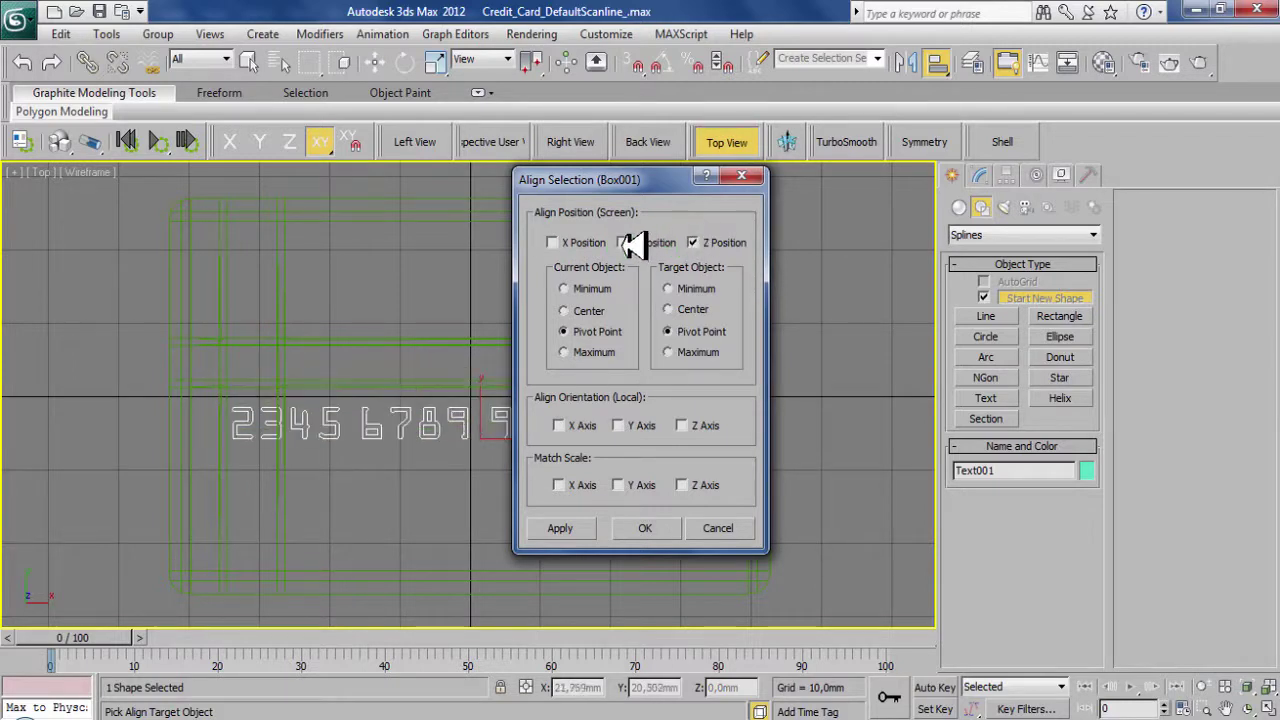
left_click(640, 522)
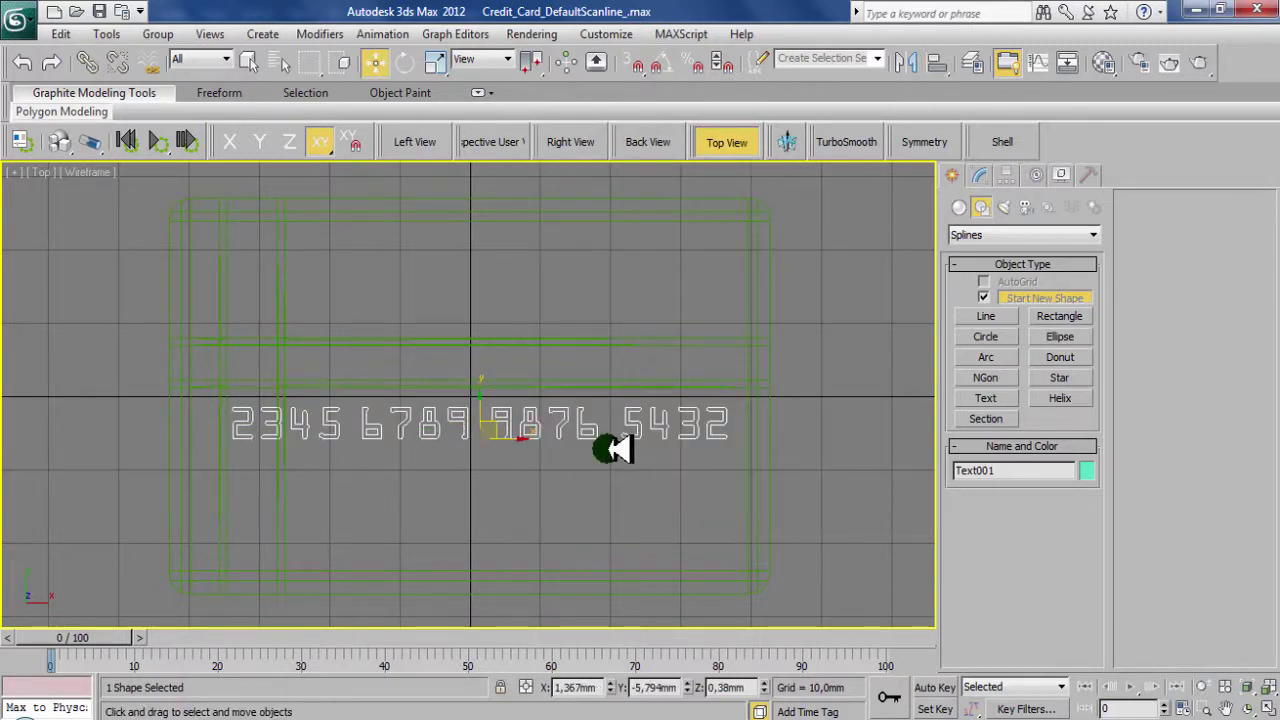
key("F3")
left_click(425, 142)
key("F3")
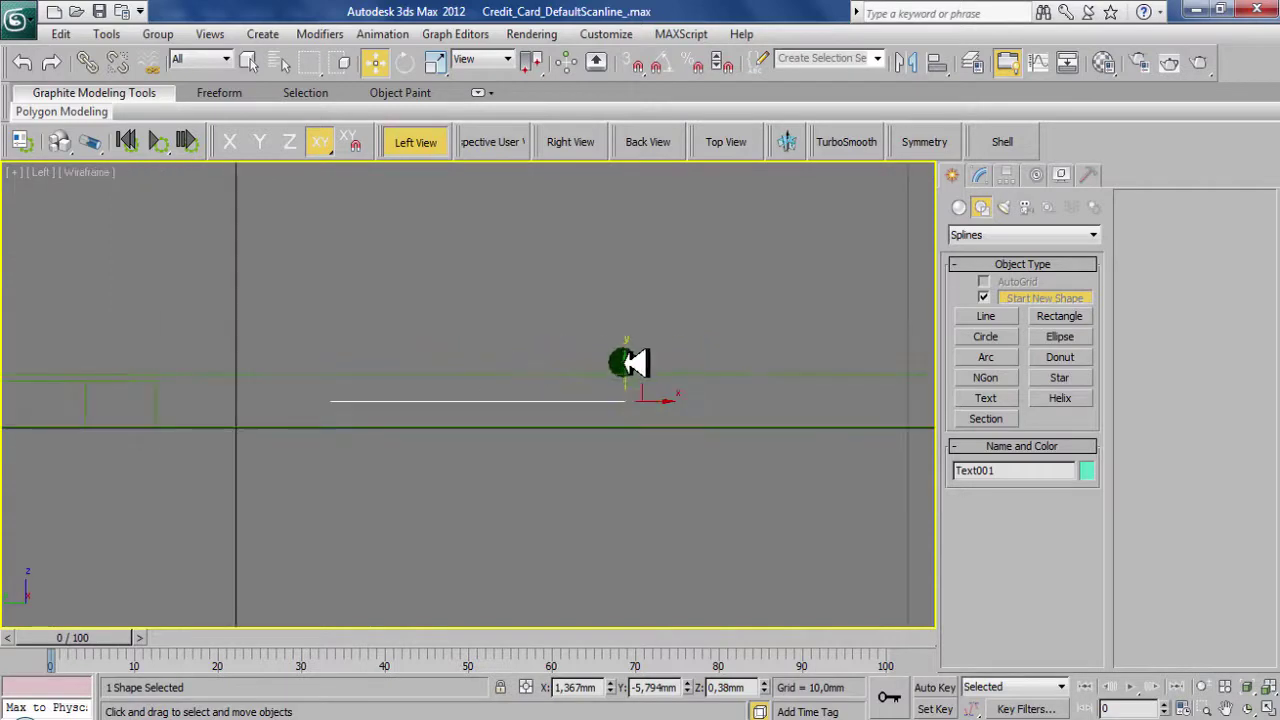
Give the number text a 0,1 mm Shell and return to the top view
left_click(1002, 141)
left_click(982, 175)
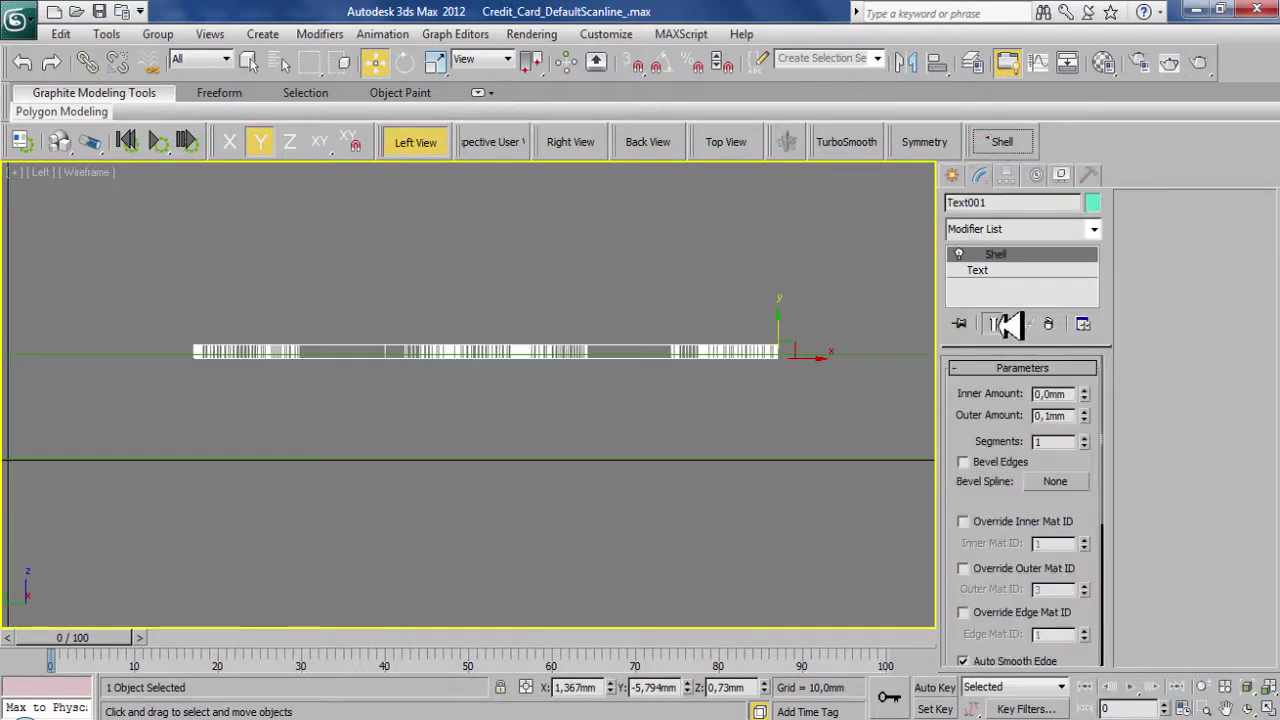
key("p")
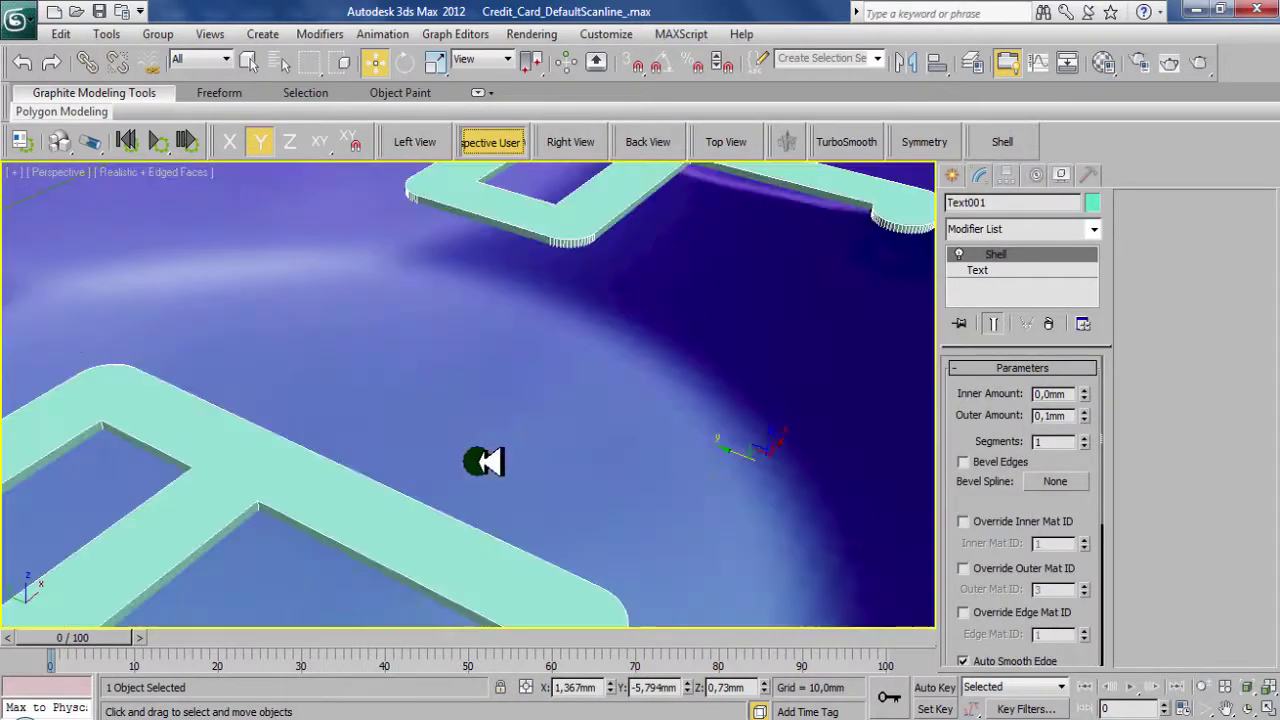
key("t")
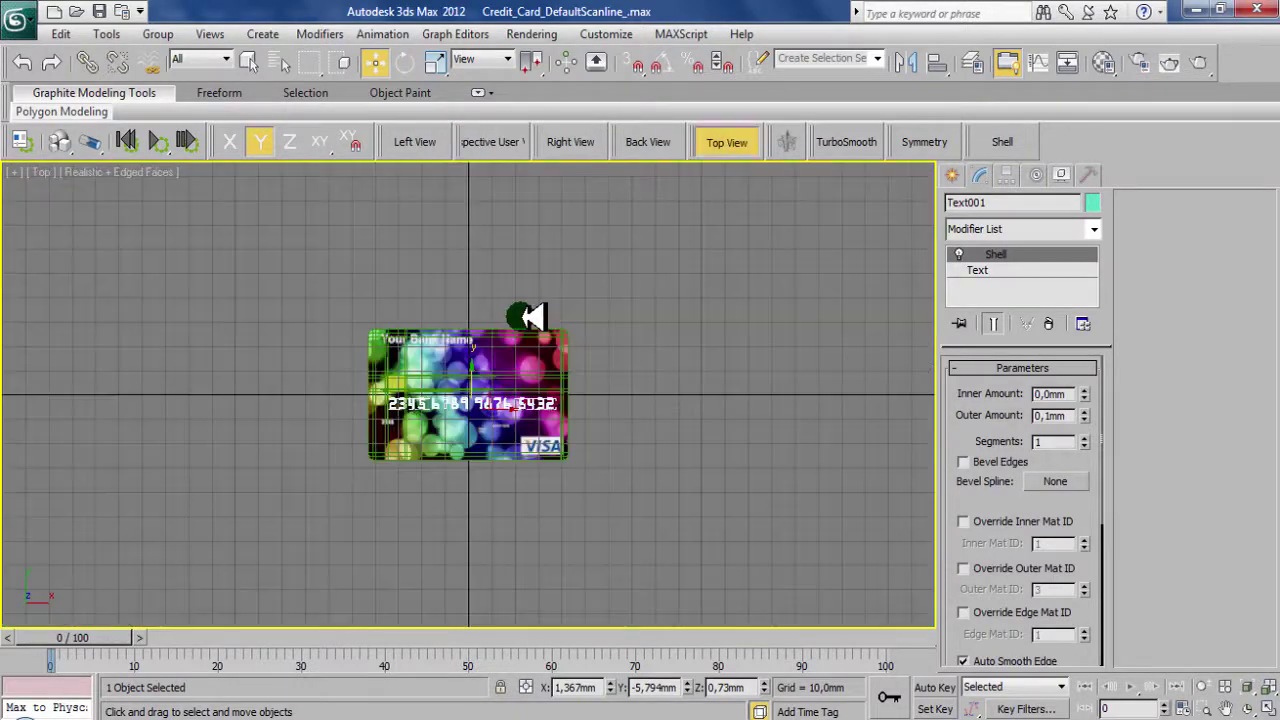
key("z")
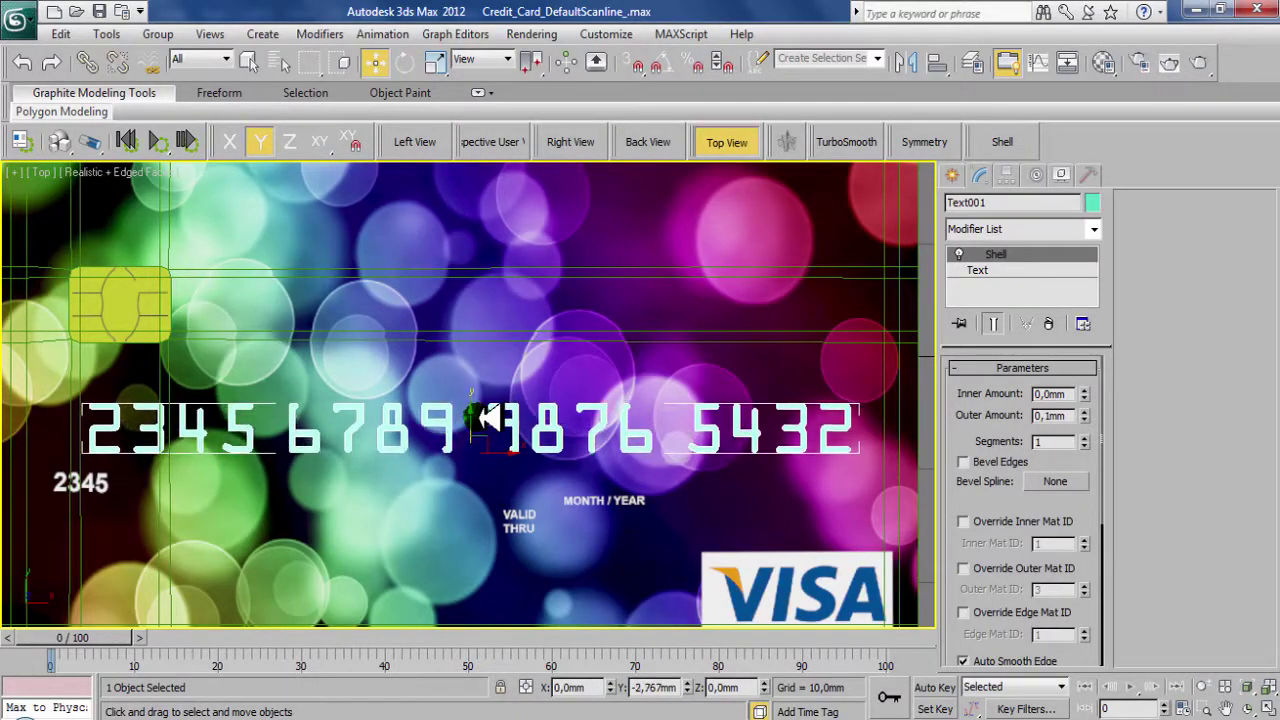
scroll(490, 405, "down", 2)
scroll(497, 410, "up", 1)
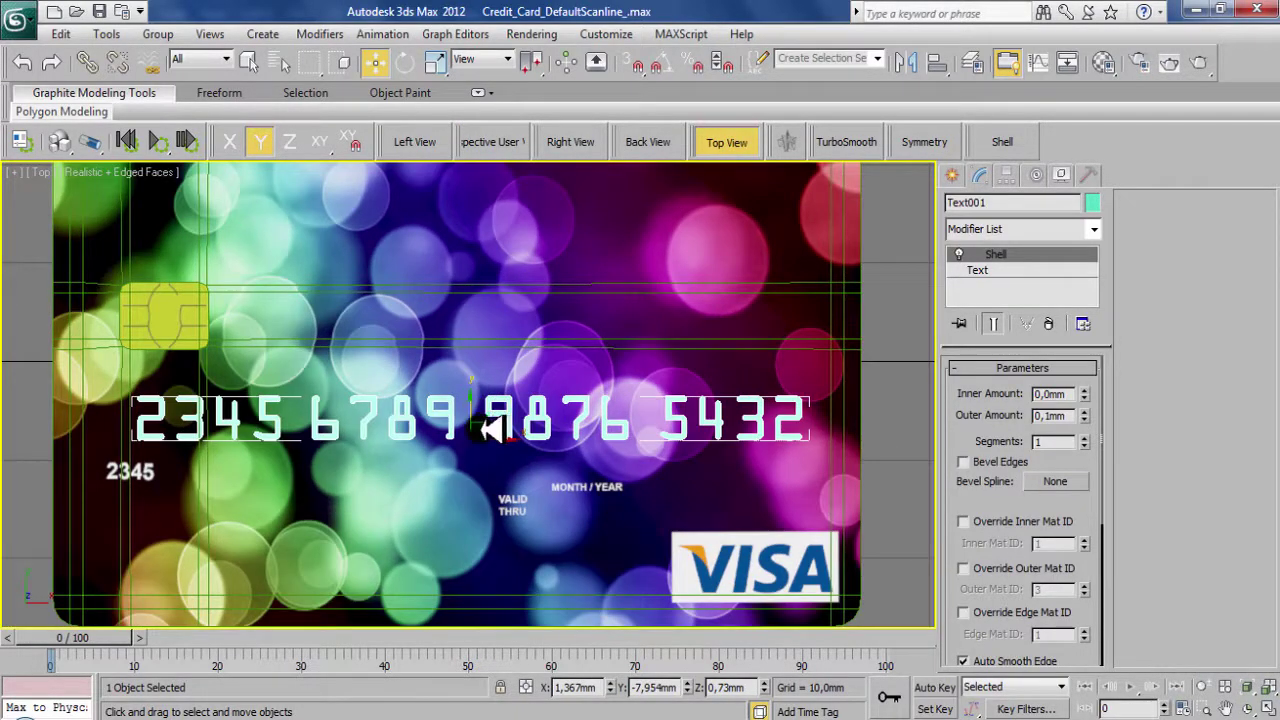
Centre the card number and Shift-drag a copy down near the card's bottom
left_click_drag(492, 432, 487, 450)
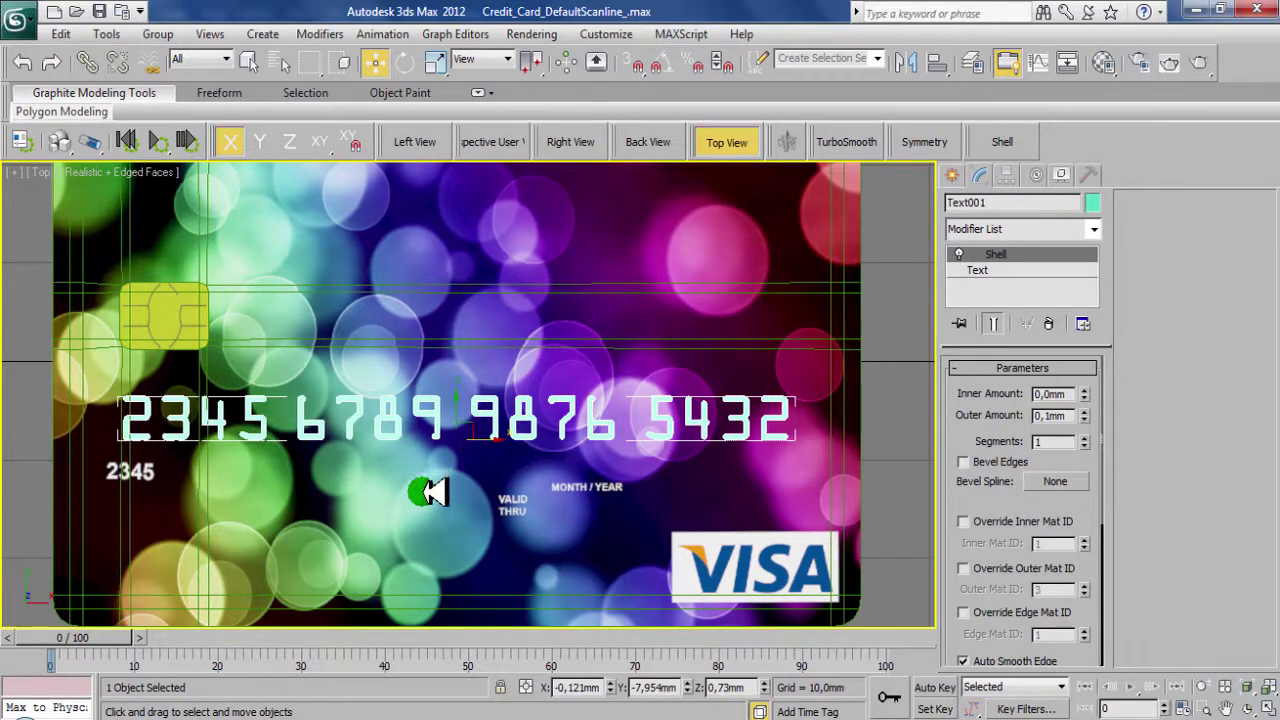
middle_click_drag(443, 470, 453, 428)
left_click_drag(475, 365, 475, 500, "shift")
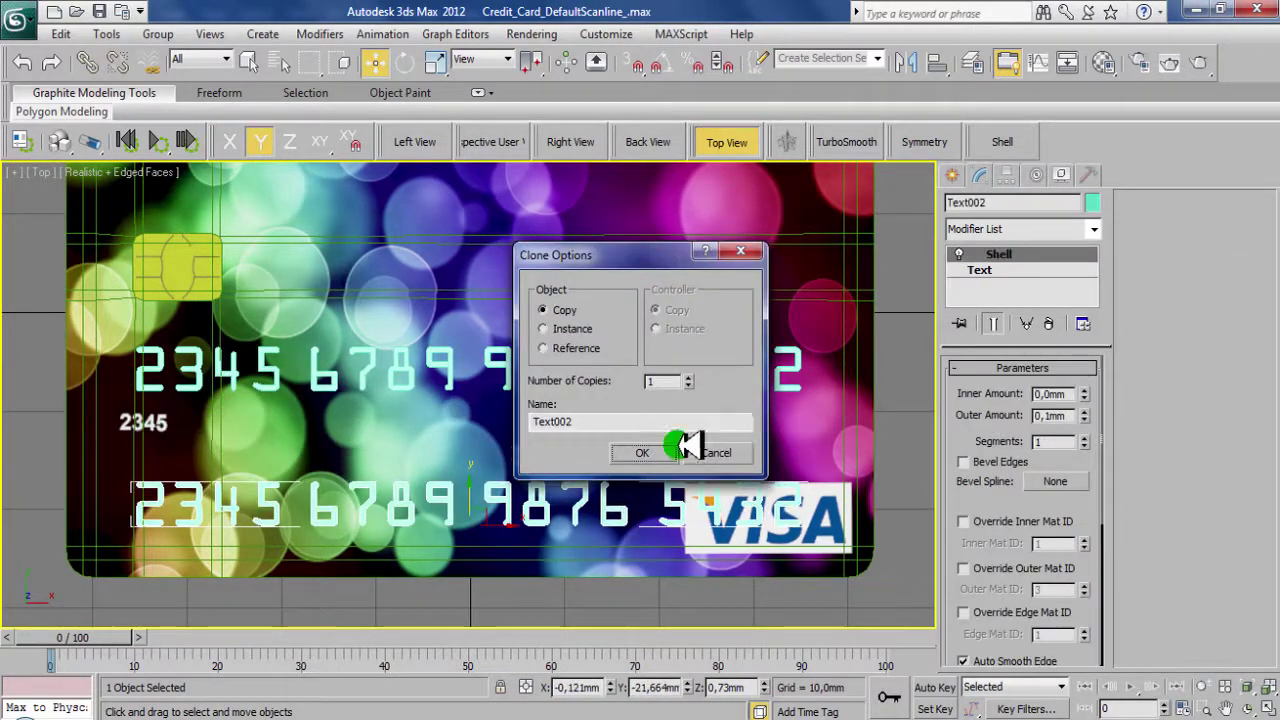
Turn the number copy into 5 mm CARDHOLDER text at the card's lower left
left_click(670, 450)
left_click(1000, 270)
double_click(1035, 473)
type("5")
key("Return")
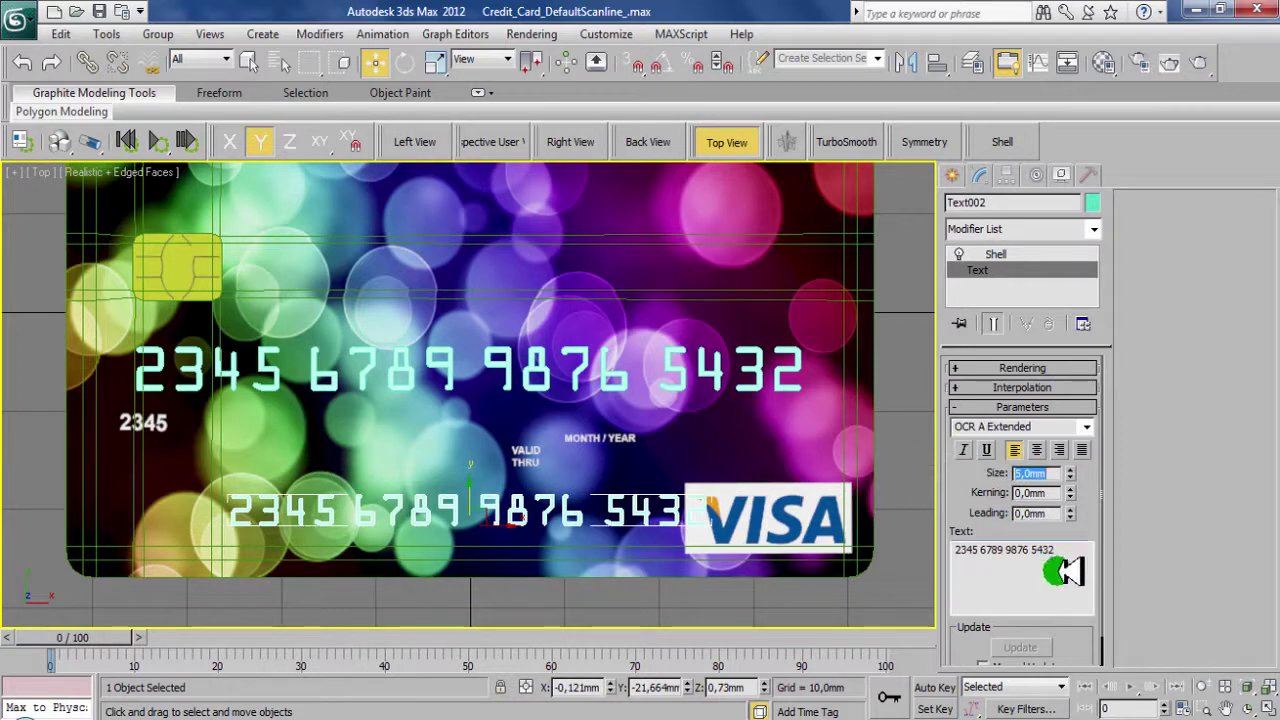
left_click_drag(1068, 571, 920, 580)
type("Cardholder")
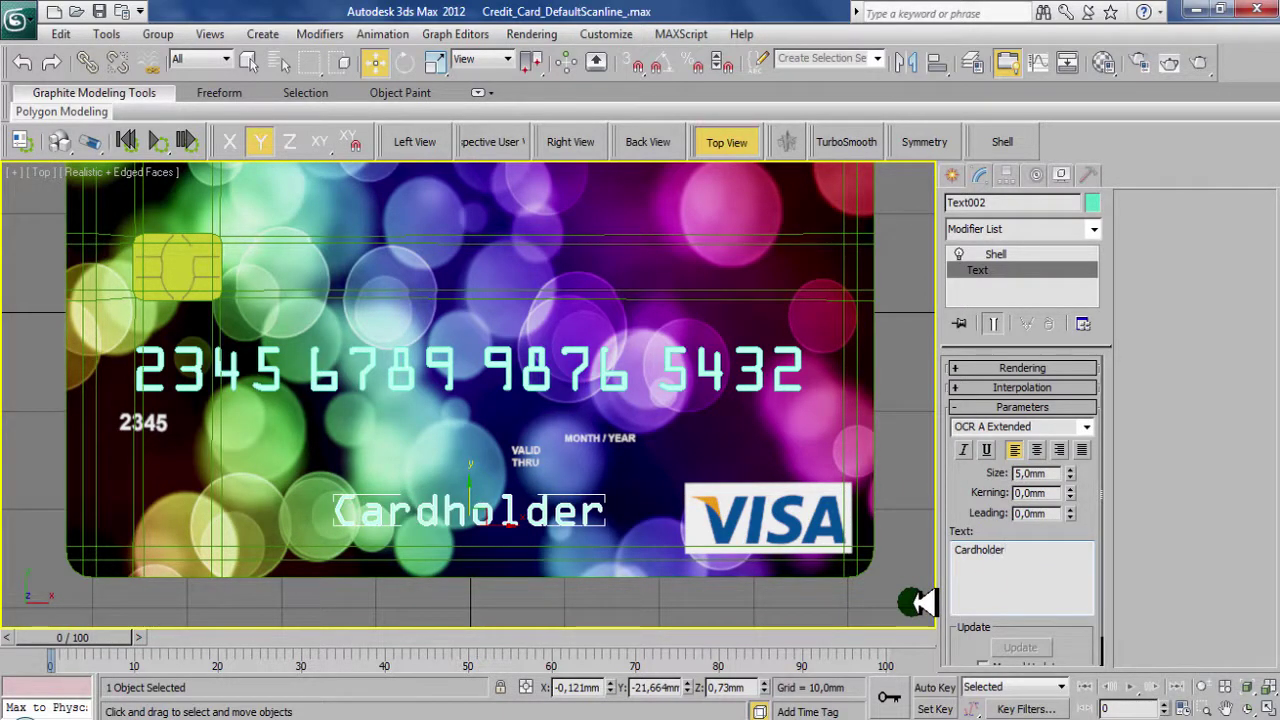
key("BackSpace")
key("BackSpace")
key("BackSpace")
type("CARDH")
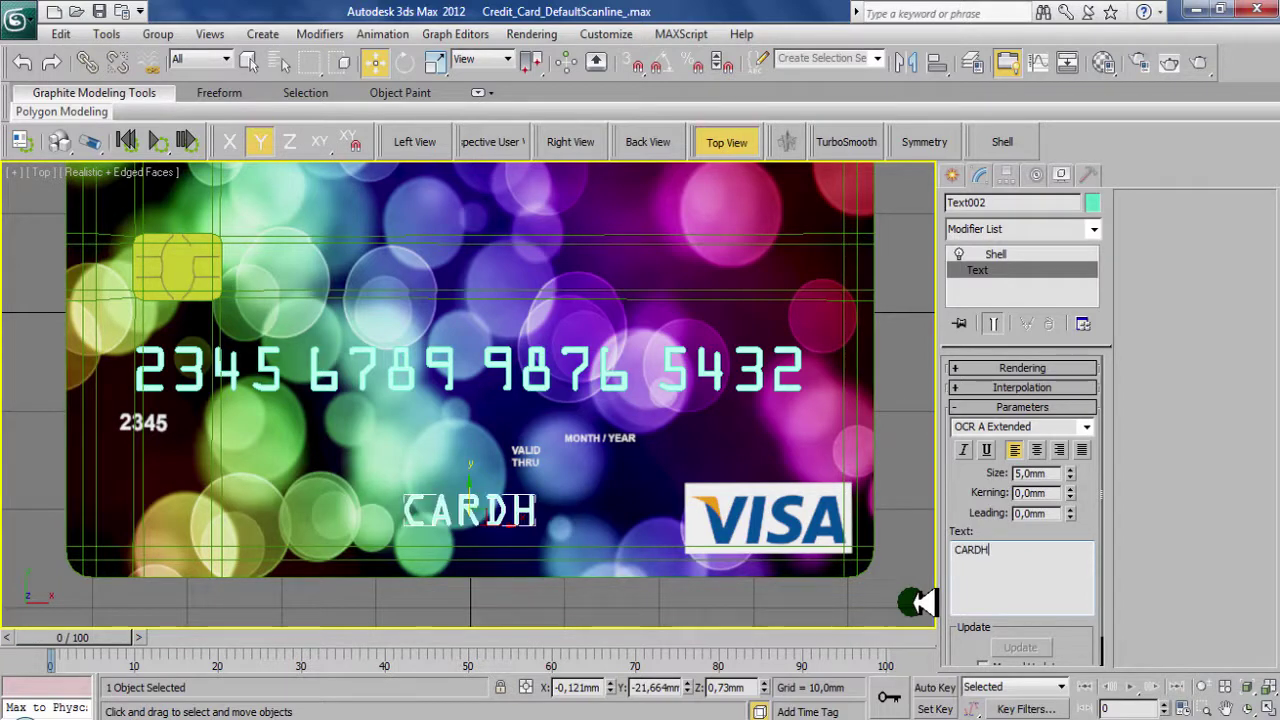
type("OLDER")
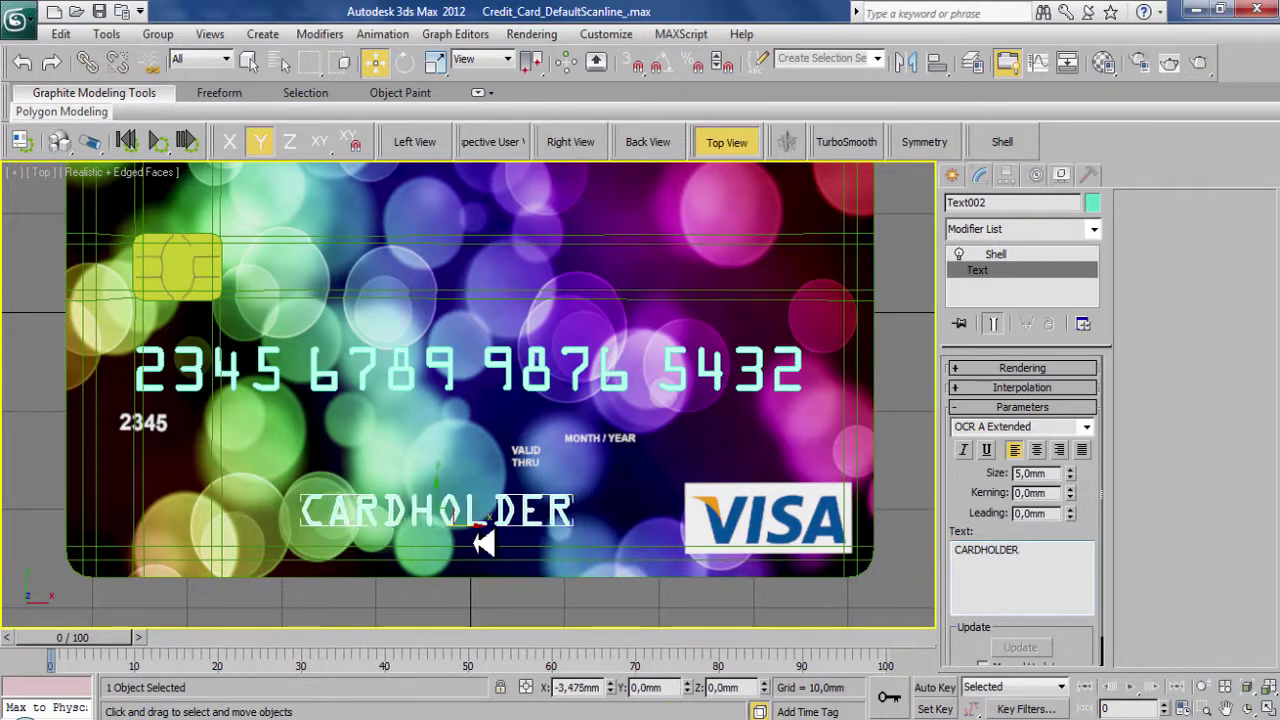
left_click_drag(516, 527, 305, 540)
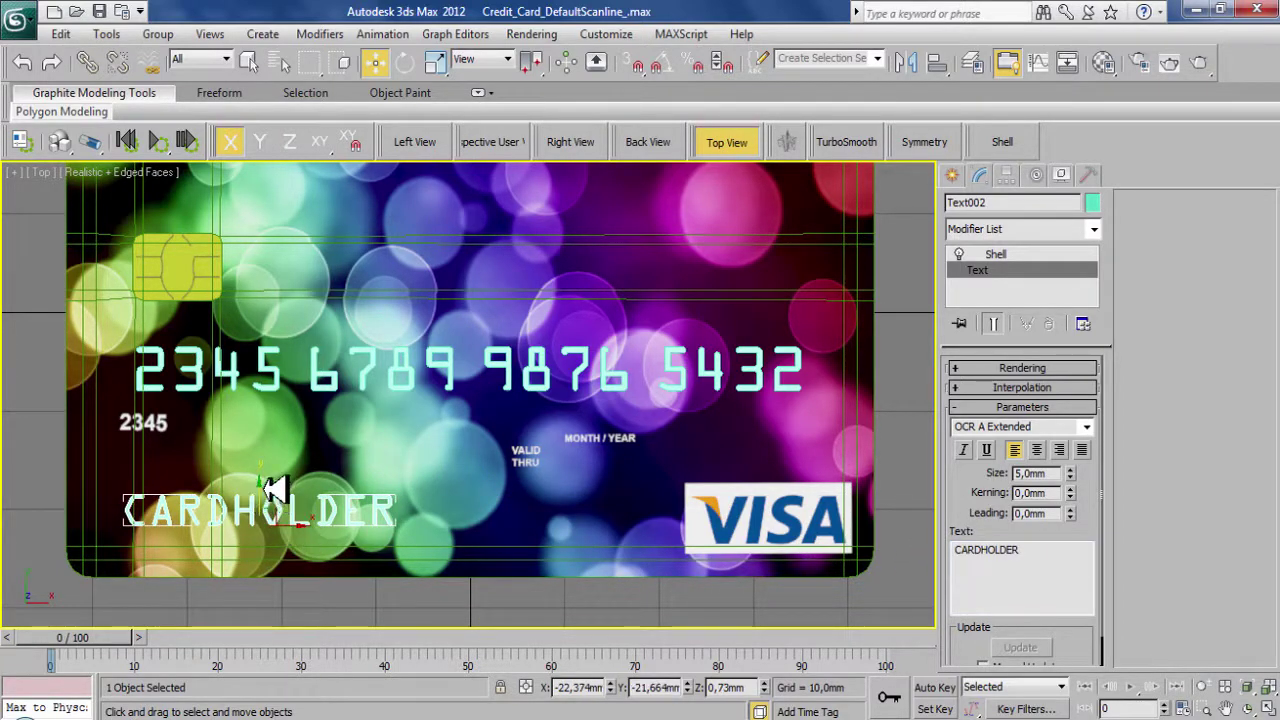
left_click_drag(272, 488, 682, 460)
Clone CARDHOLDER into a 4 mm 12/21 expiry date under MONTH/YEAR
left_click(645, 449)
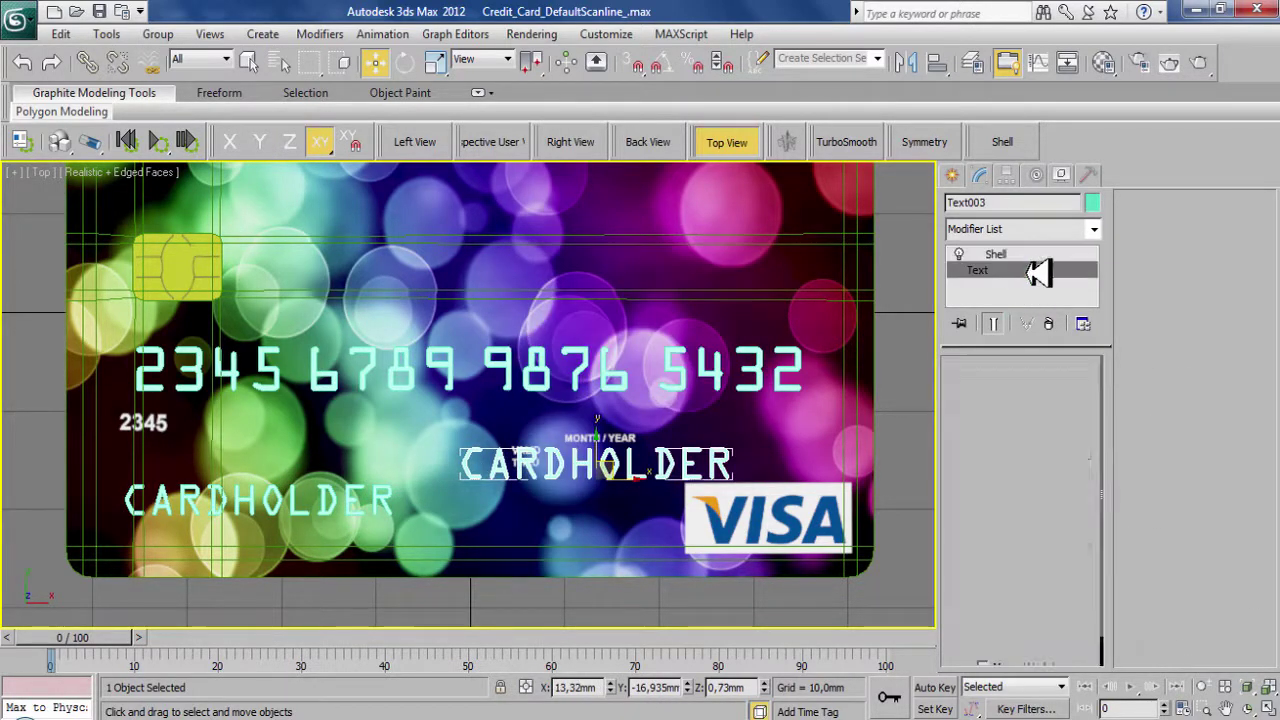
left_click(1050, 473)
type("4")
key("Return")
left_click(962, 528)
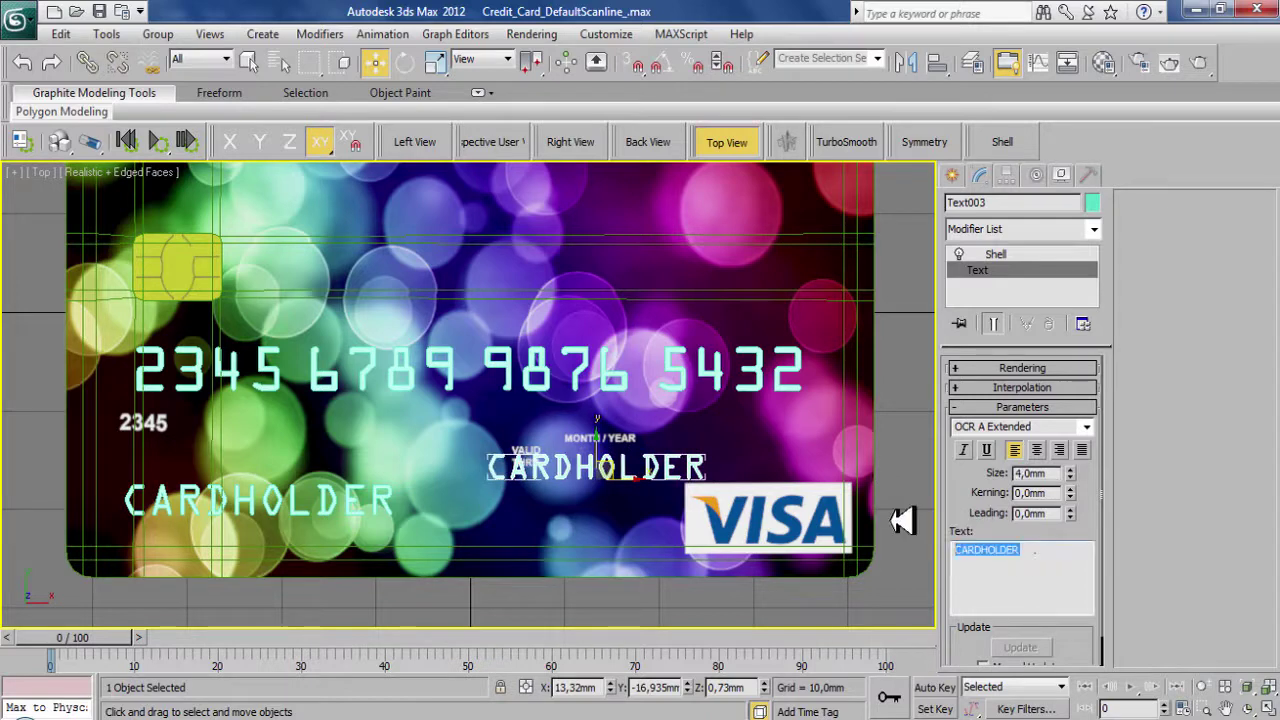
type("12/21")
scroll(640, 470, "up", 3)
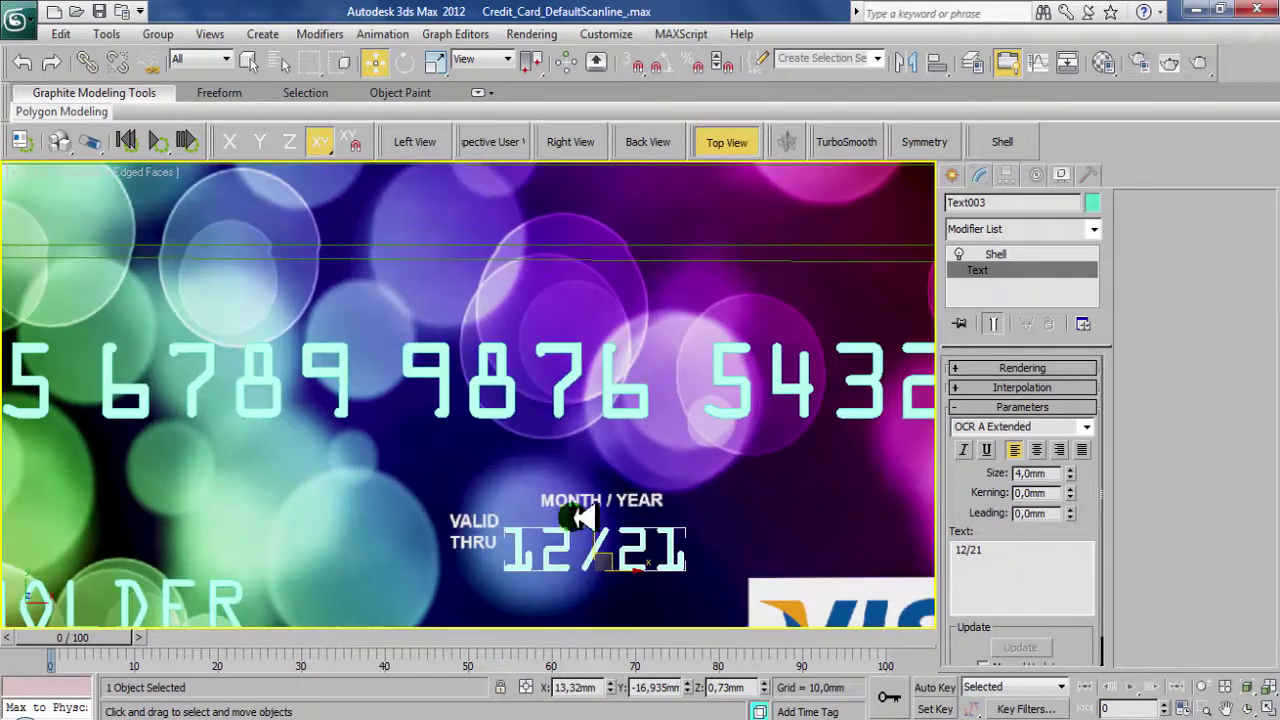
left_click_drag(614, 557, 640, 556)
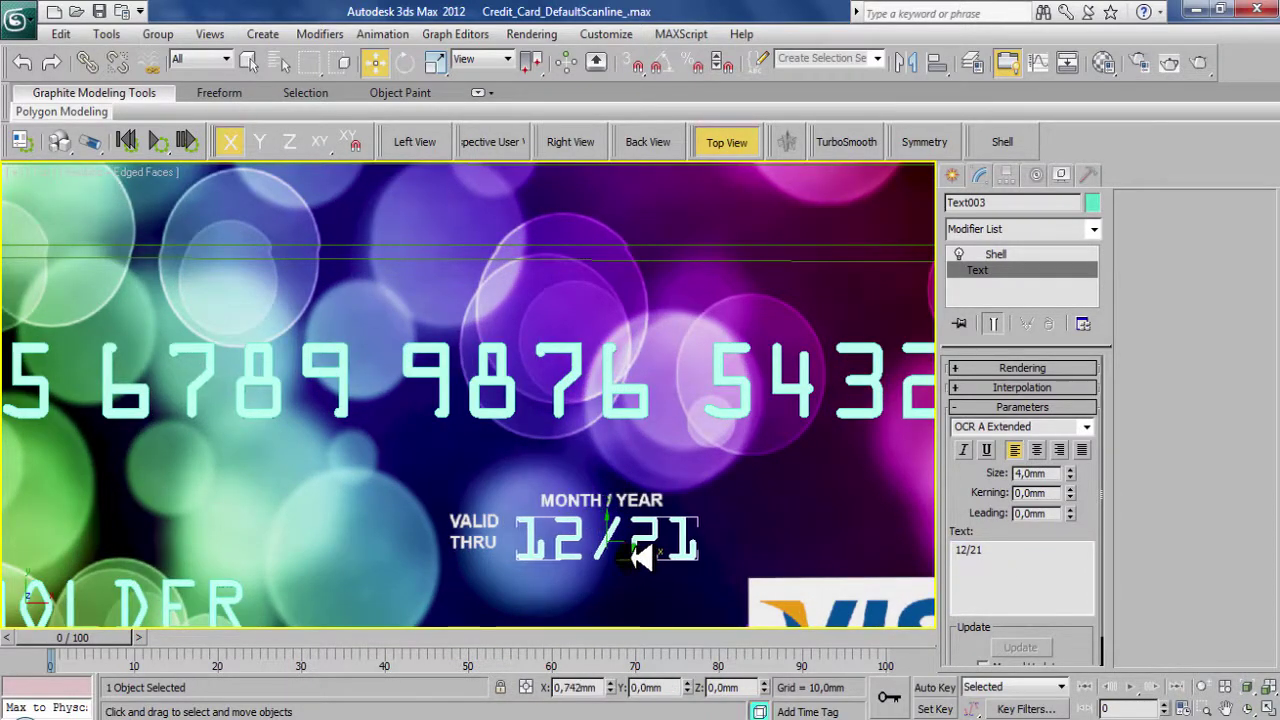
left_click(495, 145)
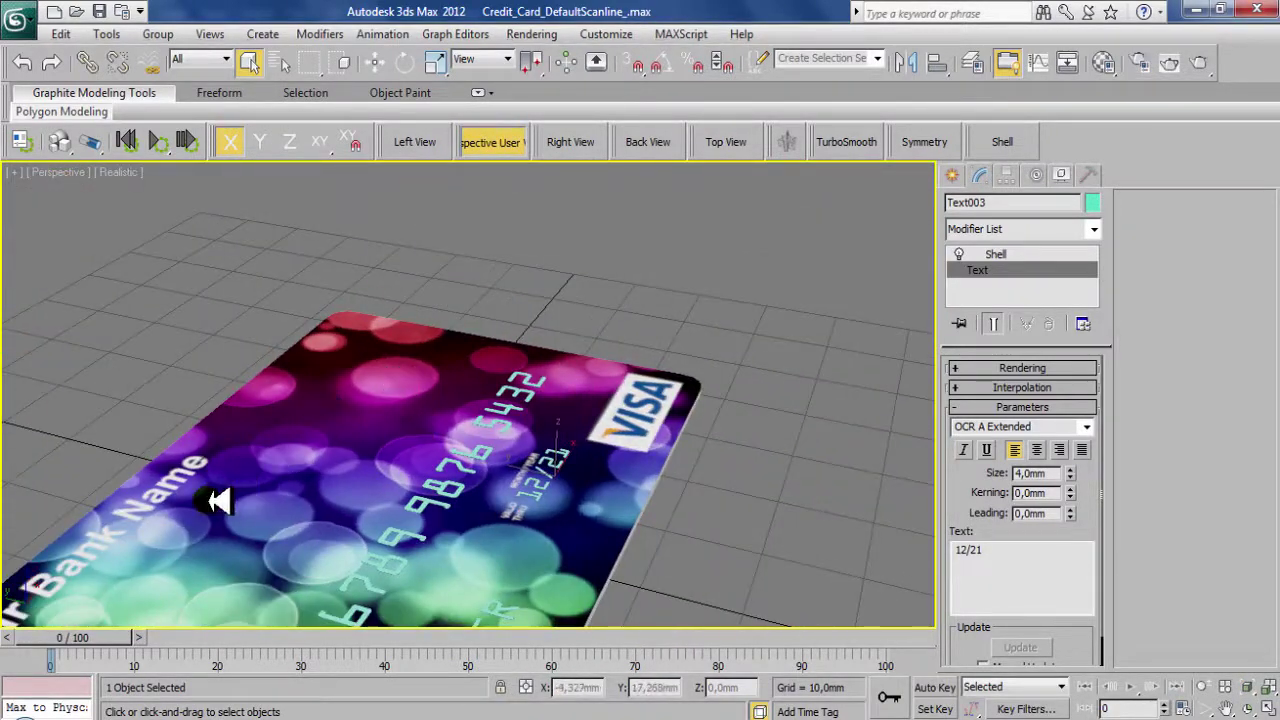
Group the card and its text objects as Group001
left_click(405, 520, "ctrl")
key("F4")
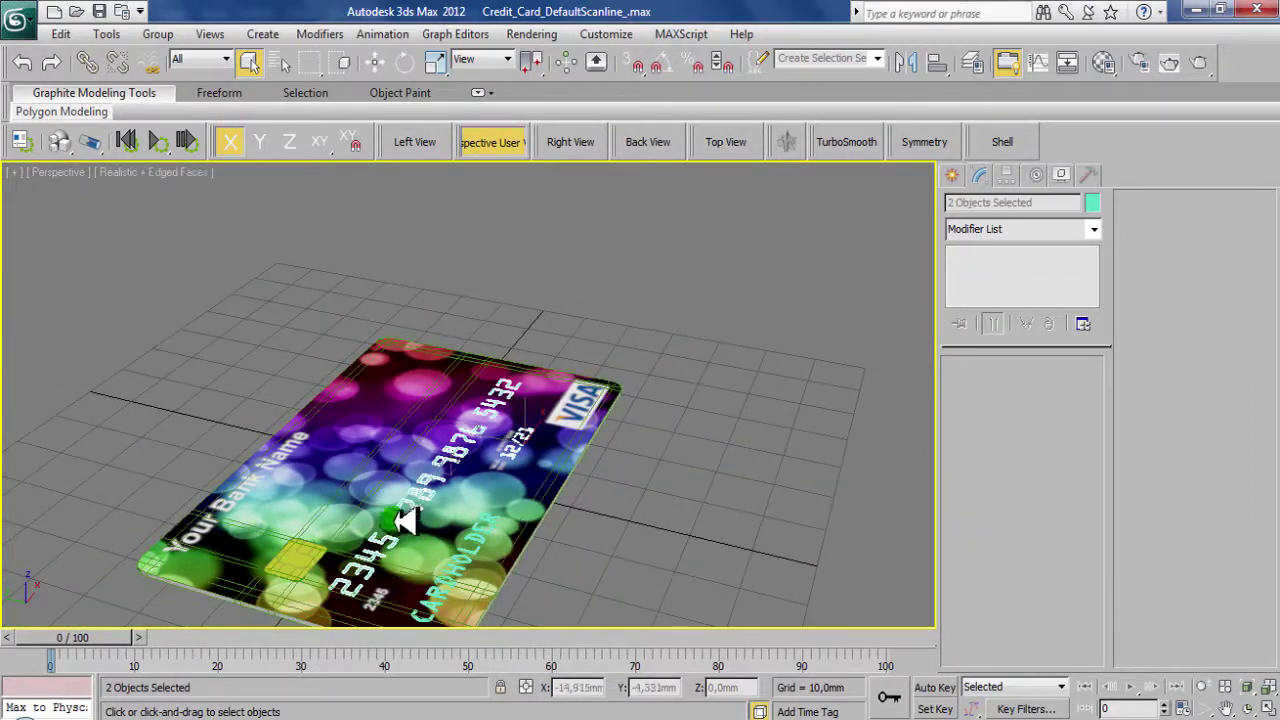
left_click(157, 33)
left_click(172, 52)
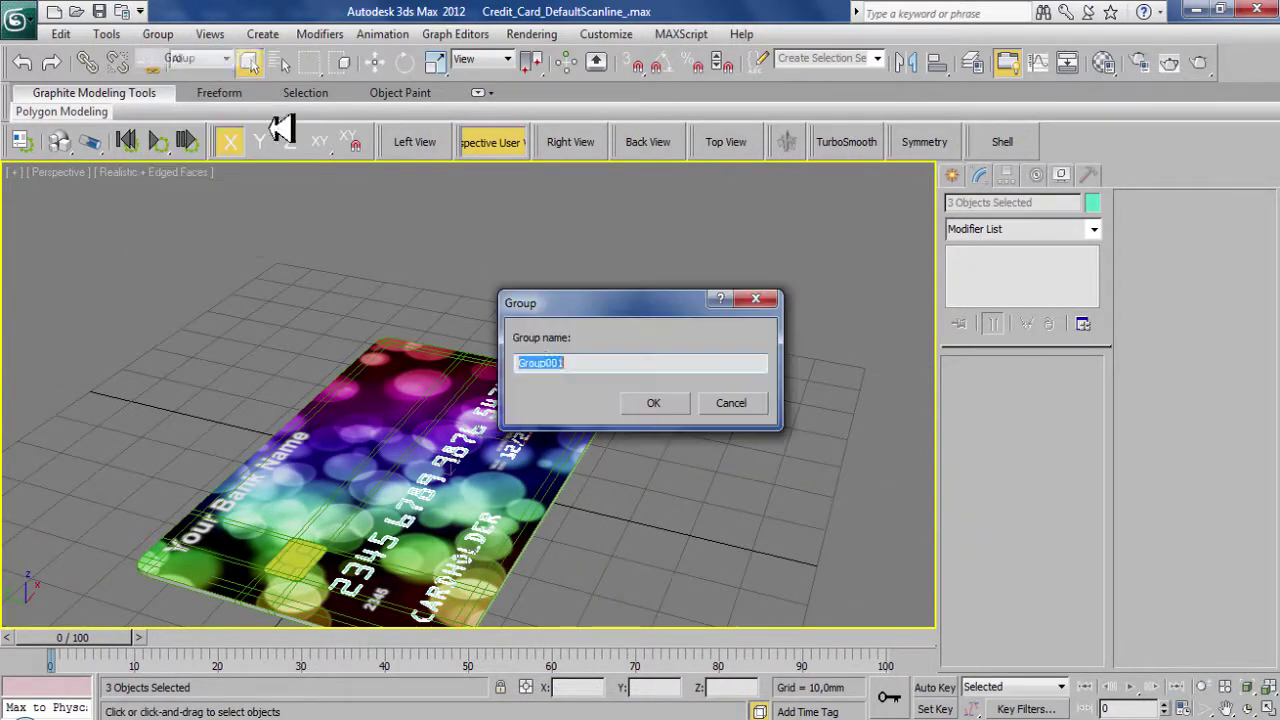
left_click(640, 402)
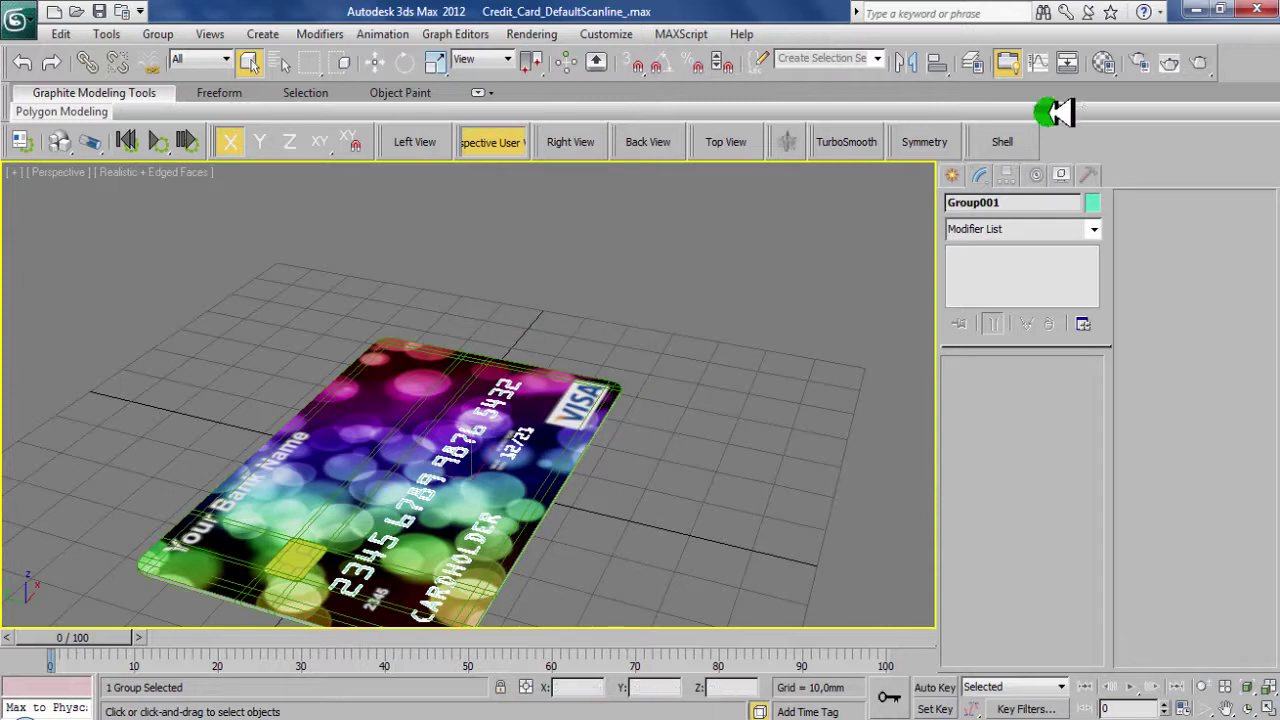
Set Group001's object colour to black and orbit the Perspective view to a diagonal angle
left_click(1098, 206)
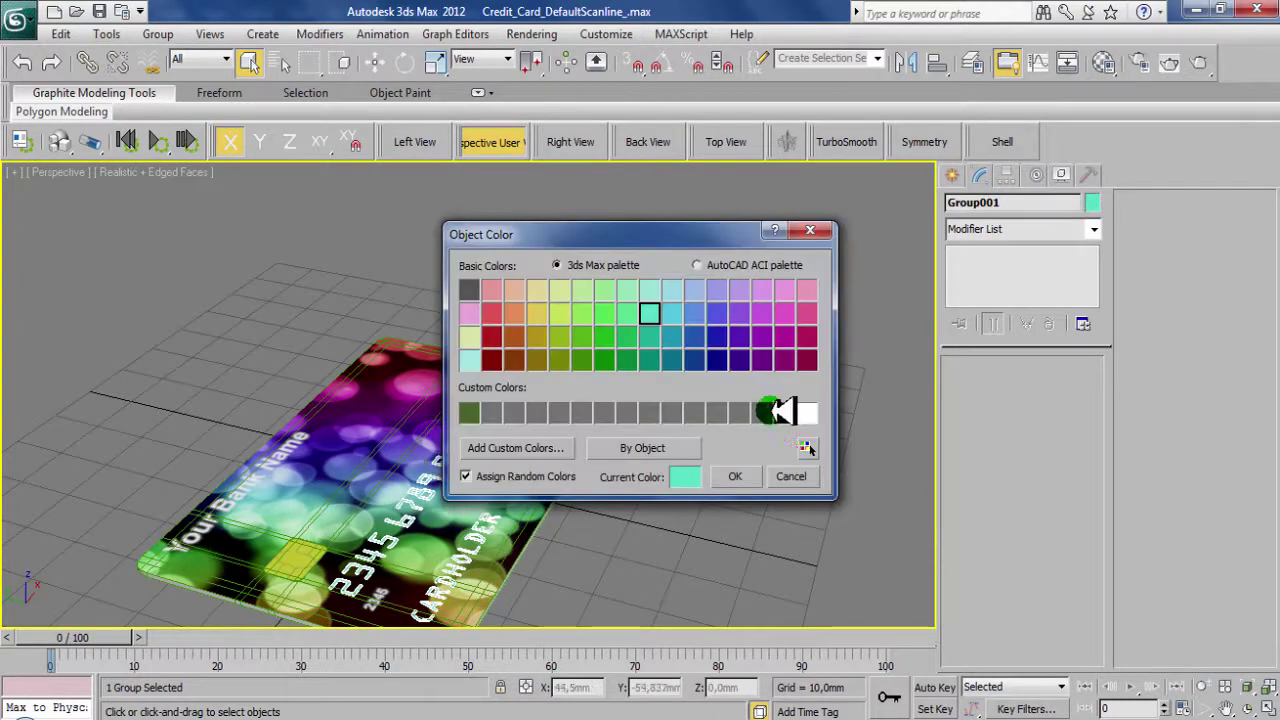
double_click(771, 411)
key("m")
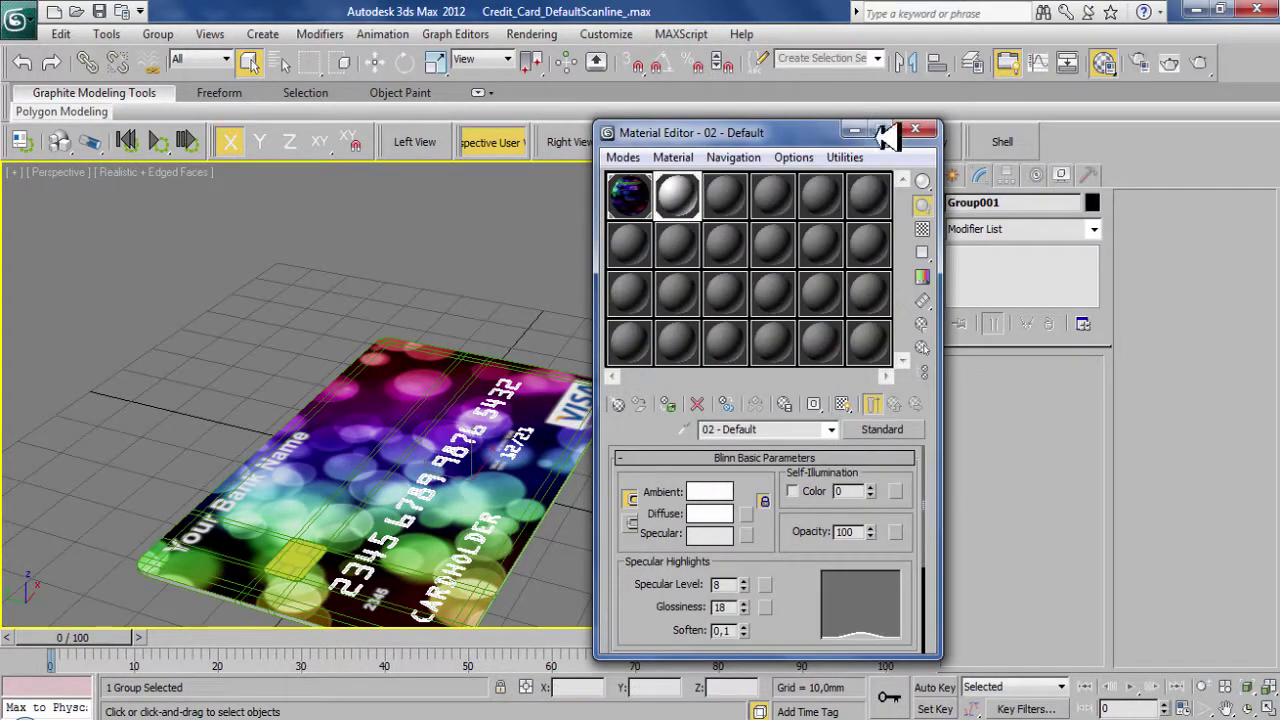
left_click(924, 130)
mouse_move(476, 474)
middle_mouse_down("alt")
mouse_move(411, 297)
mouse_move(466, 449)
mouse_move(363, 334)
mouse_move(506, 459)
middle_mouse_up("alt")
mouse_move(627, 438)
middle_mouse_down("alt")
mouse_move(700, 351)
mouse_move(523, 466)
mouse_move(680, 343)
mouse_move(547, 440)
mouse_move(529, 494)
middle_mouse_up("alt")
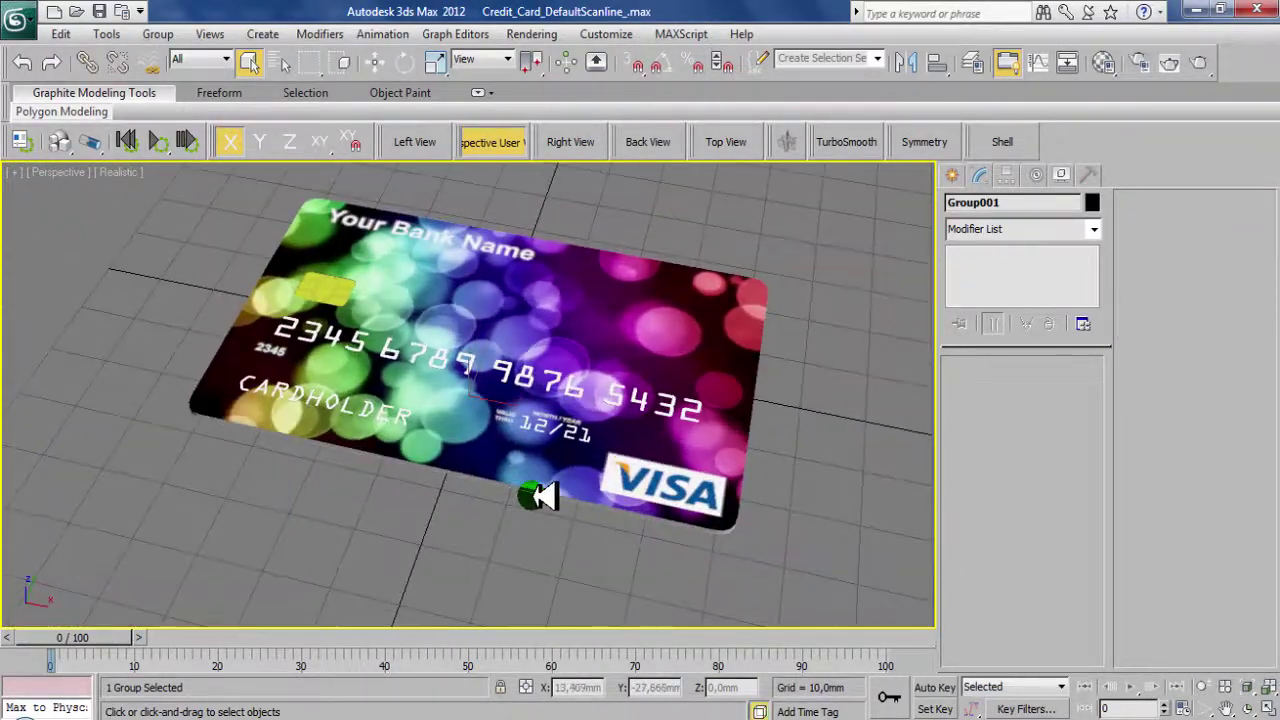
mouse_move(343, 271)
middle_mouse_down("alt")
mouse_move(380, 457)
mouse_move(473, 307)
mouse_move(520, 400)
mouse_move(558, 427)
middle_mouse_up("alt")
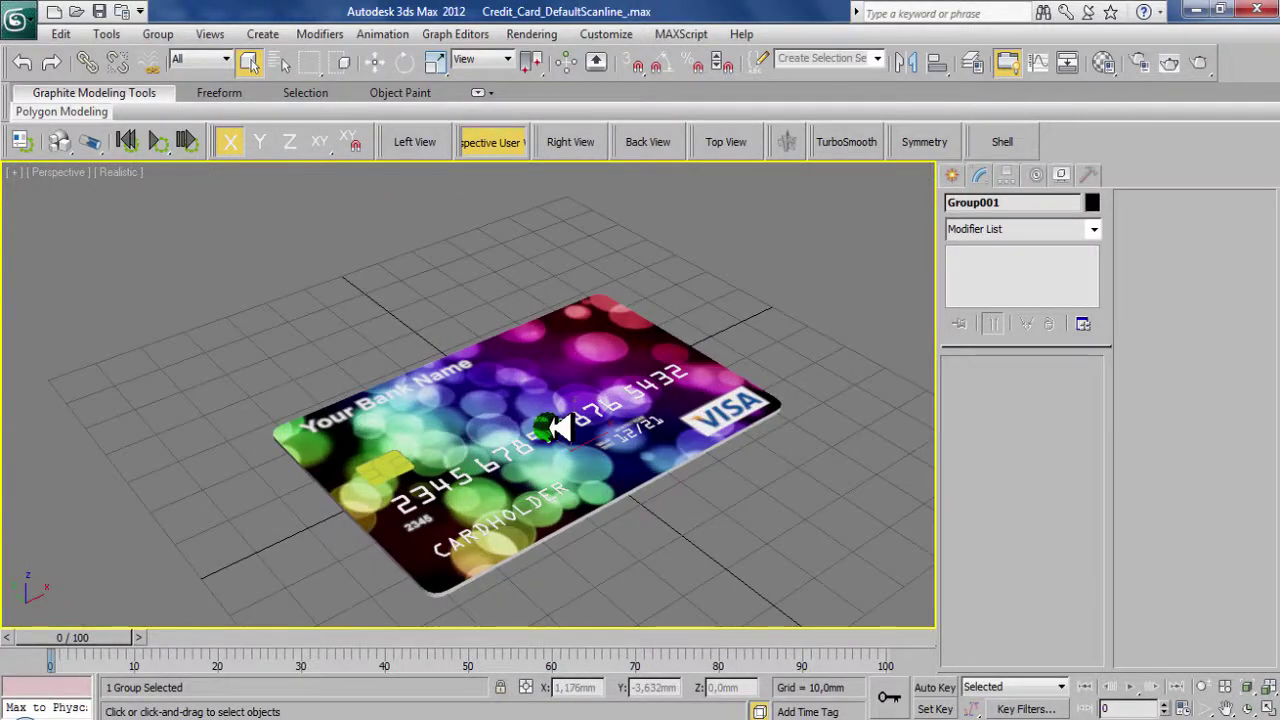
Production-render the Perspective view and maximize the Rendered Frame Window to inspect the card
left_click(1138, 64)
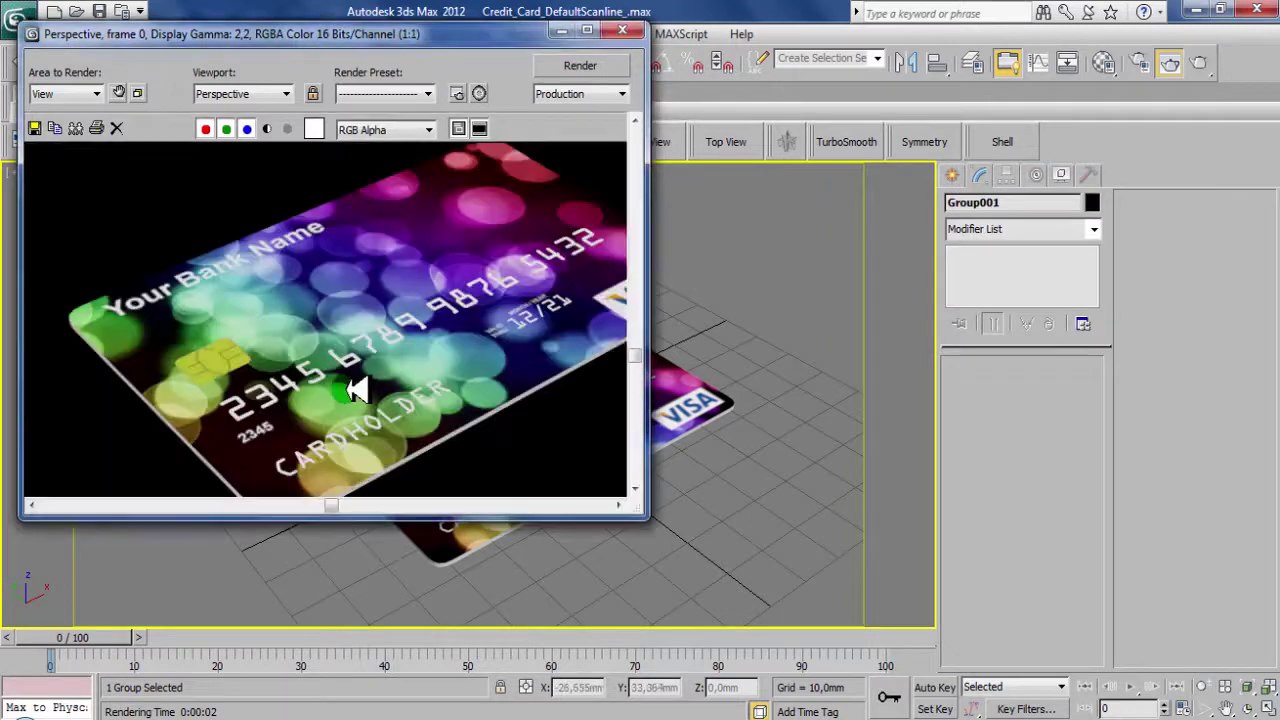
scroll(360, 385, "down", 1)
scroll(420, 355, "up", 1)
scroll(500, 300, "down", 1)
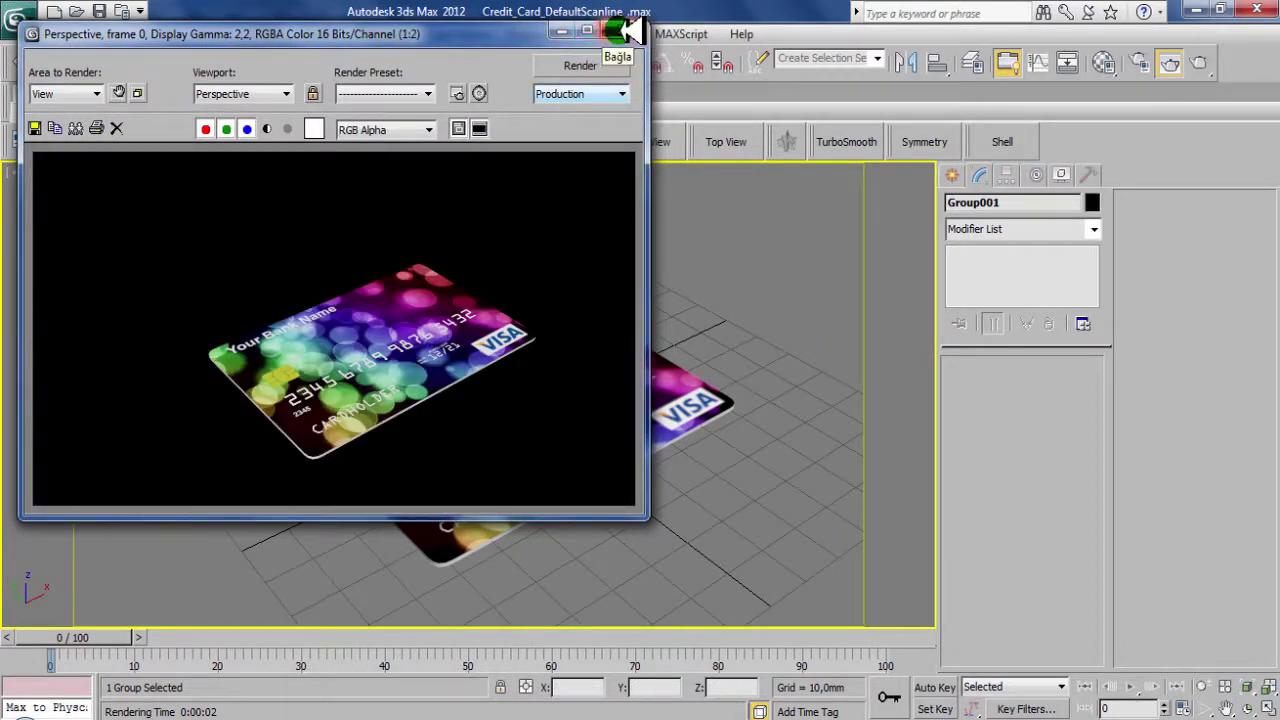
left_click(587, 31)
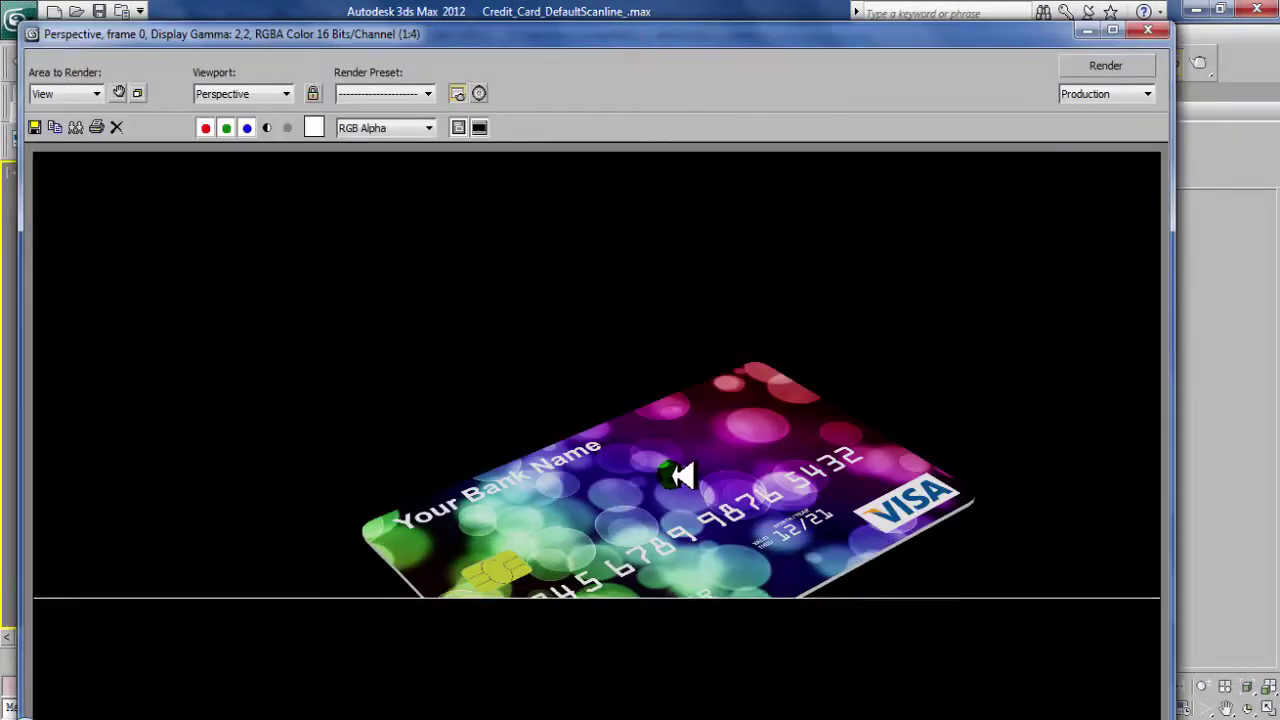
left_click_drag(668, 37, 680, 23)
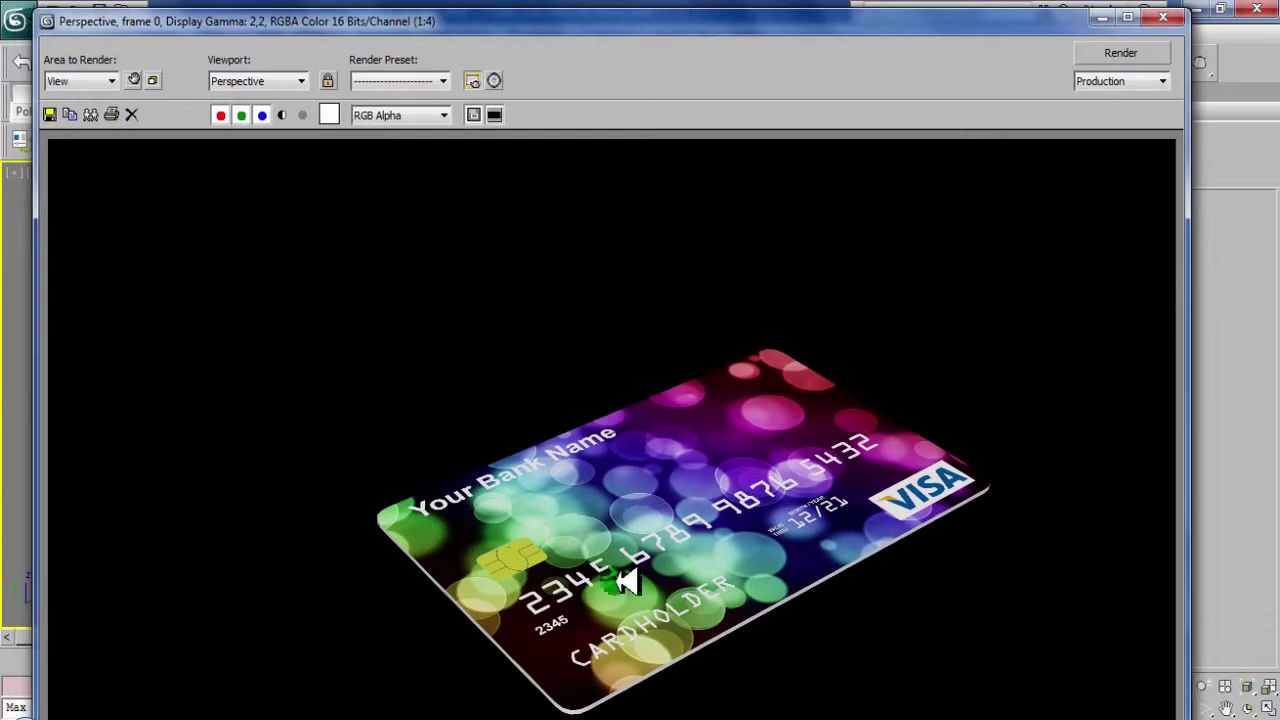
scroll(628, 577, "up", 1)
scroll(531, 485, "down", 1)
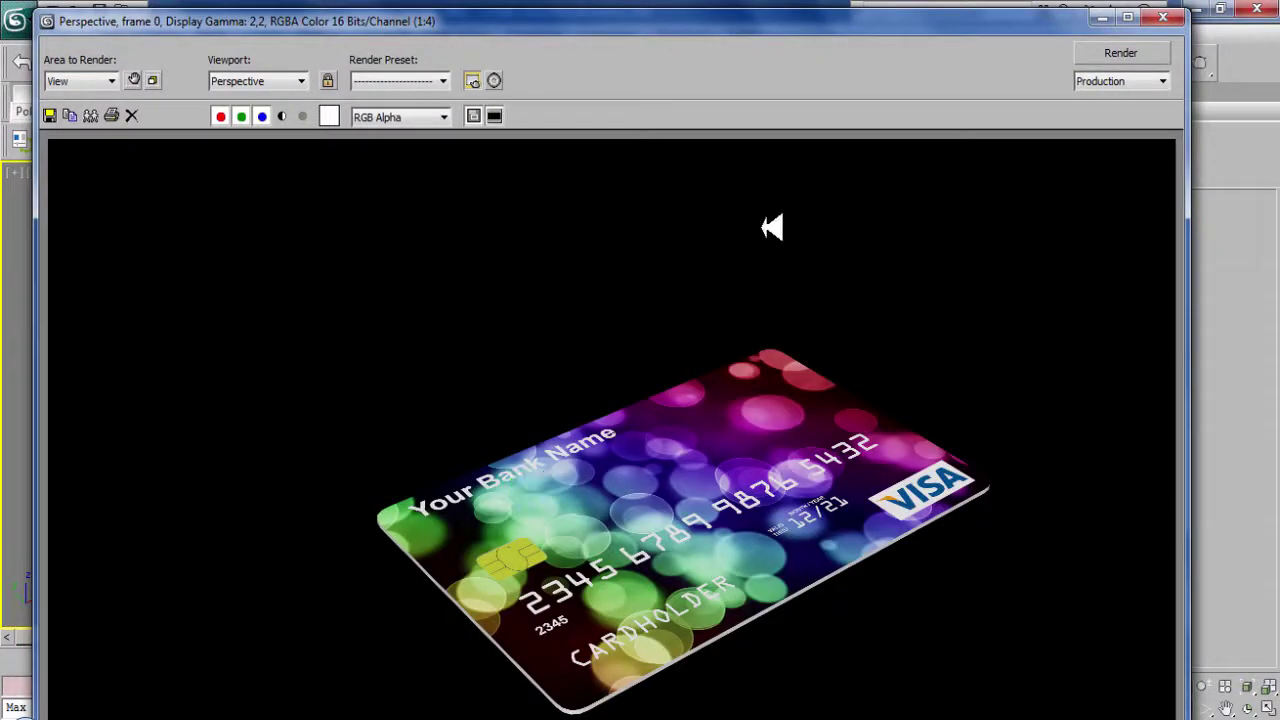